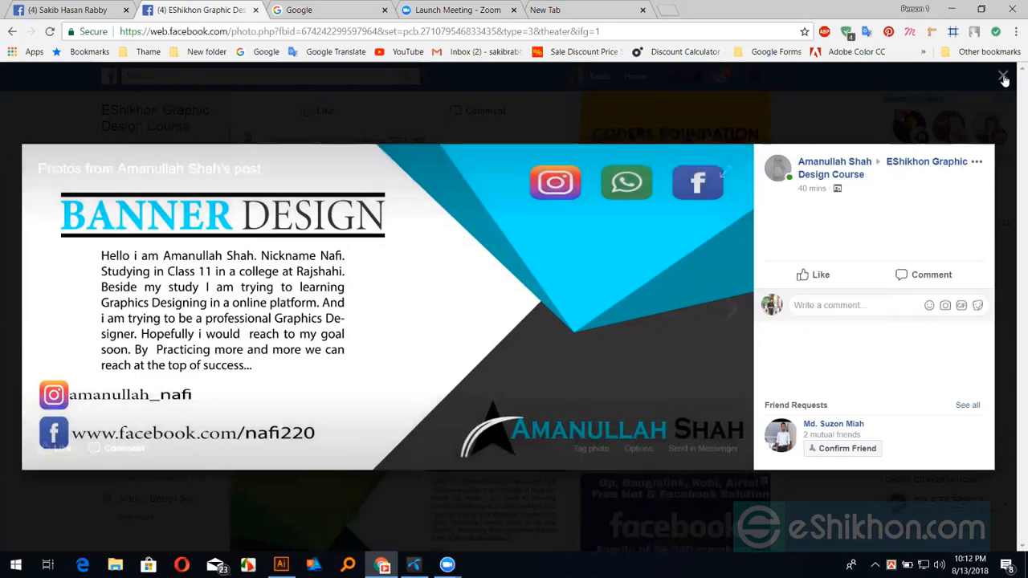
Close the banner photo, find the "bhaia business card ta kemon hoyeche" post in the group discussion and examine its business card design
key(Escape)
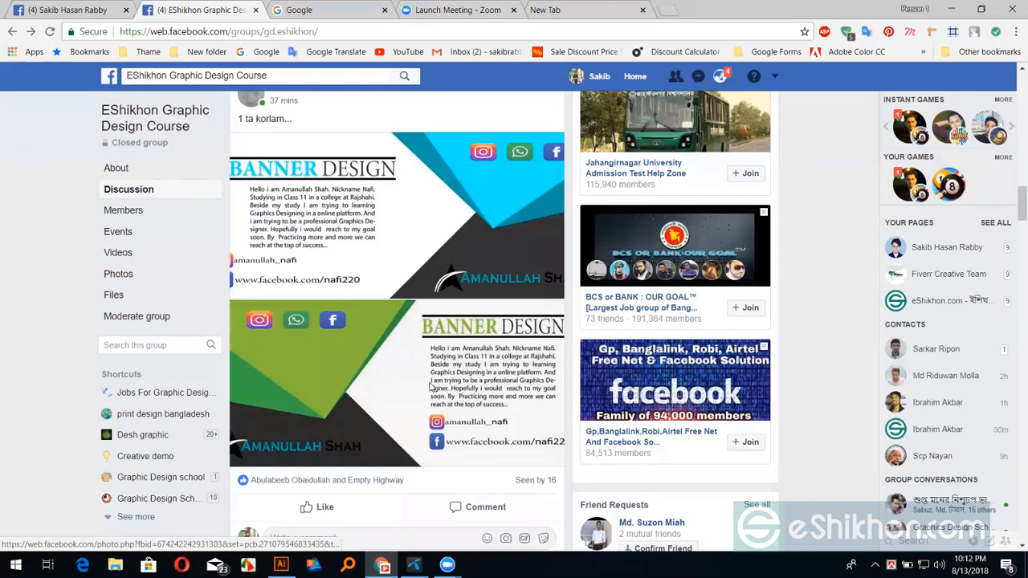
scroll(408, 378, down, 5)
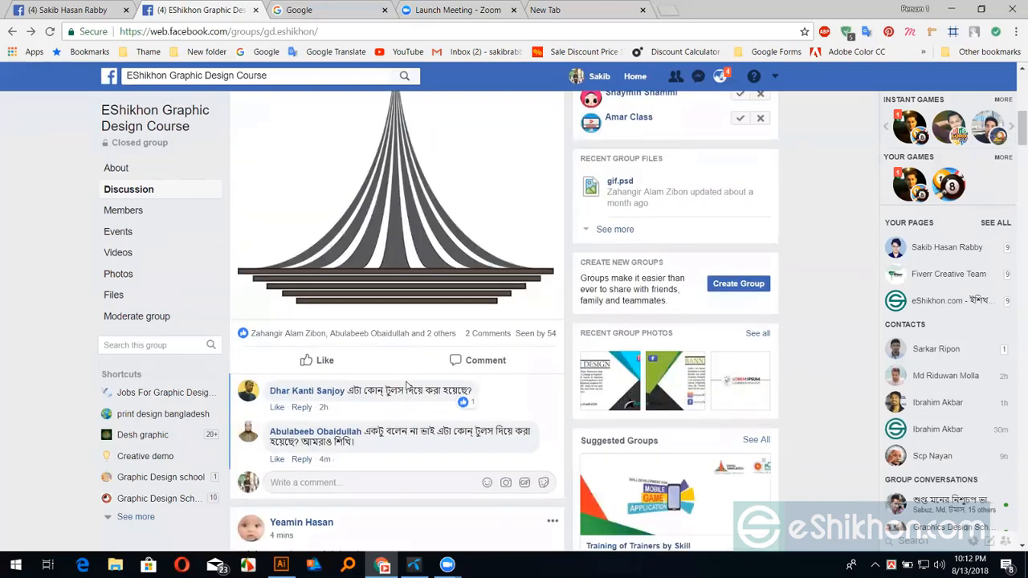
scroll(409, 384, down, 5)
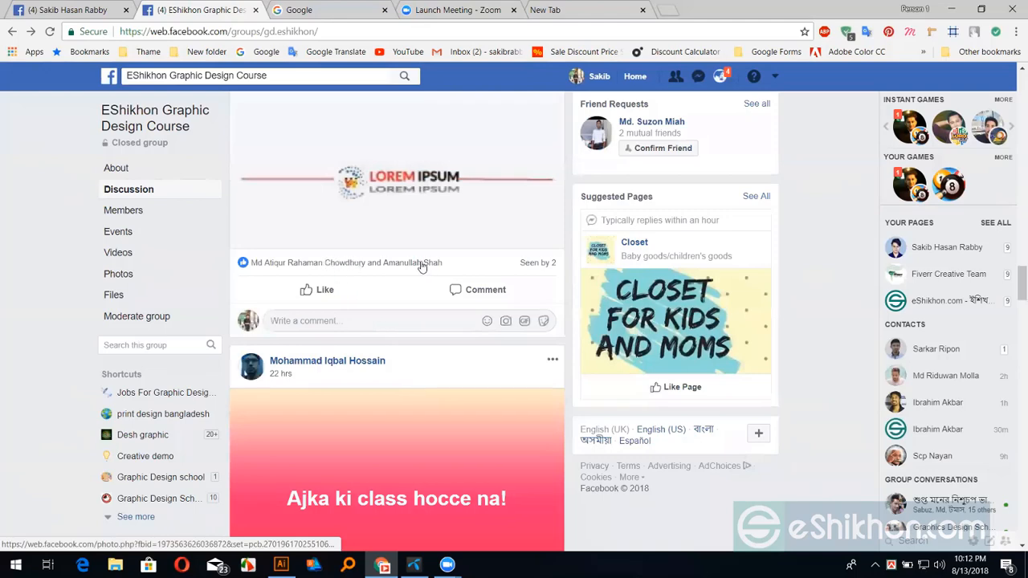
click(424, 268)
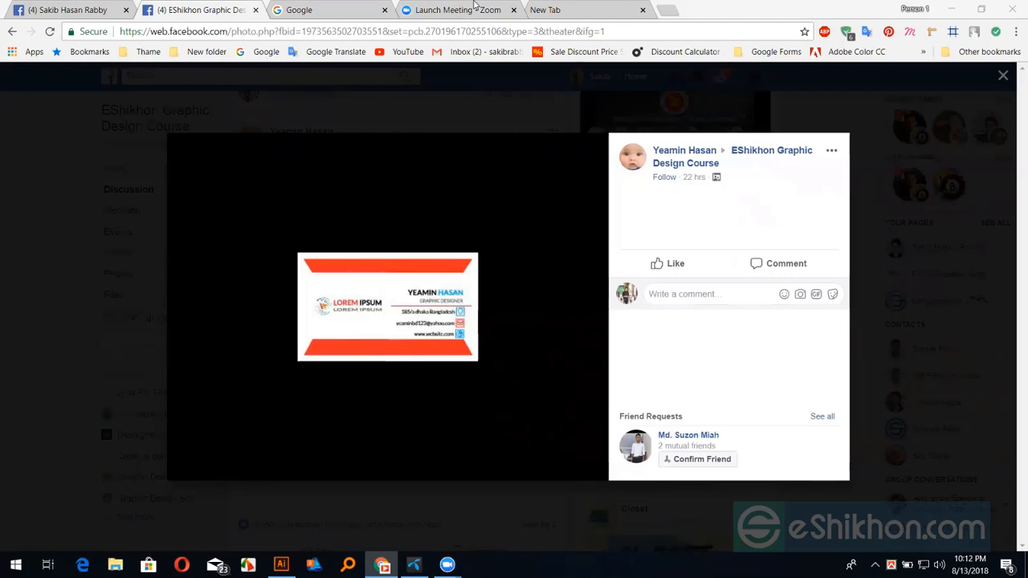
click(1003, 75)
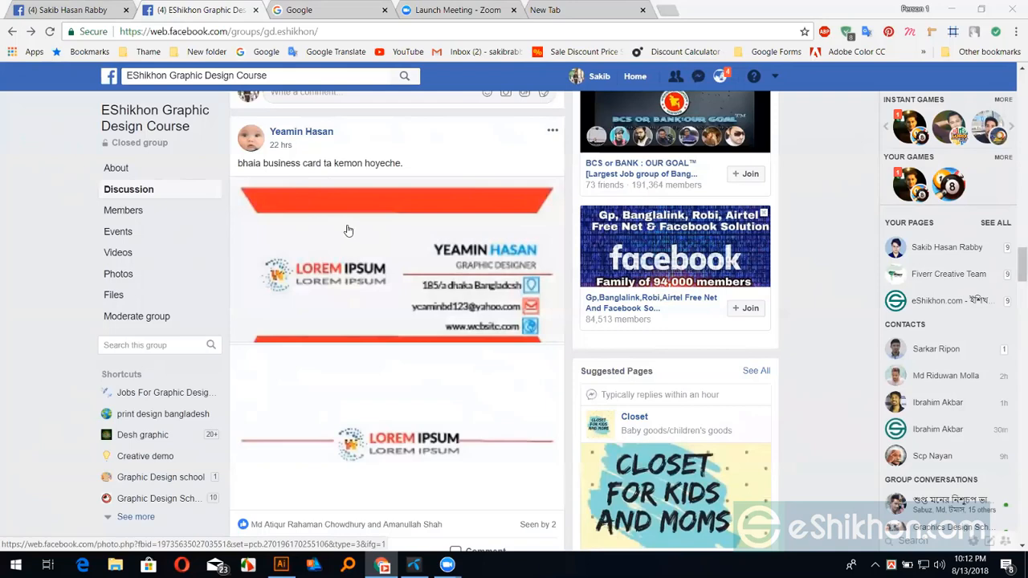
scroll(407, 250, down, 2)
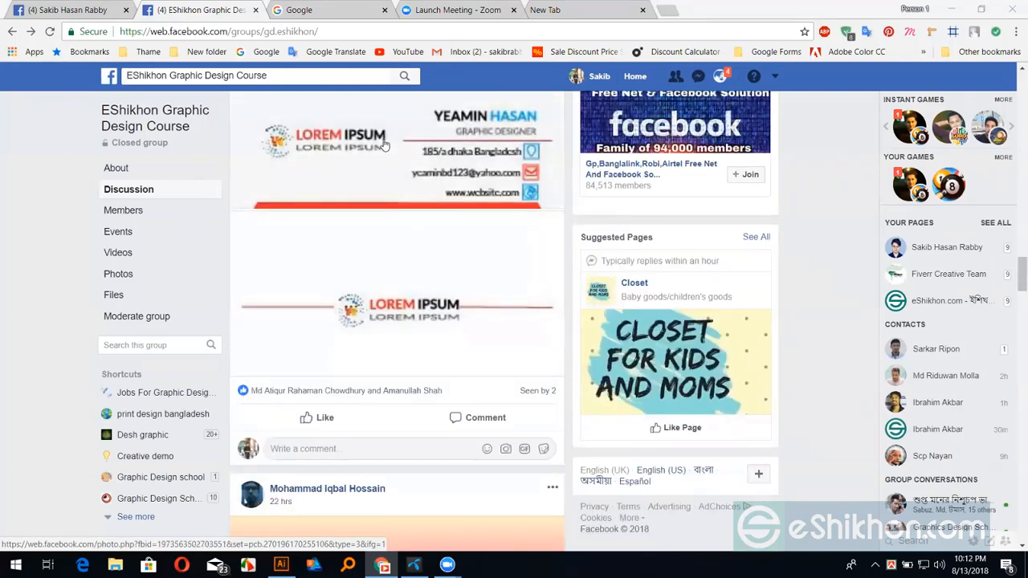
scroll(452, 255, up, 2)
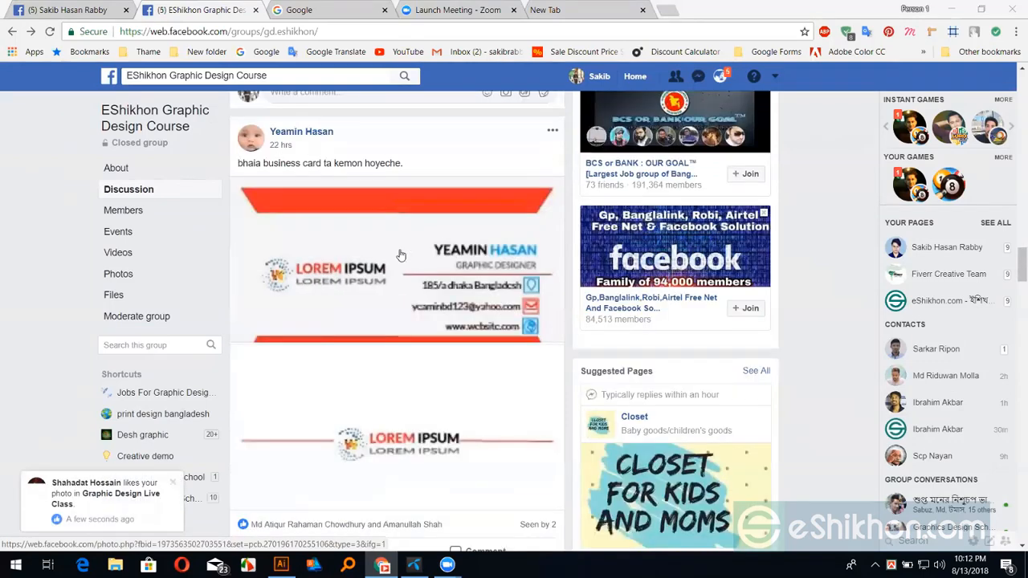
Examine the "HOME WORK DONE" banner post and compare it with the other students' banner and business card posts
scroll(400, 255, down, 5)
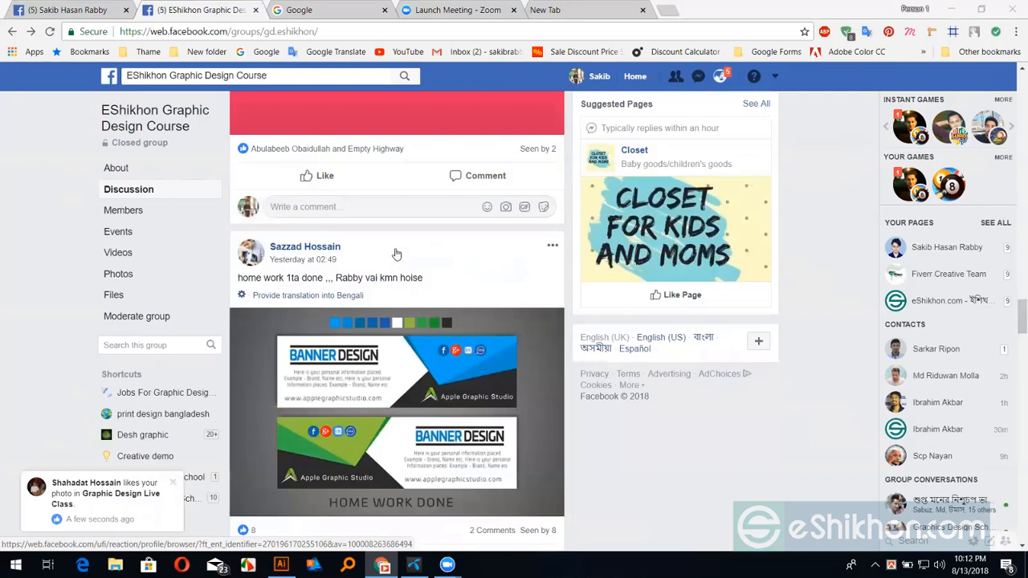
scroll(317, 249, down, 2)
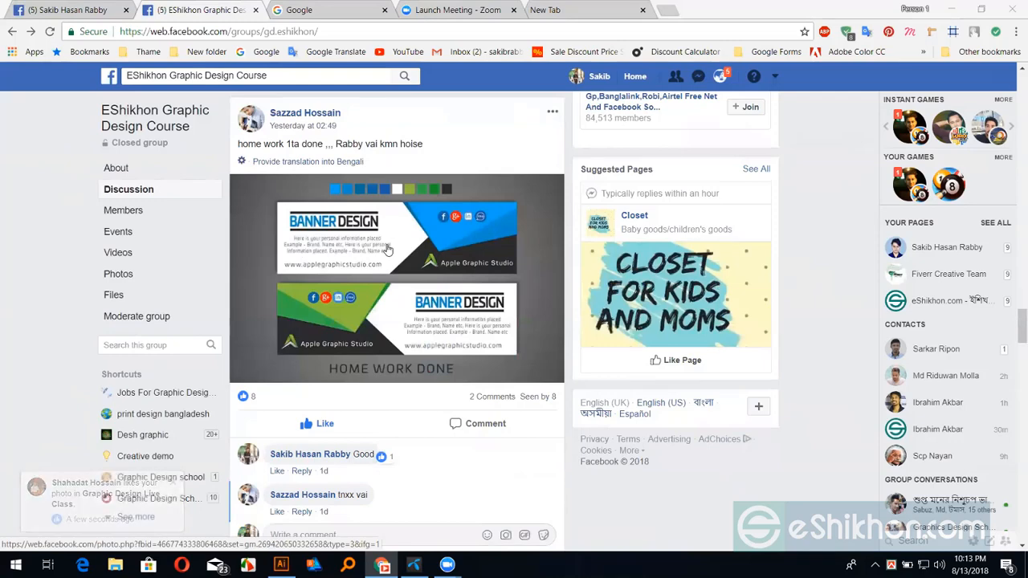
scroll(341, 275, up, 2)
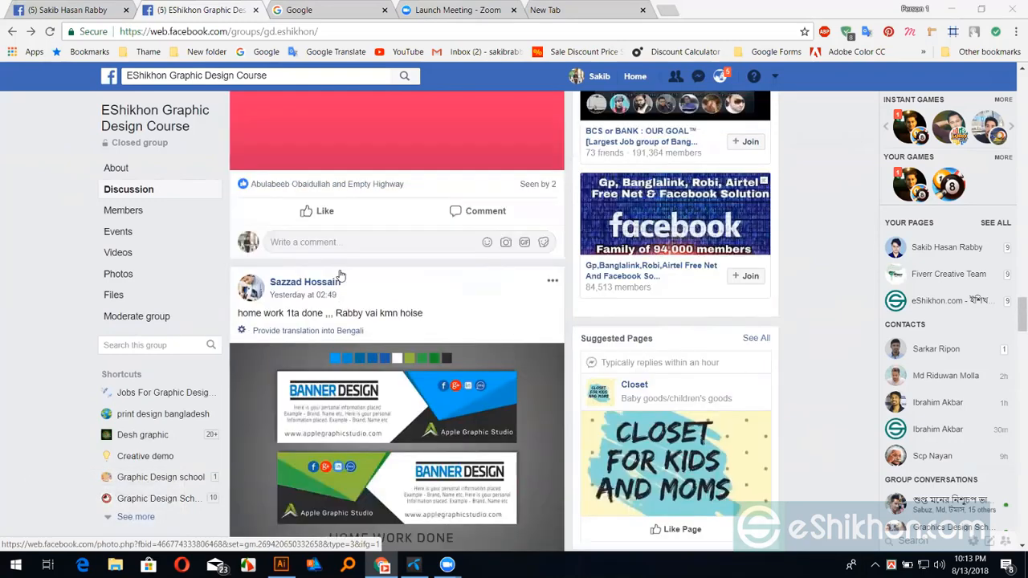
scroll(338, 363, down, 1)
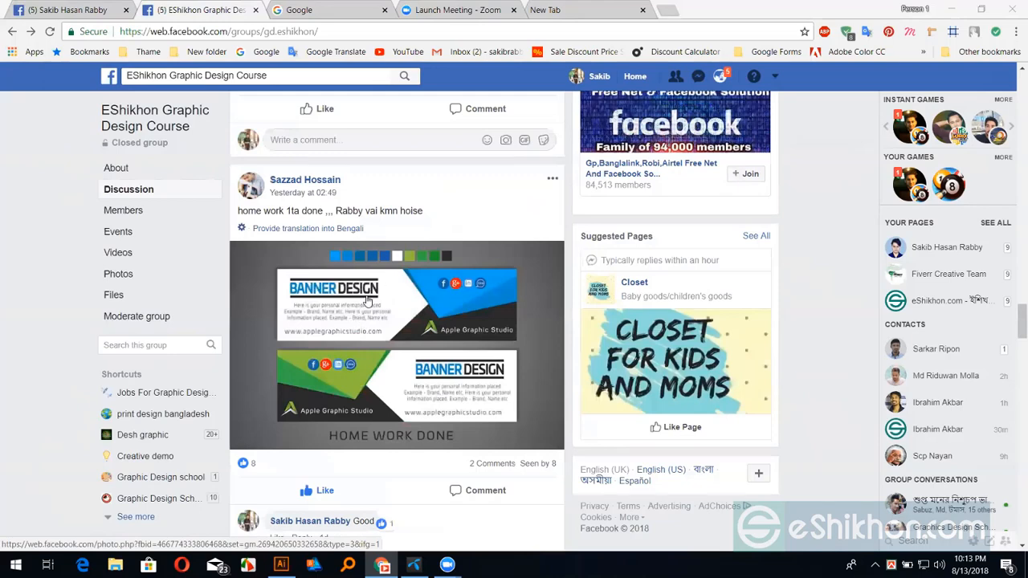
scroll(357, 305, up, 5)
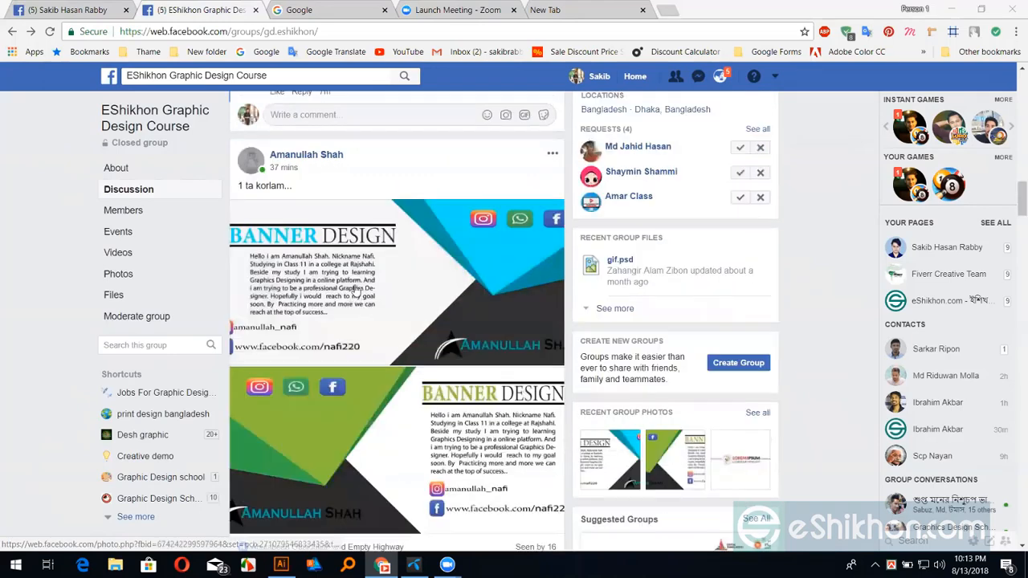
scroll(405, 404, down, 5)
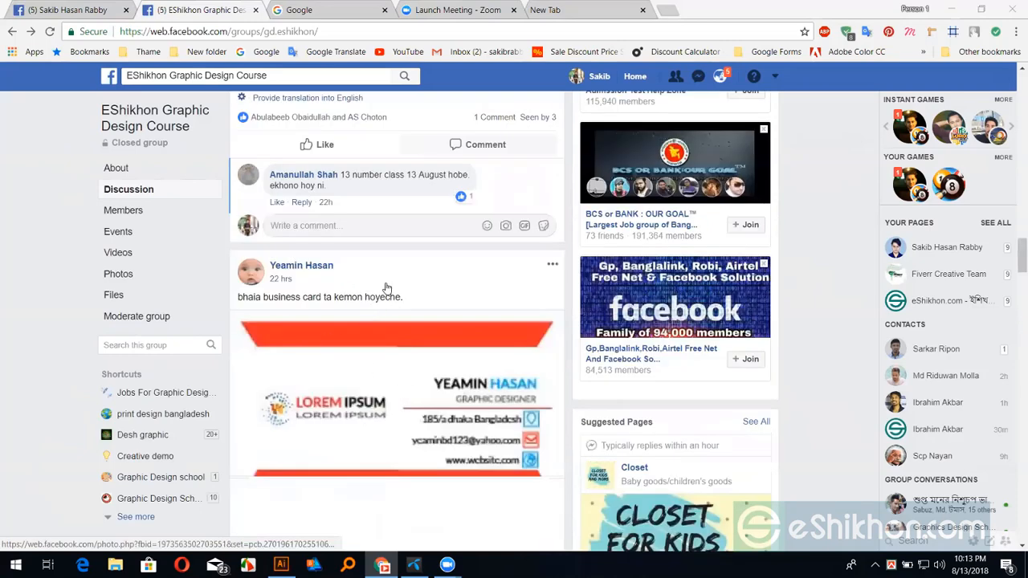
scroll(378, 293, down, 5)
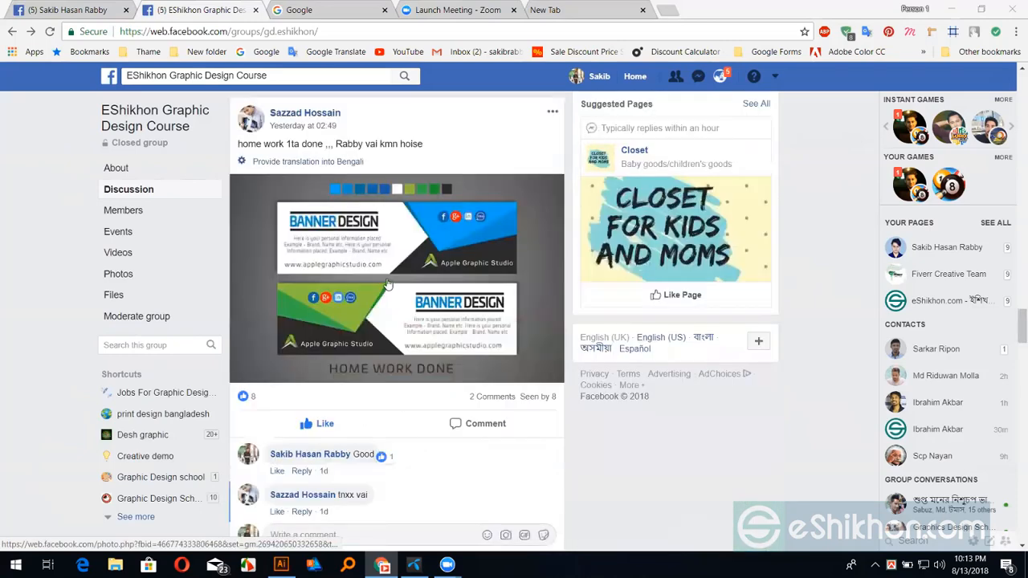
Find the "#HW For GD-182-1" homework post in the group discussion and open its web banner design photo
scroll(383, 305, down, 4)
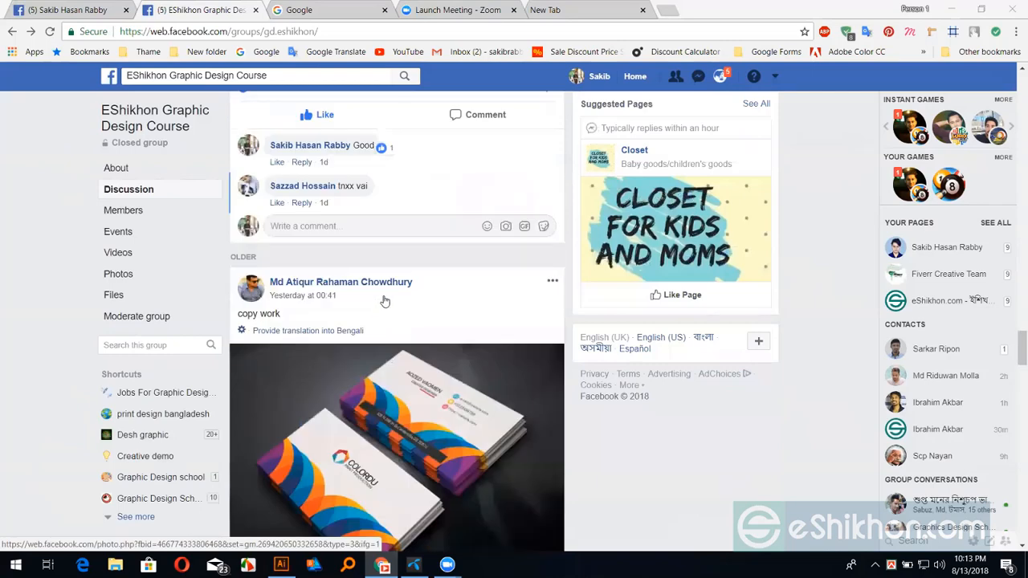
scroll(384, 303, down, 2)
scroll(388, 300, down, 6)
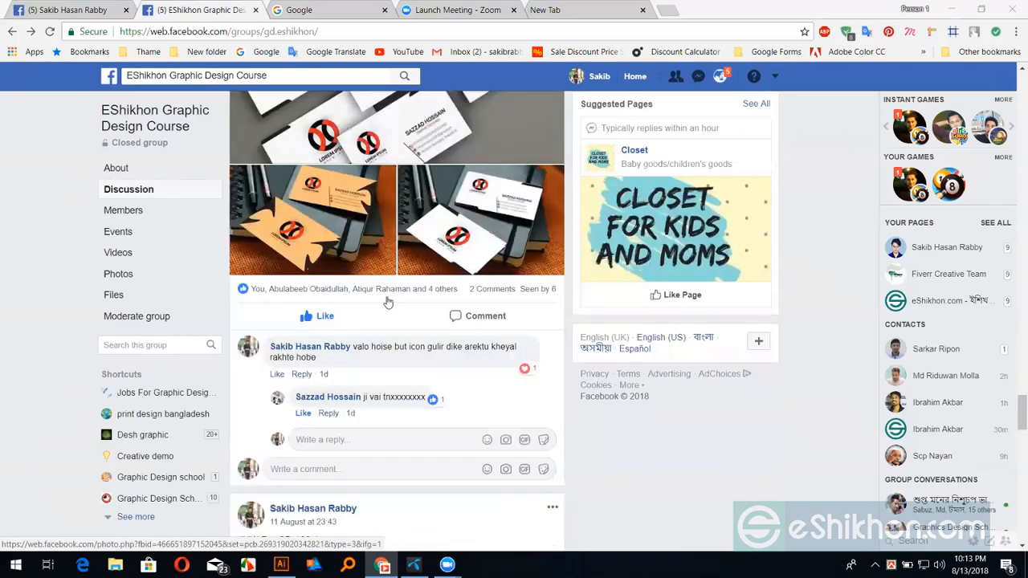
scroll(334, 357, down, 3)
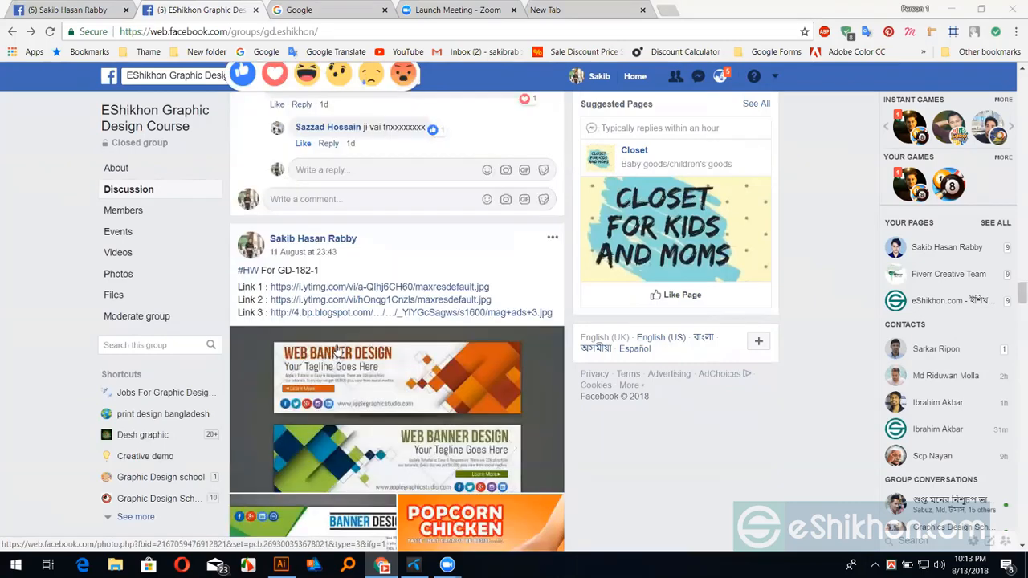
scroll(341, 345, down, 2)
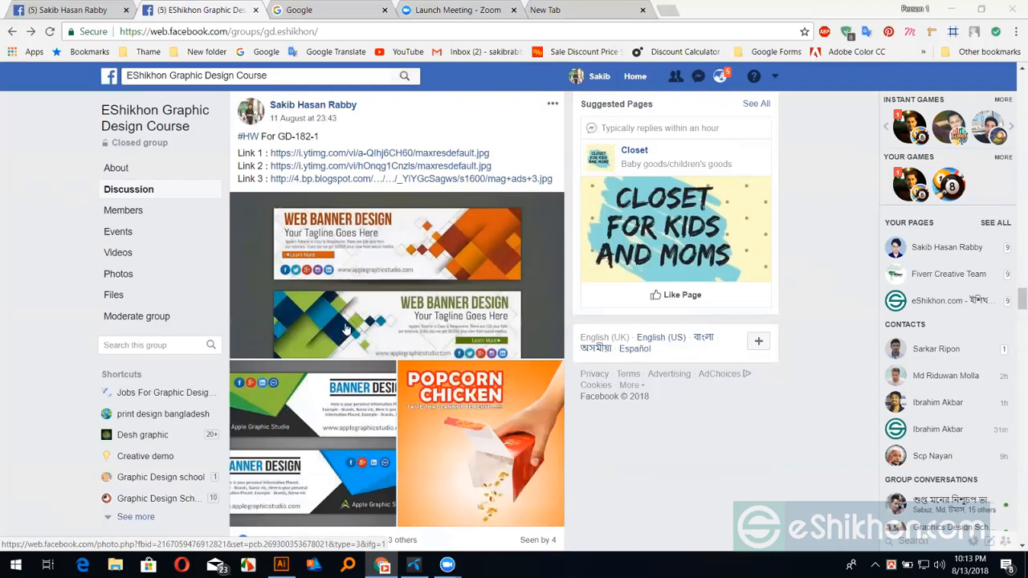
click(364, 265)
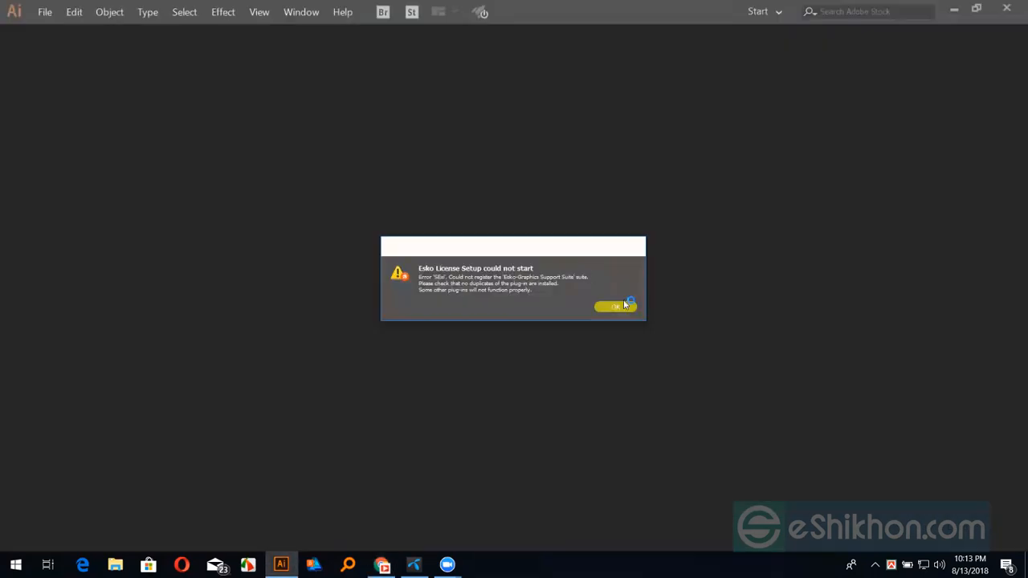
Dismiss the Esko License Setup error in Illustrator, switch back to Chrome and view the web banner photo before closing it
click(620, 307)
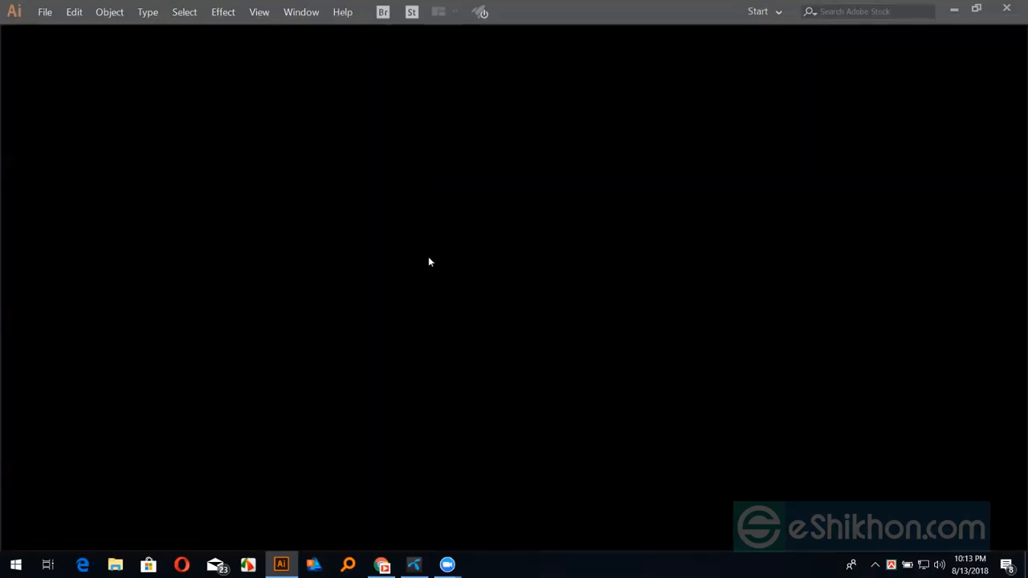
click(382, 565)
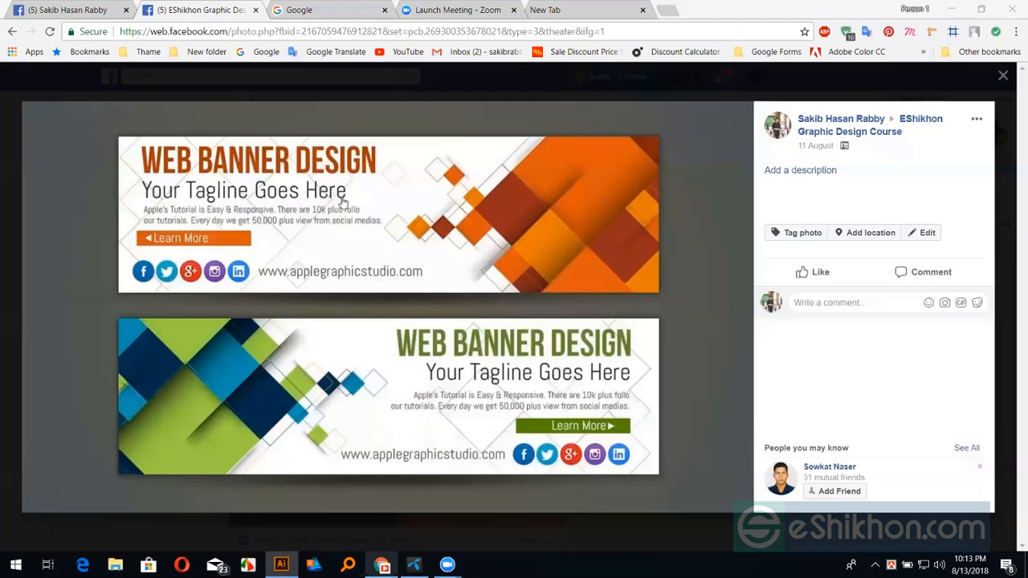
mouse_move(343, 203)
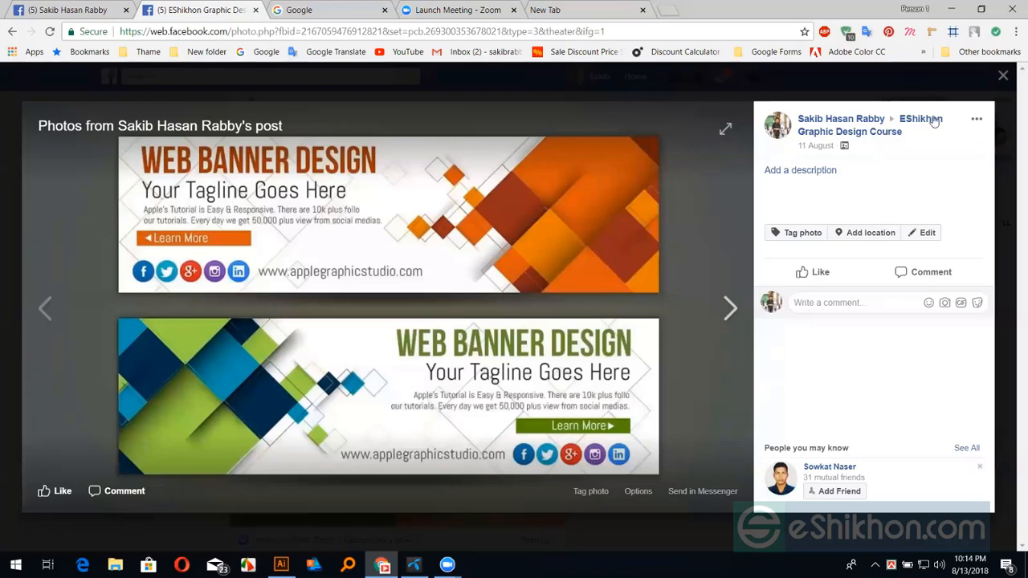
click(1004, 76)
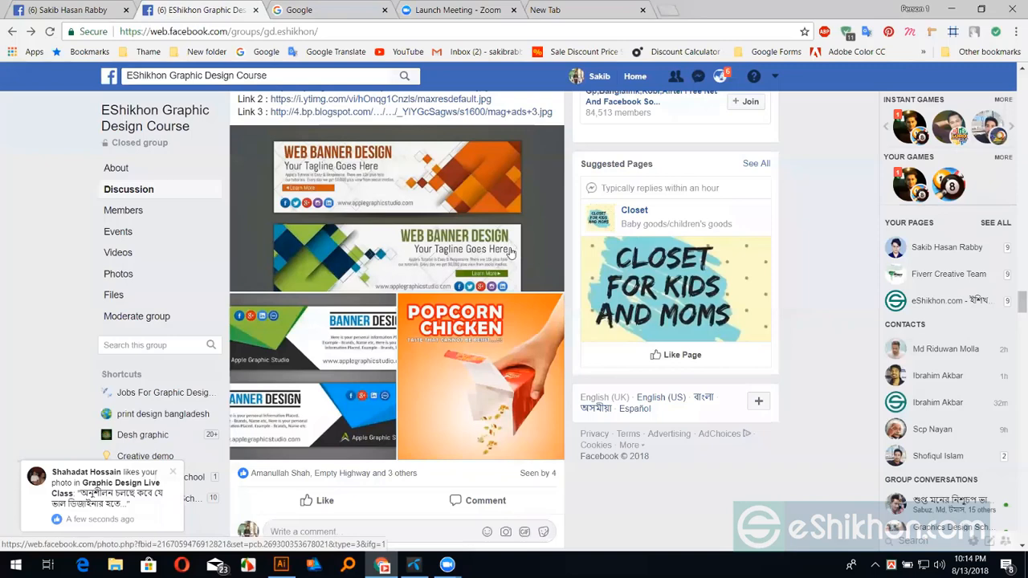
Examine the older student artwork posts in the group discussion, down to the notice about uploaded class videos
scroll(509, 253, down, 5)
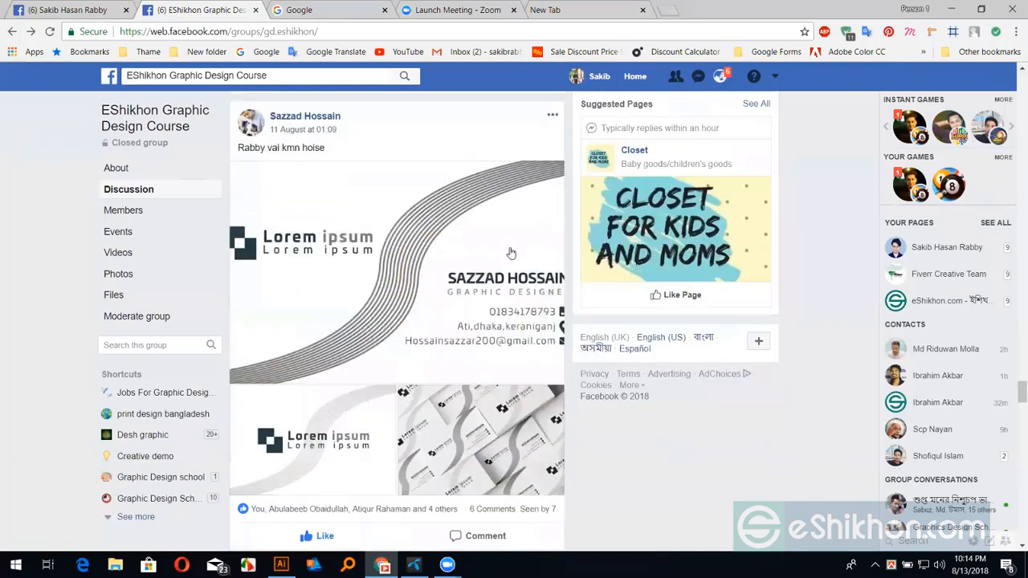
scroll(509, 253, down, 5)
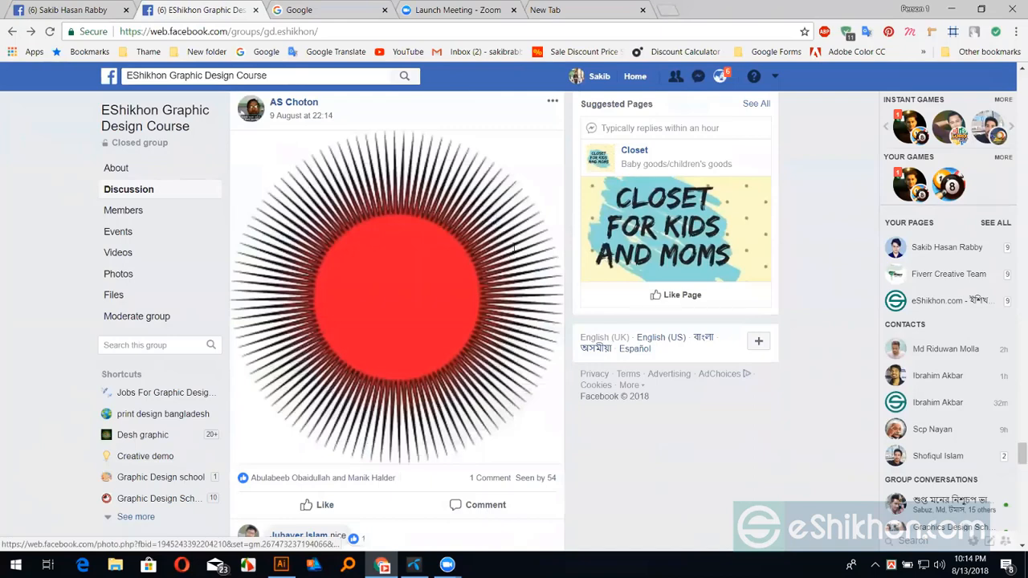
scroll(514, 249, down, 3)
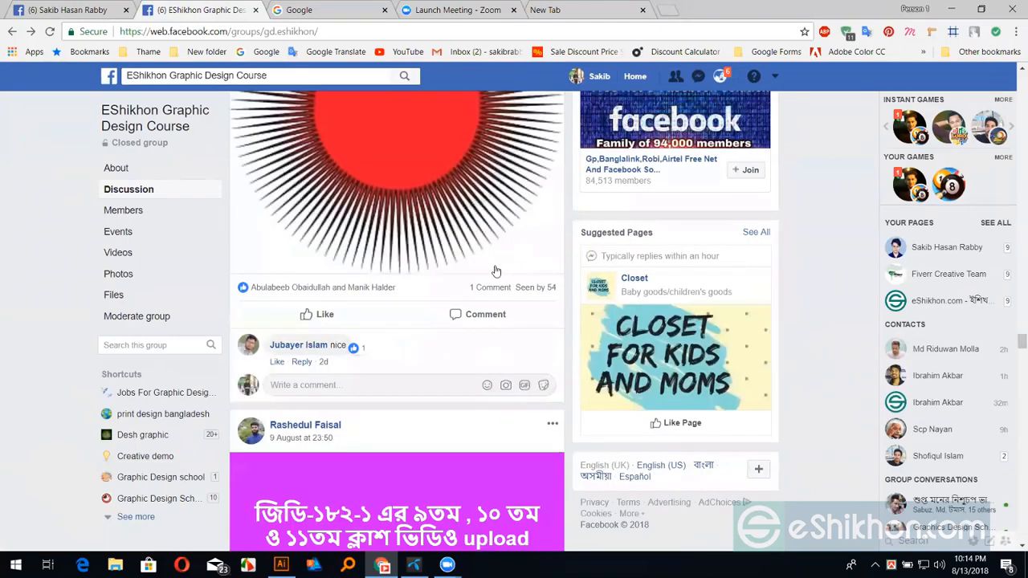
scroll(496, 271, up, 8)
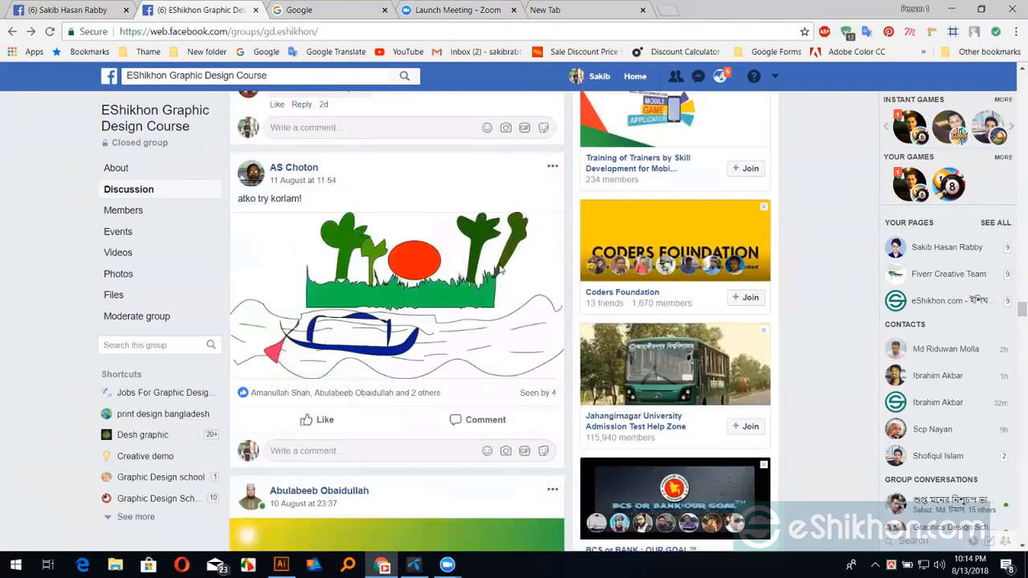
scroll(500, 270, down, 8)
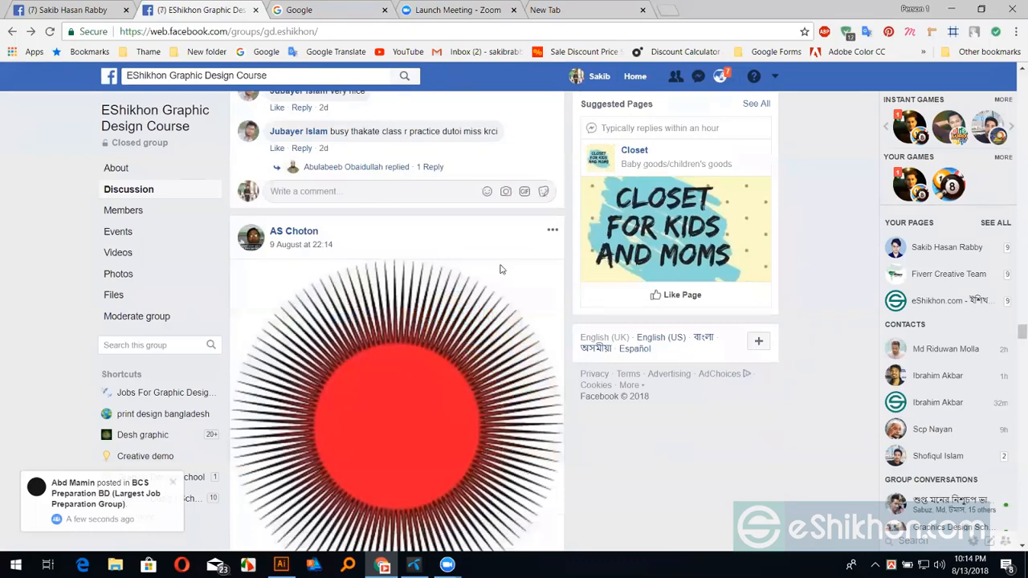
scroll(505, 261, down, 5)
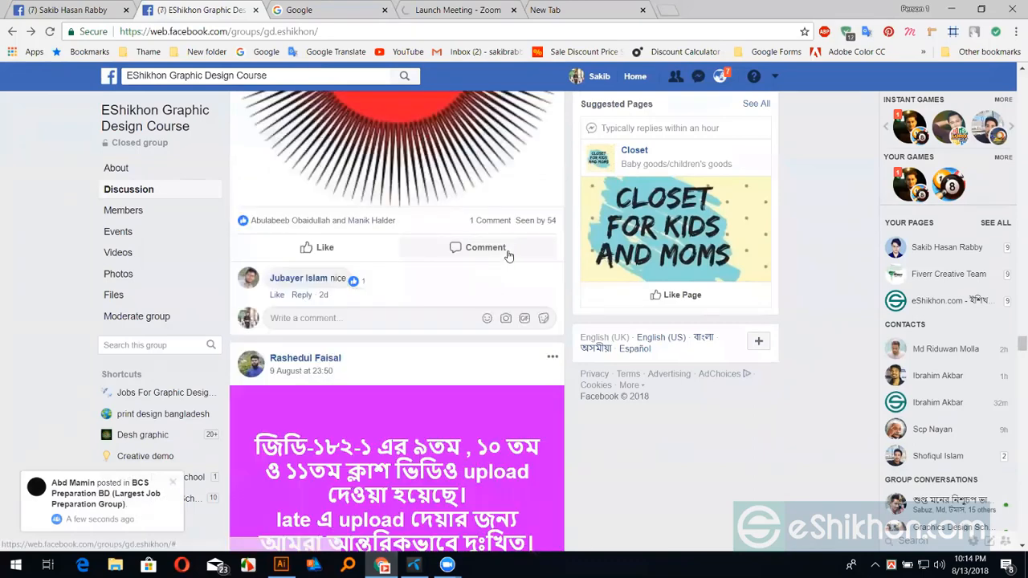
scroll(498, 257, down, 3)
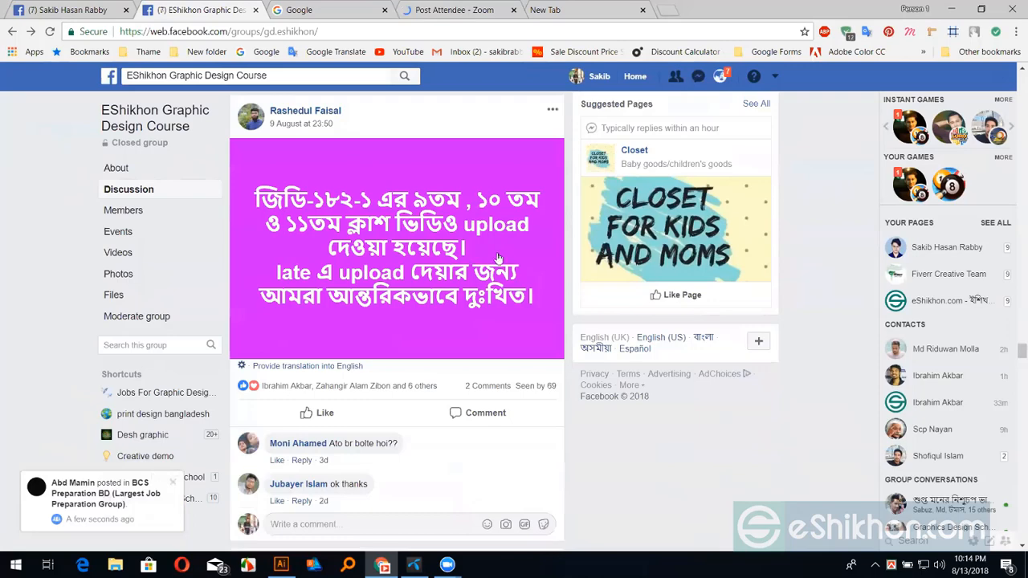
Examine the 11 August business card post with the wavy line pattern and its comments, and open the notifications list
scroll(499, 257, up, 10)
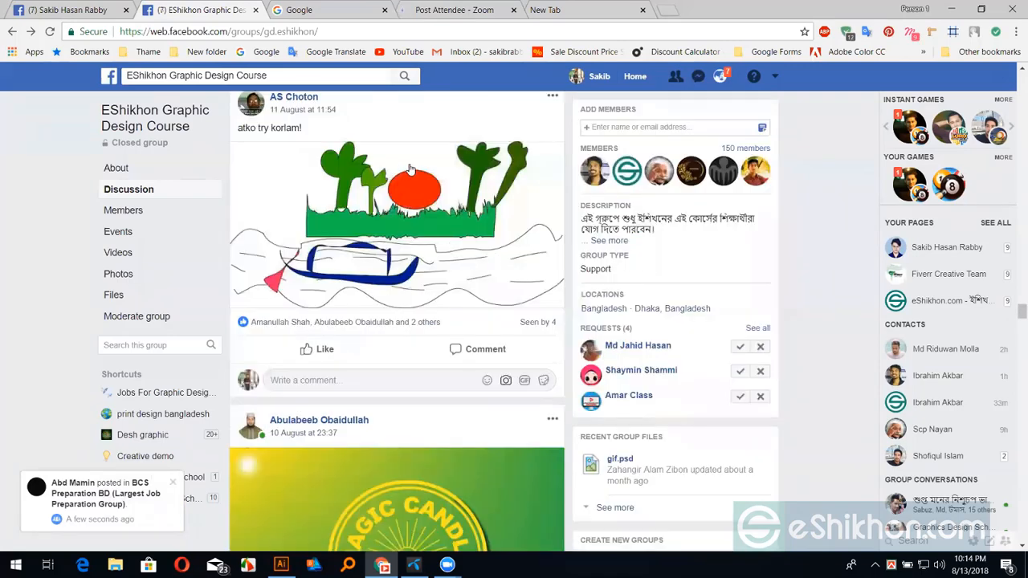
scroll(401, 241, down, 5)
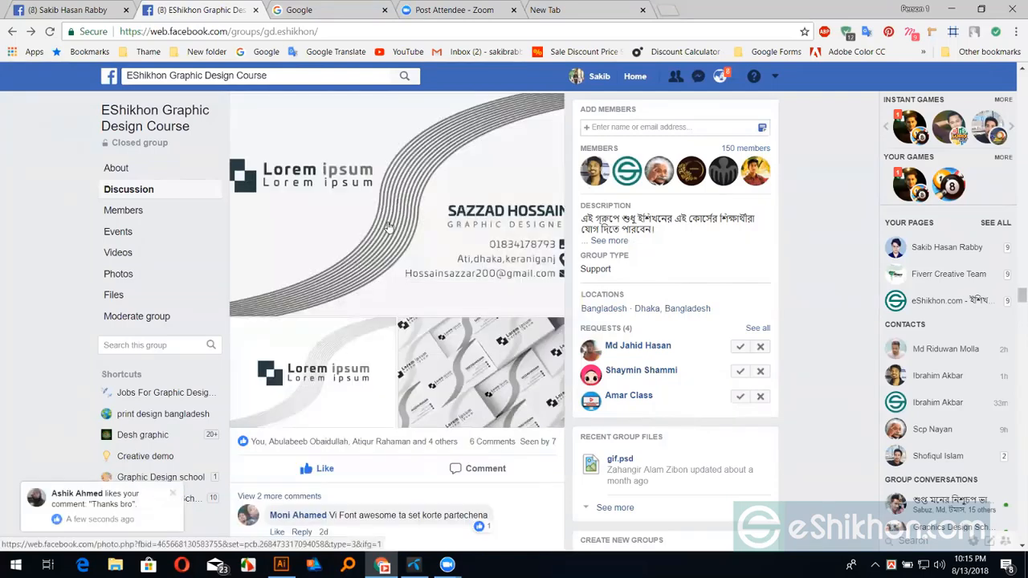
scroll(379, 269, down, 2)
scroll(385, 279, down, 1)
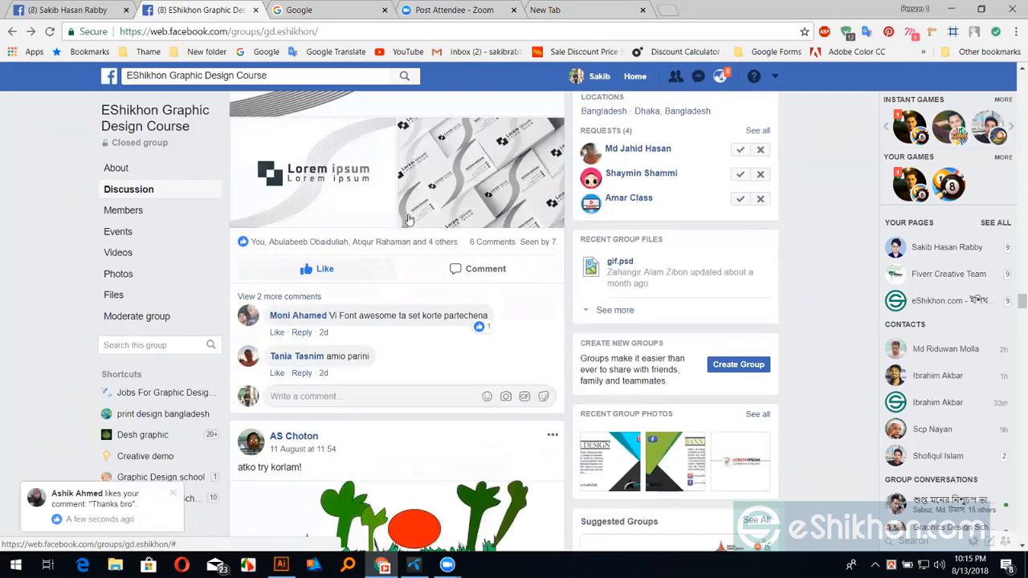
scroll(407, 215, up, 3)
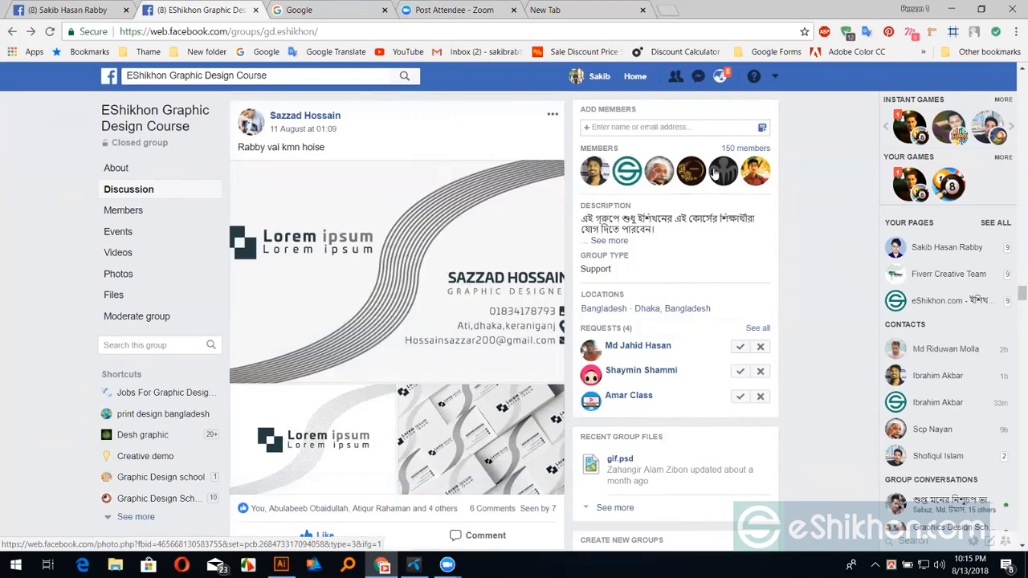
click(721, 77)
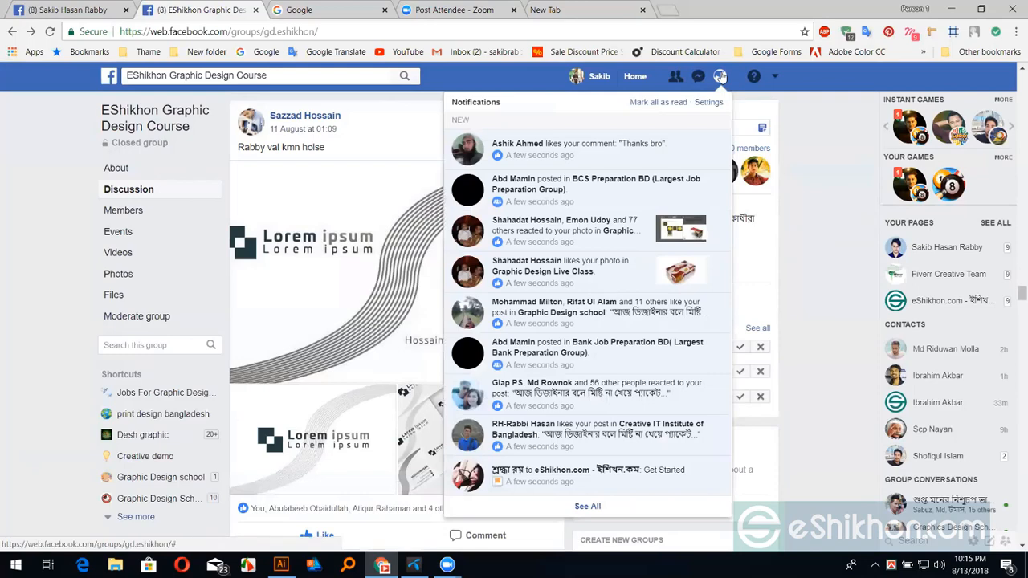
Close the notifications list and view the wavy line business card post down to its comments
click(720, 77)
scroll(448, 341, down, 1)
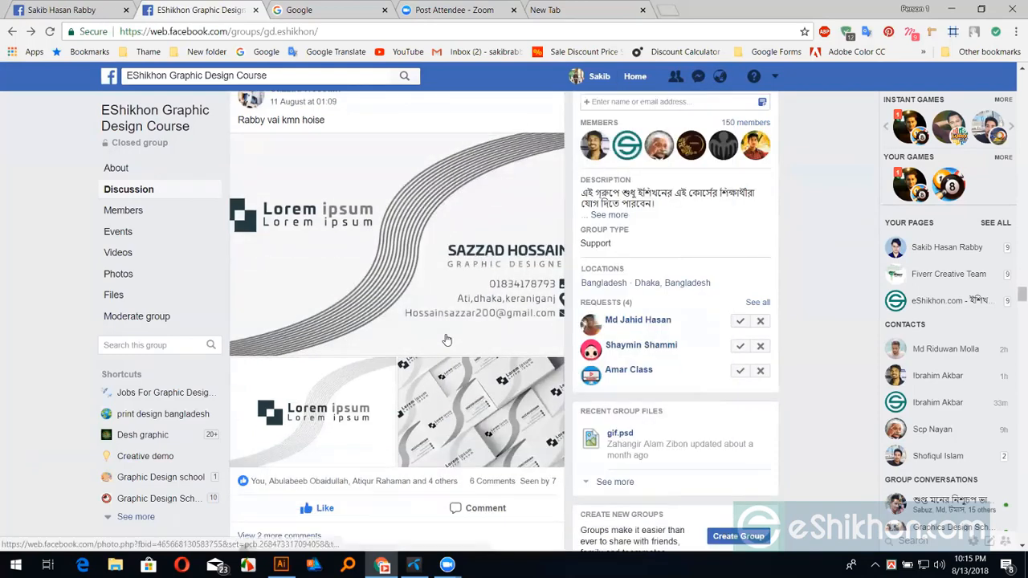
scroll(397, 321, down, 2)
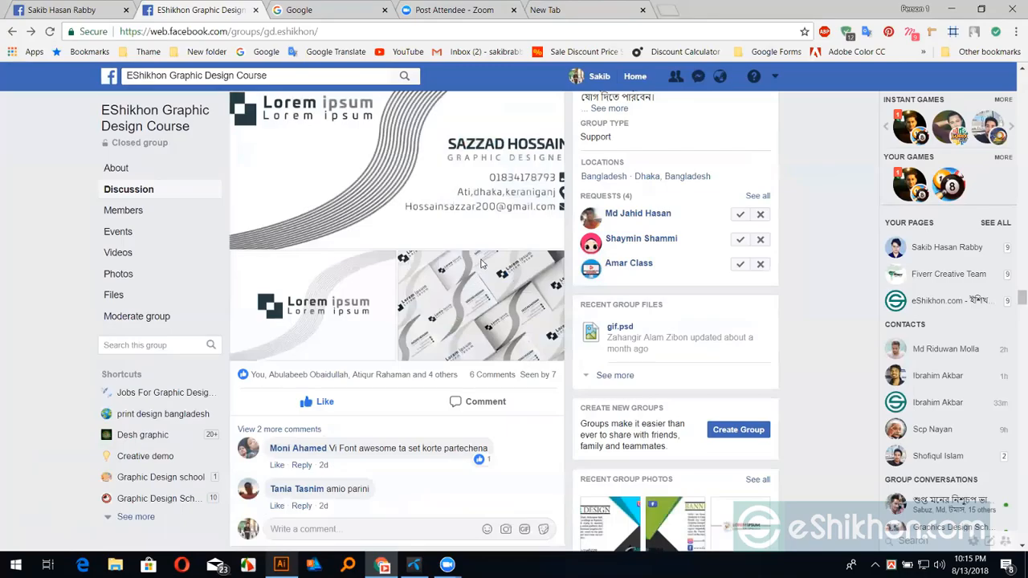
Switch to Illustrator and create a new document from the recent 800 x 600 px preset
key(alt+Tab)
click(411, 193)
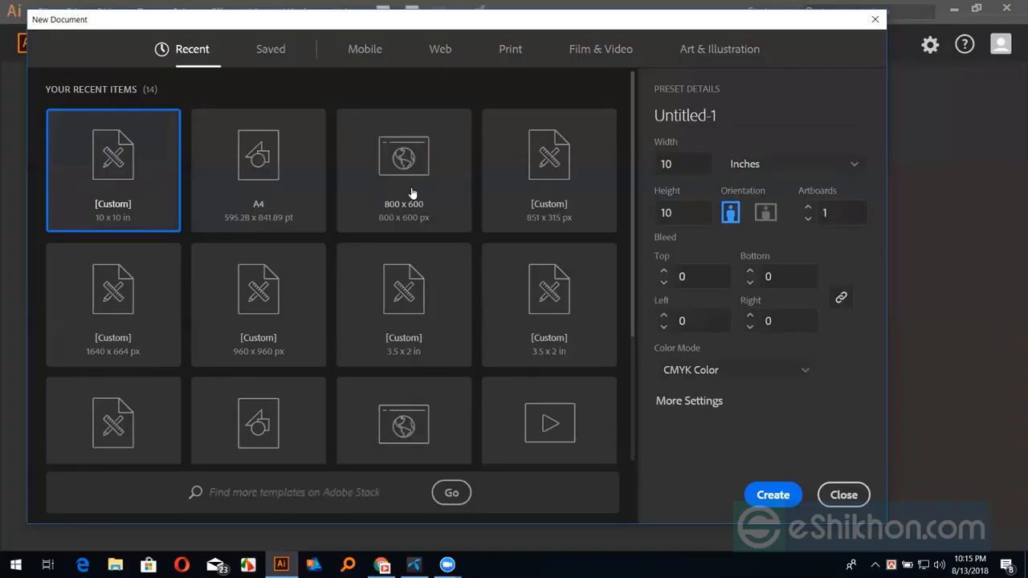
click(759, 496)
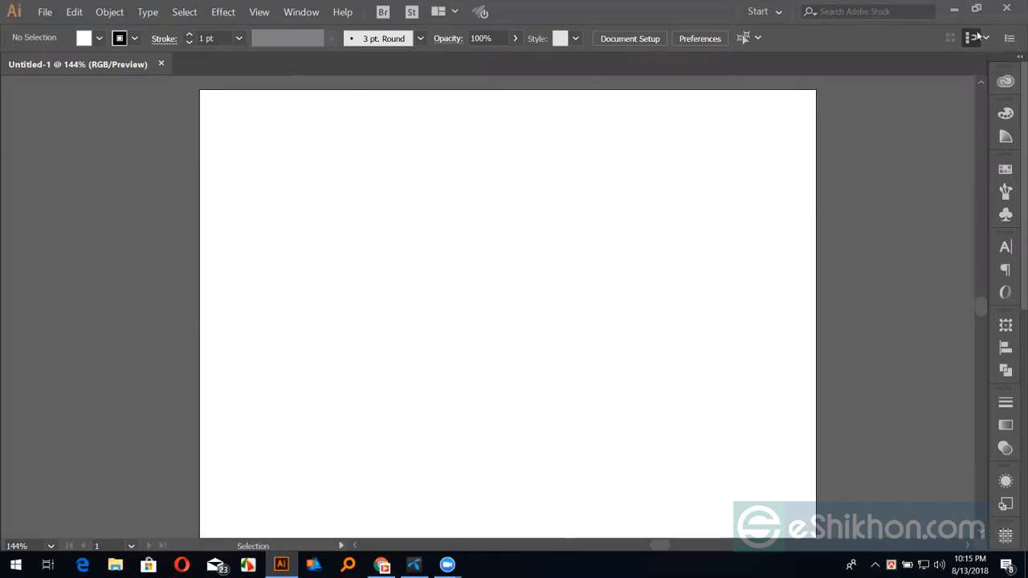
Show the default tools panel, place it beside the artboard just below the menu bar, and fit the artboard in the window
click(297, 11)
mouse_move(408, 81)
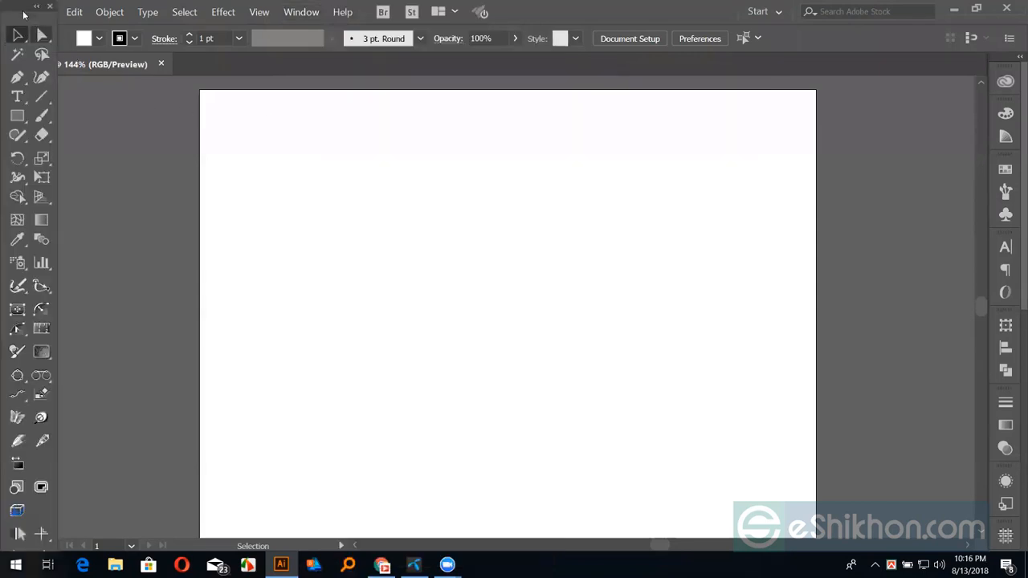
drag(36, 26, 35, 47)
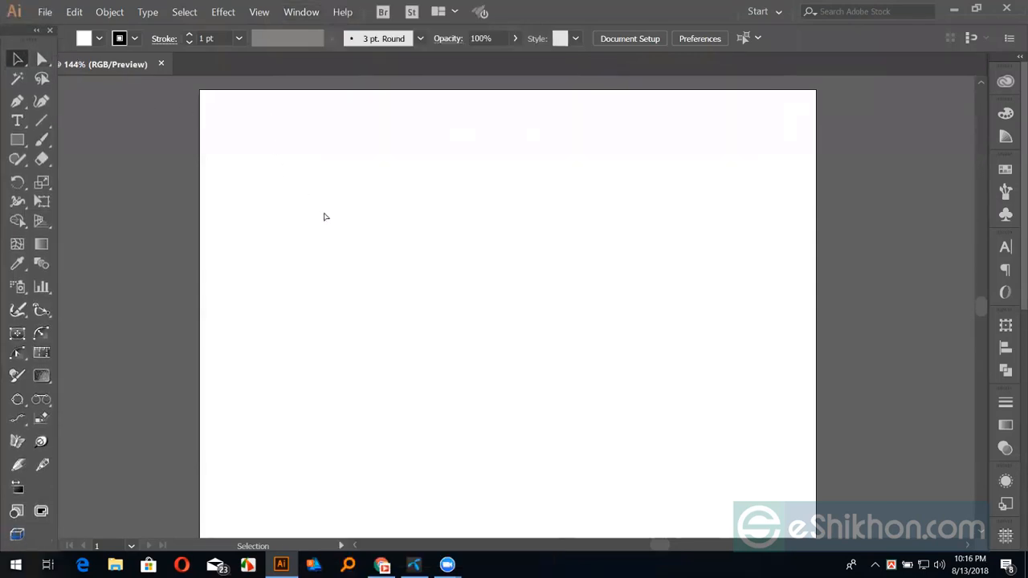
key(ctrl+0)
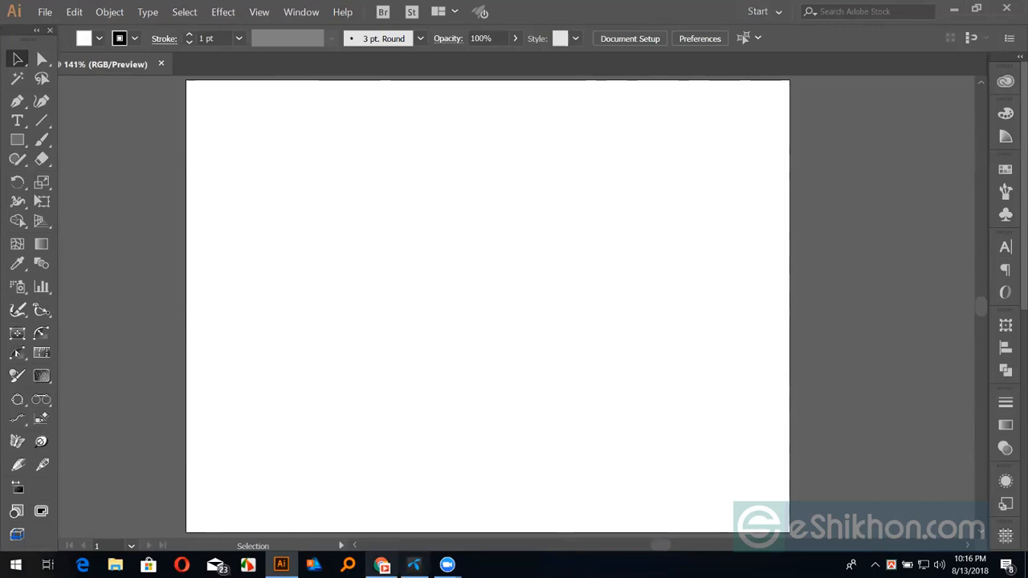
Switch to Chrome, view the shared Google Drive zip of GD-Batch-182-2, and return to the group's class video upload notice
mouse_move(383, 565)
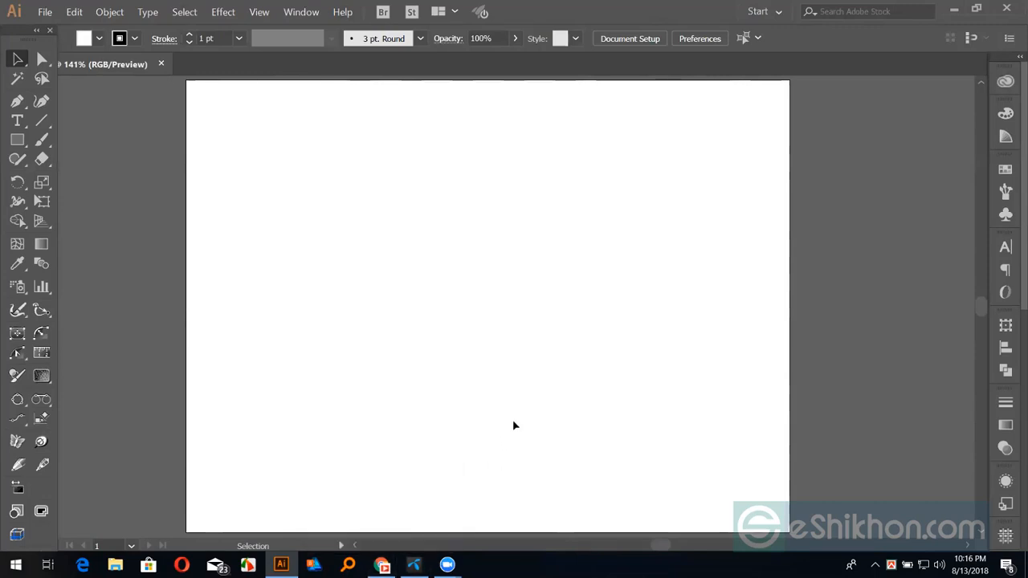
click(383, 564)
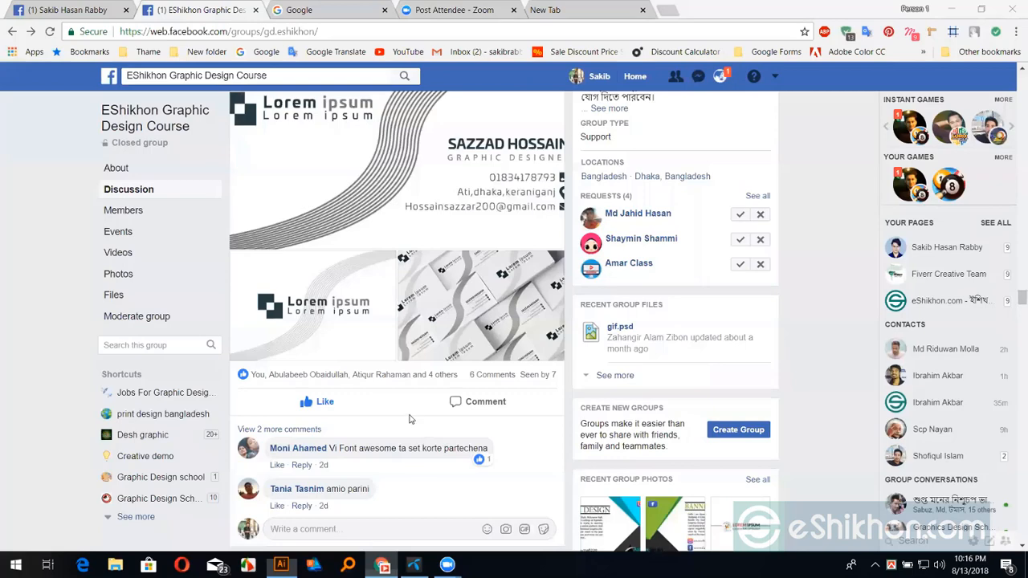
scroll(687, 100, up, 2)
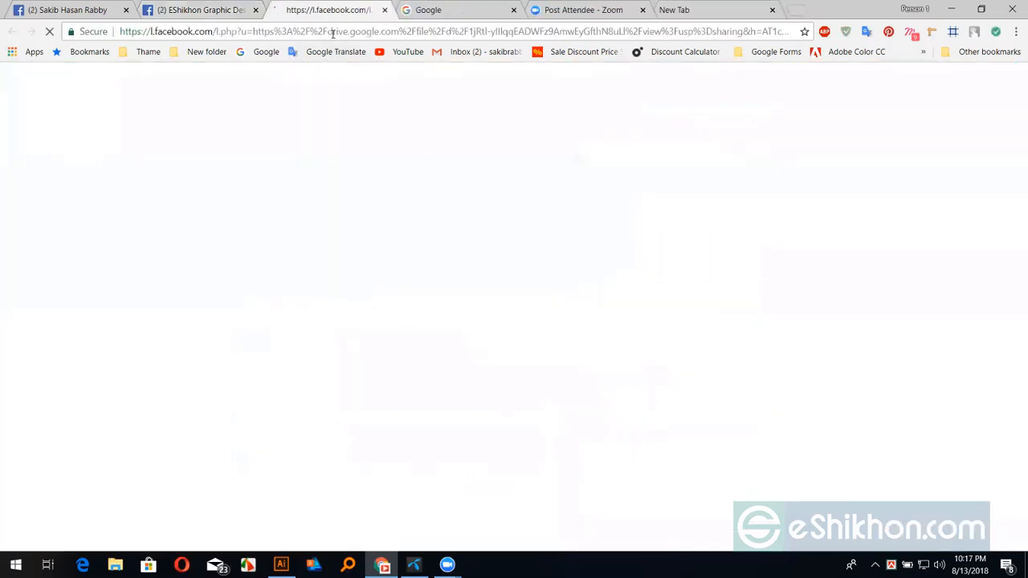
click(333, 32)
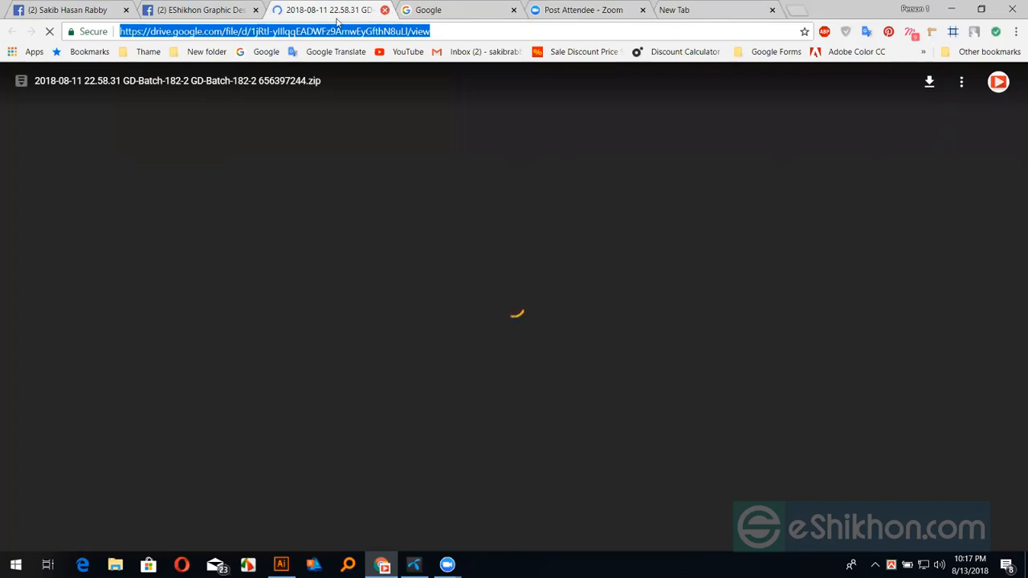
click(207, 10)
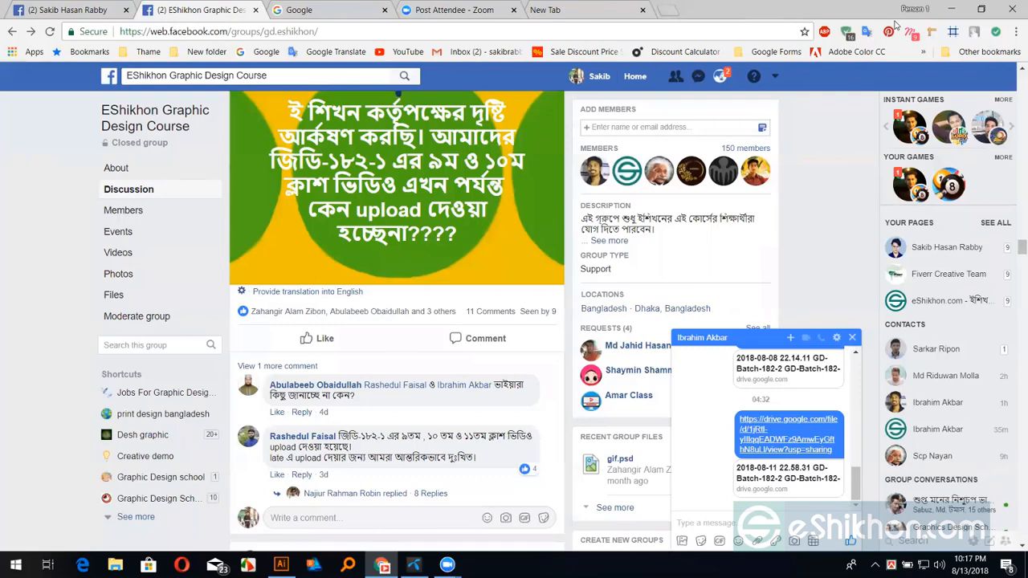
key(Escape)
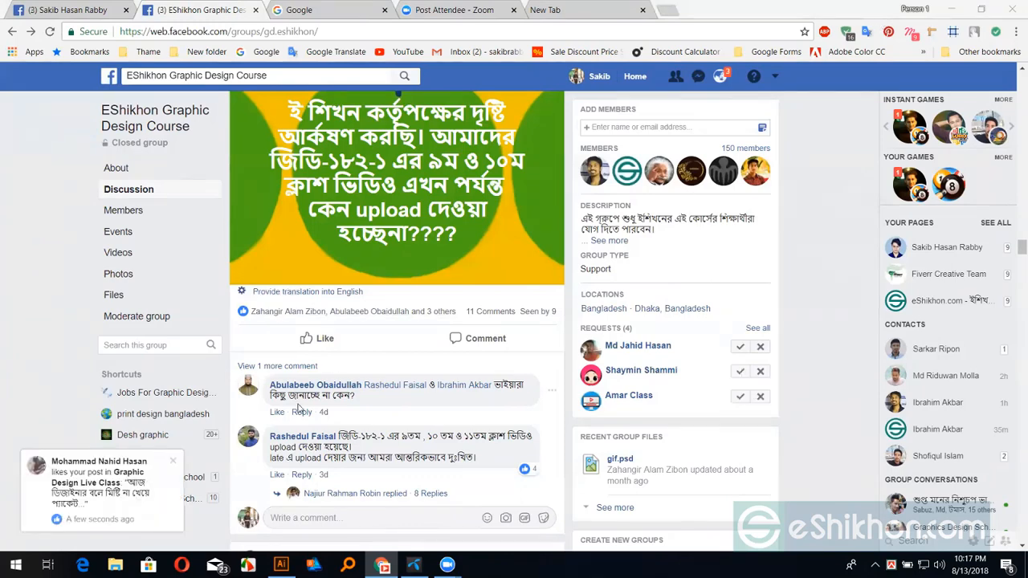
scroll(312, 397, down, 2)
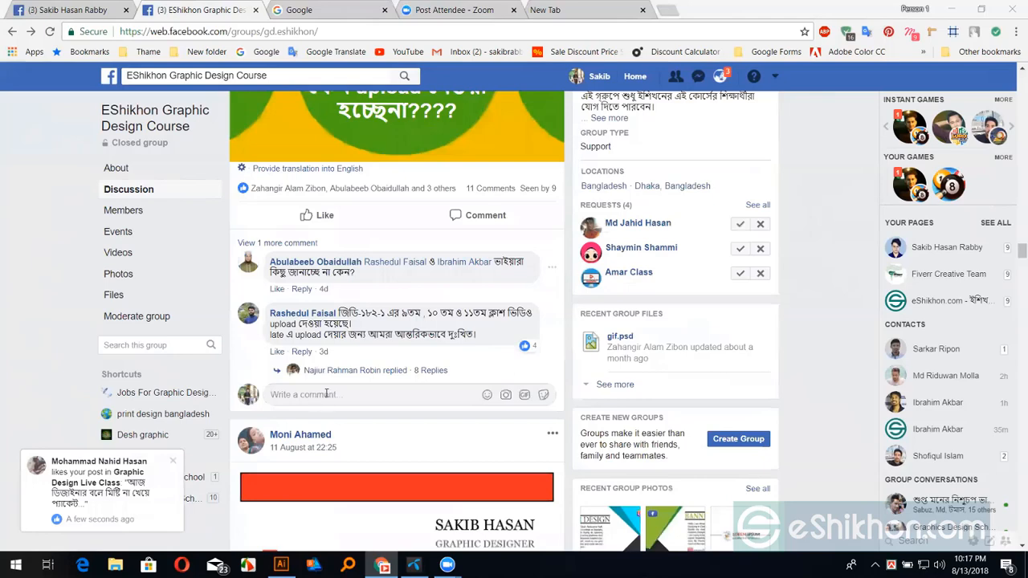
Switch to Illustrator and show the saved custom tools panel in two columns beside the default tools panel
click(285, 563)
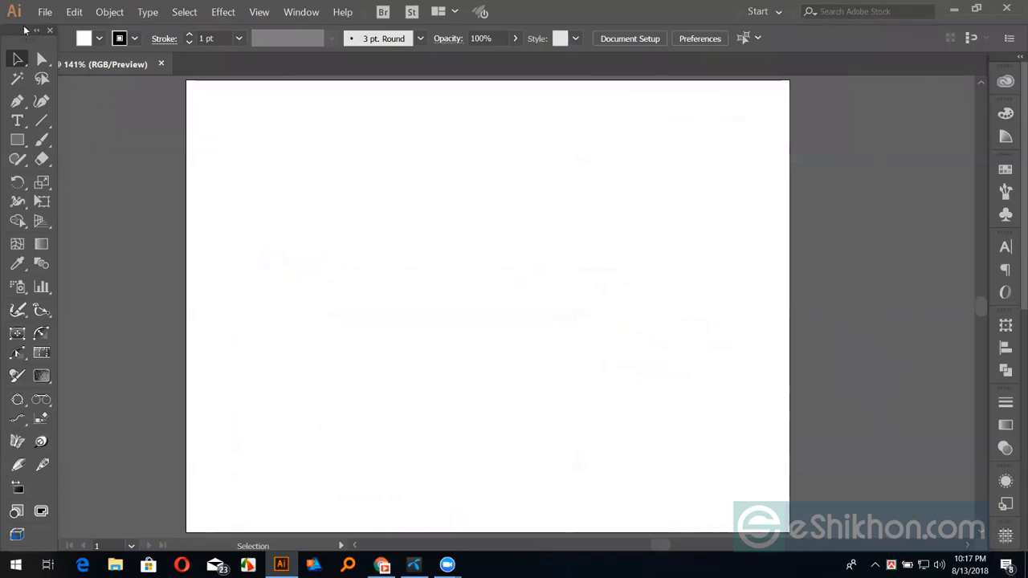
drag(24, 30, 135, 6)
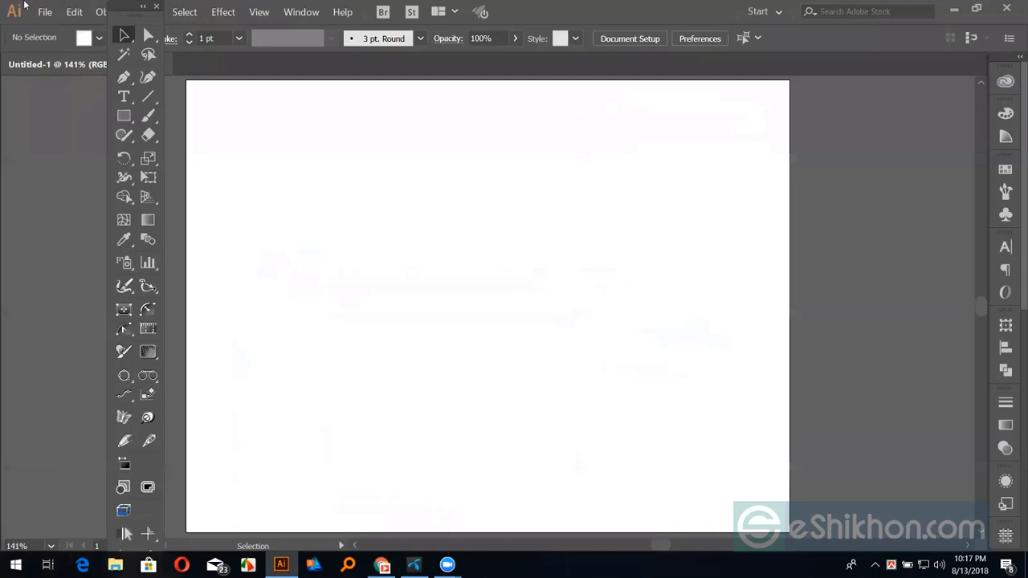
drag(24, 3, 10, 43)
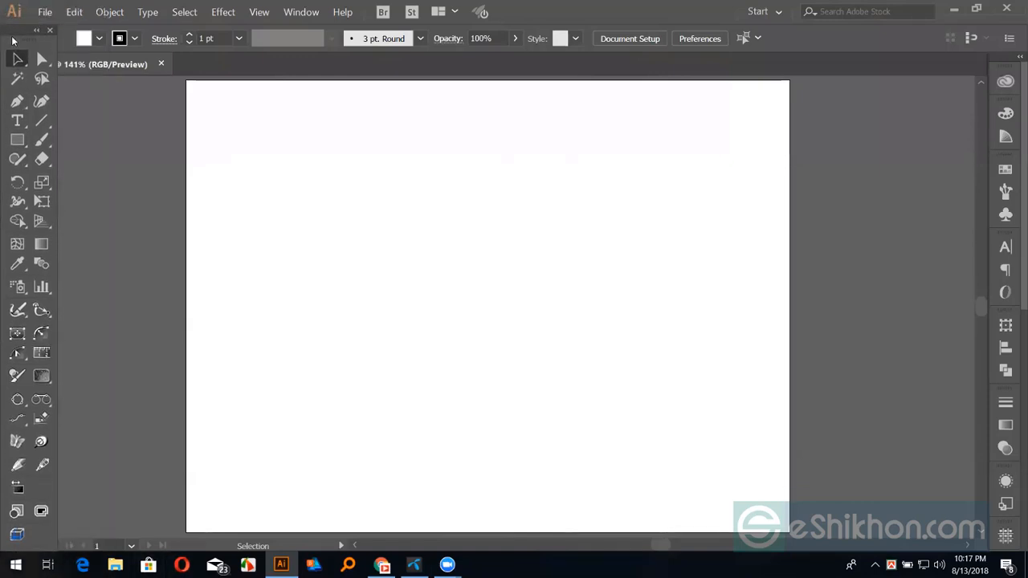
click(315, 12)
mouse_move(375, 108)
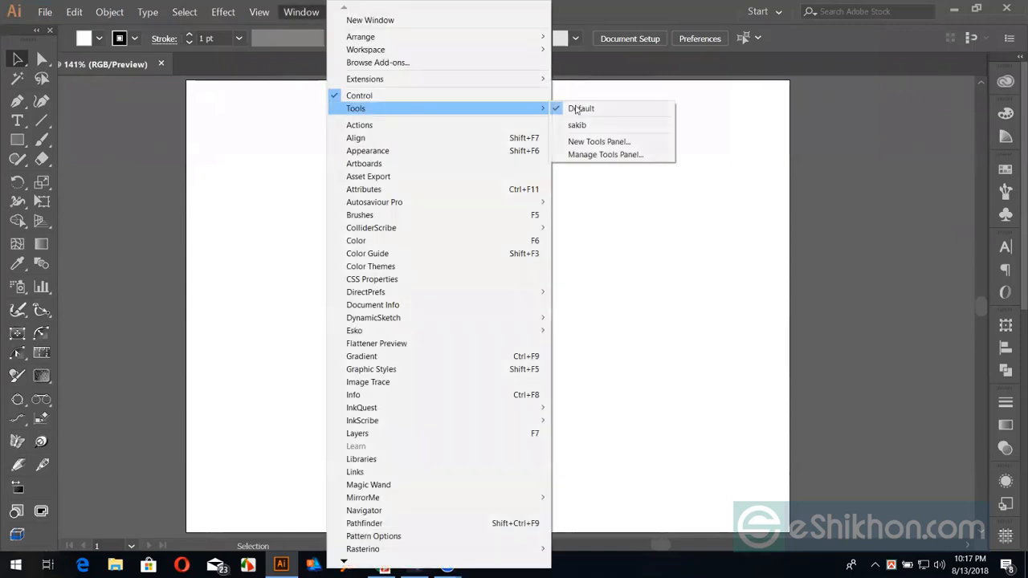
click(579, 124)
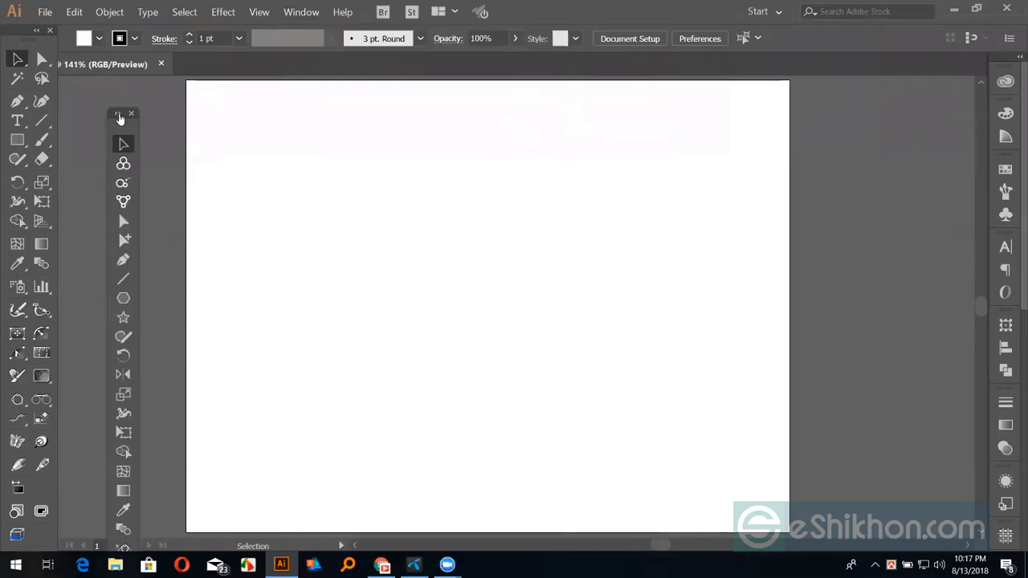
click(119, 115)
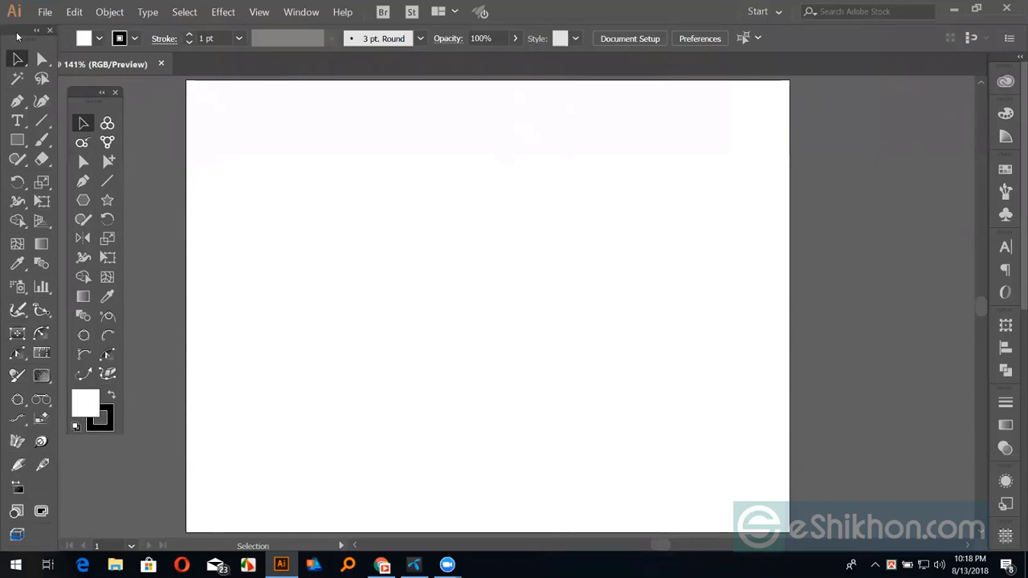
drag(18, 37, 36, 57)
mouse_move(85, 98)
mouse_down()
mouse_move(79, 35)
mouse_move(82, 88)
mouse_up()
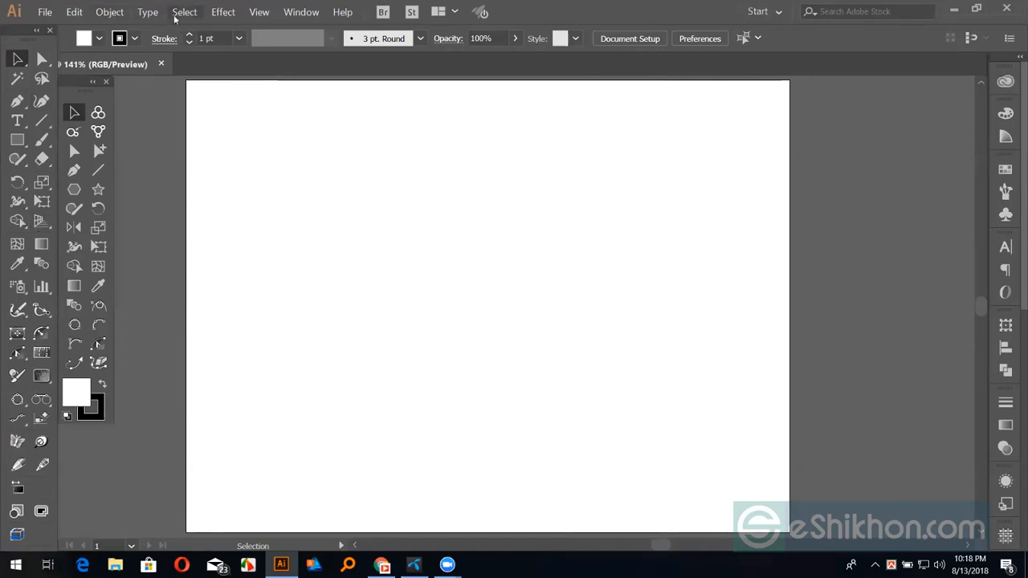
View the available 3D effects without applying one
click(220, 11)
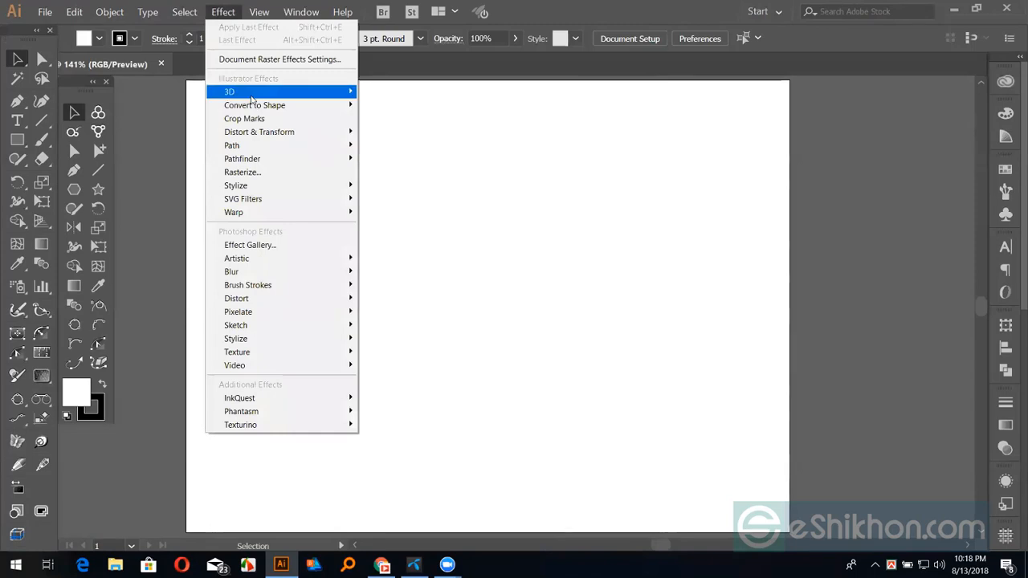
mouse_move(252, 100)
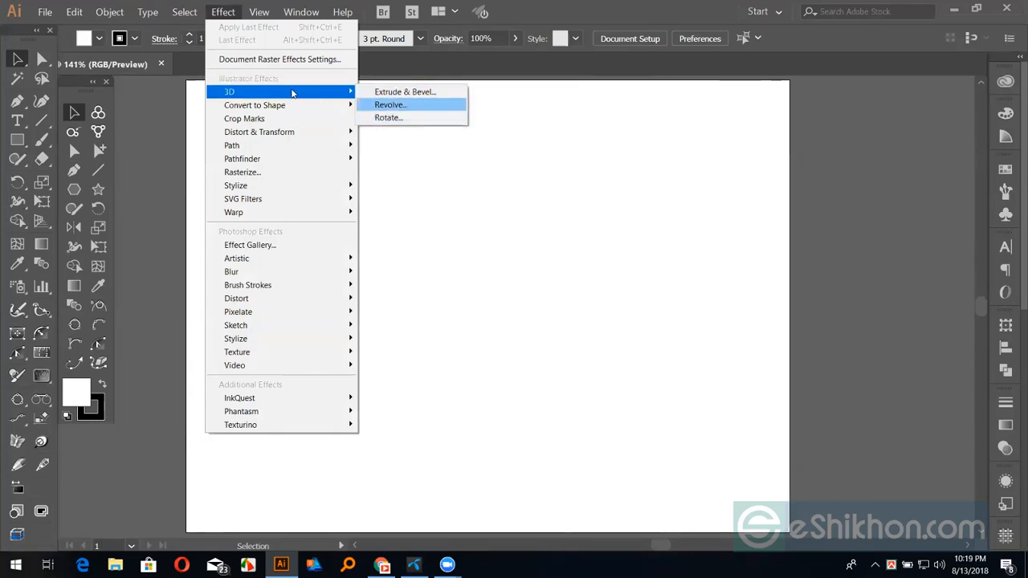
click(440, 112)
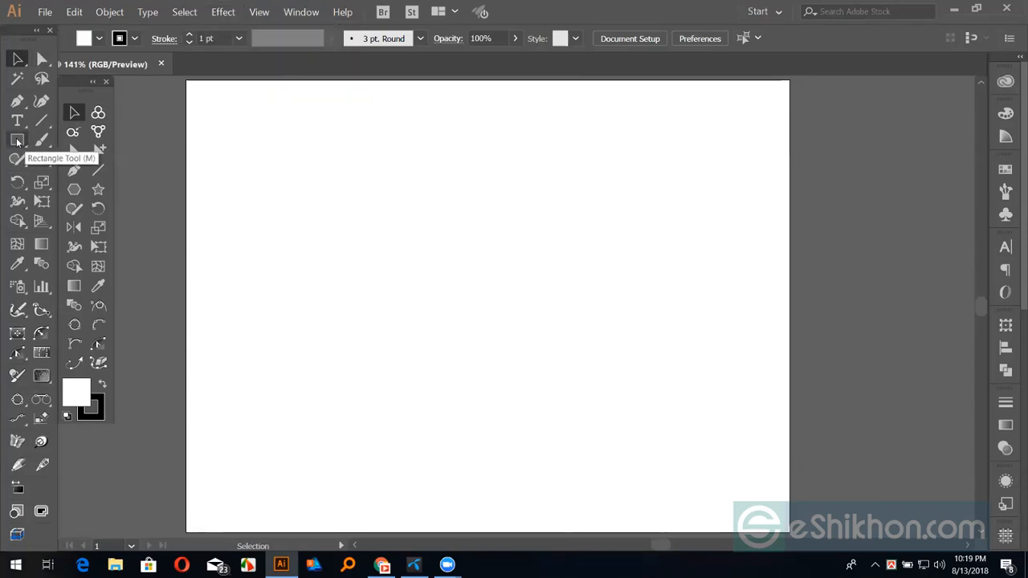
Draw a circle with the Ellipse tool slightly left of the artboard's centre
drag(17, 142, 64, 186)
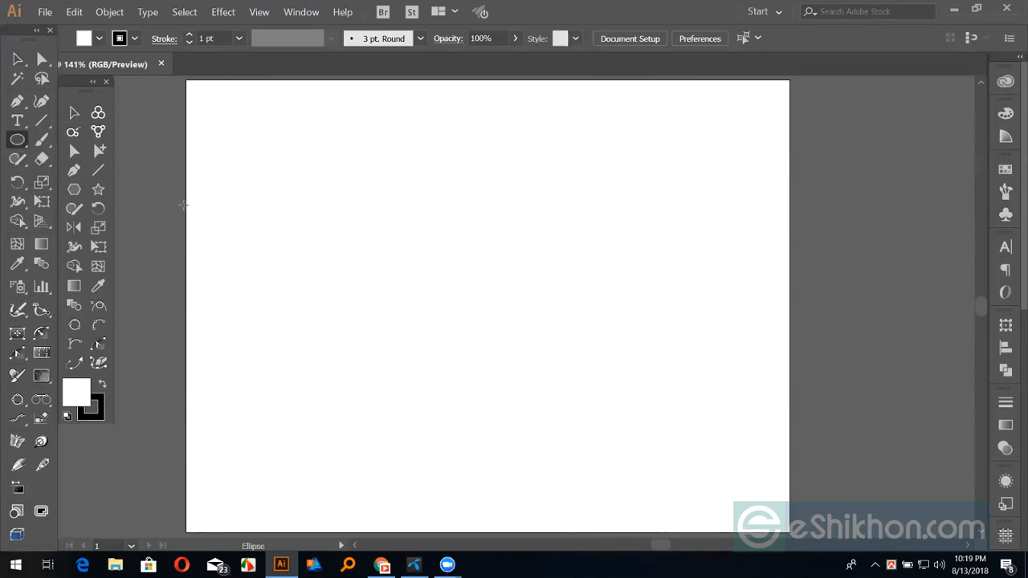
drag(443, 274, 478, 344)
drag(407, 244, 408, 244)
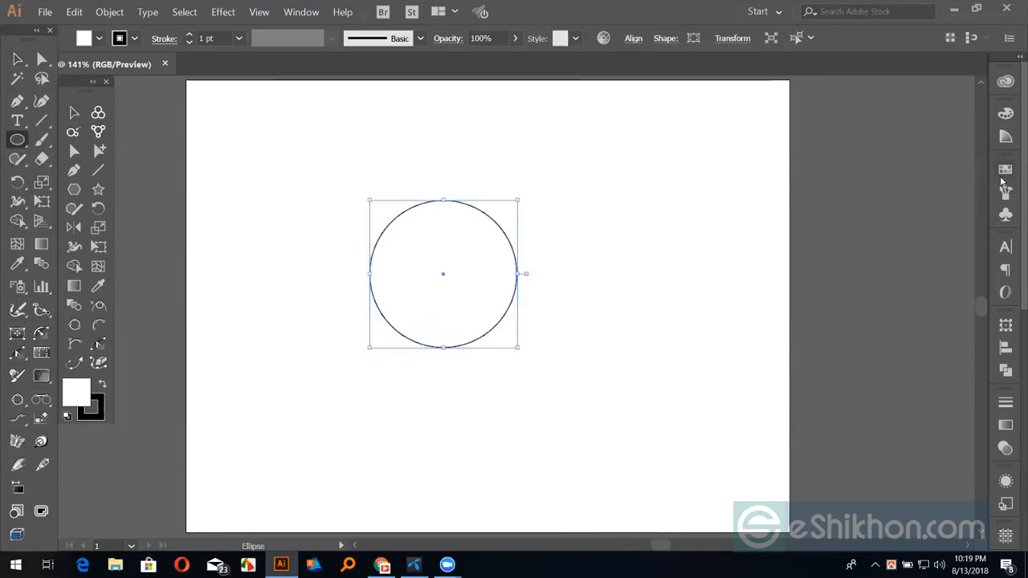
Fill the circle with the bright red swatch and remove its stroke
click(1005, 170)
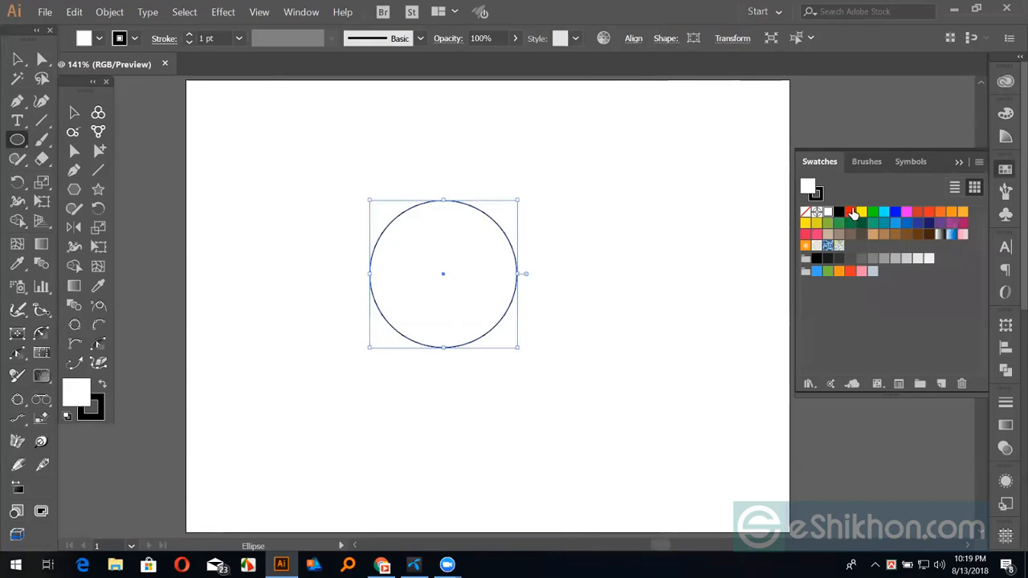
drag(851, 214, 500, 223)
key(x)
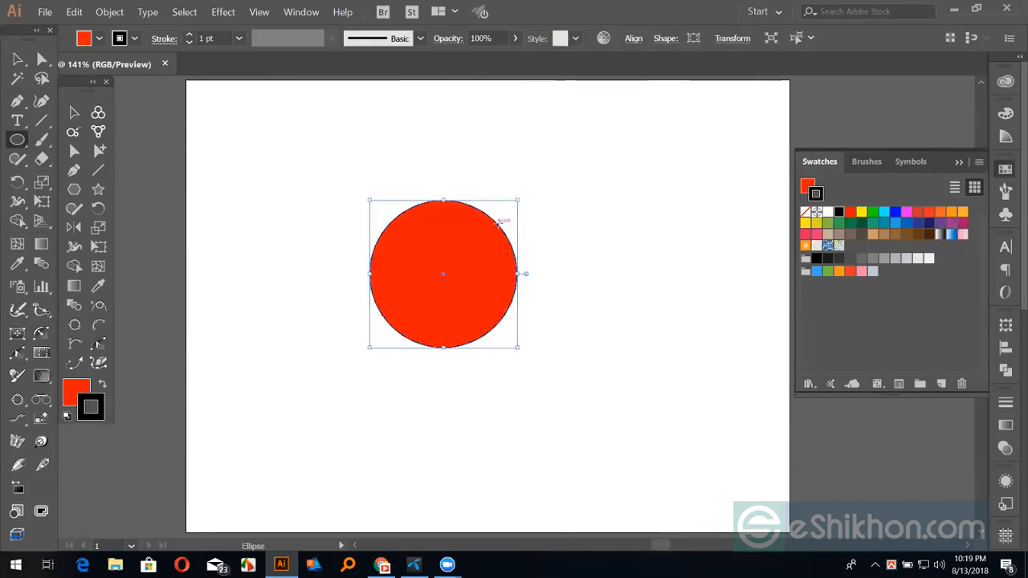
key(slash)
key(x)
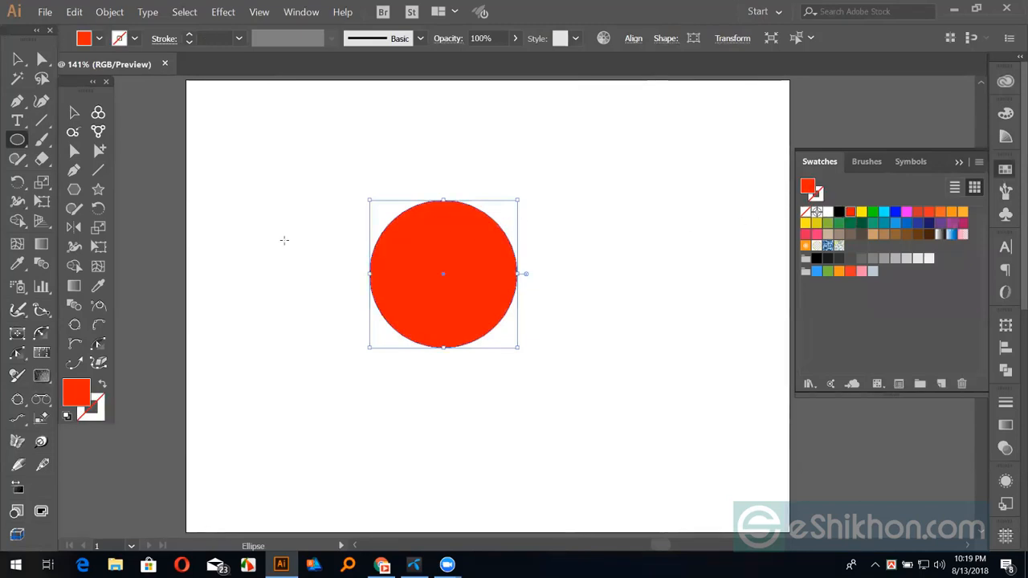
Start the 3D Extrude & Bevel effect on the red circle with Preview enabled, keeping the options dialog clear of the artwork
click(222, 11)
mouse_move(310, 92)
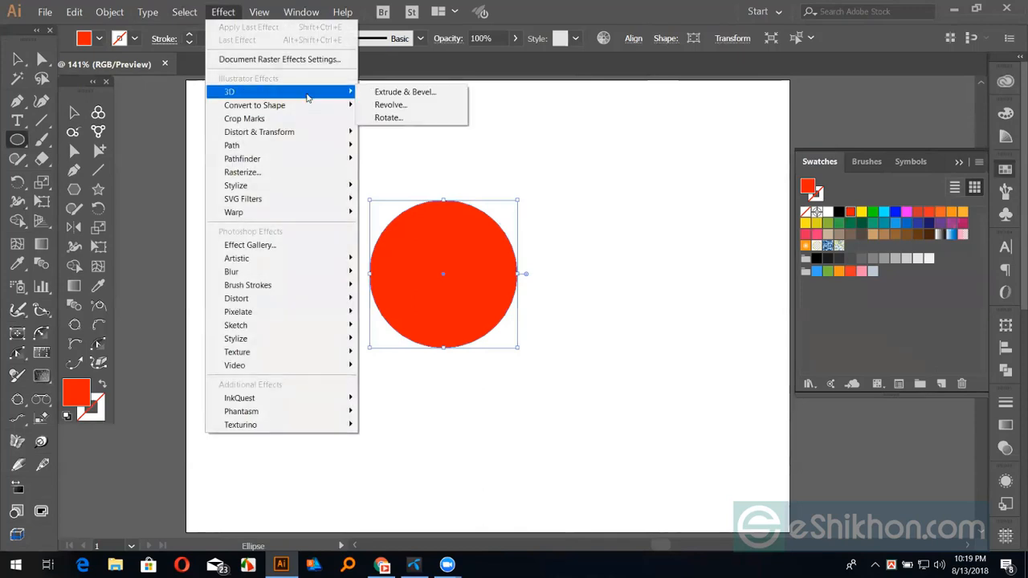
click(377, 94)
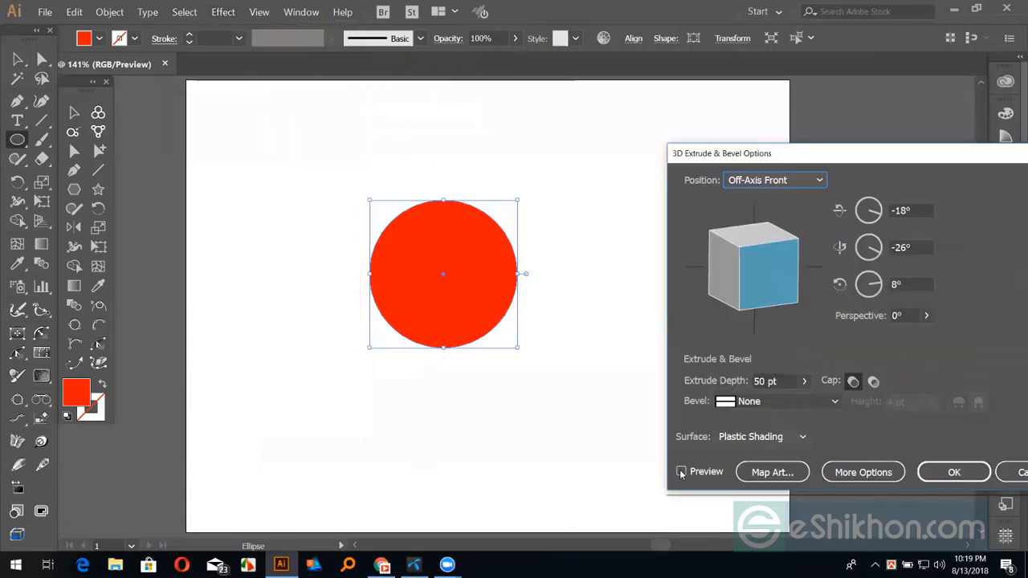
click(681, 473)
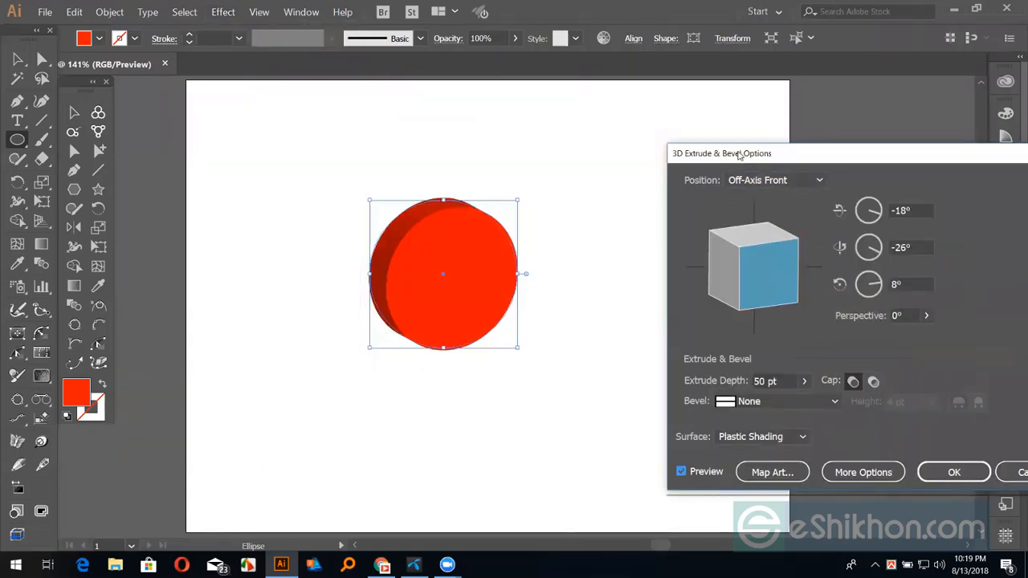
drag(739, 154, 665, 113)
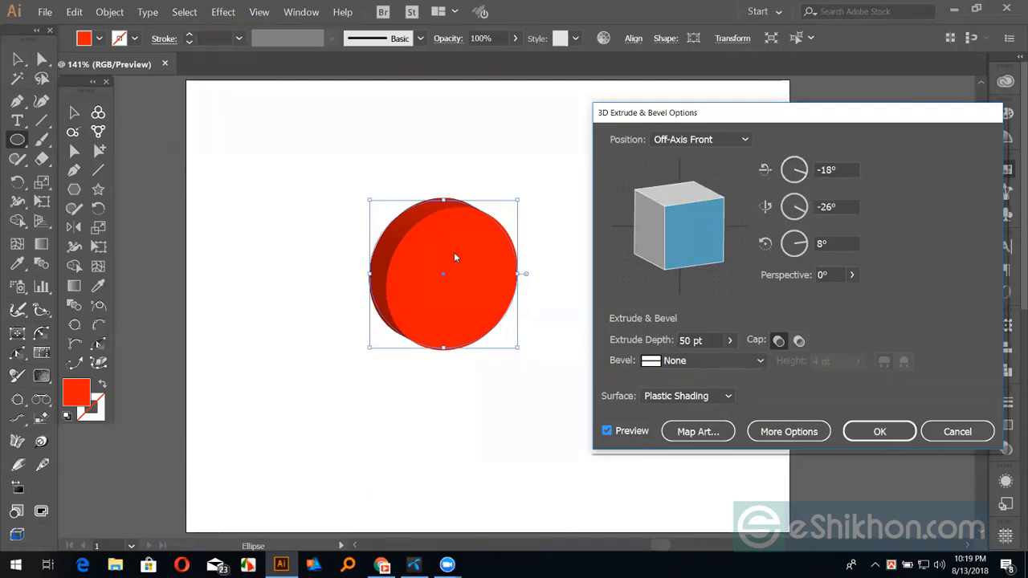
Try several custom rotations of the extruded circle around its three axes and cancel the Extrude & Bevel effect
click(835, 206)
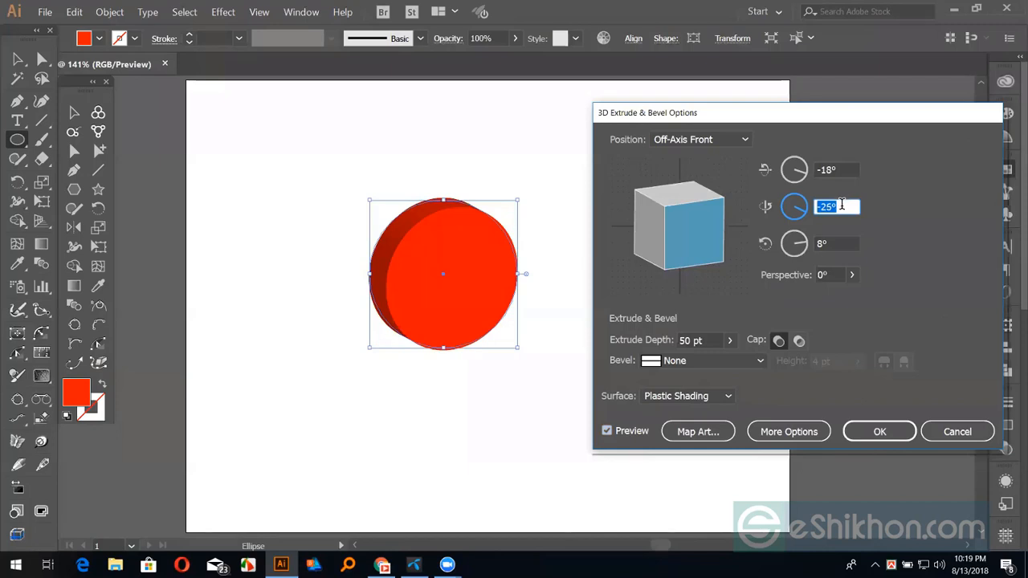
text(0)
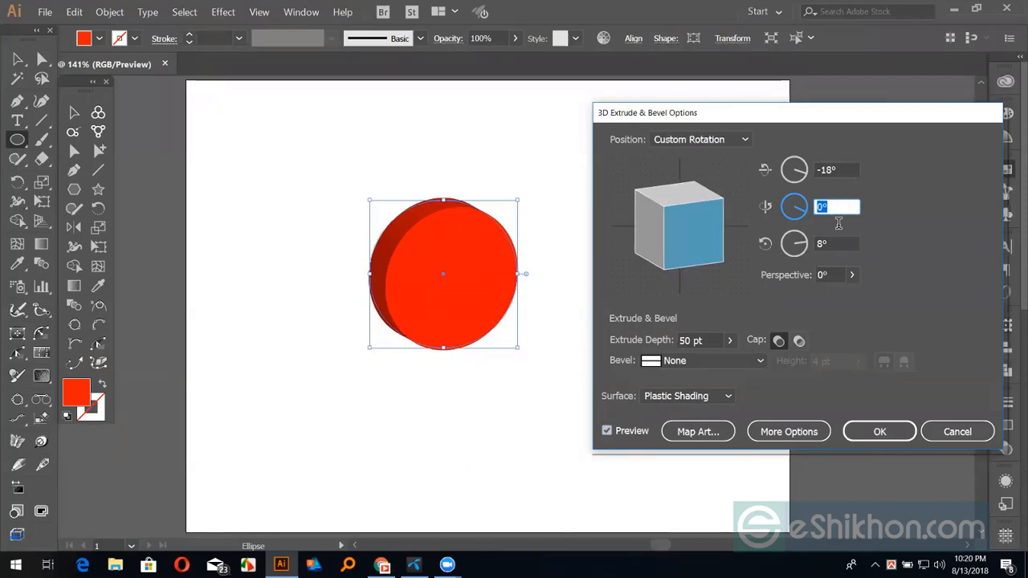
text(24)
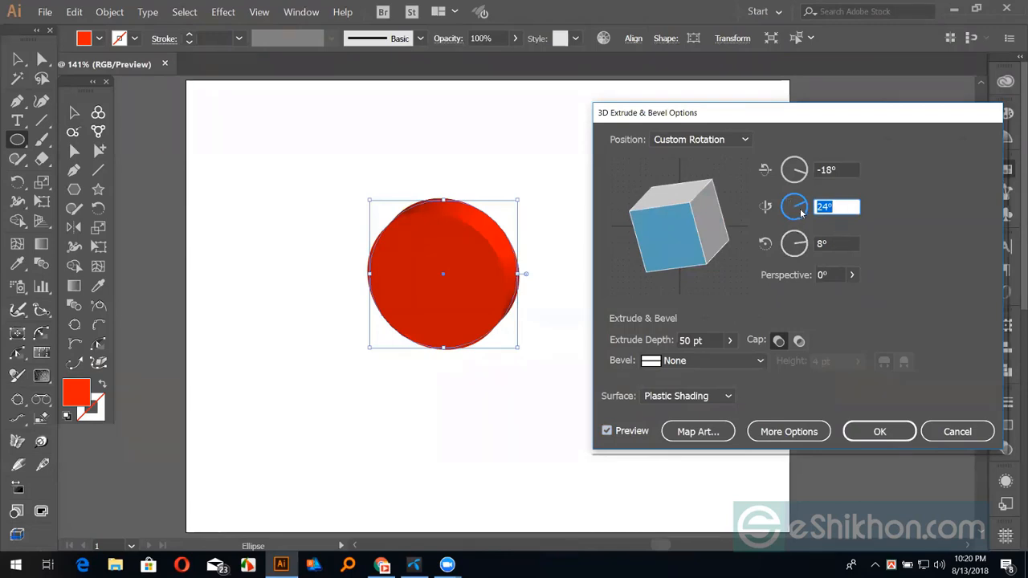
drag(804, 217, 785, 210)
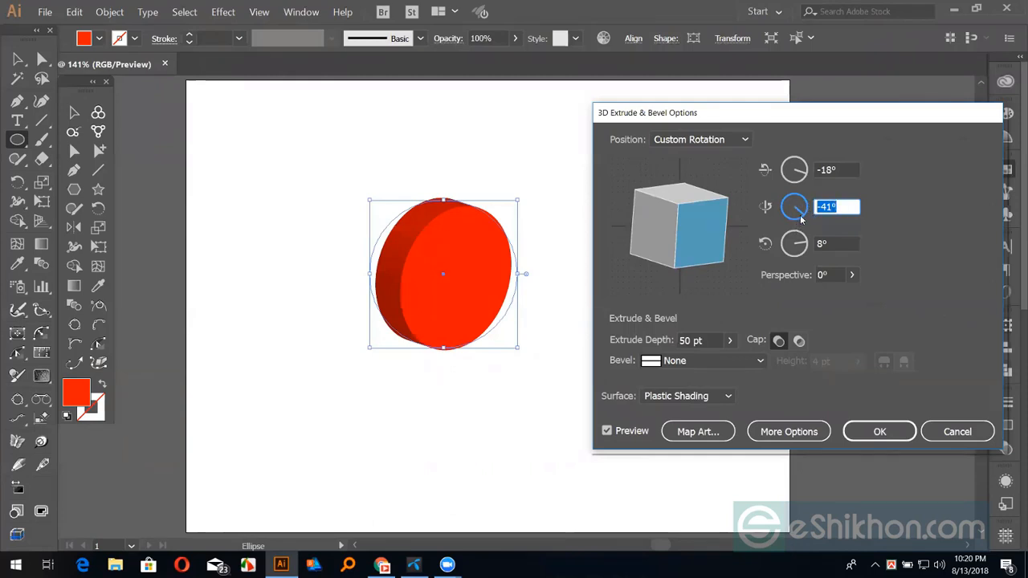
text(-2)
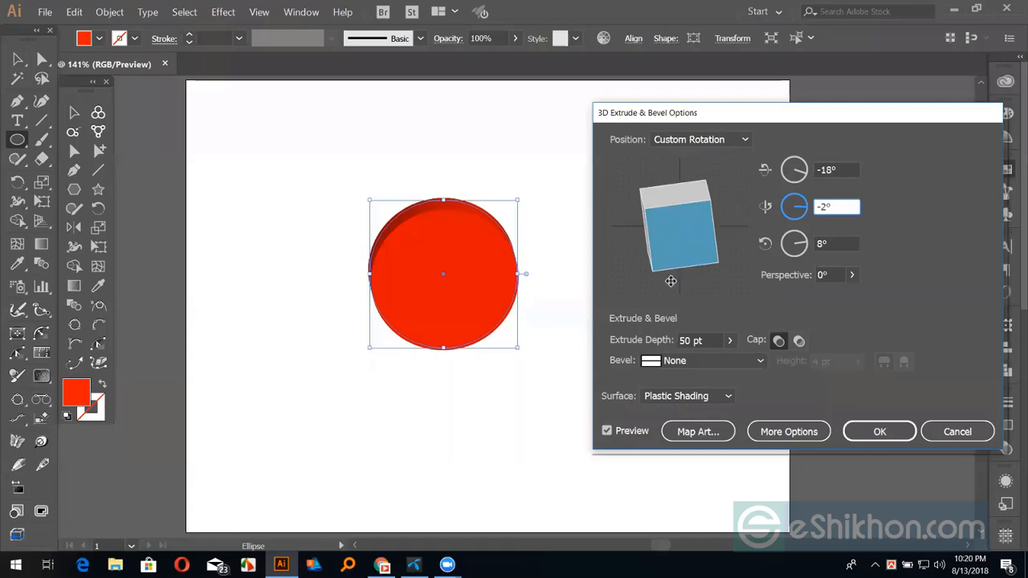
drag(671, 280, 676, 275)
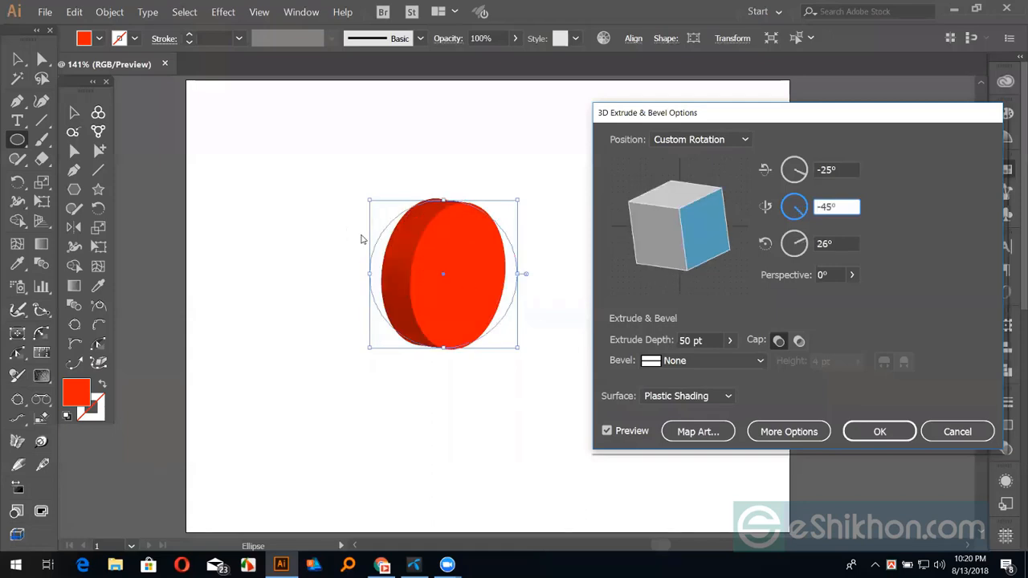
drag(648, 262, 641, 253)
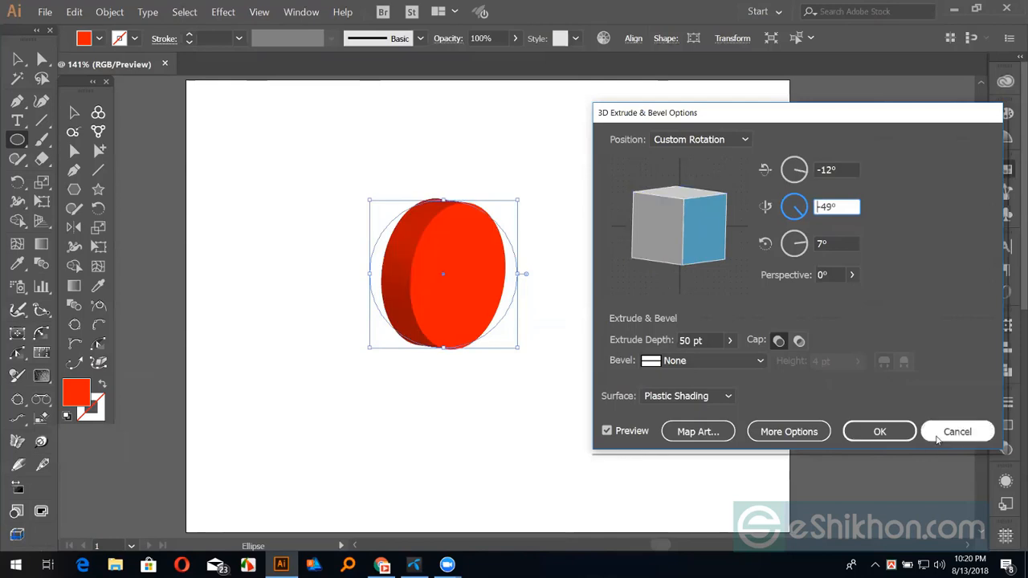
click(936, 438)
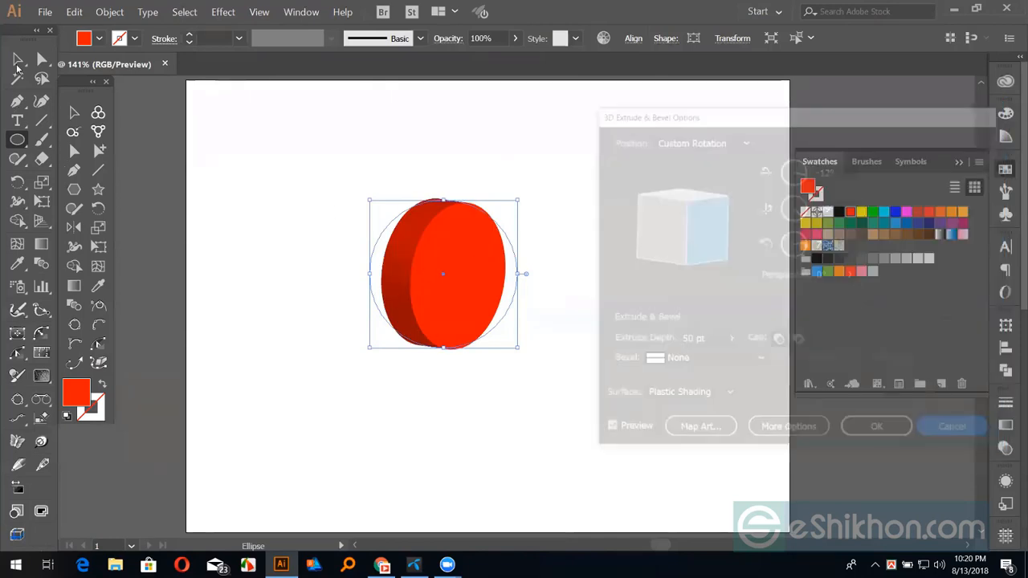
Move the flat red circle slightly left and start the 3D Revolve effect on it with Preview enabled, keeping the options clear of the artwork
drag(428, 257, 417, 256)
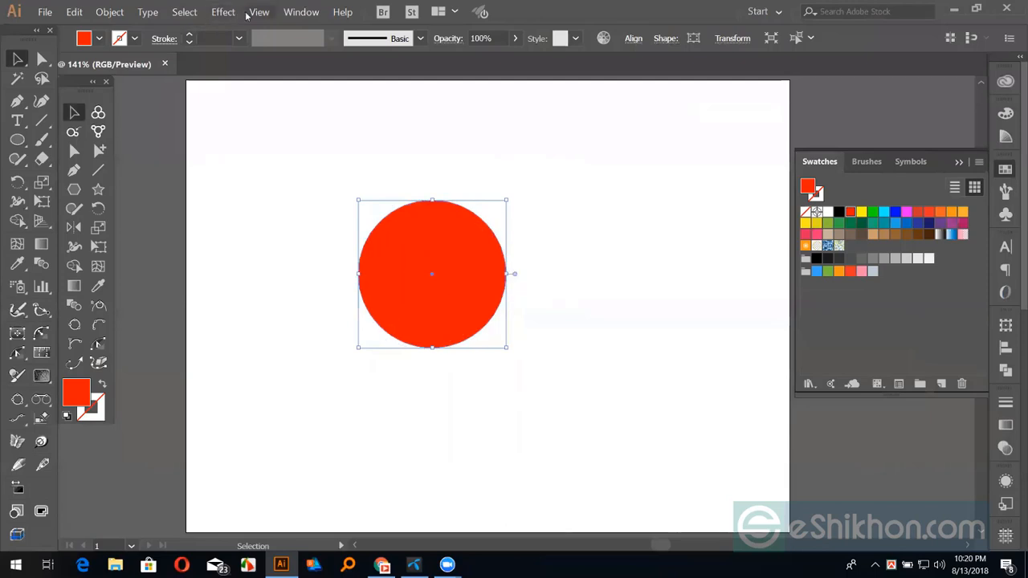
click(225, 13)
mouse_move(291, 93)
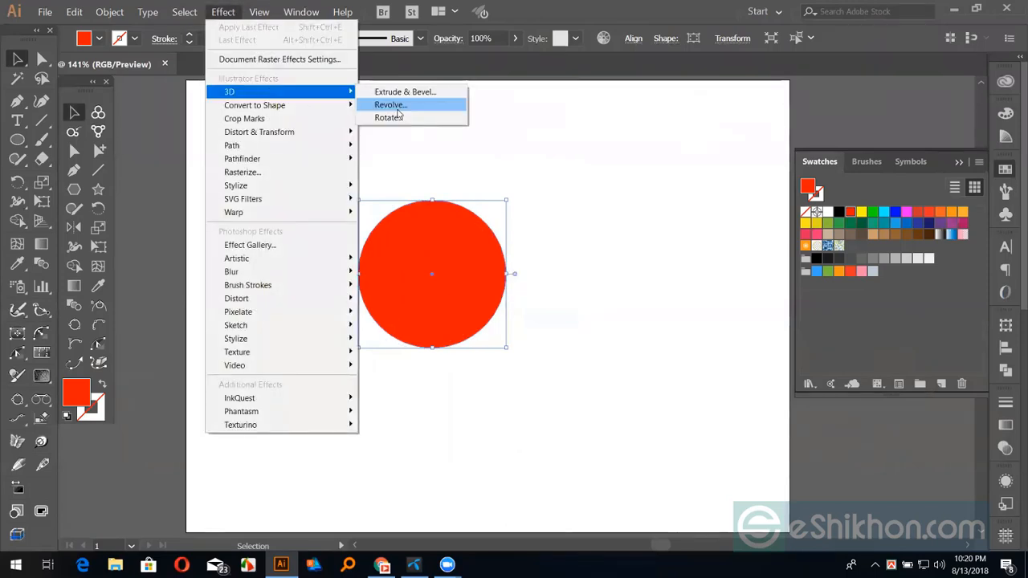
click(392, 105)
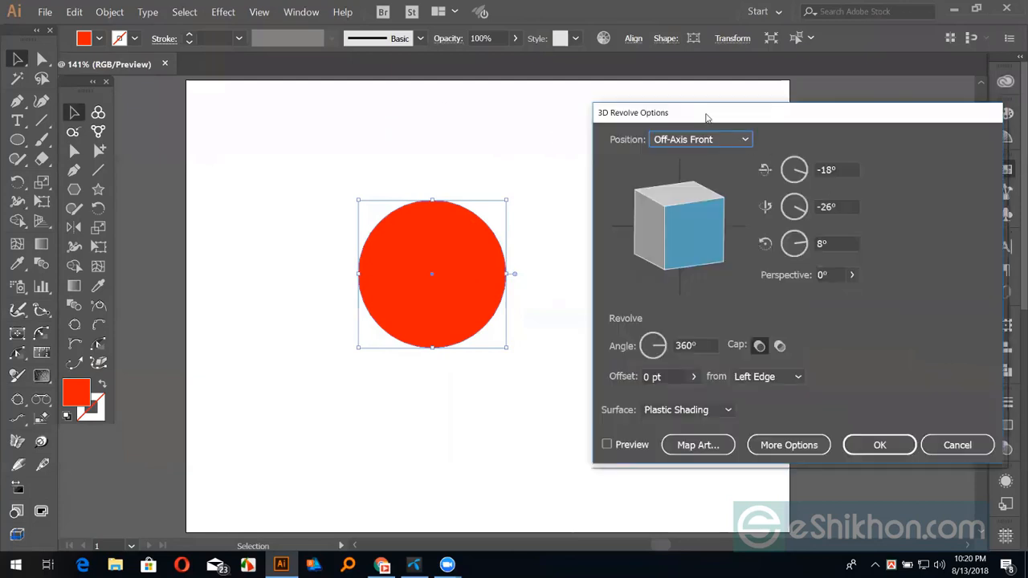
drag(710, 117, 722, 99)
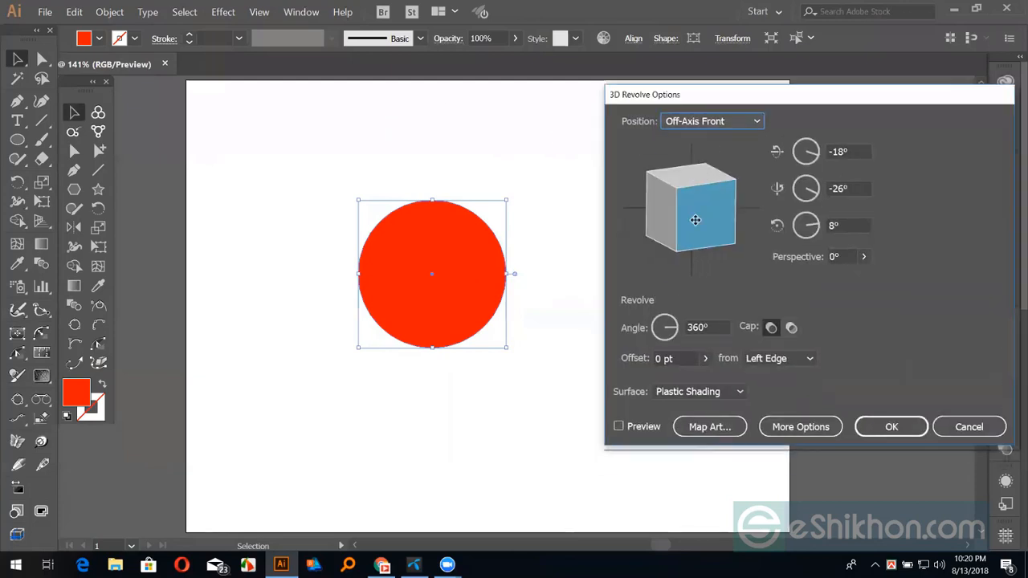
click(780, 359)
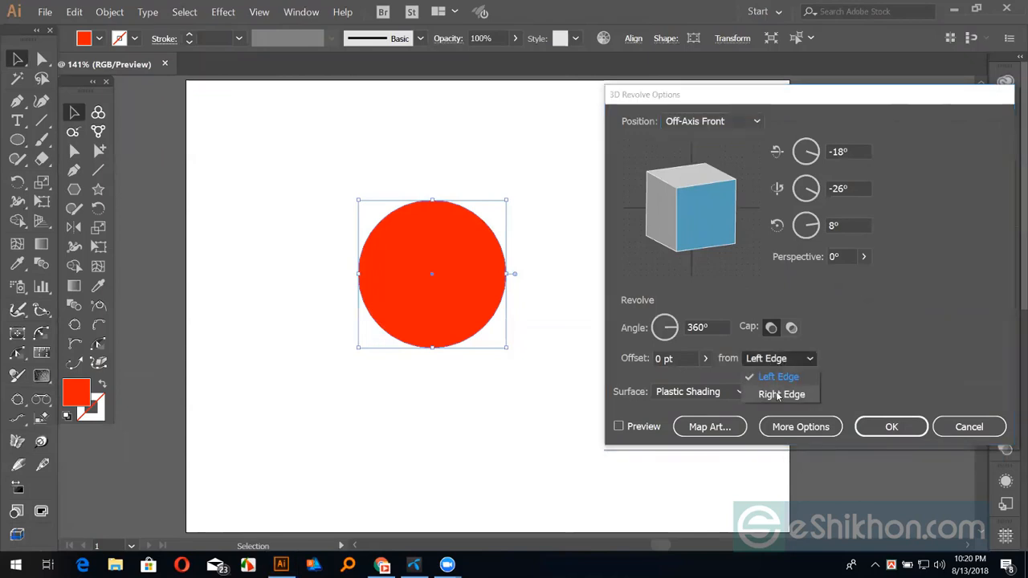
click(778, 366)
click(619, 427)
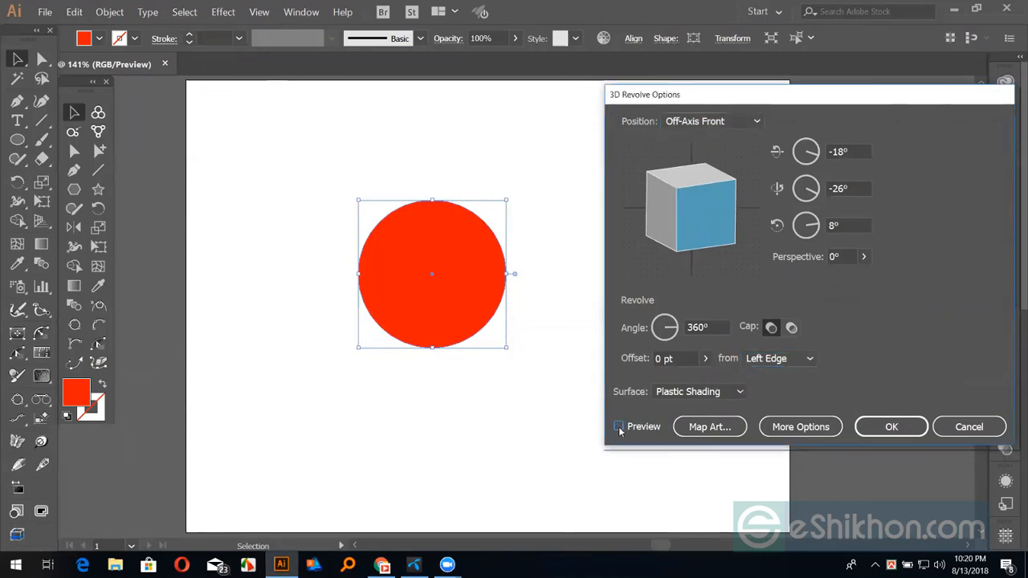
drag(692, 98, 715, 82)
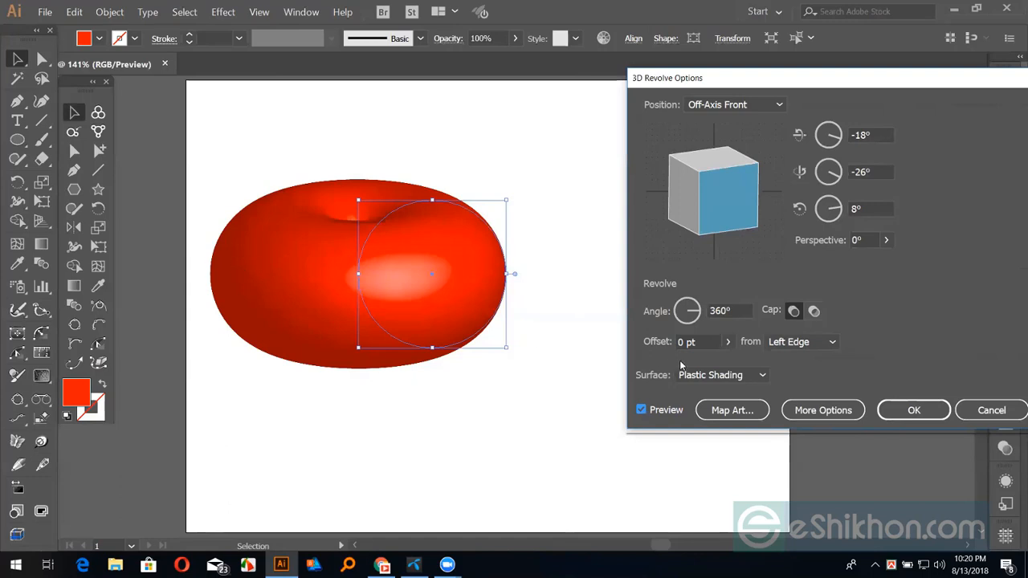
Revolve the circle from its Right Edge and apply the 3D Revolve effect
click(776, 344)
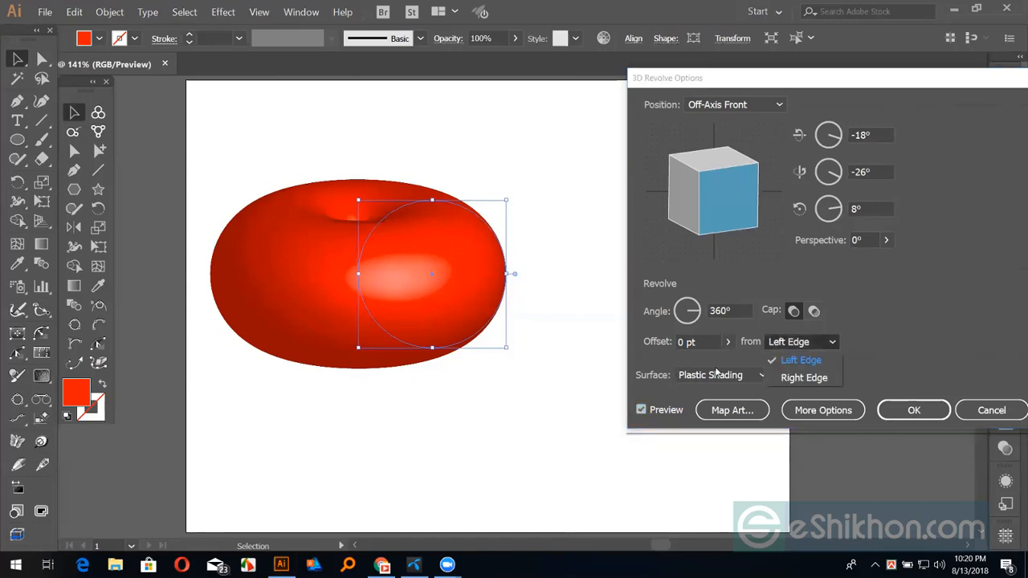
click(804, 377)
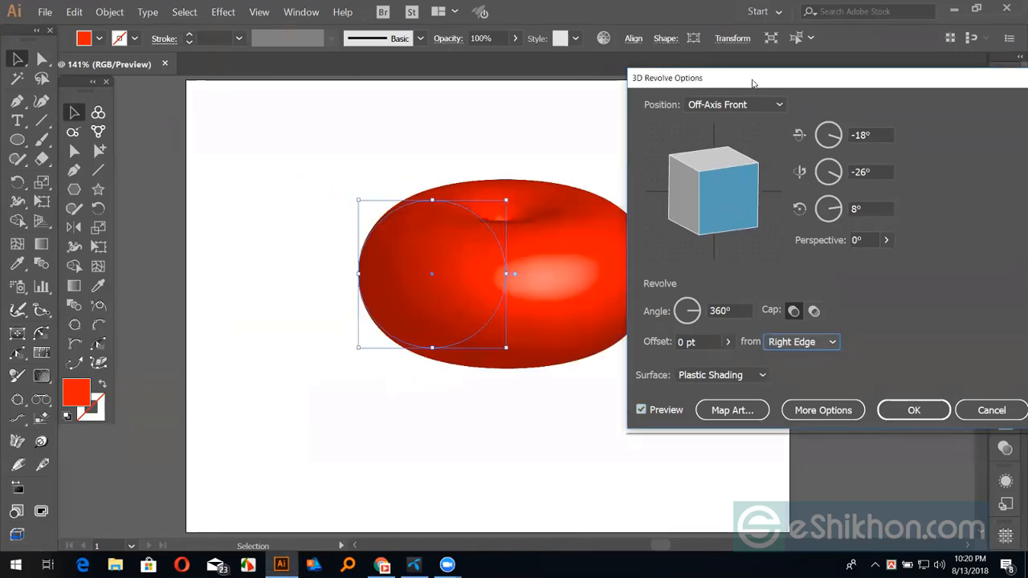
click(811, 390)
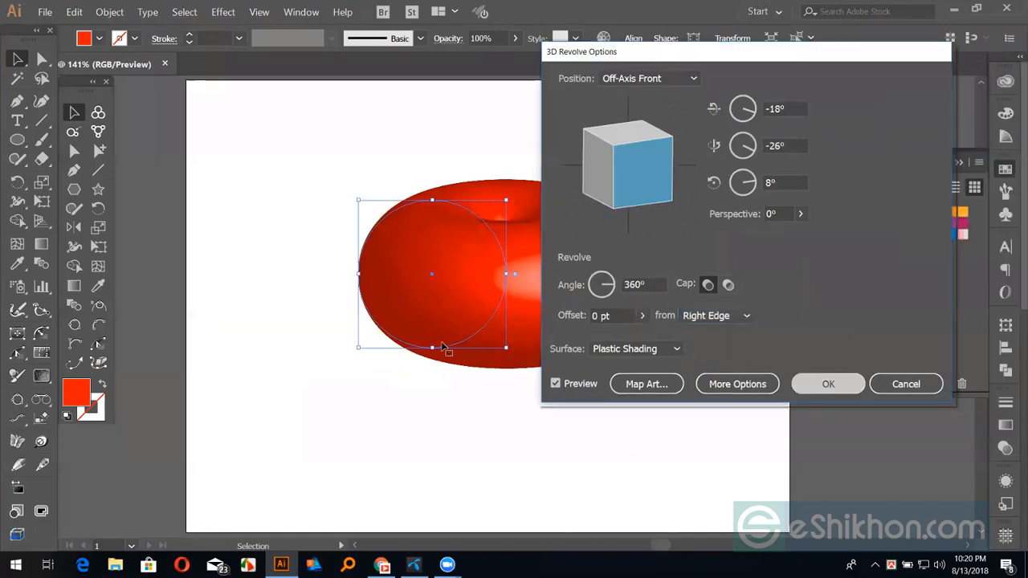
Stretch the revolved shape taller to resemble an apple and place it lower and further left on the artboard
drag(432, 351, 429, 371)
click(545, 482)
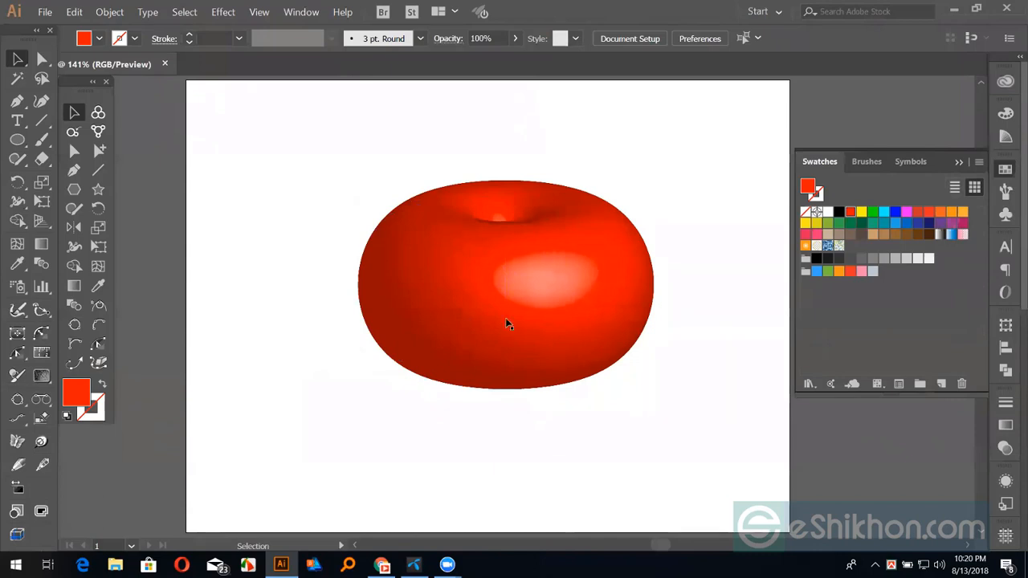
click(441, 338)
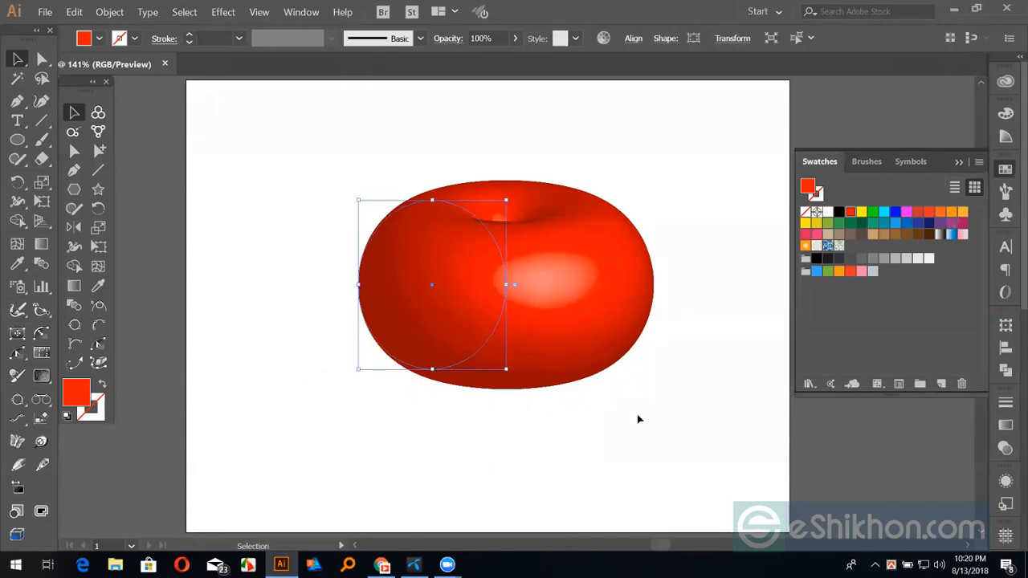
drag(543, 313, 495, 382)
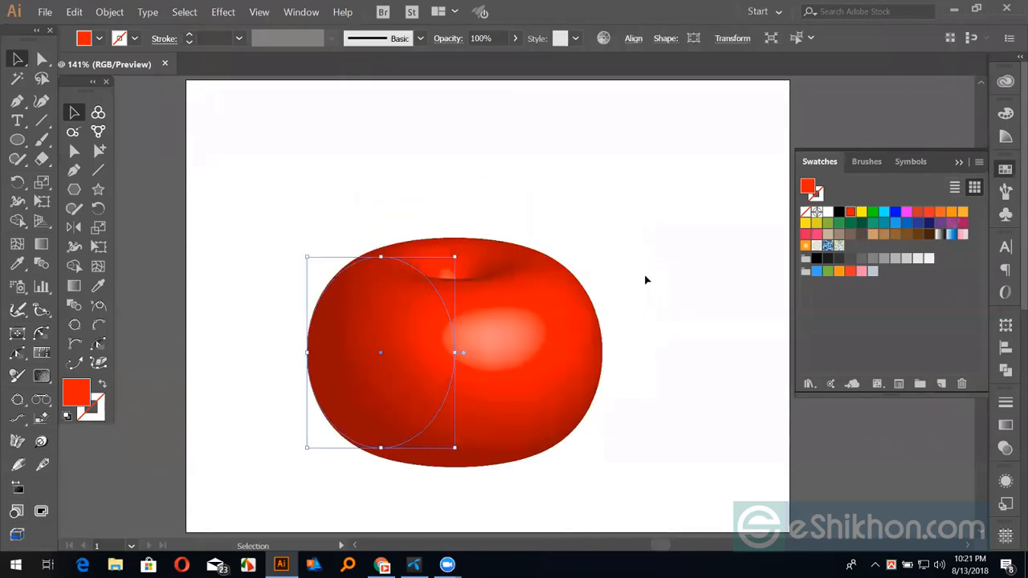
click(154, 136)
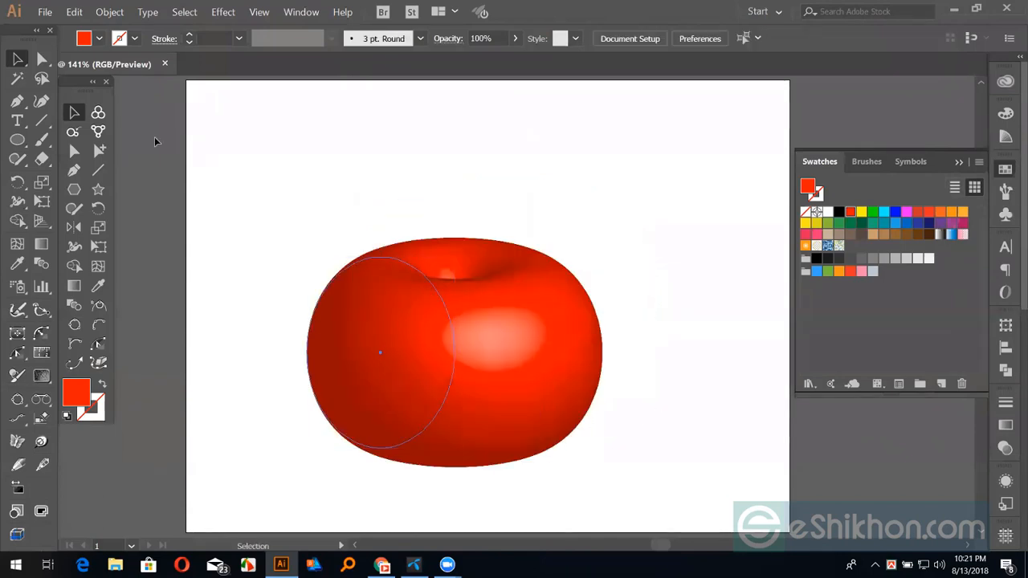
Draw a curved stem with the Arc tool from the apple's top dimple up and to the right
click(41, 120)
click(81, 145)
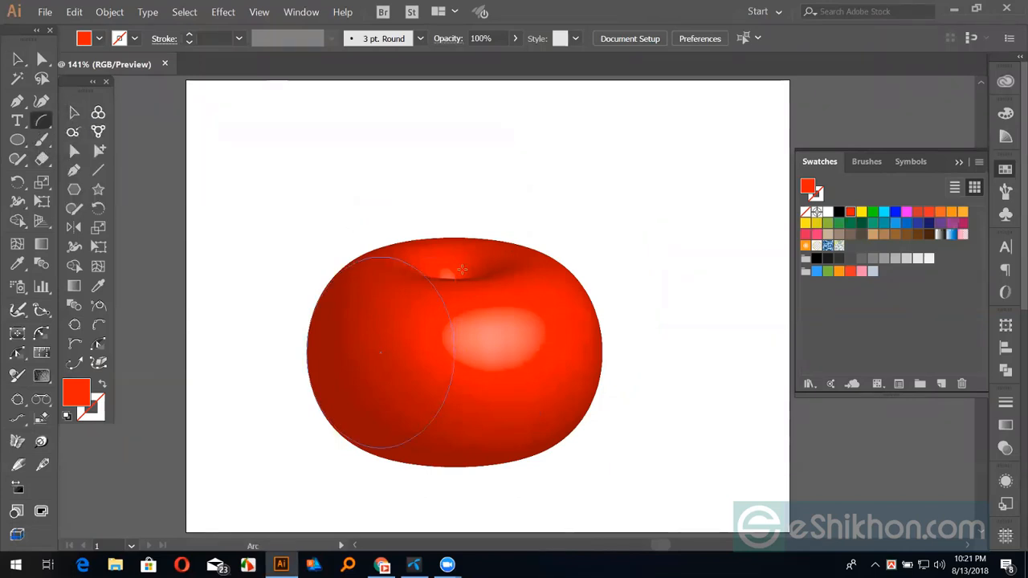
drag(455, 258, 454, 448)
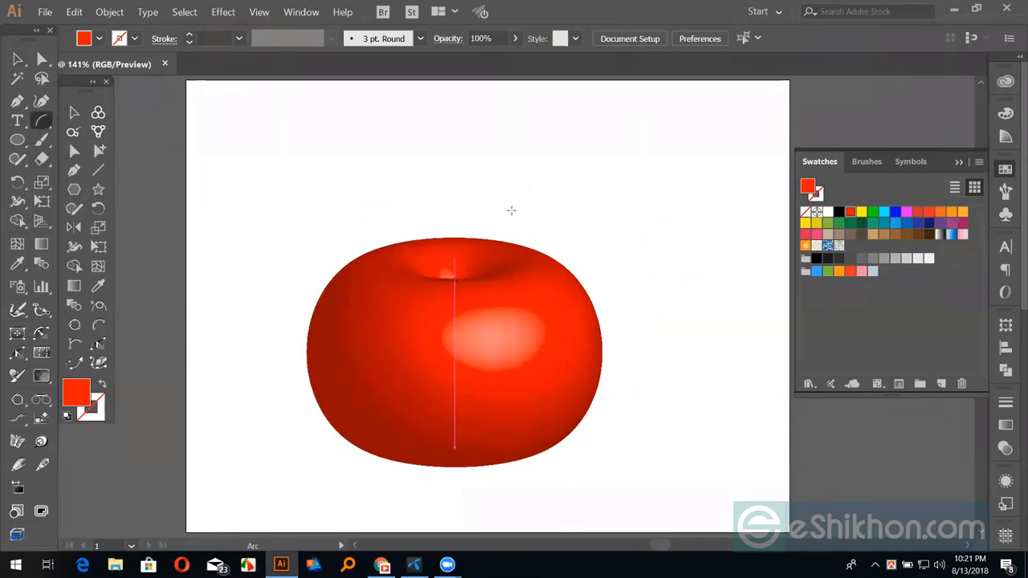
drag(455, 277, 546, 176)
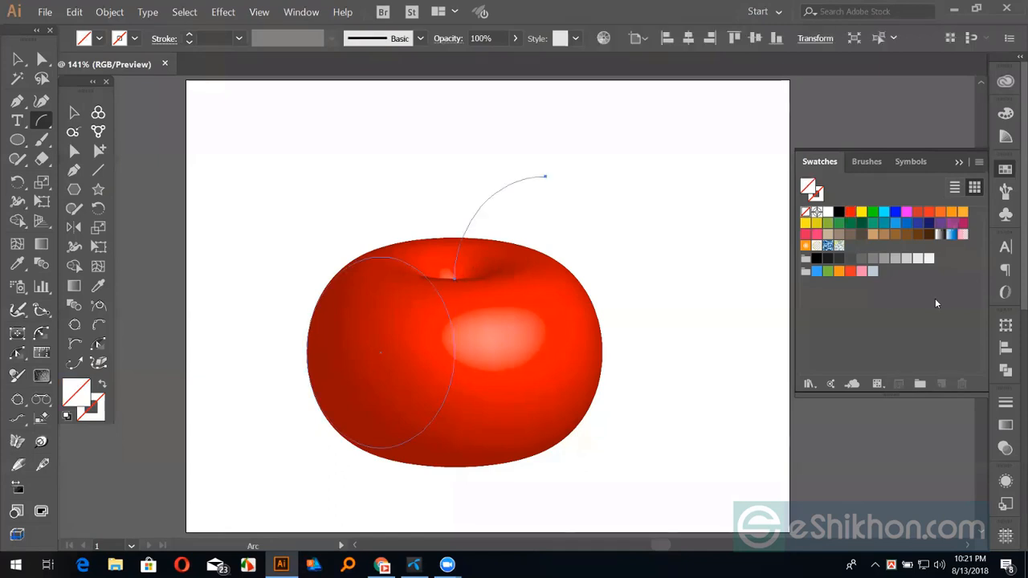
Give the stem a dark brown stroke with a 9 pt weight and deselect it
key(x)
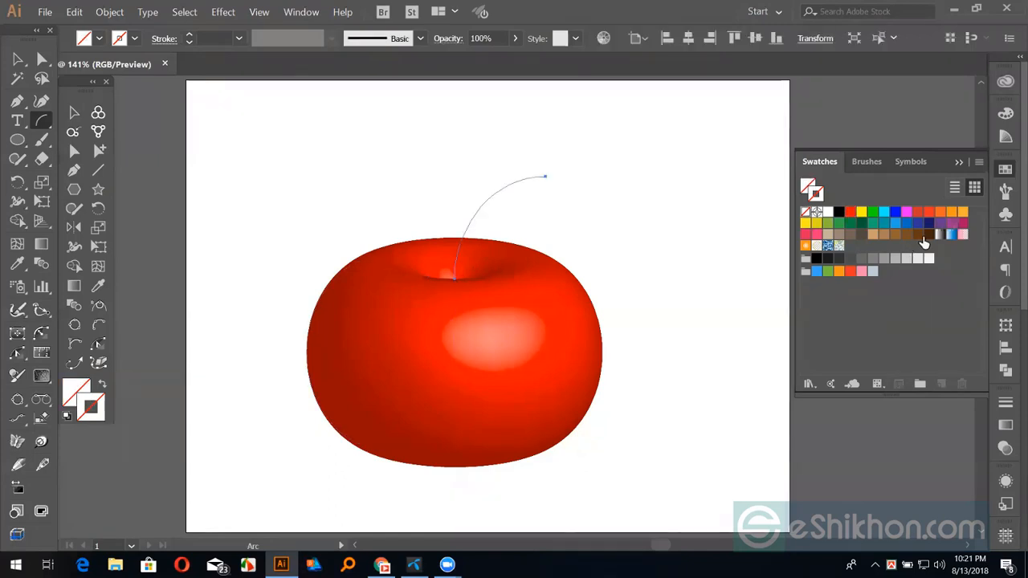
click(928, 235)
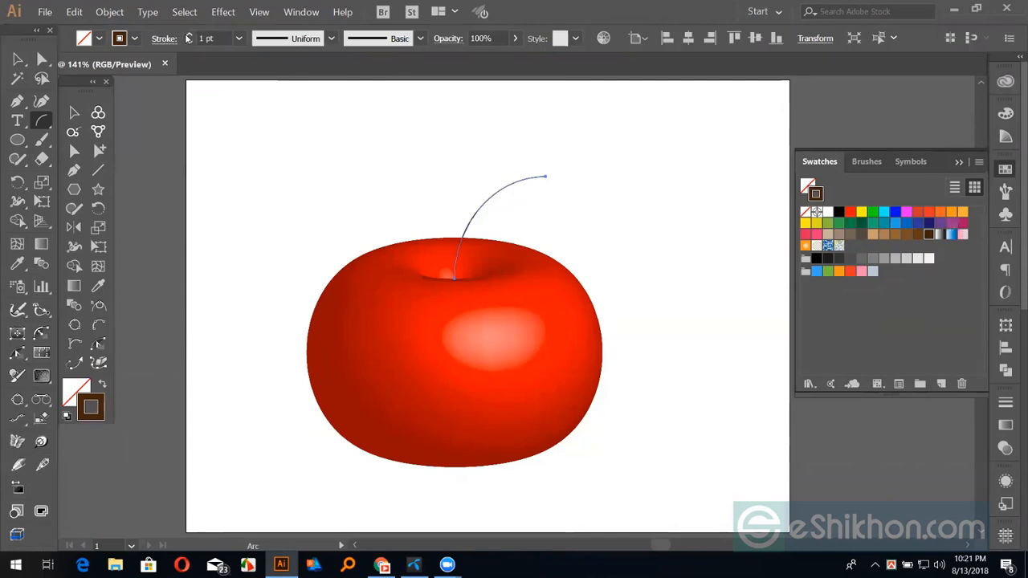
click(189, 35)
click(189, 35)
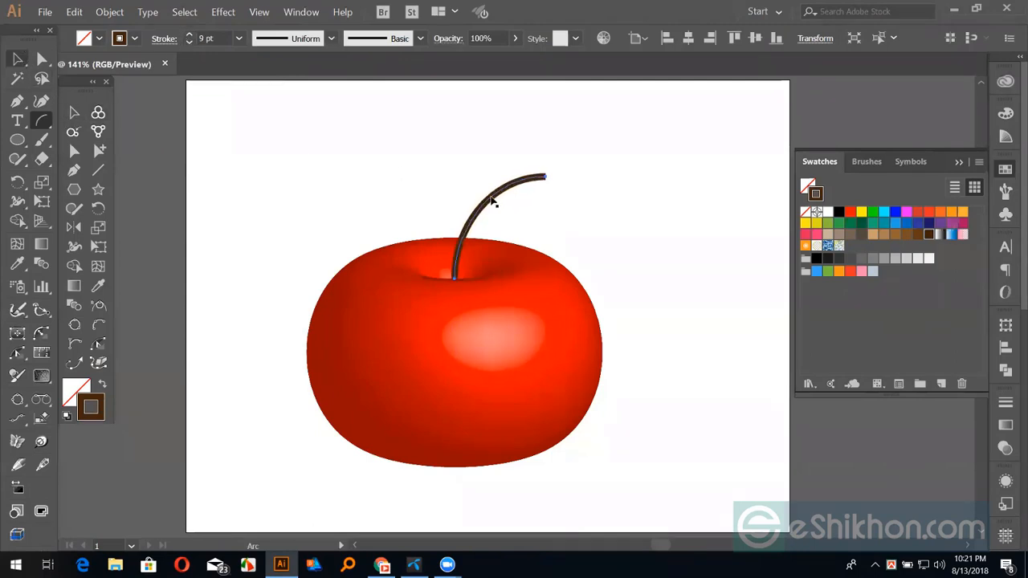
key(v)
click(631, 243)
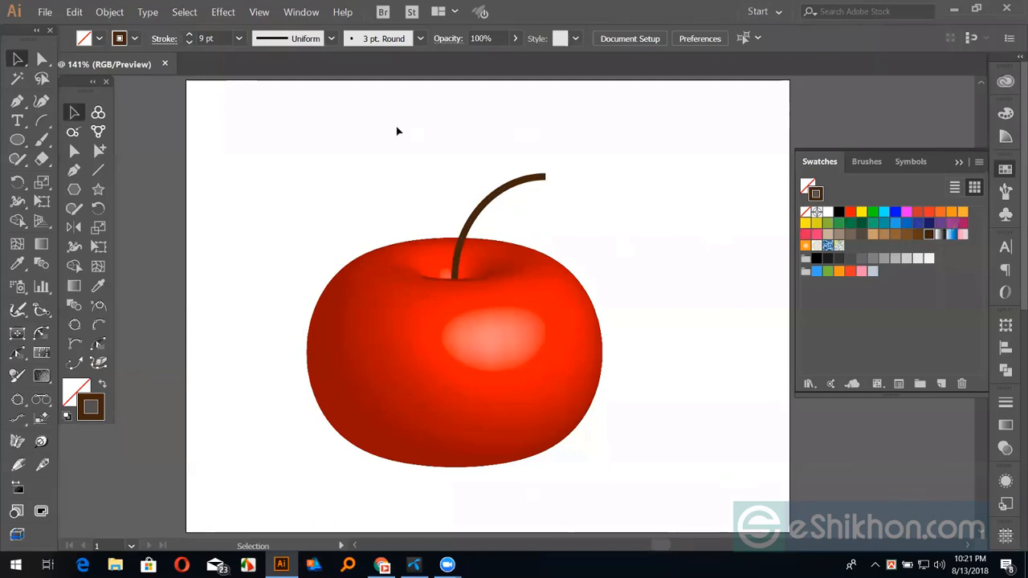
Delete the apple and its stem from the artboard
drag(397, 131, 609, 423)
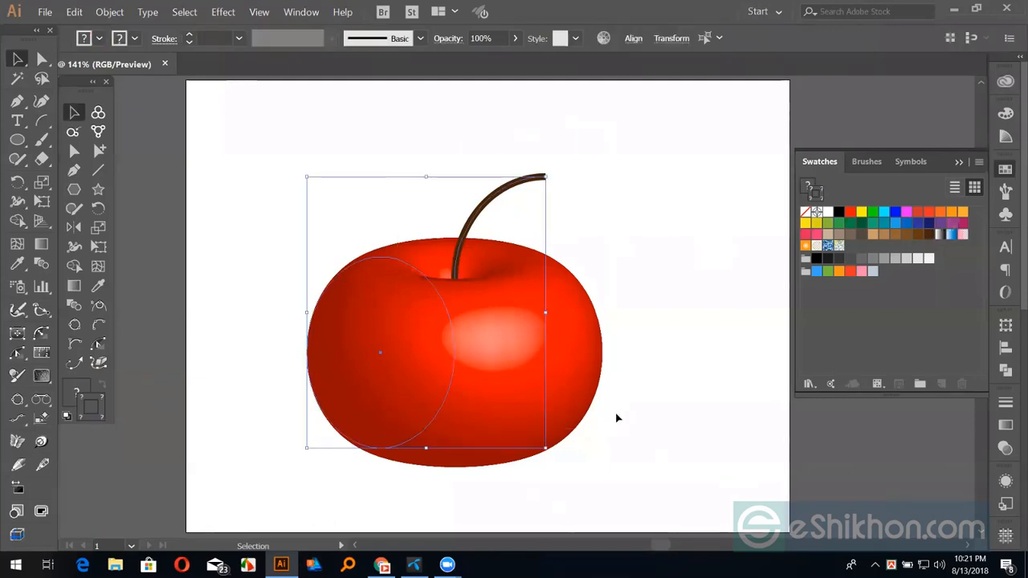
key(Delete)
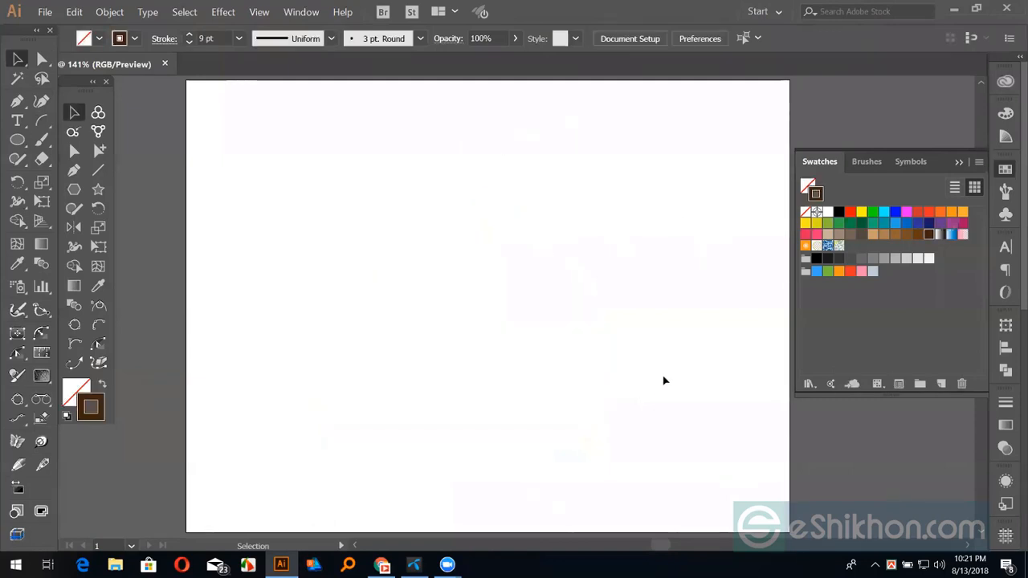
click(225, 13)
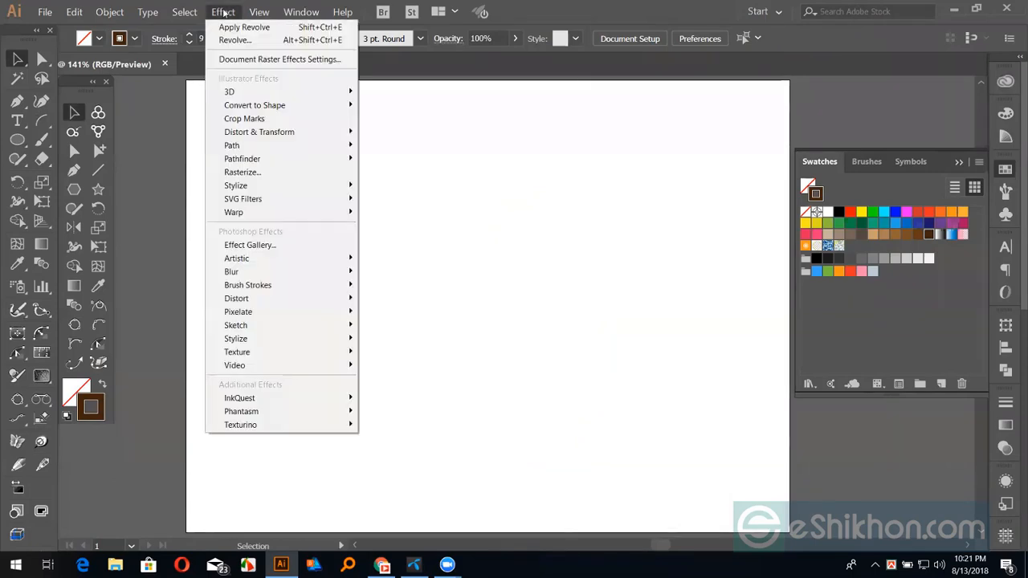
click(17, 100)
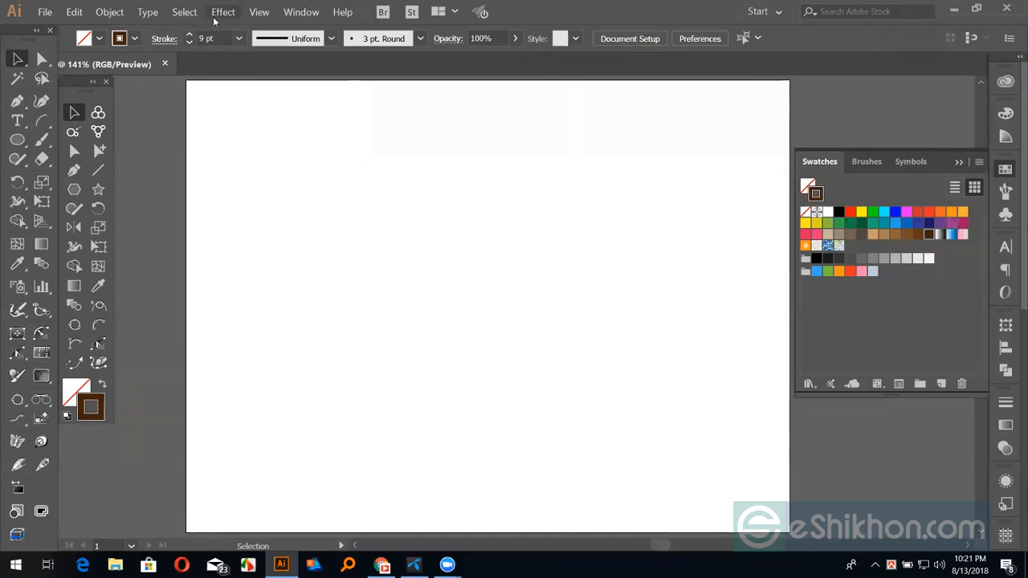
Draw a new circle slightly left of the artboard's centre and give it a bright red fill with no stroke
click(17, 139)
drag(439, 262, 508, 337)
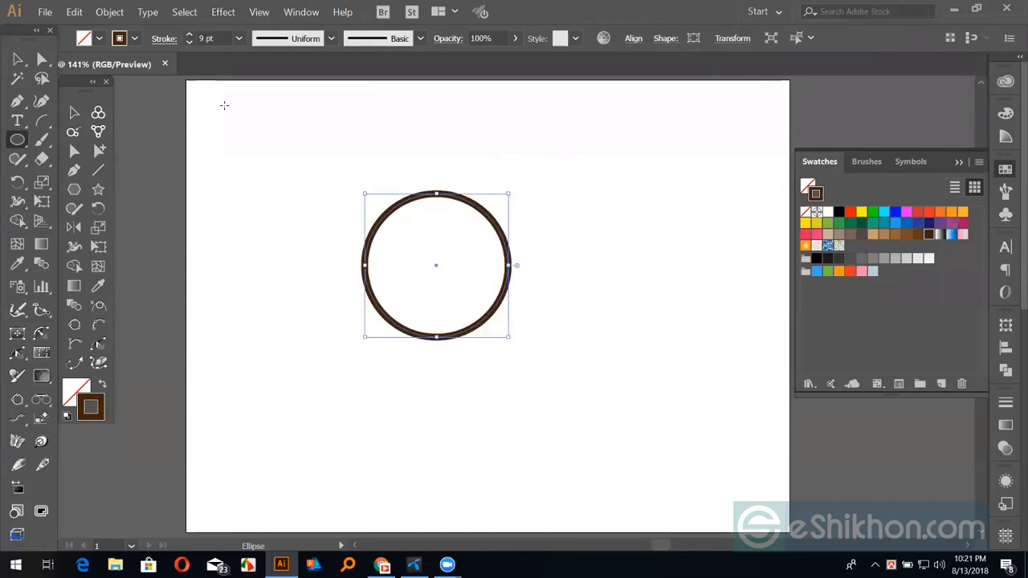
click(853, 213)
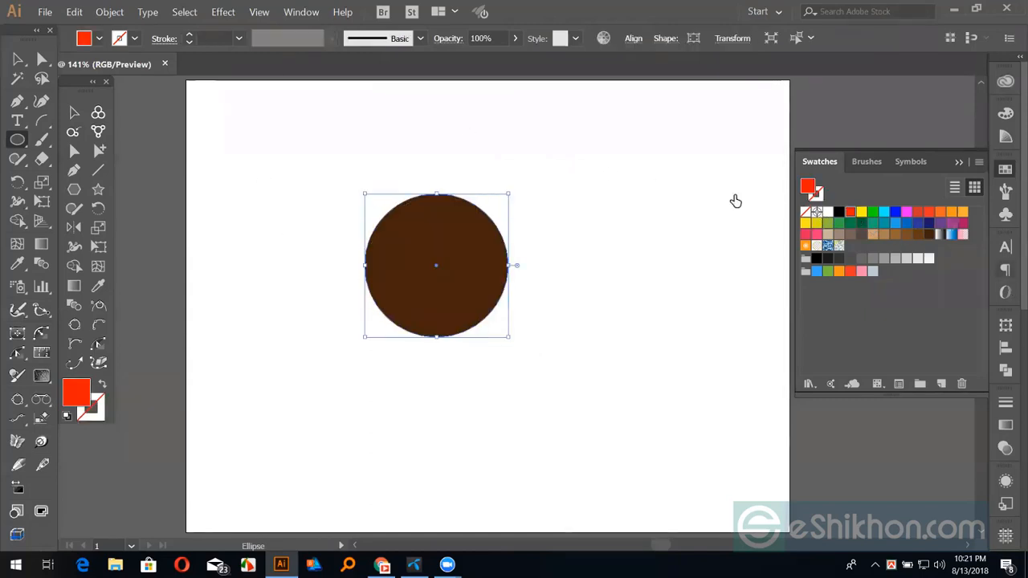
Preview the 3D Revolve effect on the full red circle and cancel it
click(224, 11)
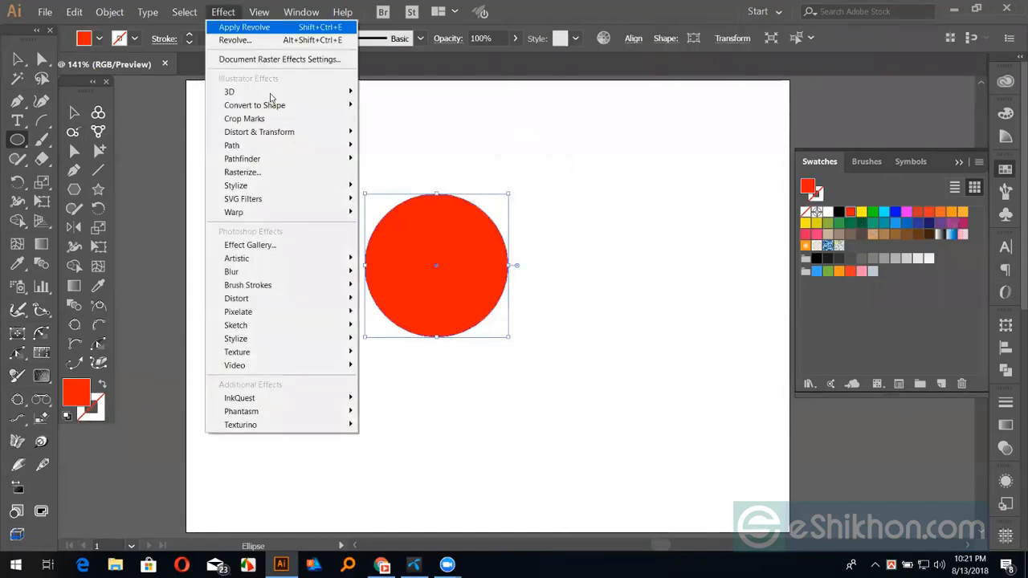
mouse_move(337, 93)
click(391, 105)
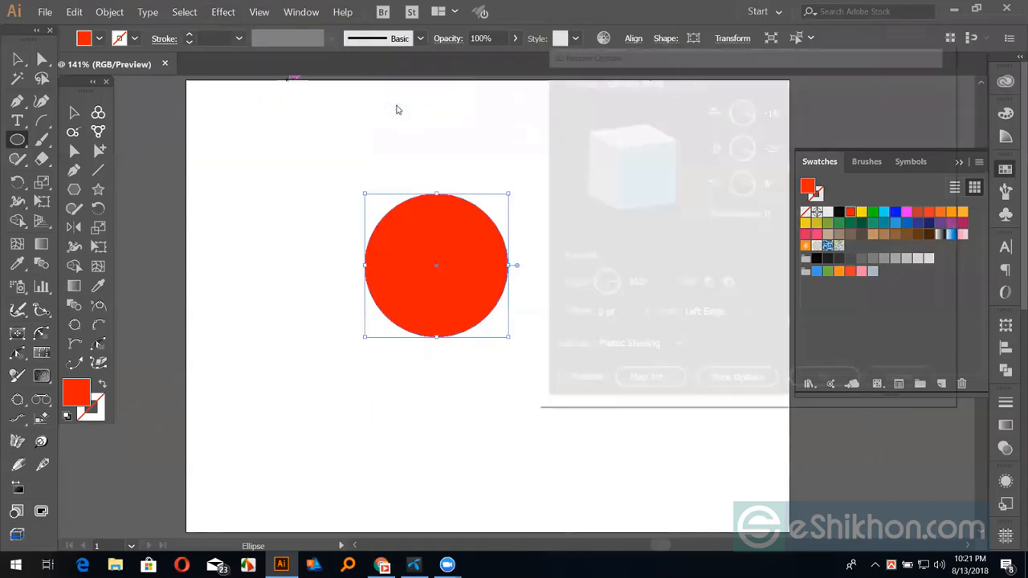
click(555, 385)
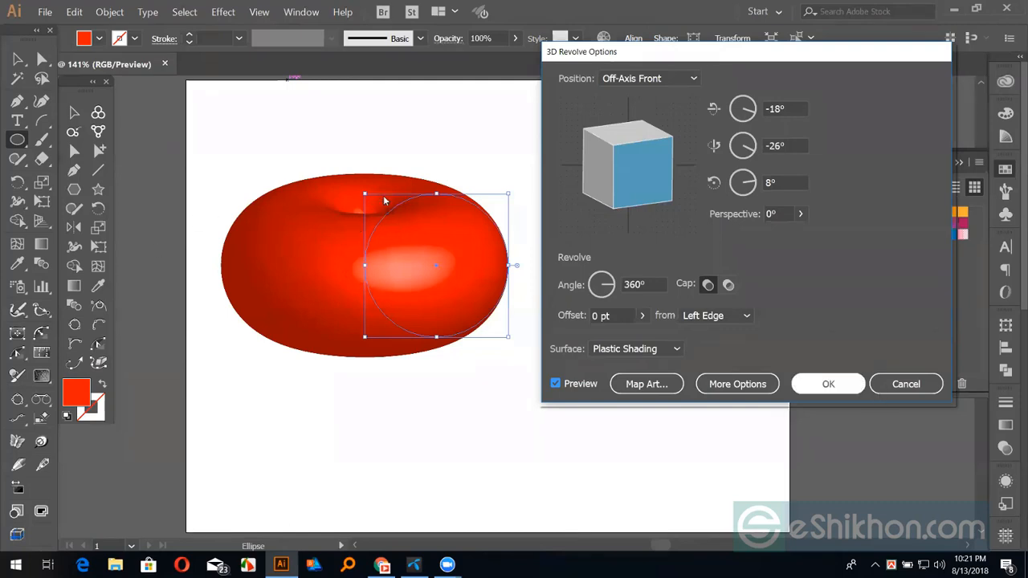
click(889, 391)
Draw a vertical line through the circle's centre and split the circle along it with Pathfinder Divide
key(y)
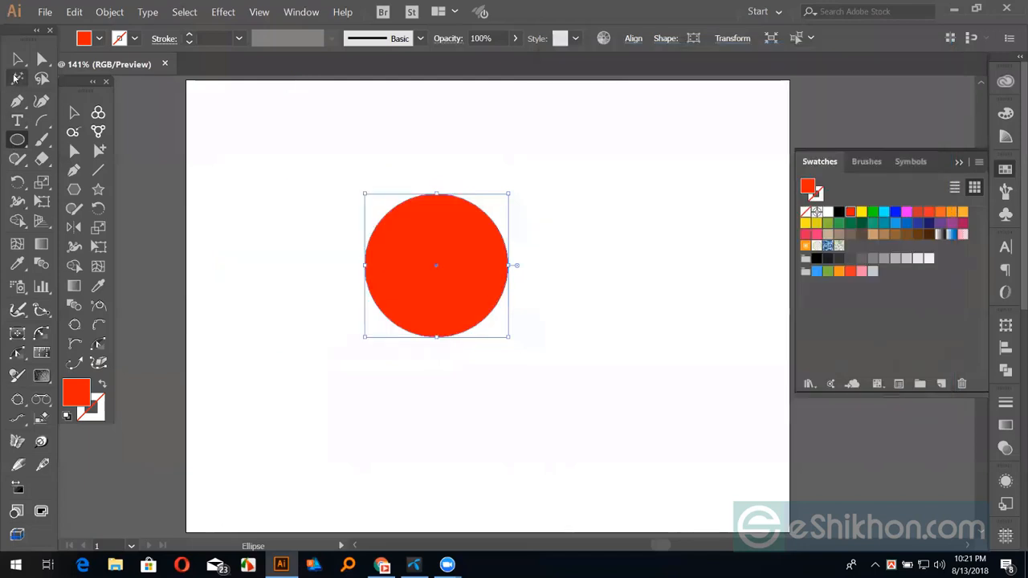
key(backslash)
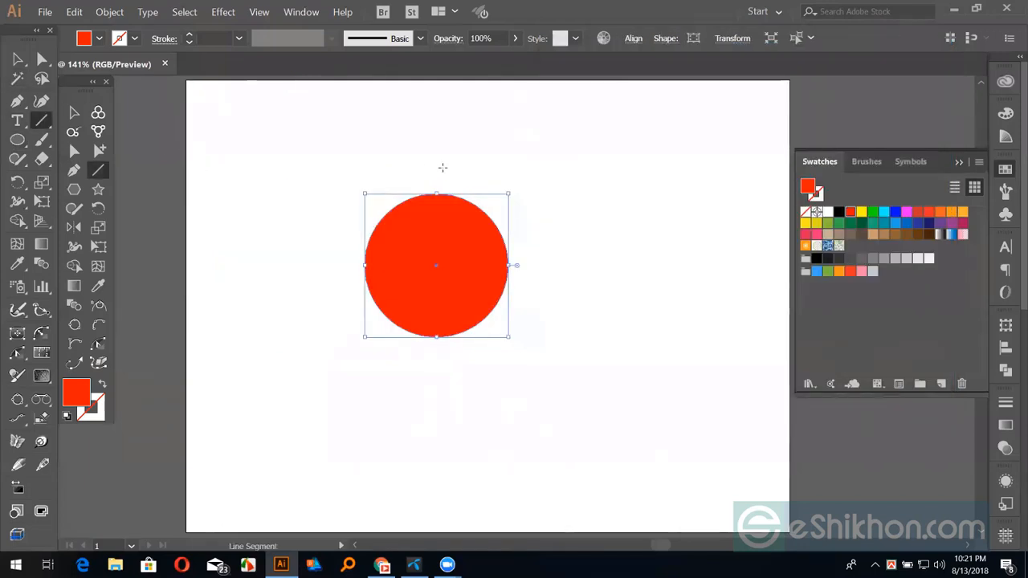
drag(436, 161, 436, 377)
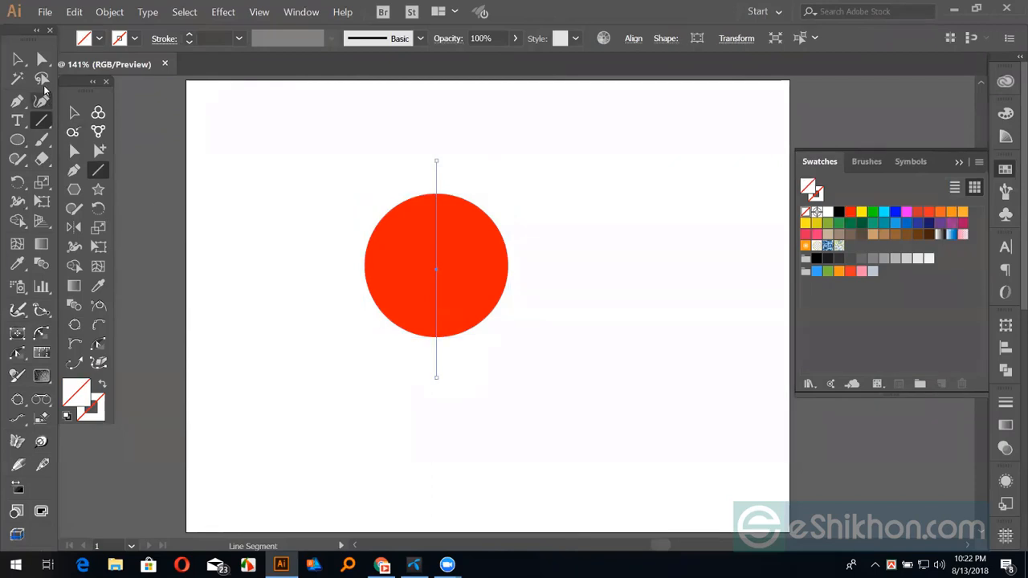
key(v)
key(ctrl+a)
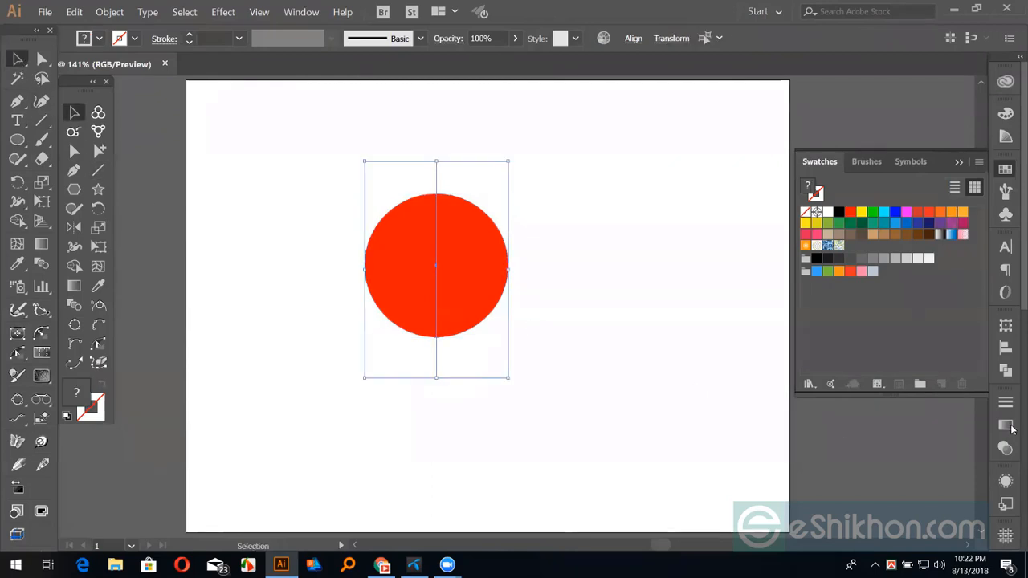
click(1005, 369)
click(823, 397)
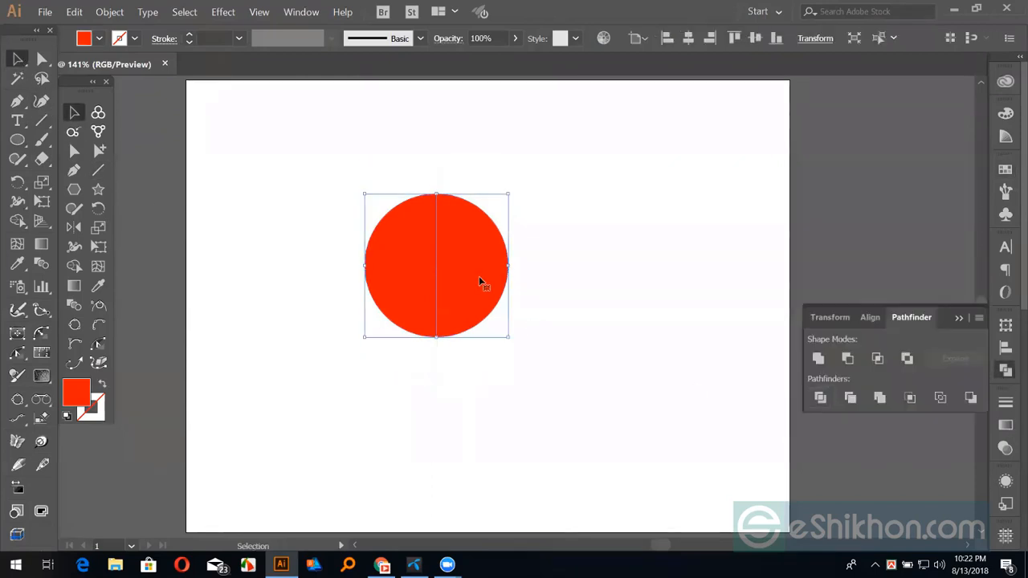
Ungroup the two halves and move the right half-circle near the artboard's right edge
right_click(480, 278)
click(569, 371)
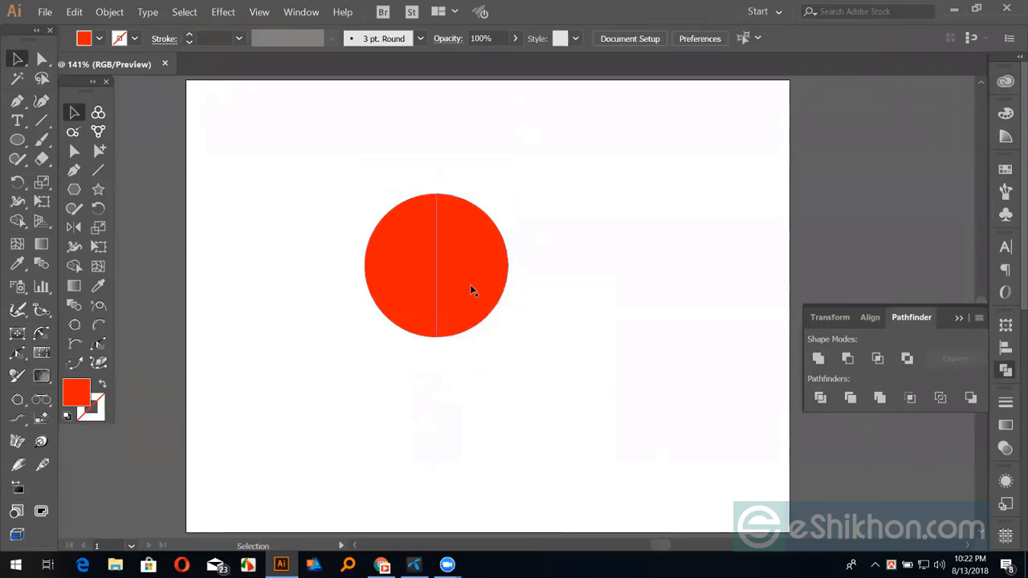
drag(471, 285, 741, 266)
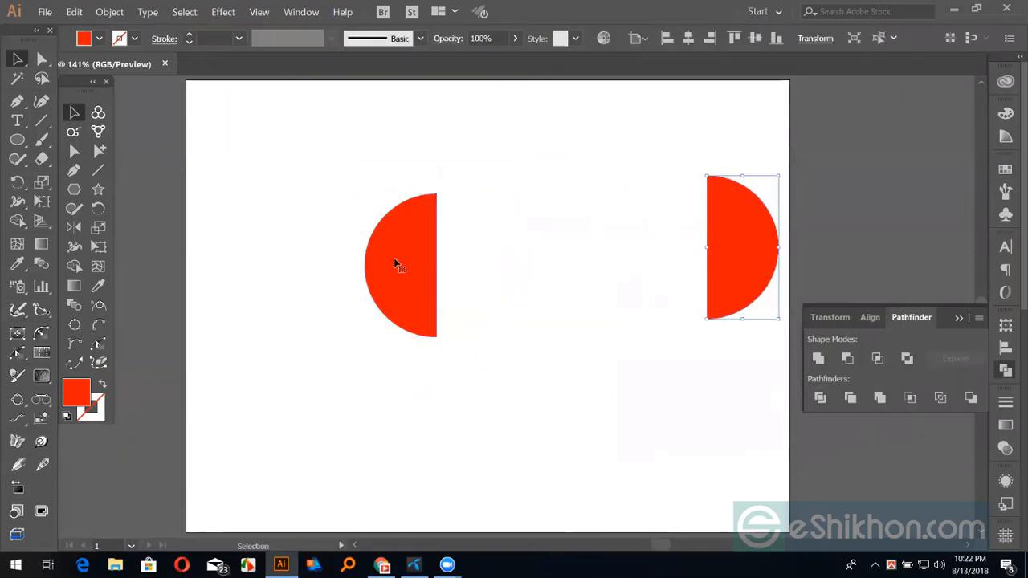
Start a 3D Revolve on the left half-circle with the preview on and the options clear of the artwork
click(394, 258)
click(231, 15)
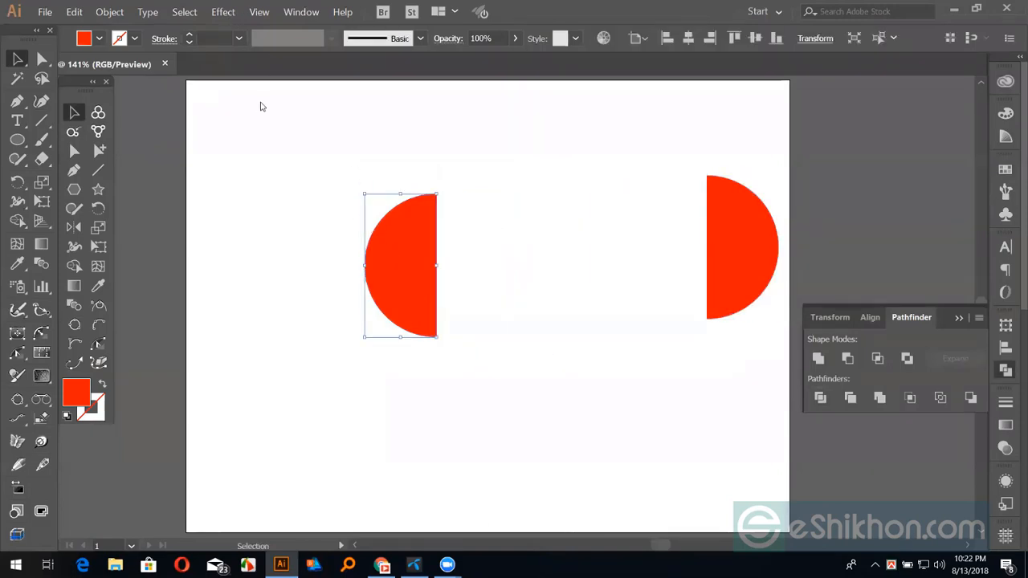
mouse_move(273, 94)
click(389, 106)
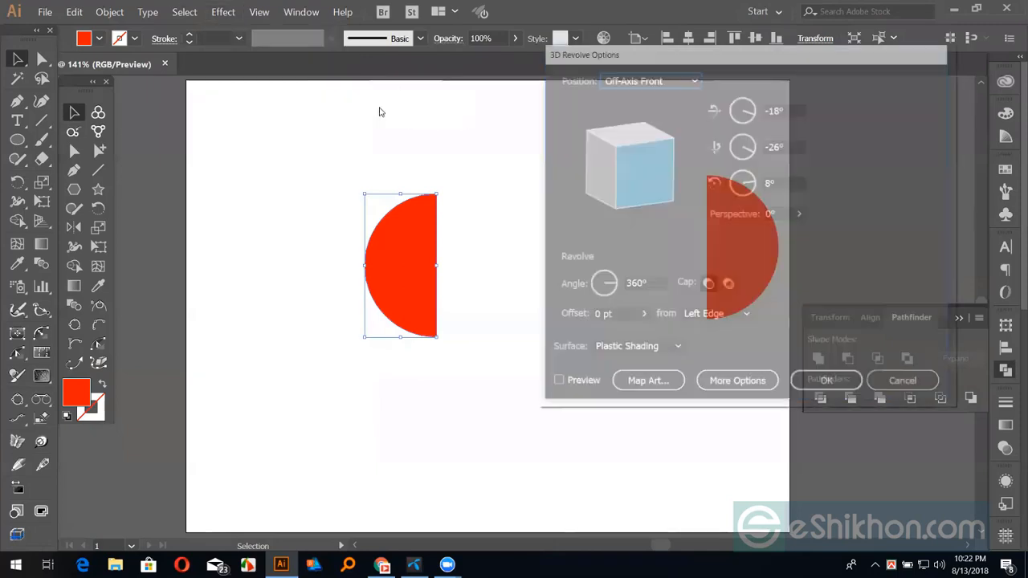
click(556, 384)
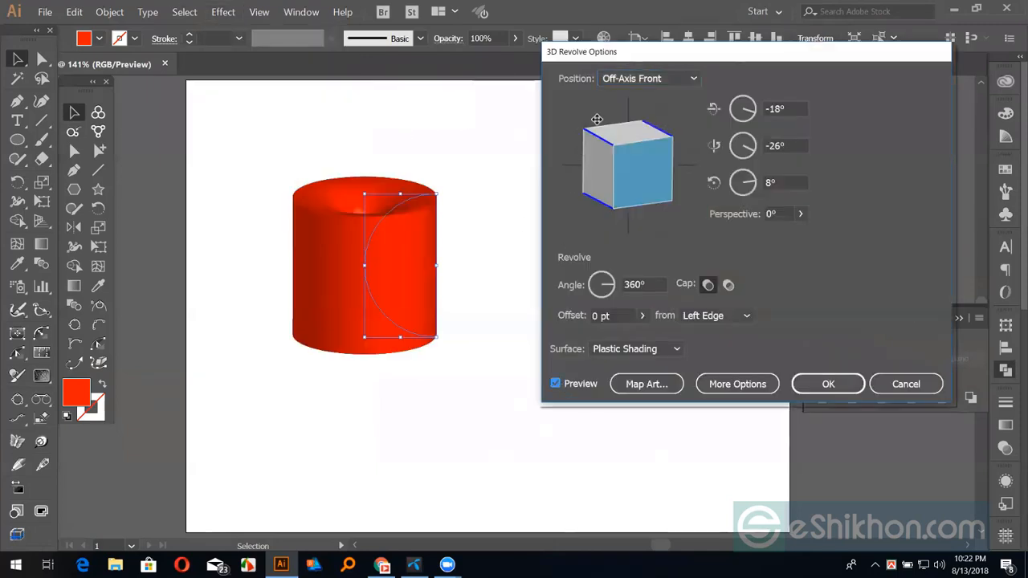
drag(610, 52, 691, 55)
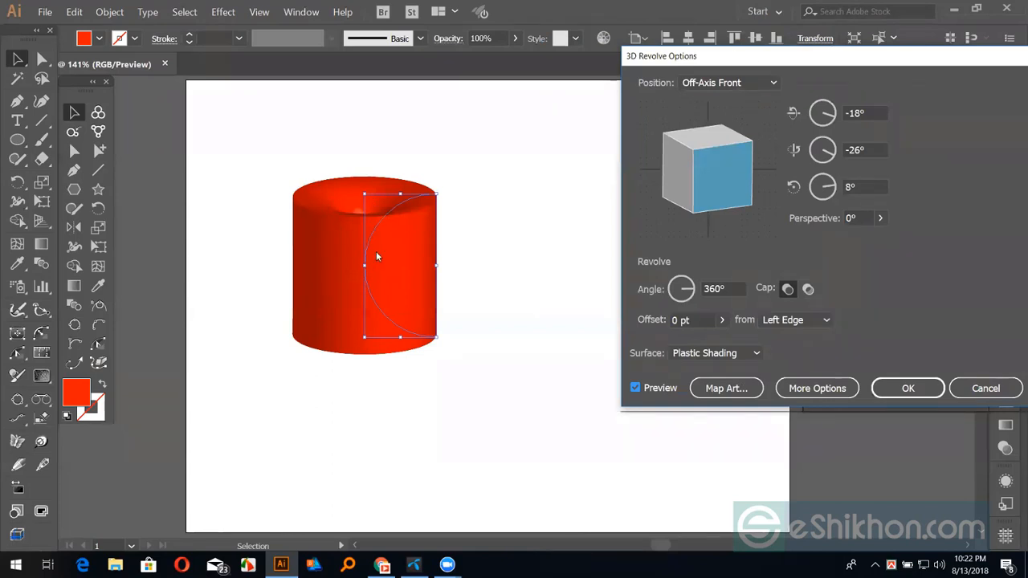
drag(663, 56, 570, 137)
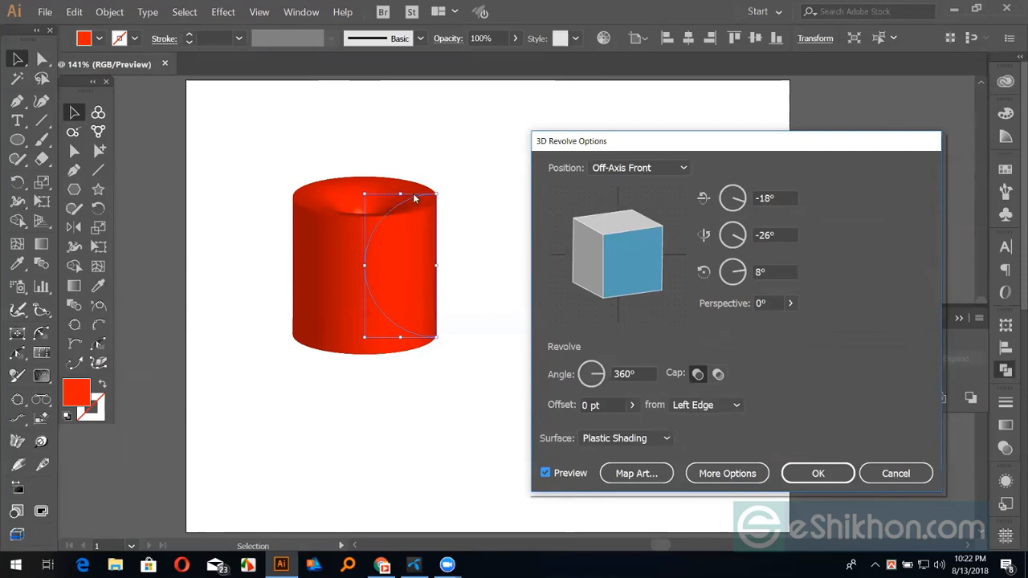
Compare revolving the half-circle from the Right Edge and the Left Edge, ending on Left Edge
click(730, 405)
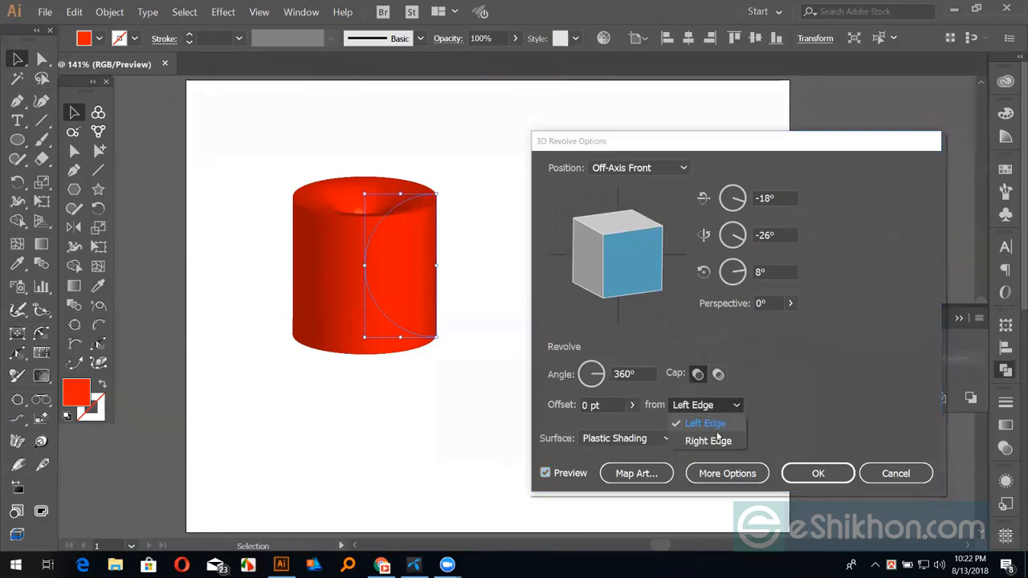
click(715, 438)
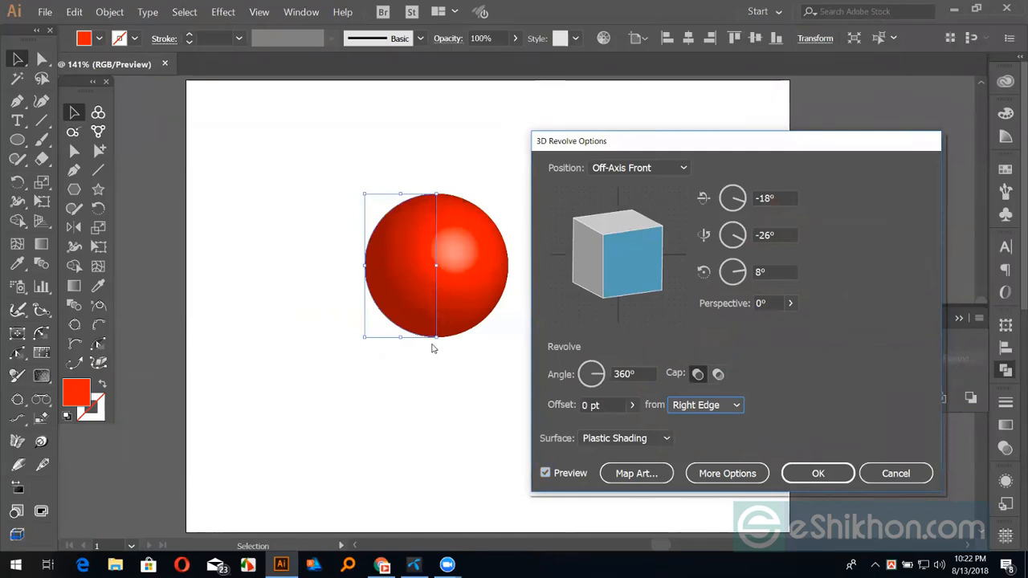
click(710, 411)
click(687, 424)
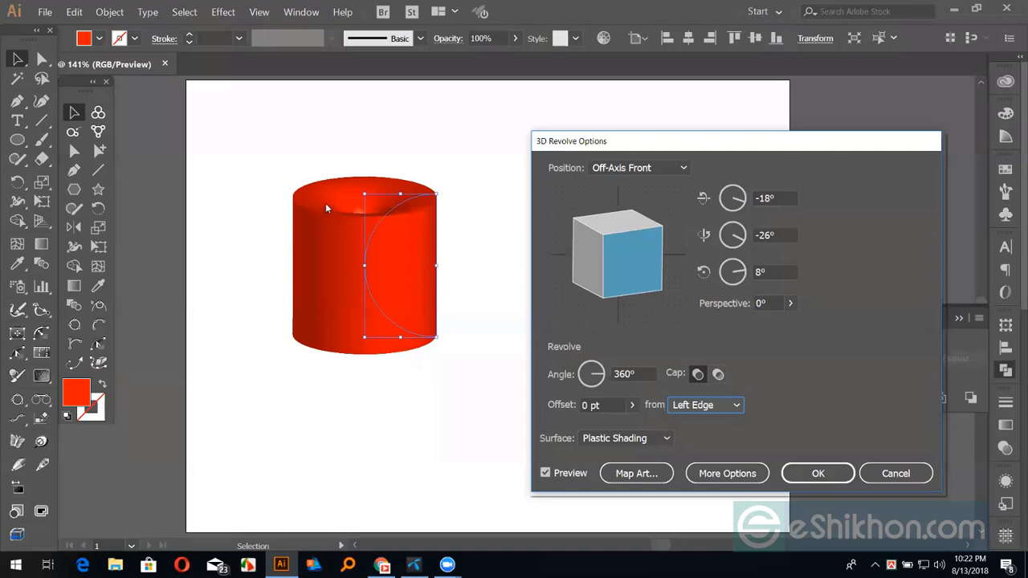
click(693, 405)
click(699, 439)
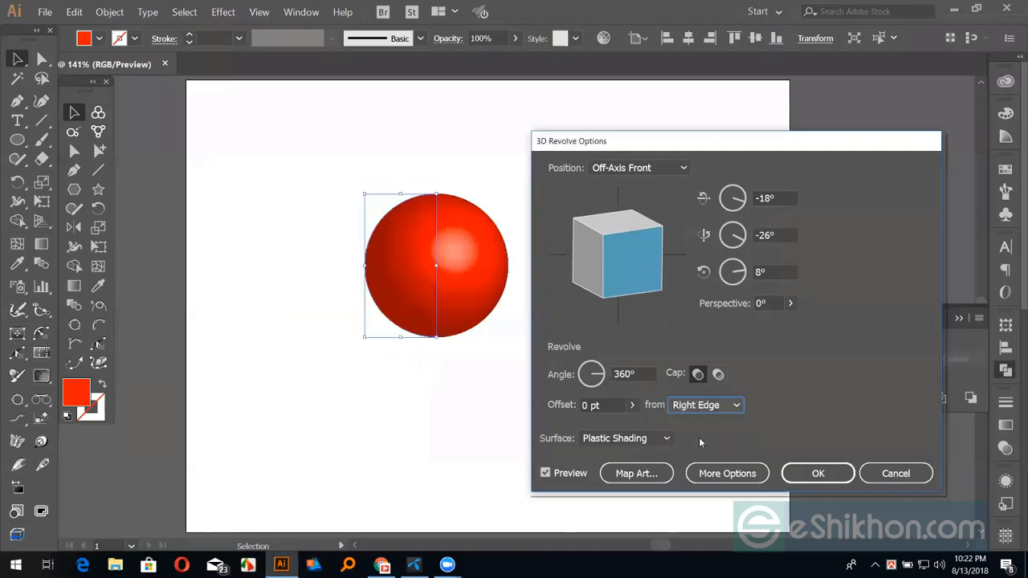
click(708, 405)
click(693, 421)
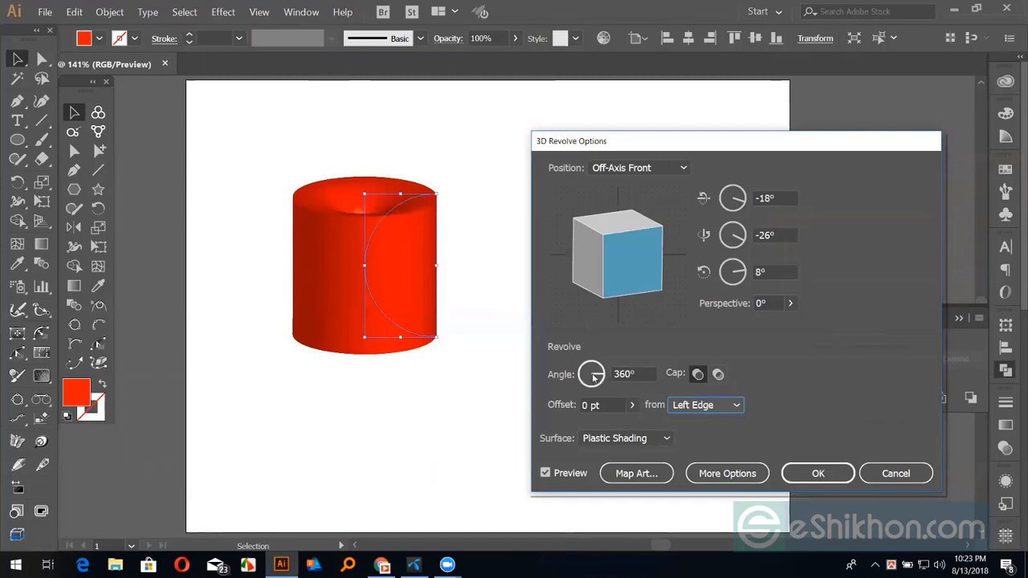
Try revolve angles of 15° and 0° on the half-circle
click(644, 374)
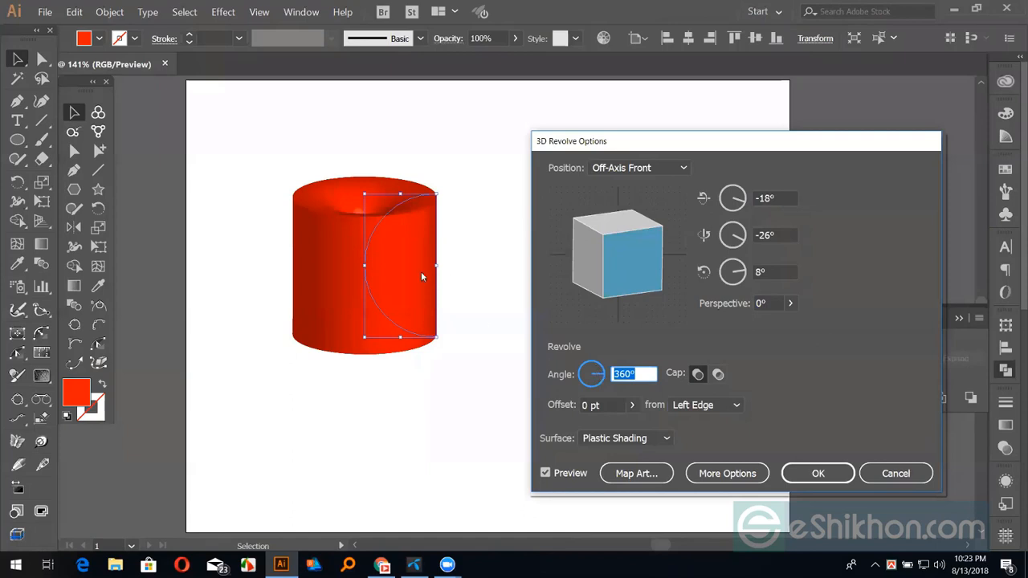
text(15)
key(Tab)
double_click(633, 373)
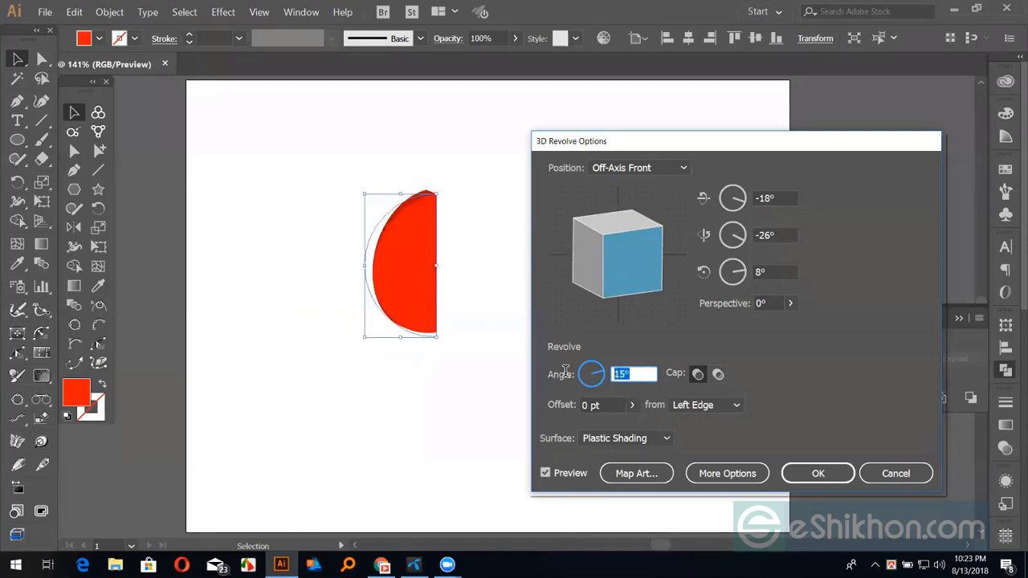
text(0)
click(613, 405)
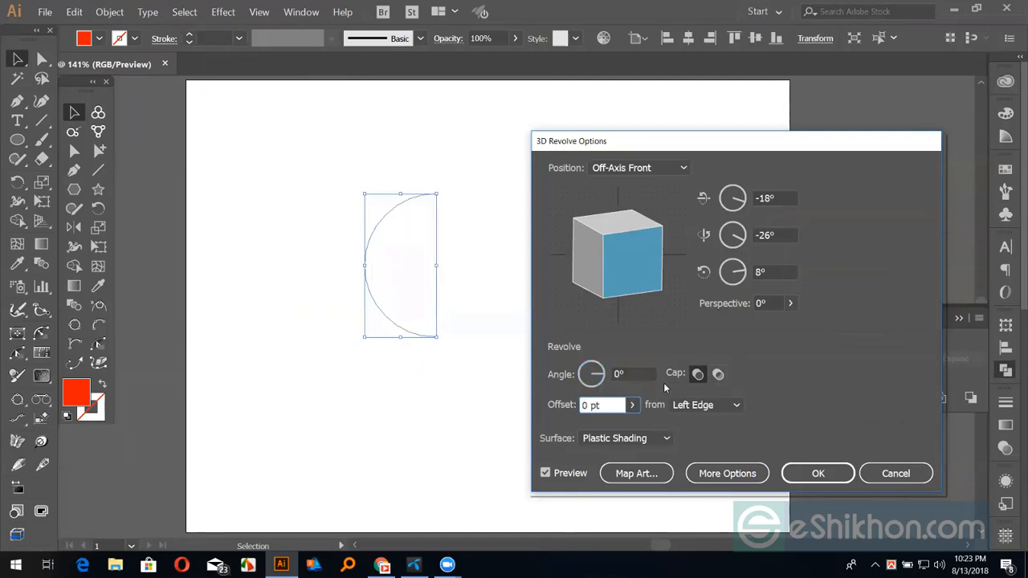
Set the revolve angle back to 360° and compare the hollow and solid cap, ending on solid
key(shift+Tab)
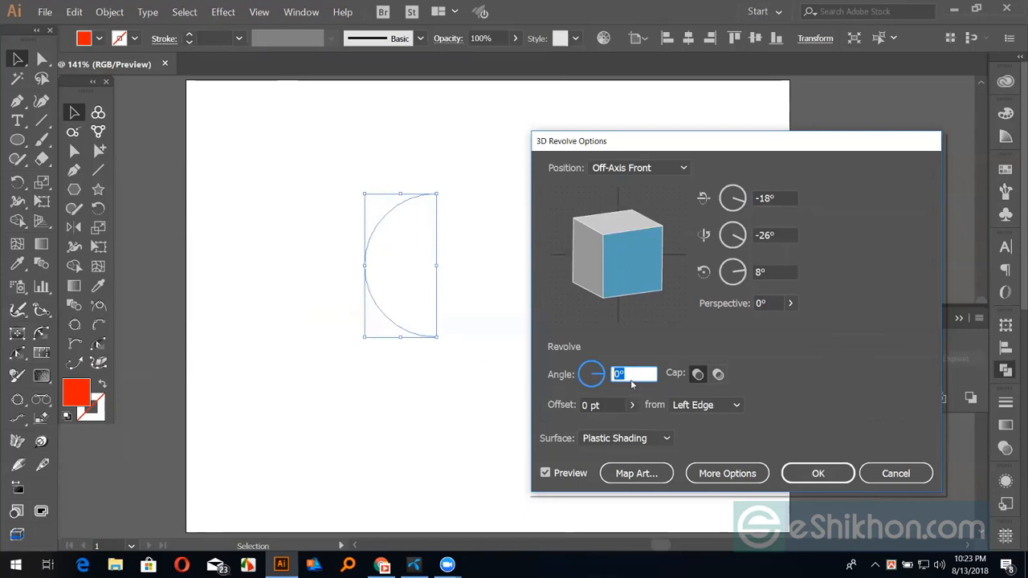
text(360)
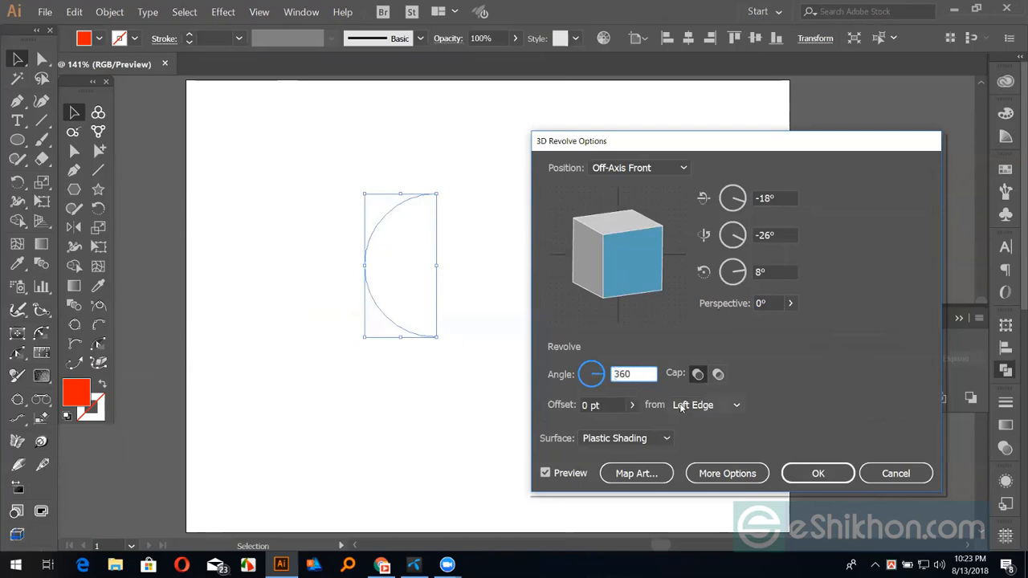
key(Tab)
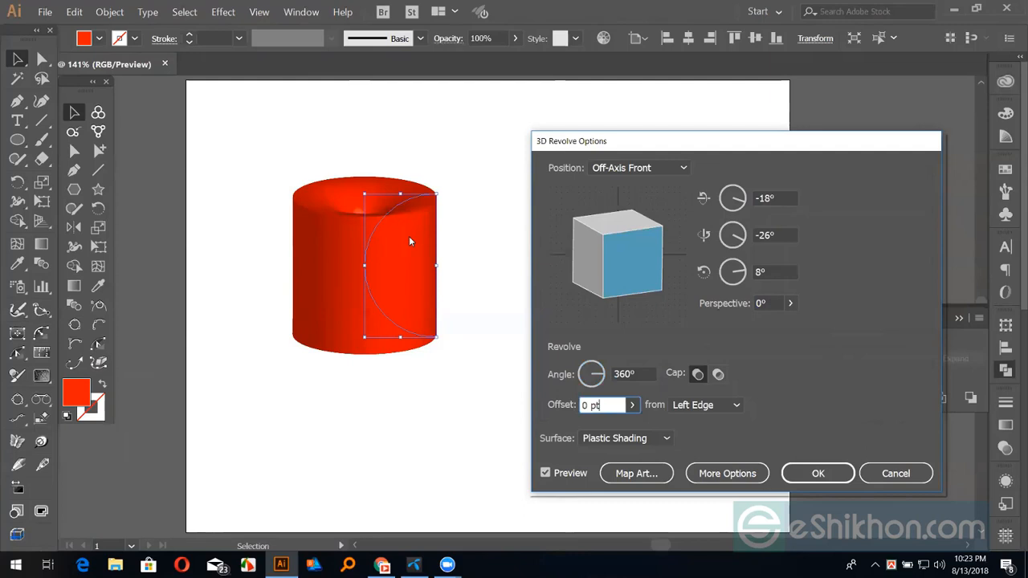
click(719, 375)
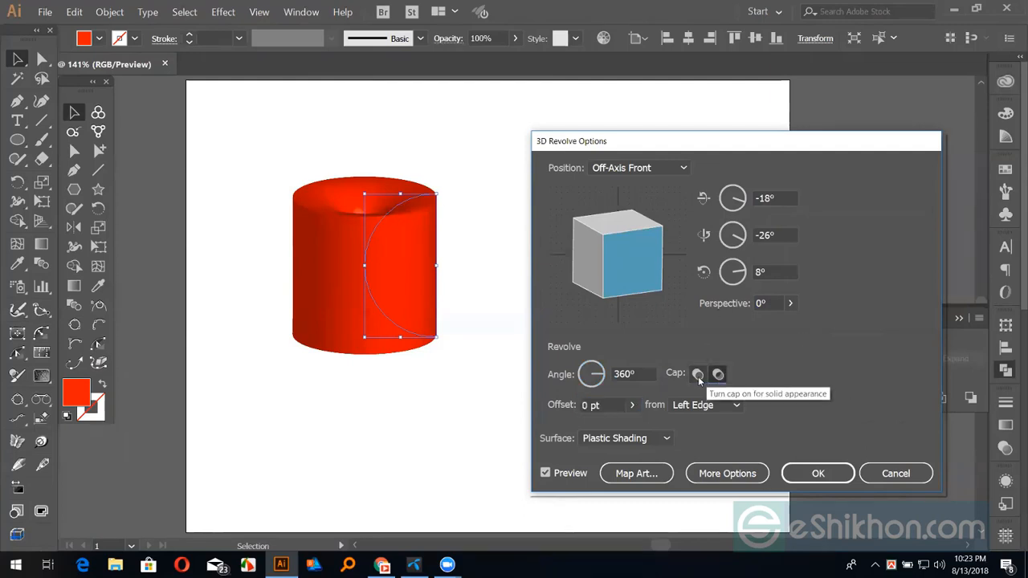
click(697, 376)
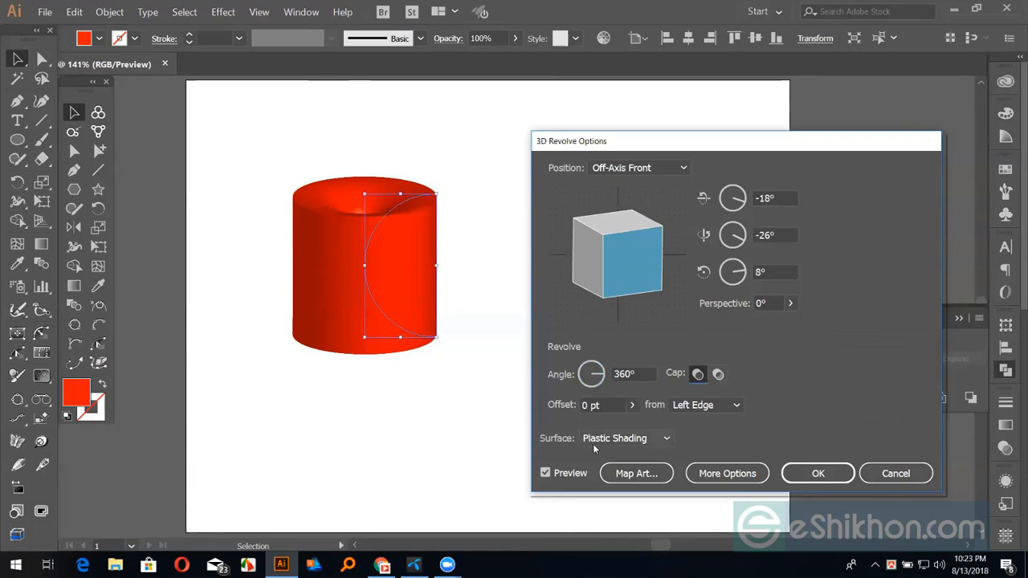
Try the Wireframe surface on the revolved shape and return to Plastic Shading
click(652, 443)
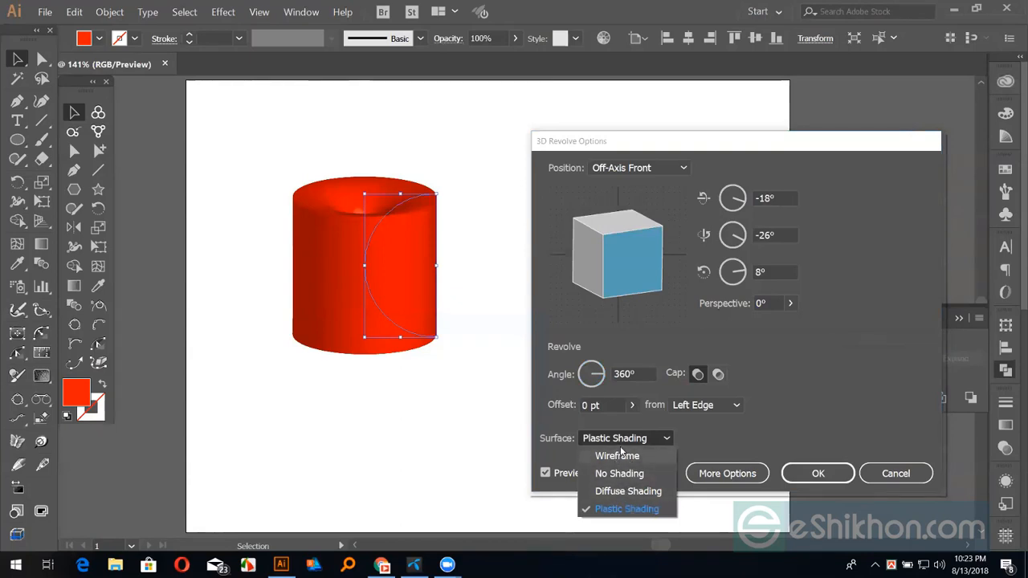
click(620, 458)
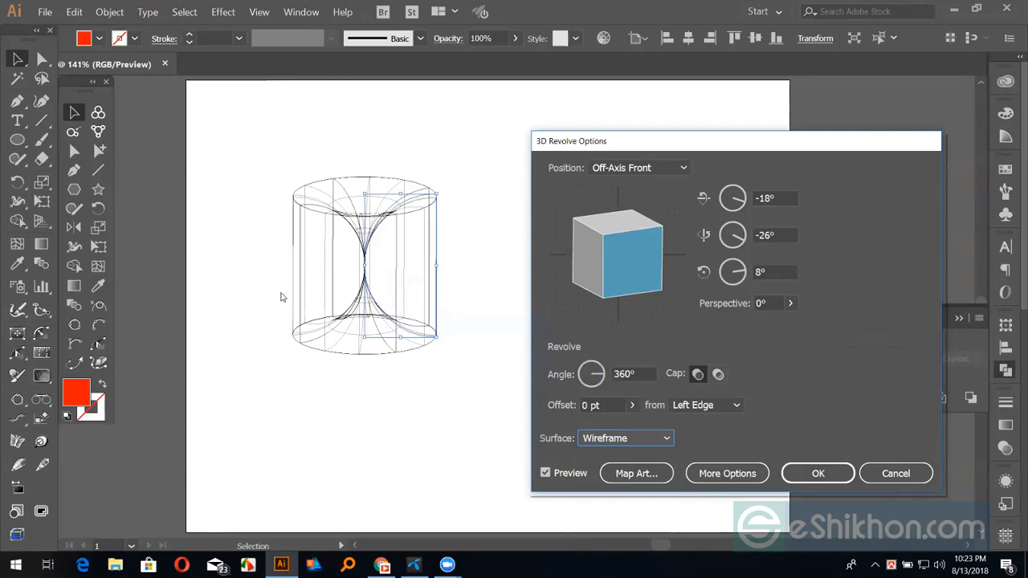
click(625, 440)
click(625, 509)
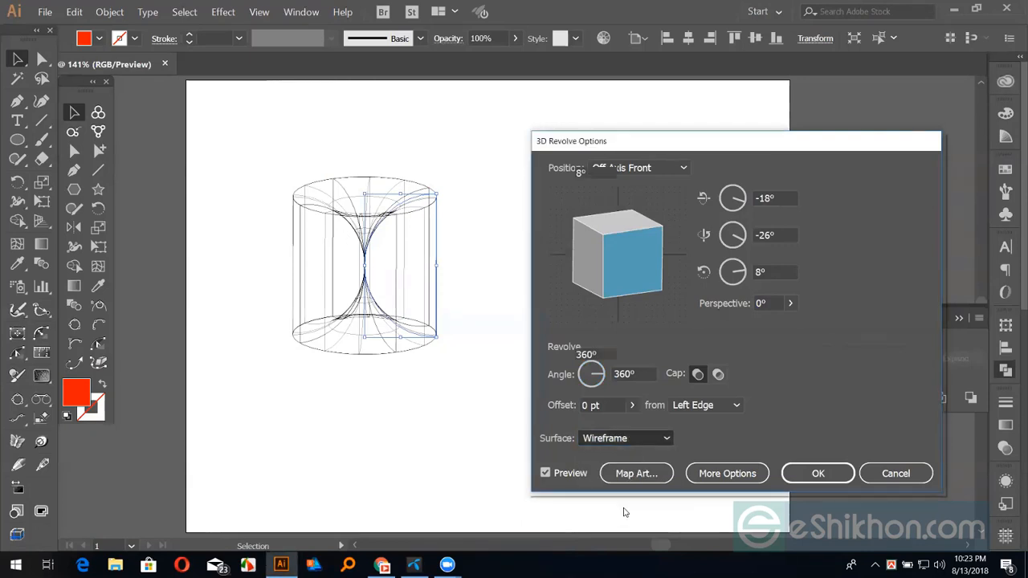
Try the No Shading surface on the revolved shape, and set it to Diffuse Shading
click(610, 438)
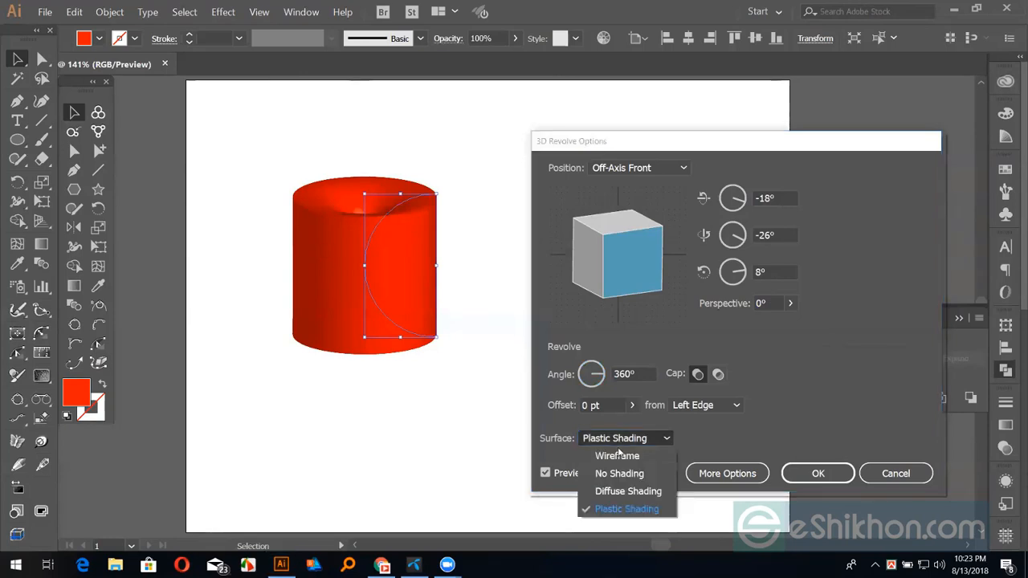
click(620, 473)
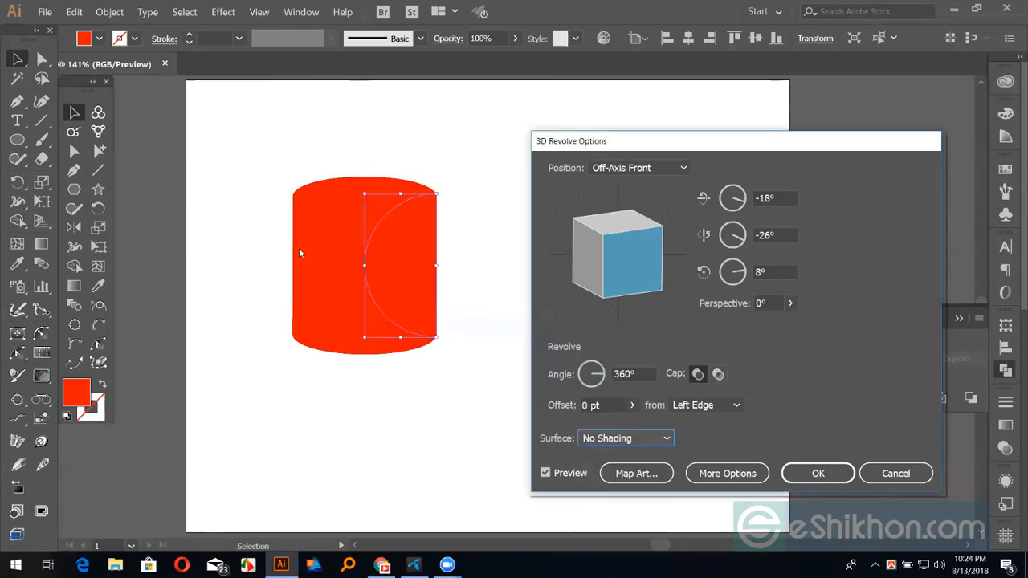
click(664, 438)
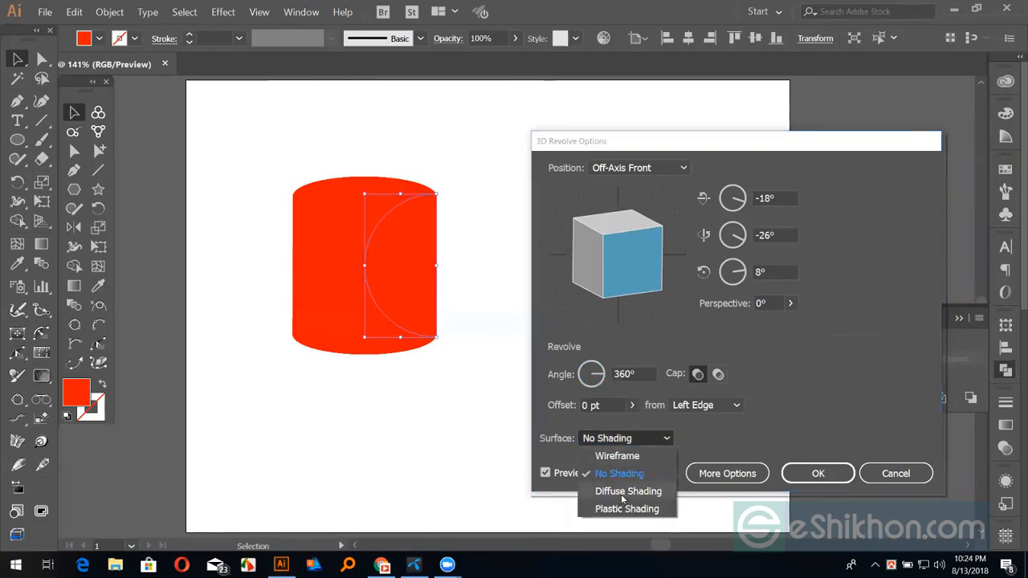
click(624, 492)
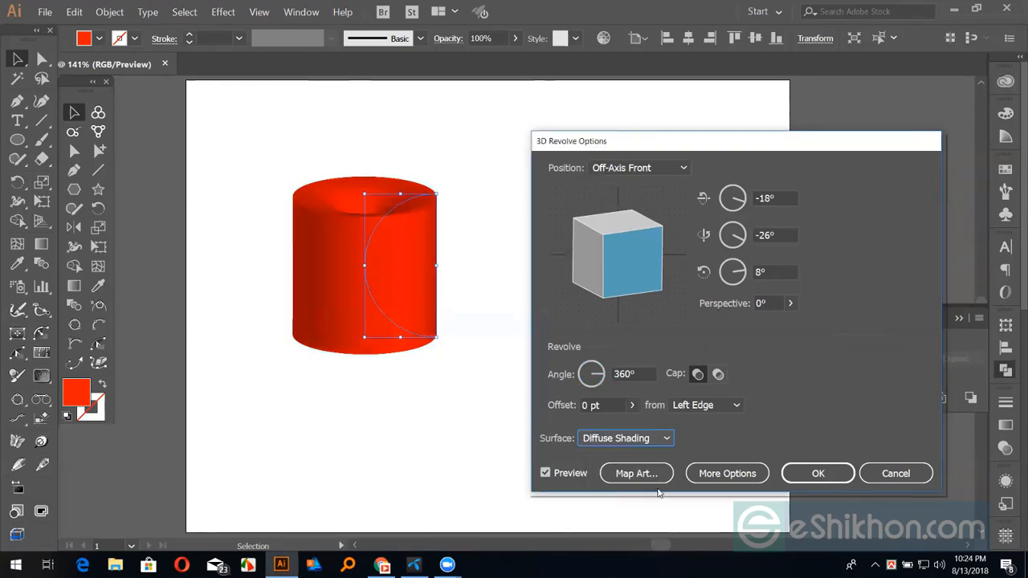
Try the Wireframe surface again on the revolved half-circle, and set the surface to Plastic Shading
click(635, 438)
click(607, 454)
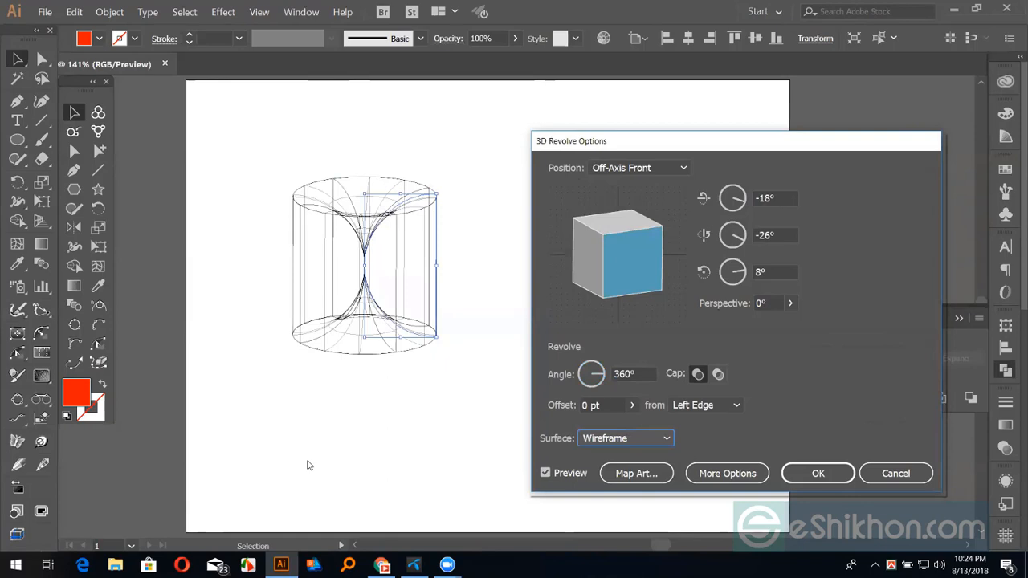
click(649, 440)
click(615, 507)
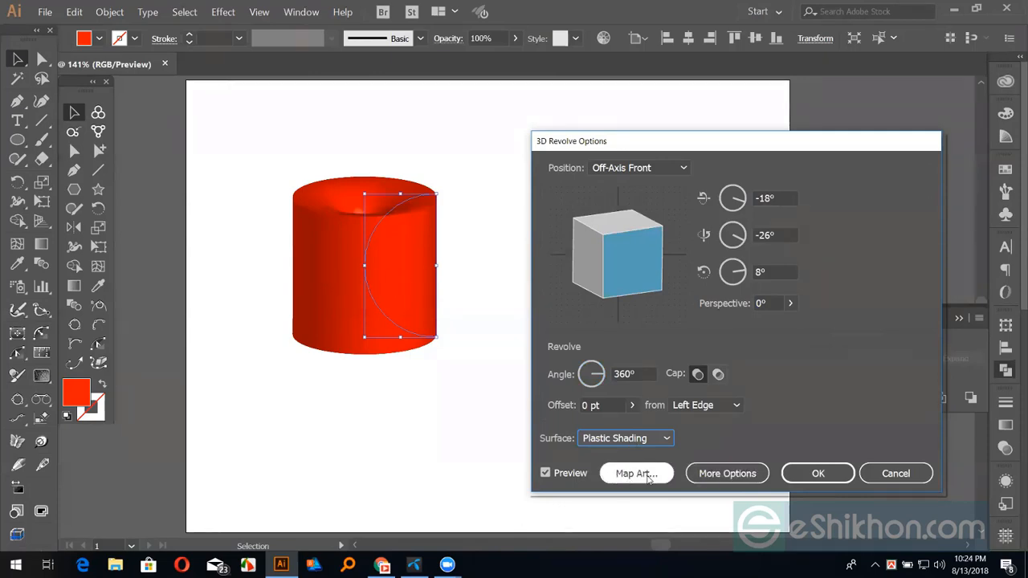
Show the extended revolve options and try the light at the top centre and upper right of the shading sphere
click(709, 480)
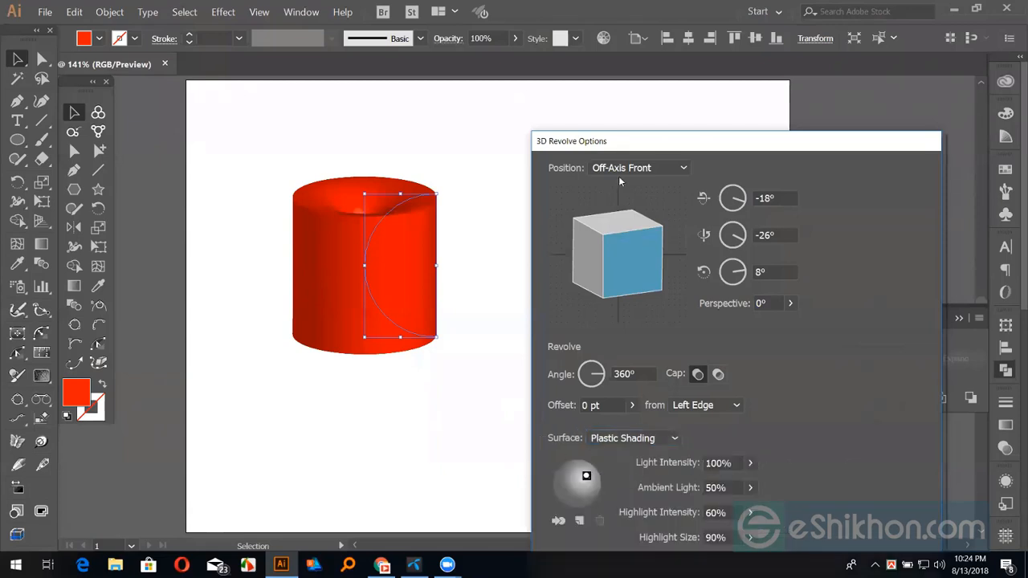
drag(627, 140, 641, 87)
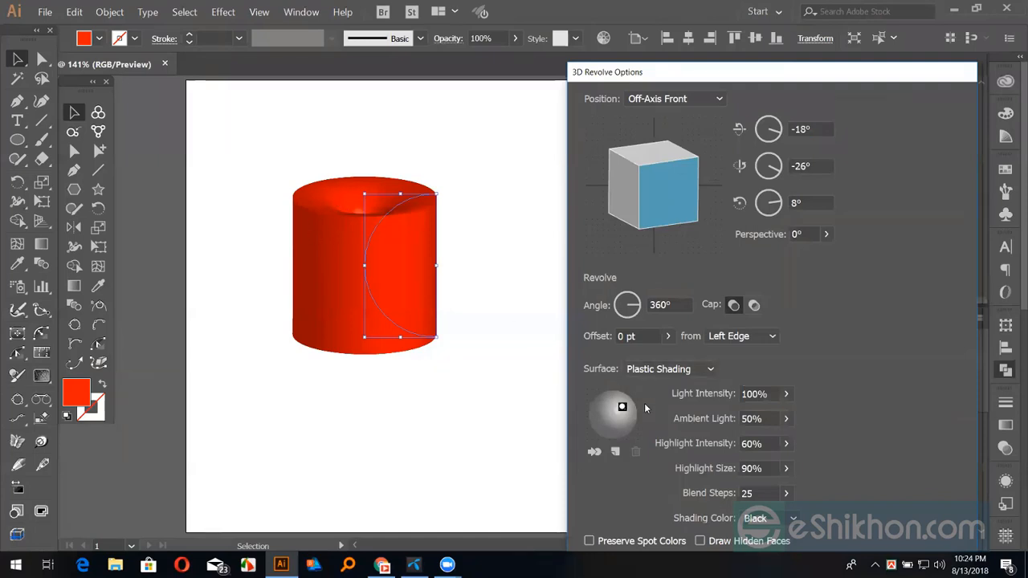
drag(623, 408, 611, 399)
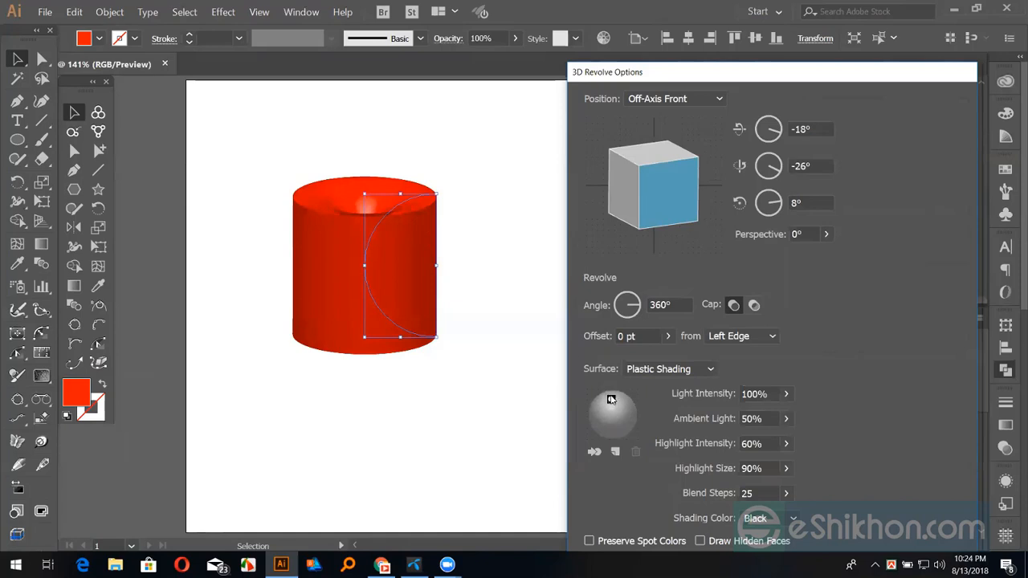
mouse_move(611, 399)
mouse_down()
mouse_move(598, 404)
mouse_move(601, 429)
mouse_move(632, 417)
mouse_move(617, 396)
mouse_move(630, 404)
mouse_up()
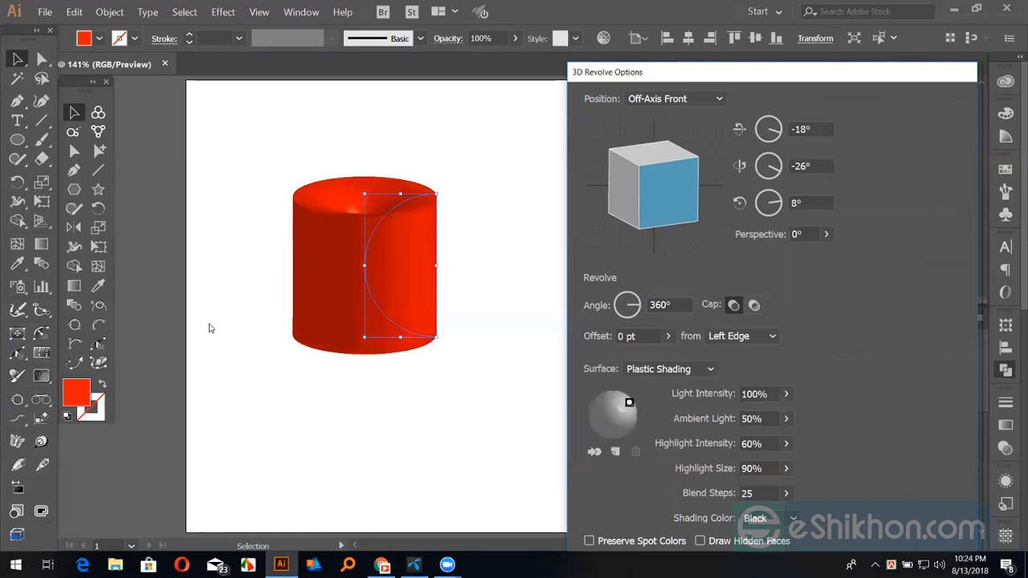
Try revolving the half-circle from its Right Edge, and move the light slightly inward on the shading sphere
click(741, 336)
click(740, 367)
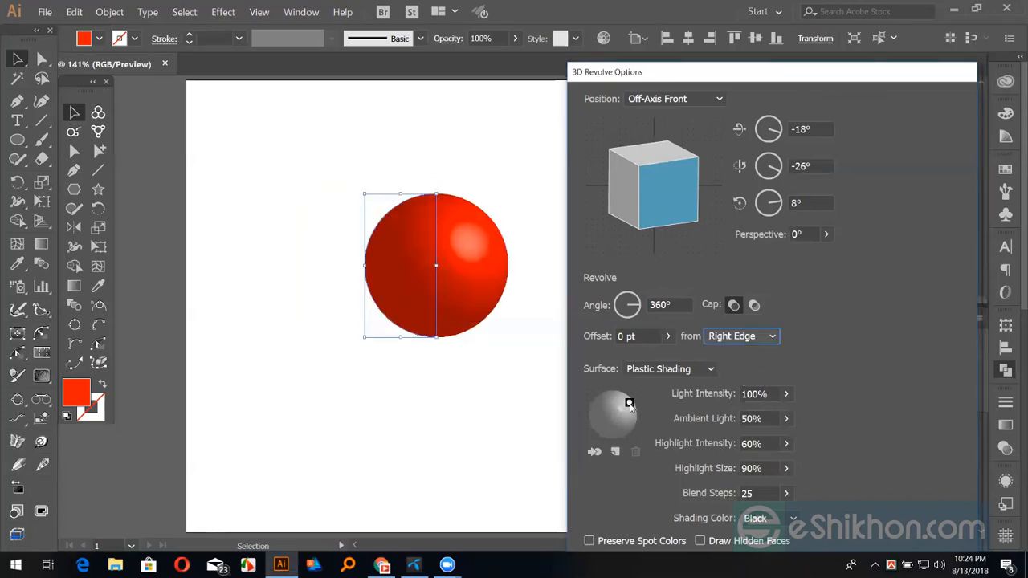
mouse_move(630, 404)
mouse_down()
mouse_move(596, 402)
mouse_move(624, 403)
mouse_up()
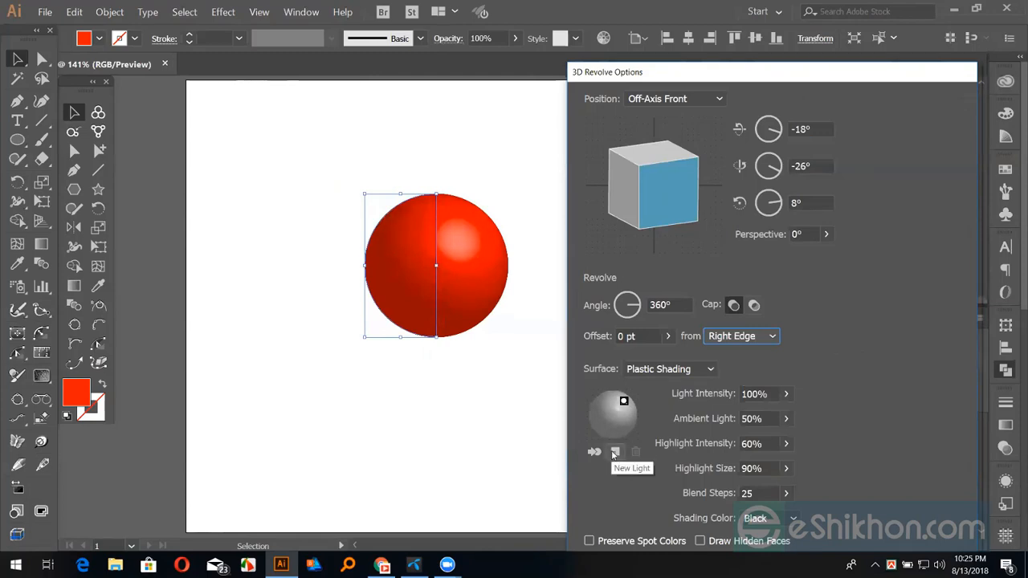
Try a second light at the left edge of the shading sphere with a light intensity of 56%
click(614, 453)
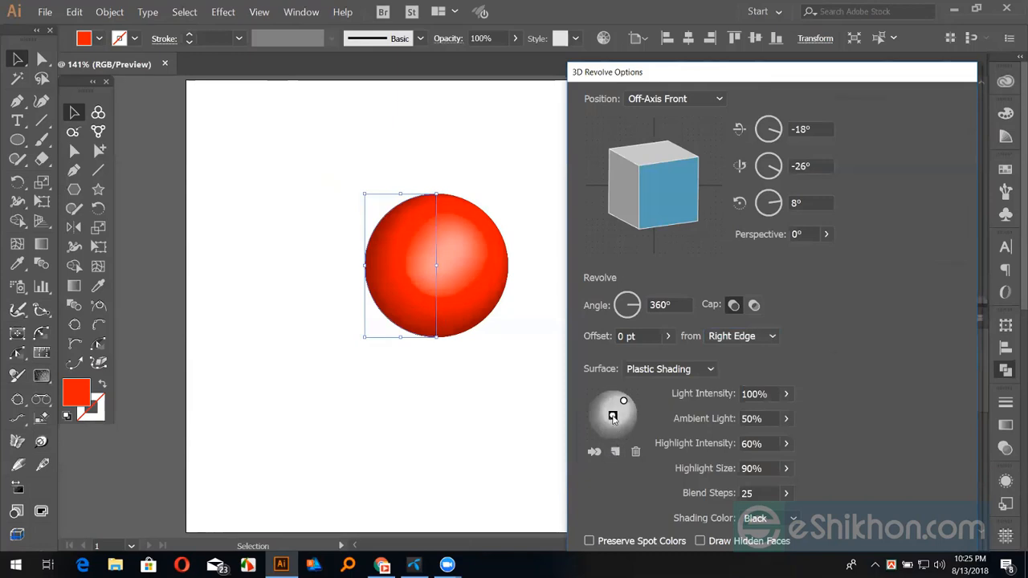
drag(613, 417, 593, 413)
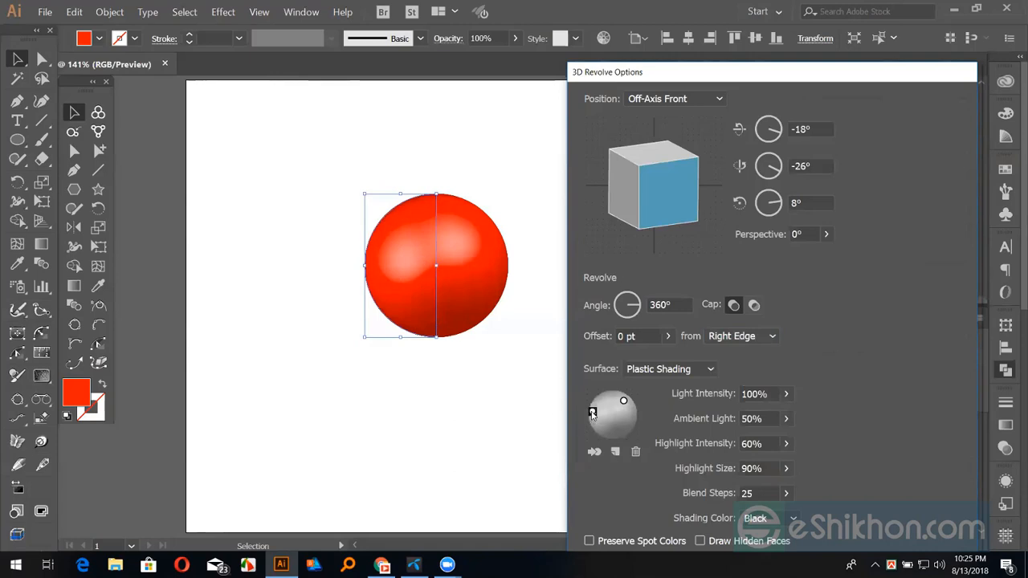
click(786, 393)
drag(785, 414, 757, 416)
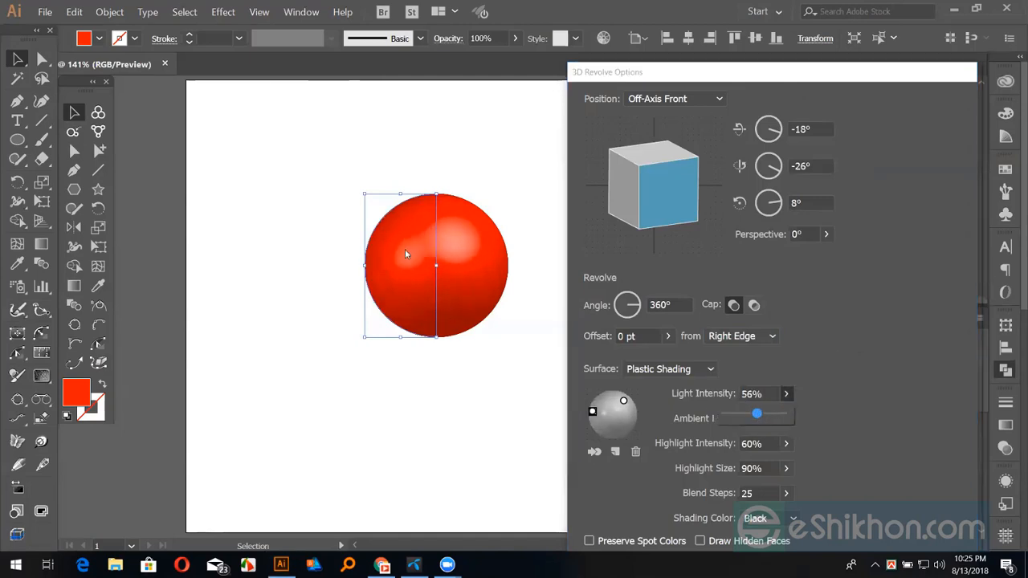
mouse_move(593, 413)
mouse_down()
mouse_move(584, 421)
mouse_move(600, 430)
mouse_move(593, 415)
mouse_up()
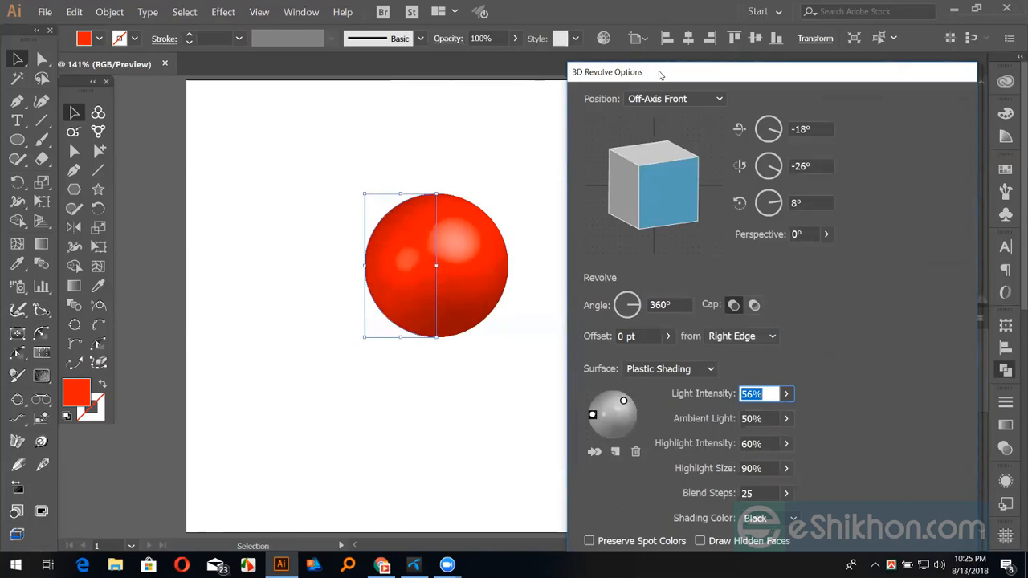
Check the shading color choices, keep Black, and discard the revolve settings
drag(659, 74, 638, 13)
click(747, 457)
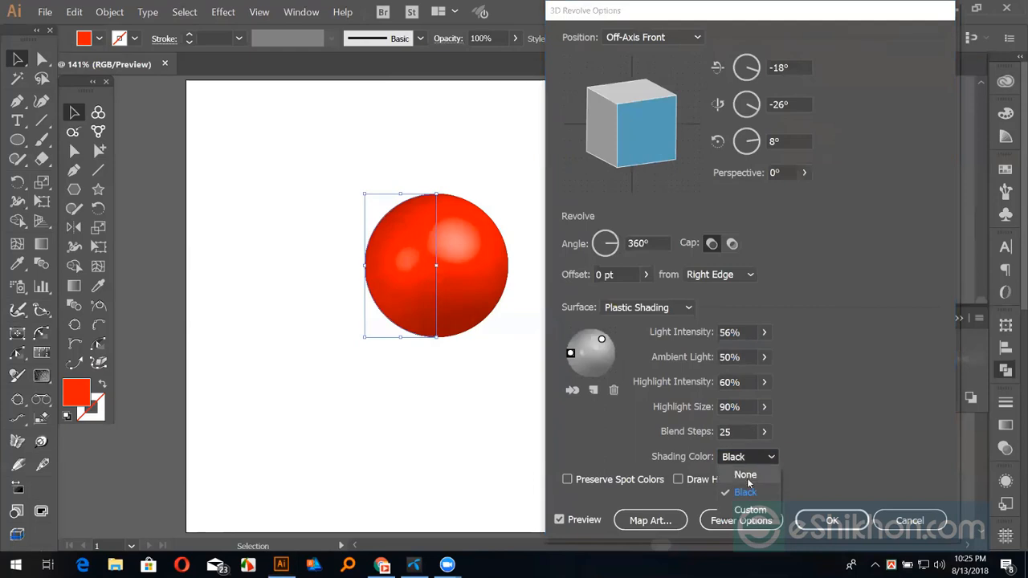
click(747, 494)
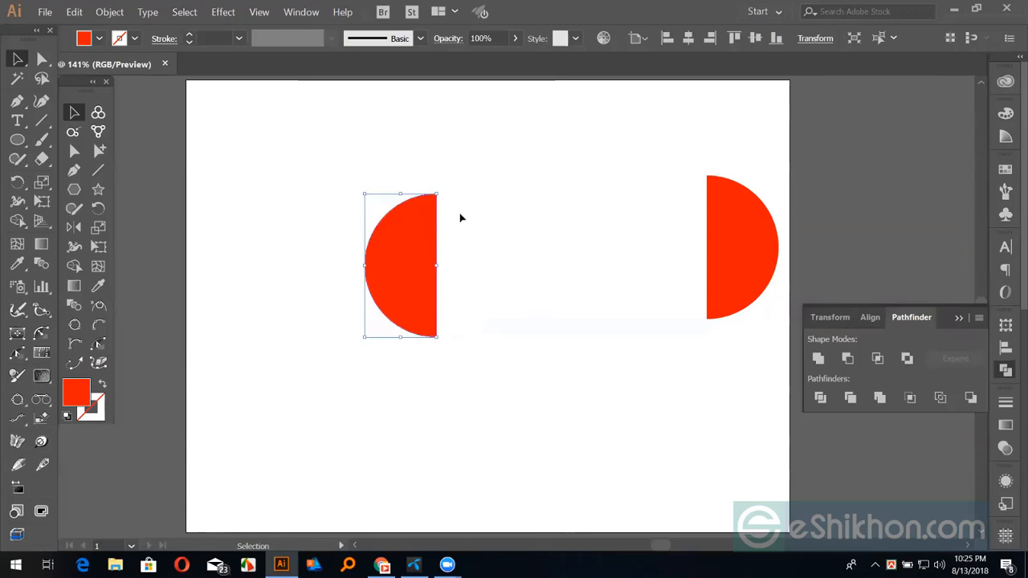
Delete the selected half-circle near the artboard's centre
key(Delete)
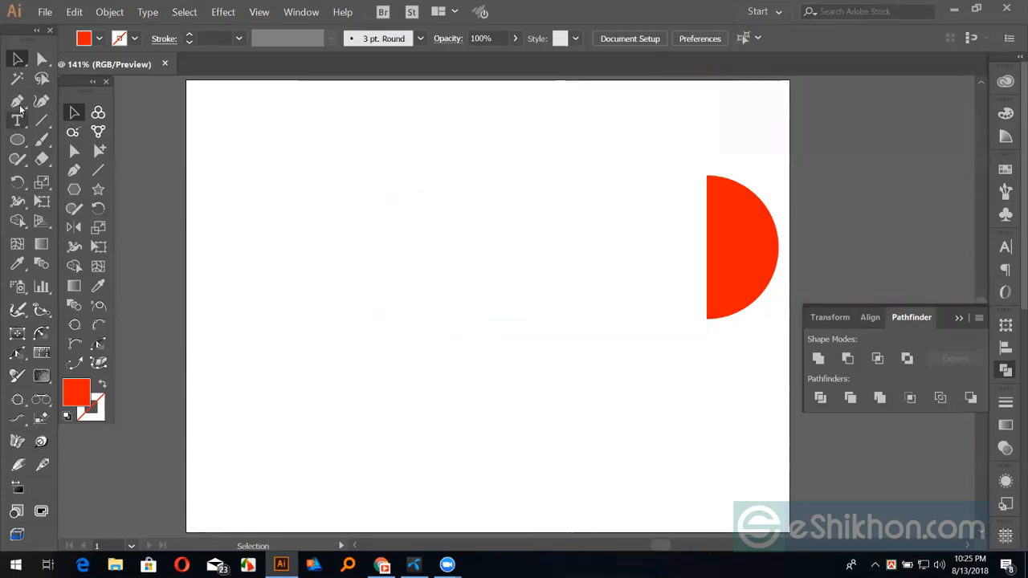
Switch to Chrome and search Google Images for "bottle"
click(383, 564)
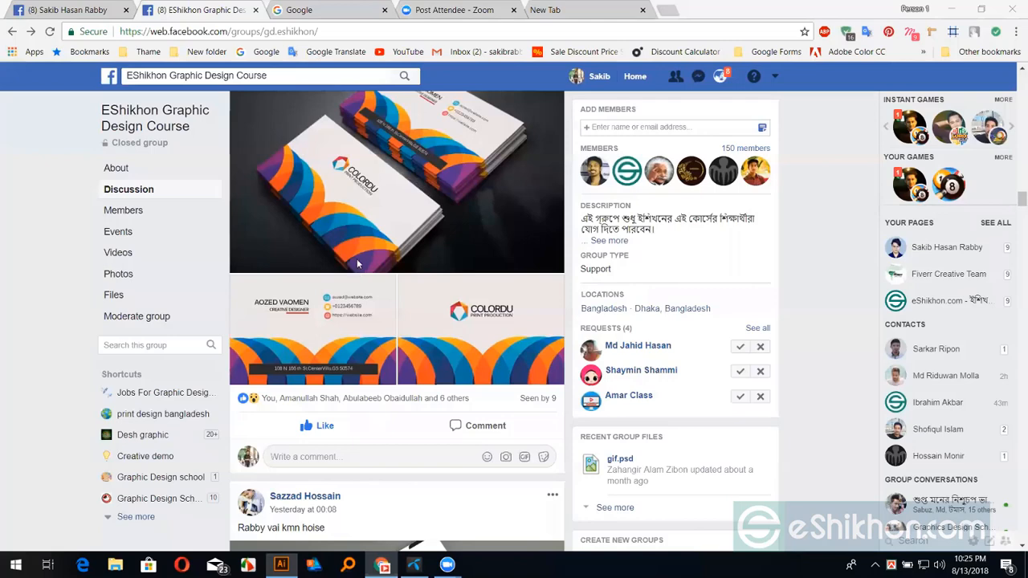
text(bott)
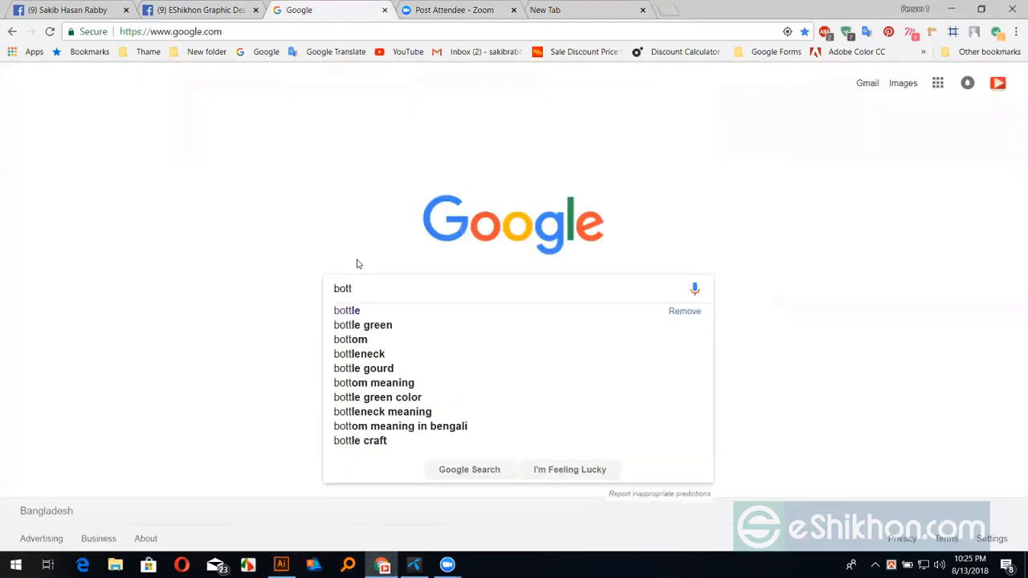
text(le)
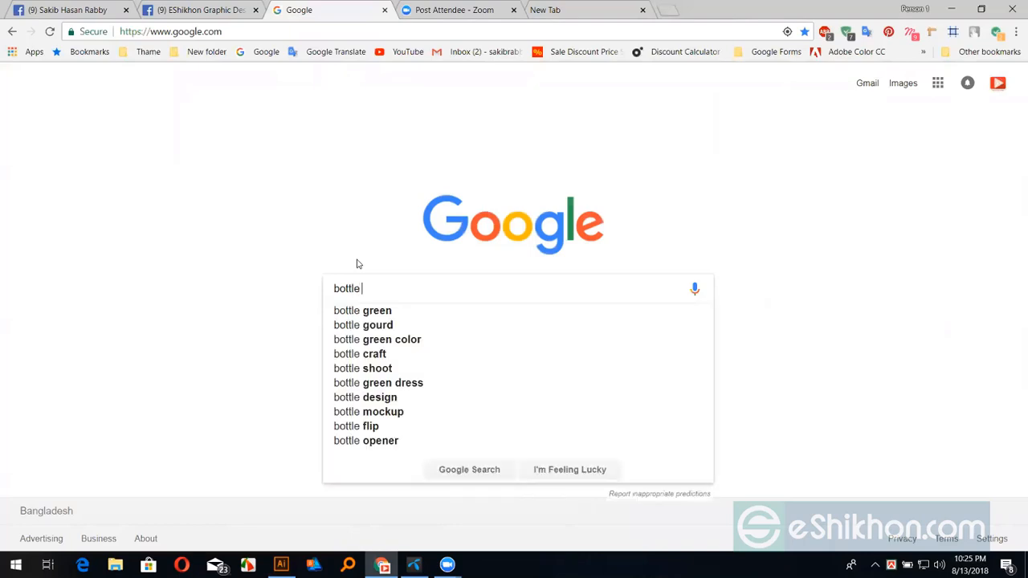
key(Return)
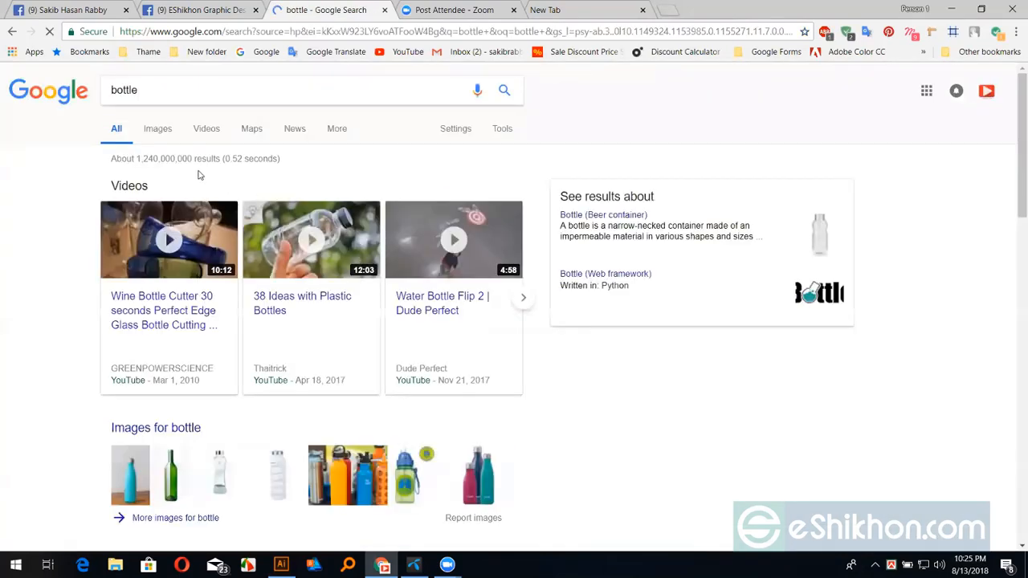
click(161, 132)
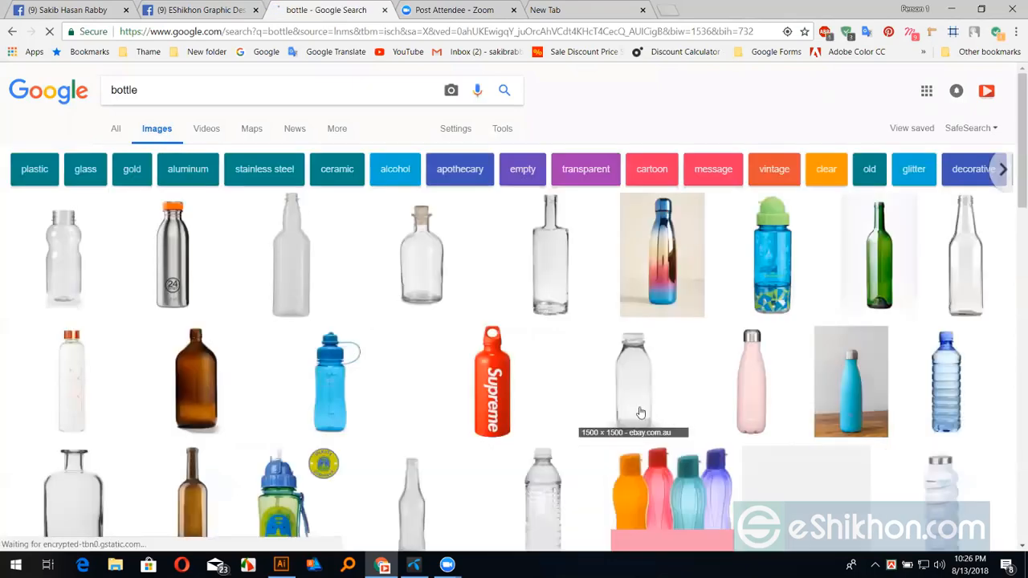
Browse the bottle images for a wine bottle, open the Nabari one with the red neck, and copy the image
scroll(618, 410, down, 3)
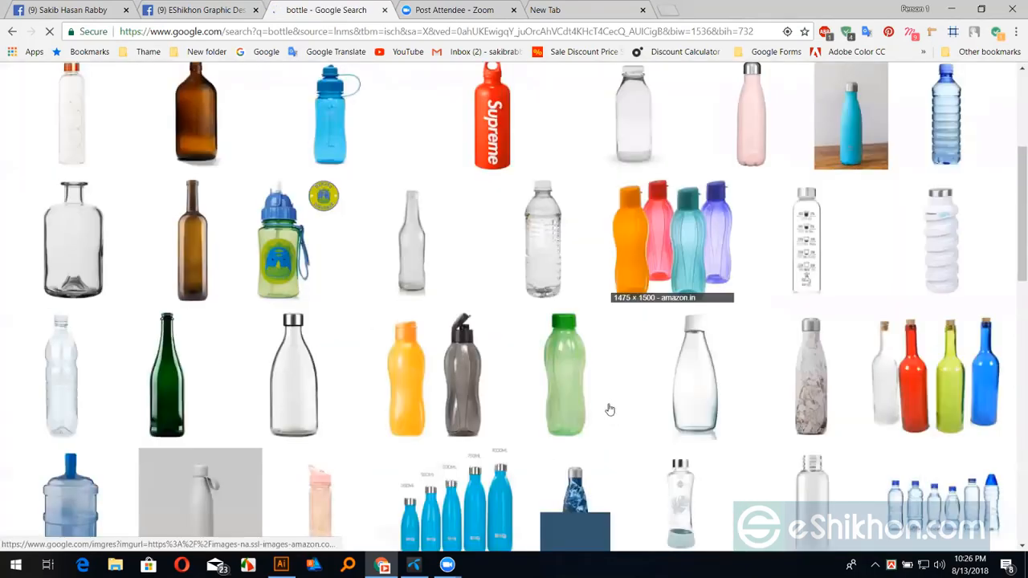
scroll(596, 410, down, 4)
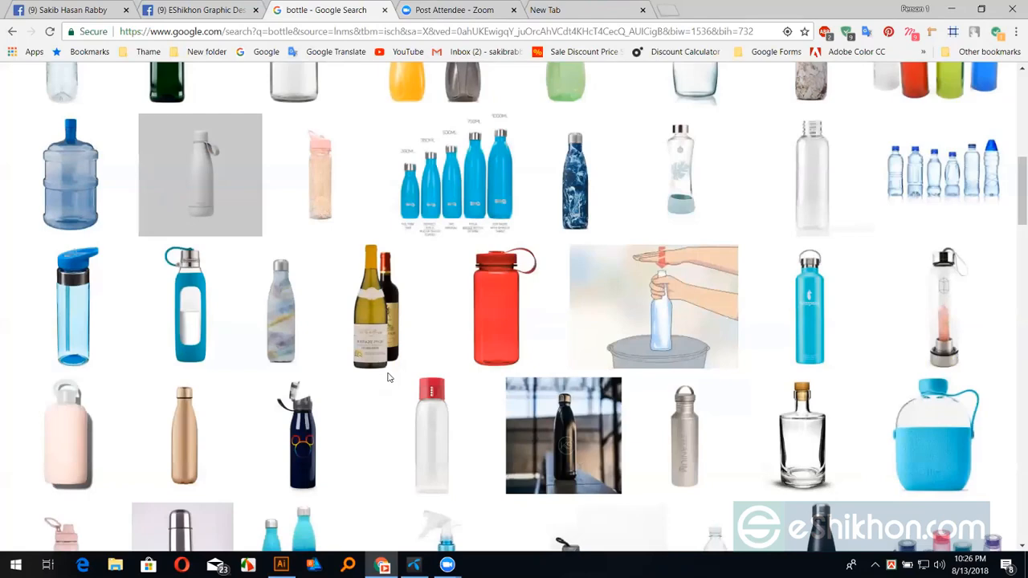
scroll(459, 433, down, 3)
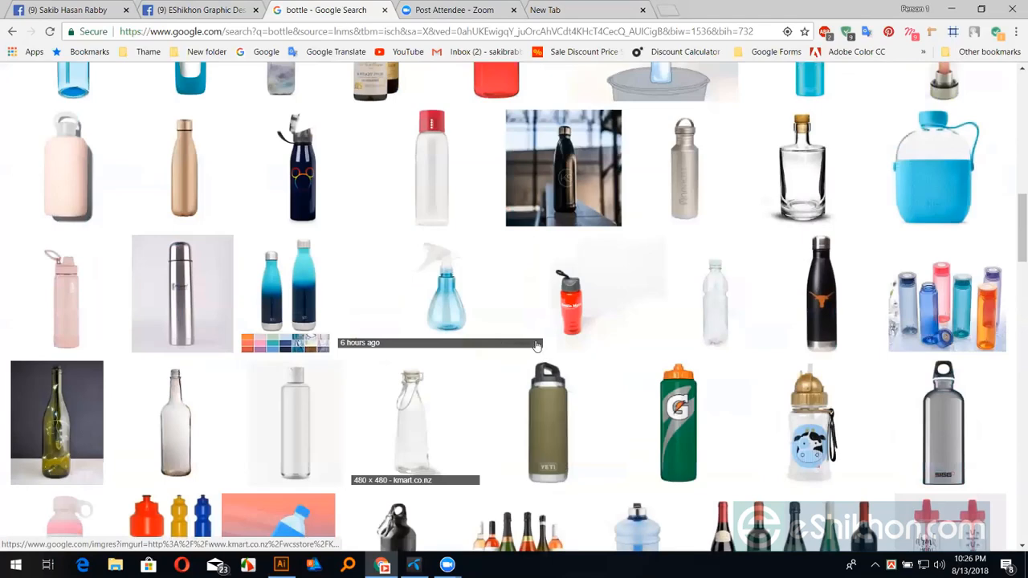
scroll(538, 345, down, 5)
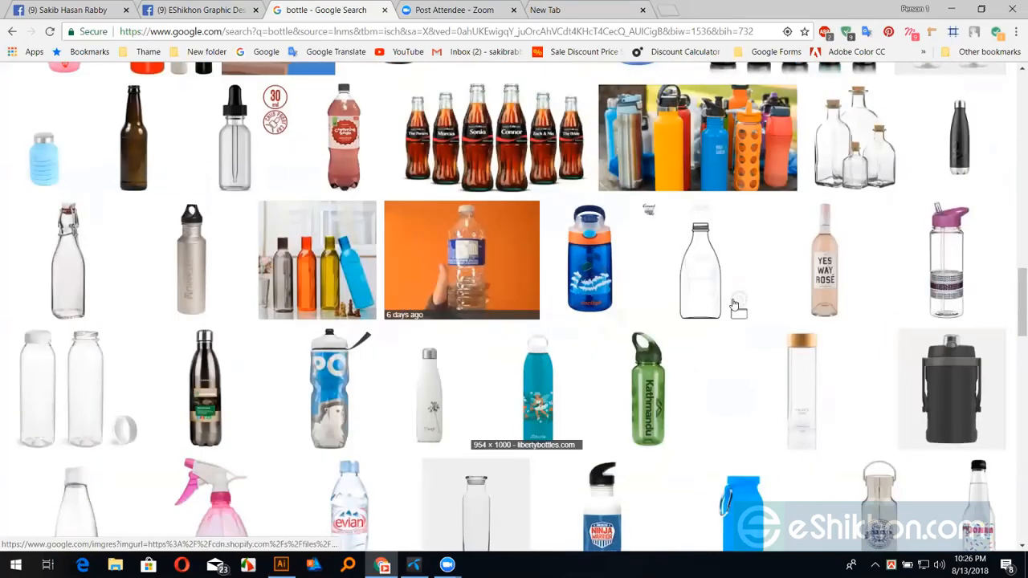
scroll(360, 227, down, 5)
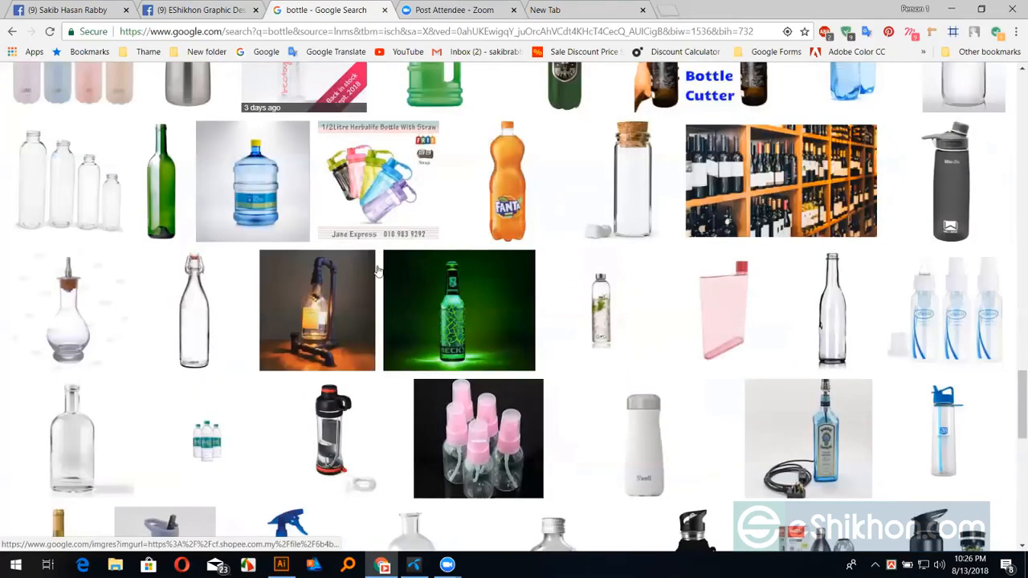
scroll(176, 398, down, 5)
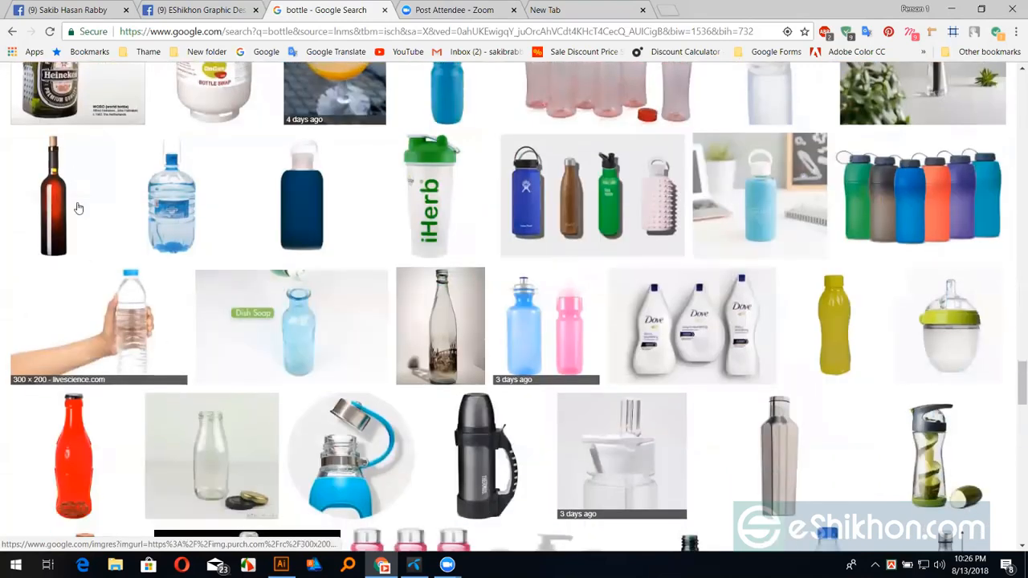
scroll(78, 208, down, 4)
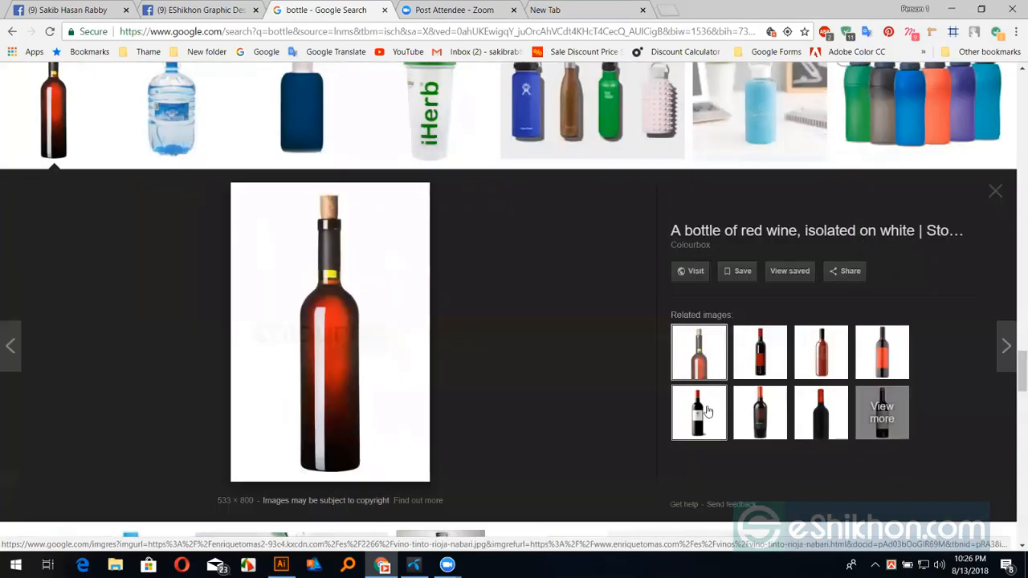
click(707, 412)
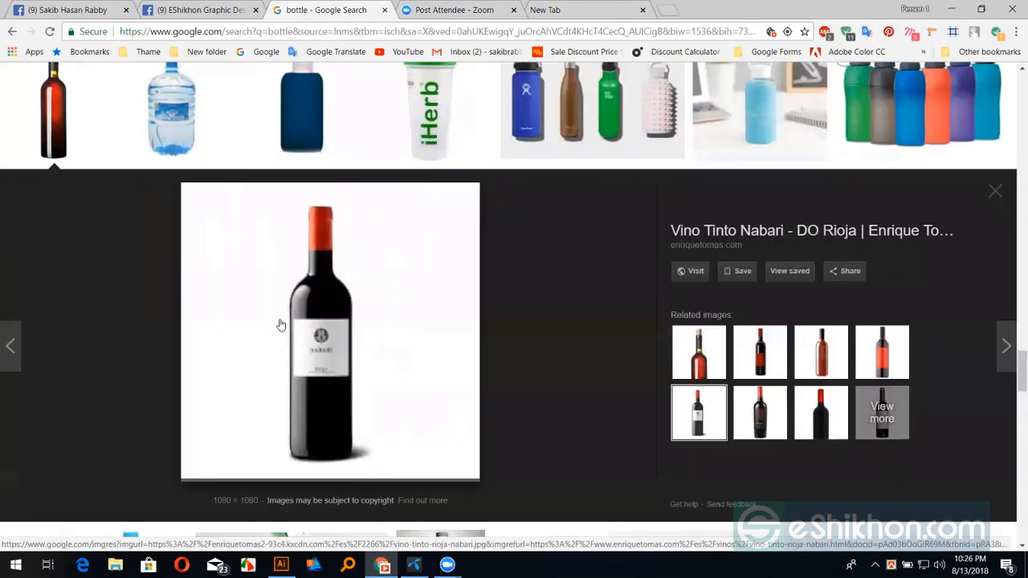
right_click(304, 292)
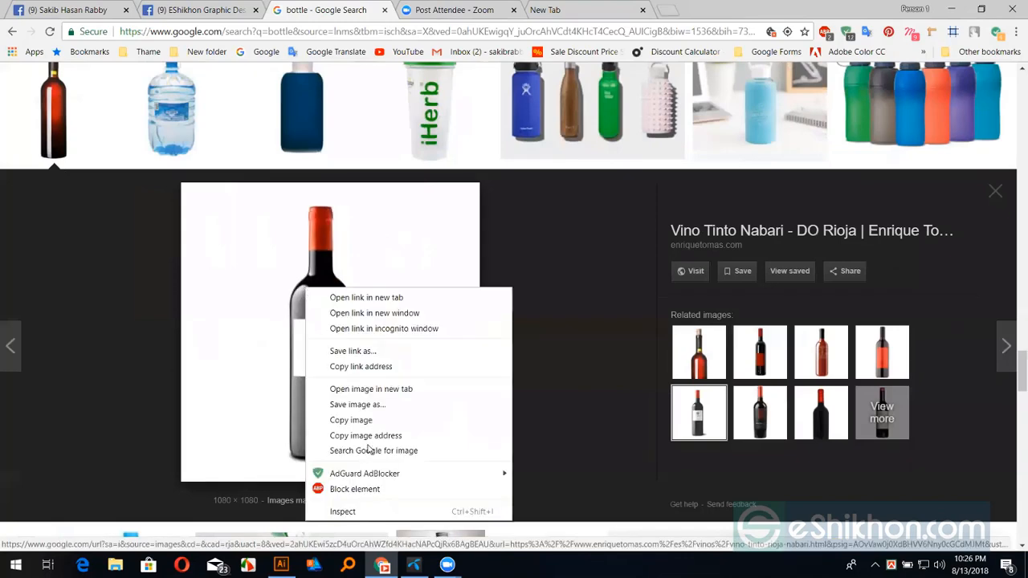
click(363, 422)
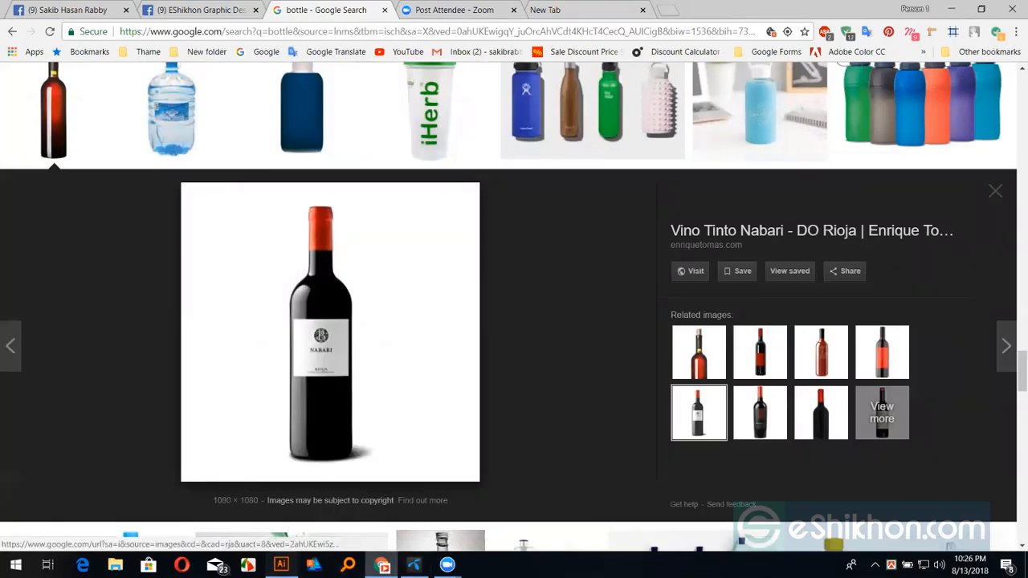
Switch back to Illustrator and paste the copied wine bottle image into the document
click(281, 565)
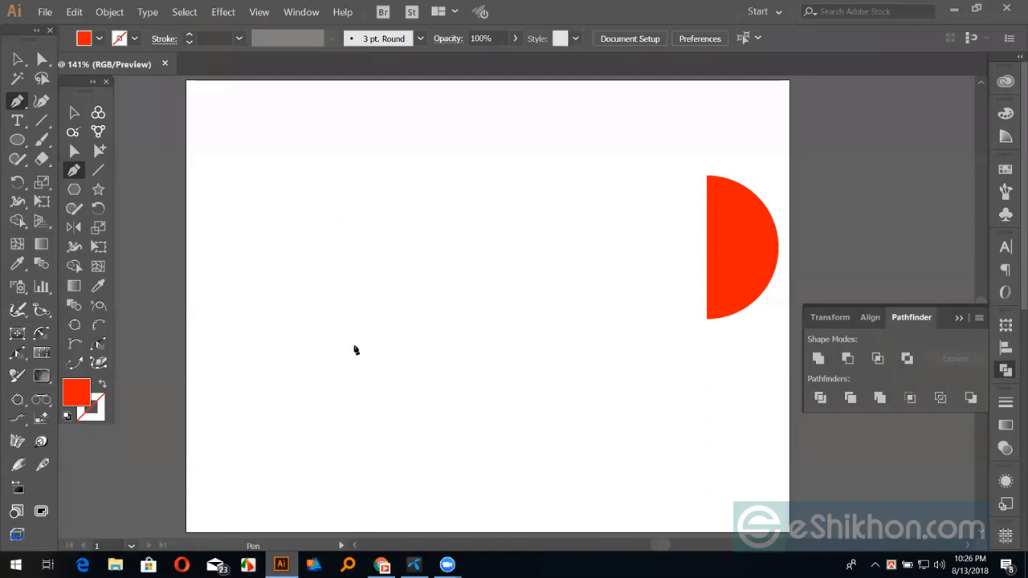
key(ctrl+v)
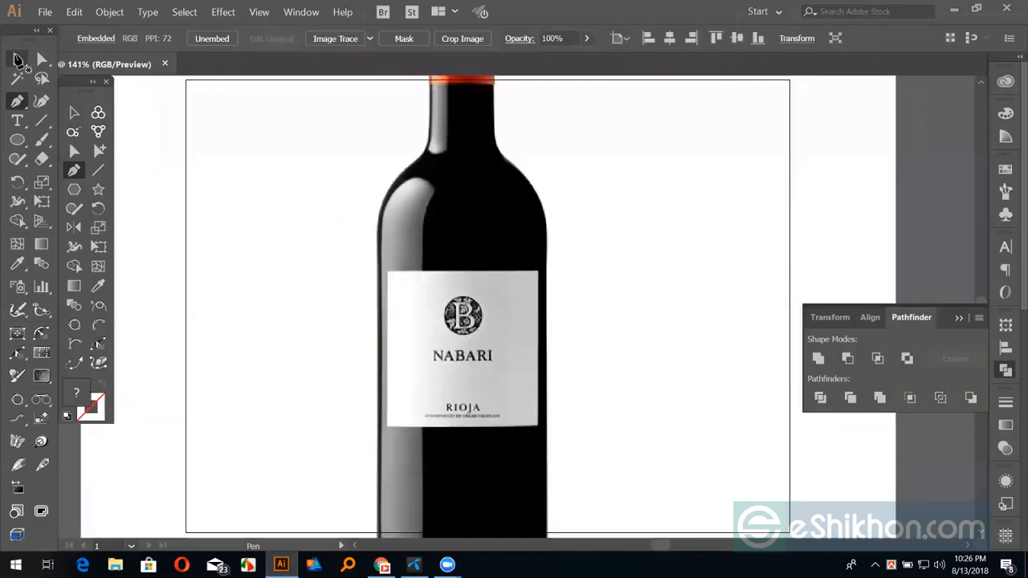
click(18, 60)
key(ctrl+minus)
key(ctrl+minus)
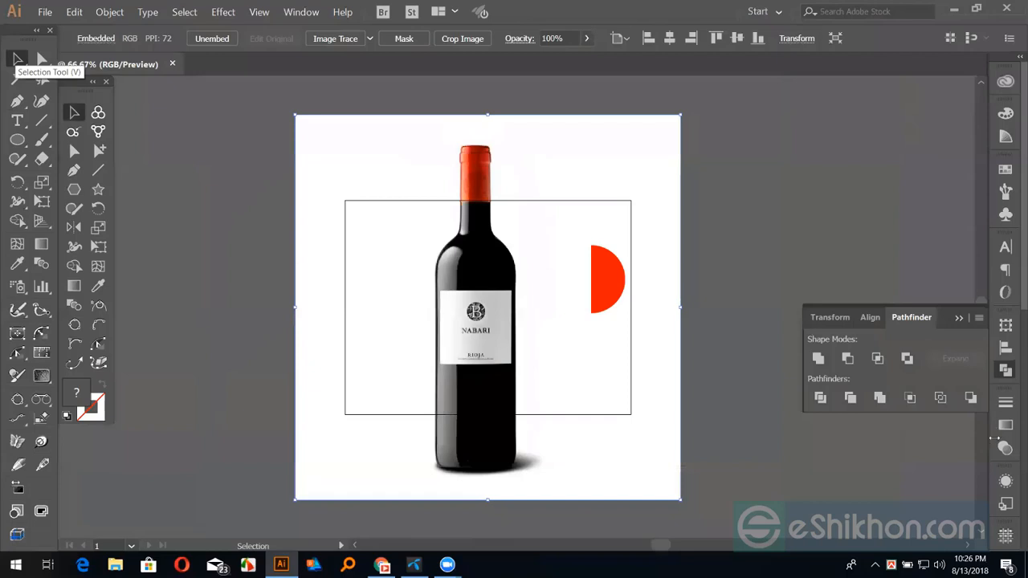
Delete the remaining red half-circle, and scale the bottle image down around its centre to about 600 x 600 px
click(606, 288)
key(Delete)
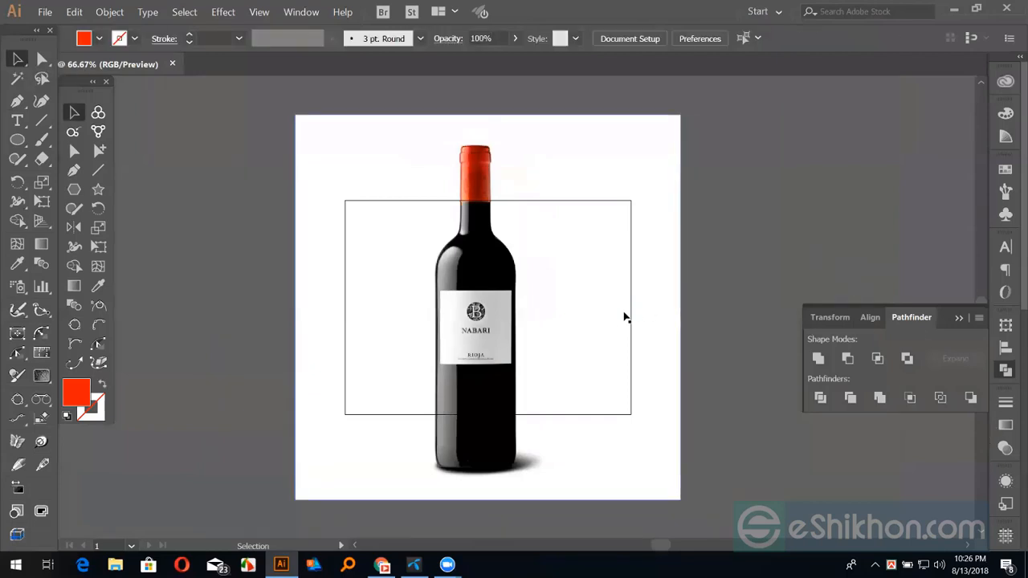
click(675, 485)
drag(679, 498, 599, 434)
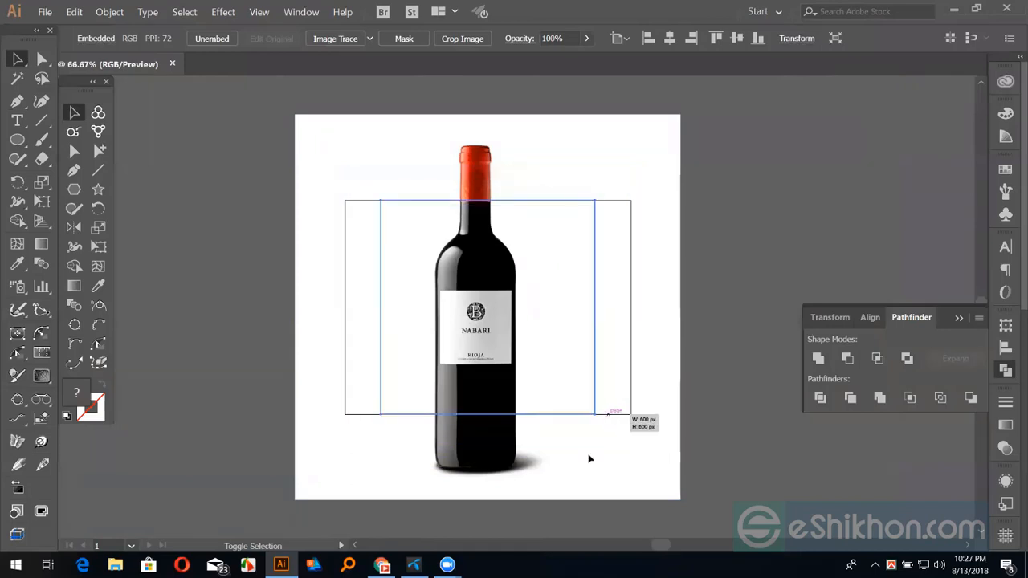
Start a Pen path at the top centre of the bottle's red cap and curve it around the cap's upper-left corner
click(580, 487)
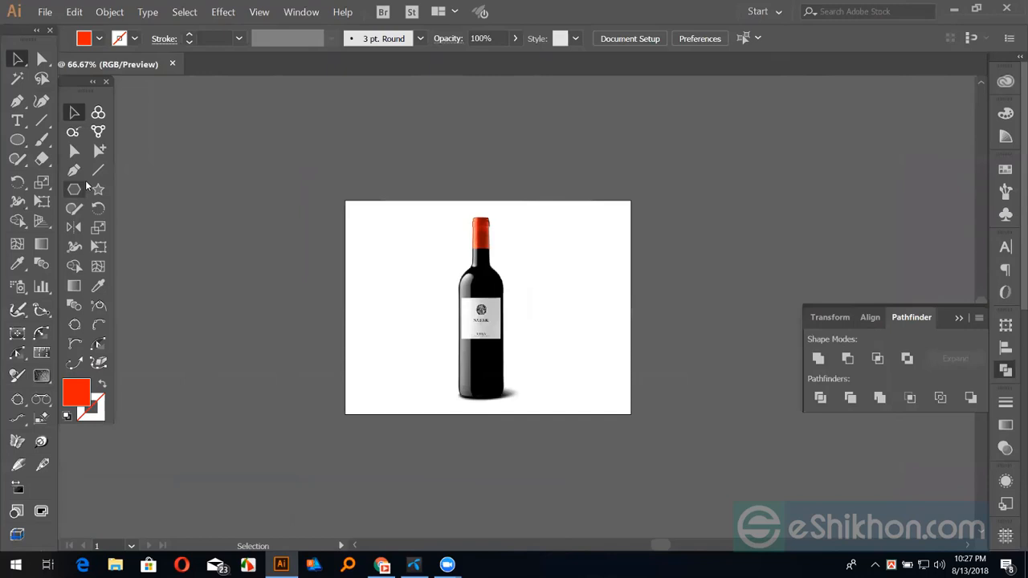
key(ctrl+1)
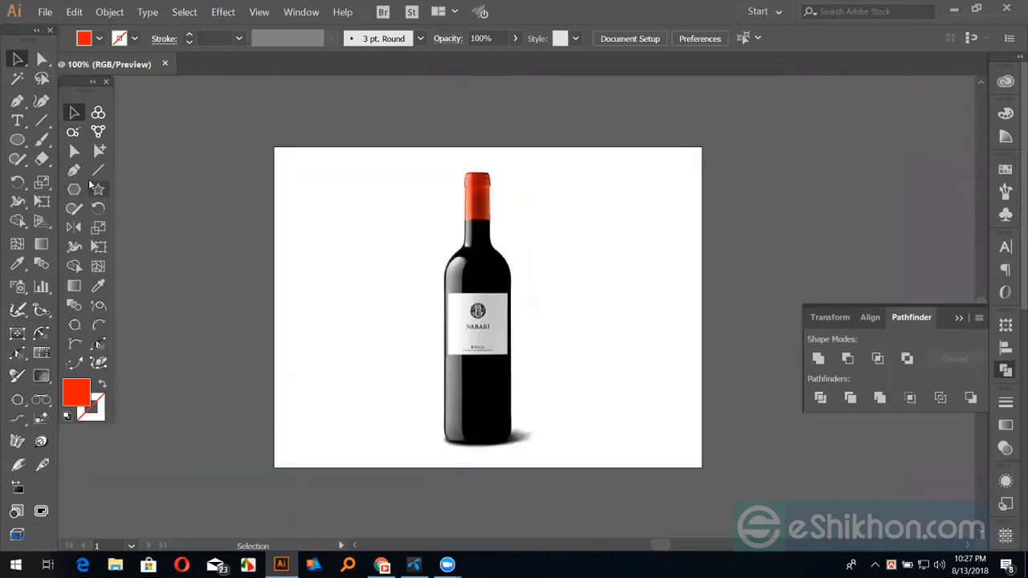
click(490, 222)
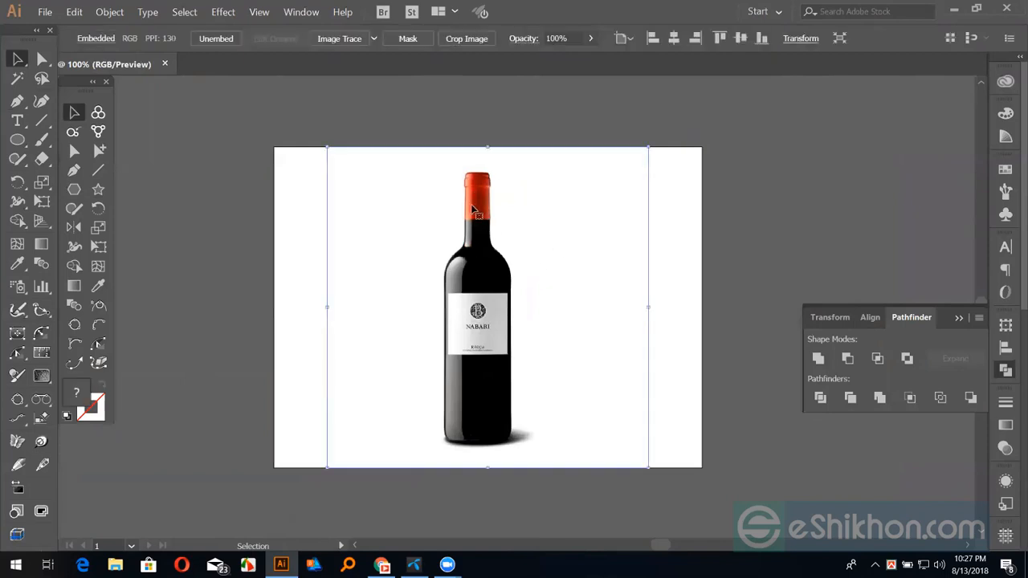
key(a)
key(shift+ctrl+a)
key(v)
key(ctrl+=)
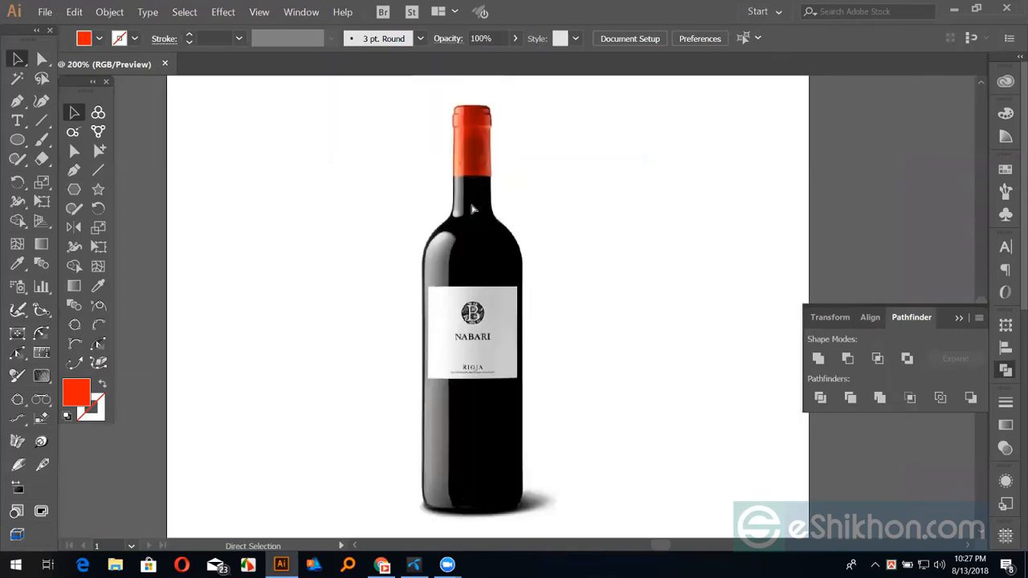
key(ctrl+=)
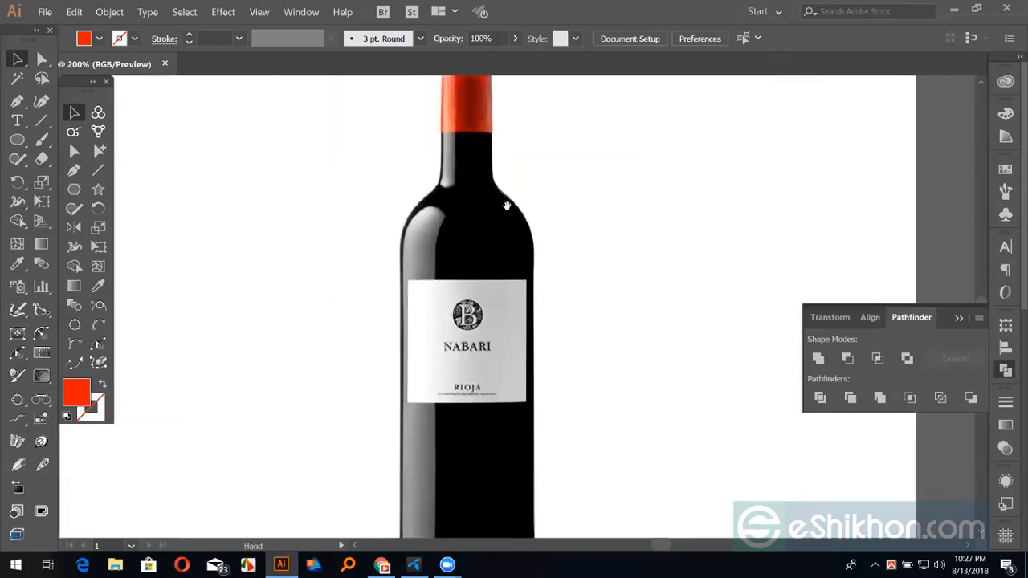
drag(472, 207, 511, 401)
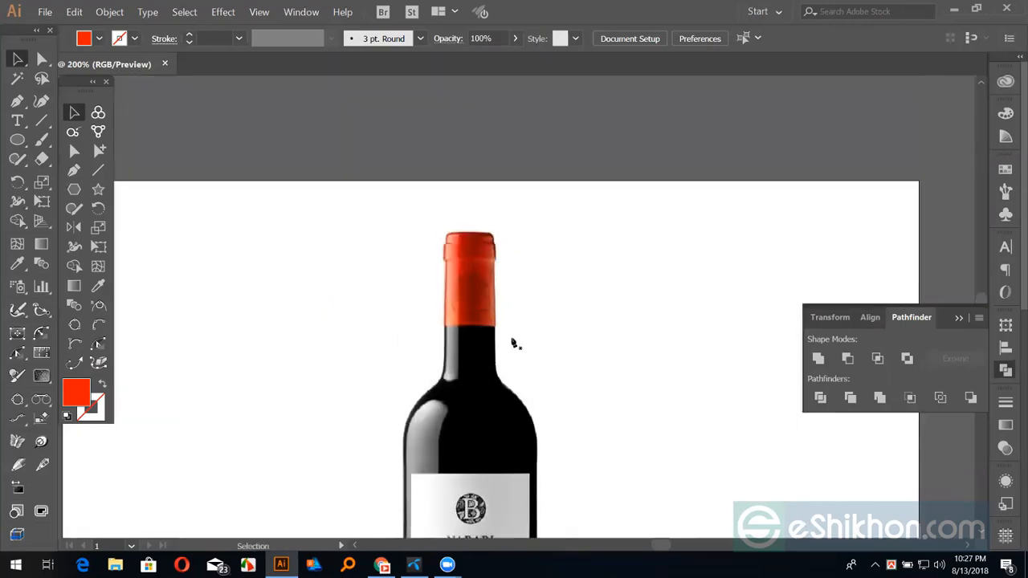
key(p)
key(ctrl+=)
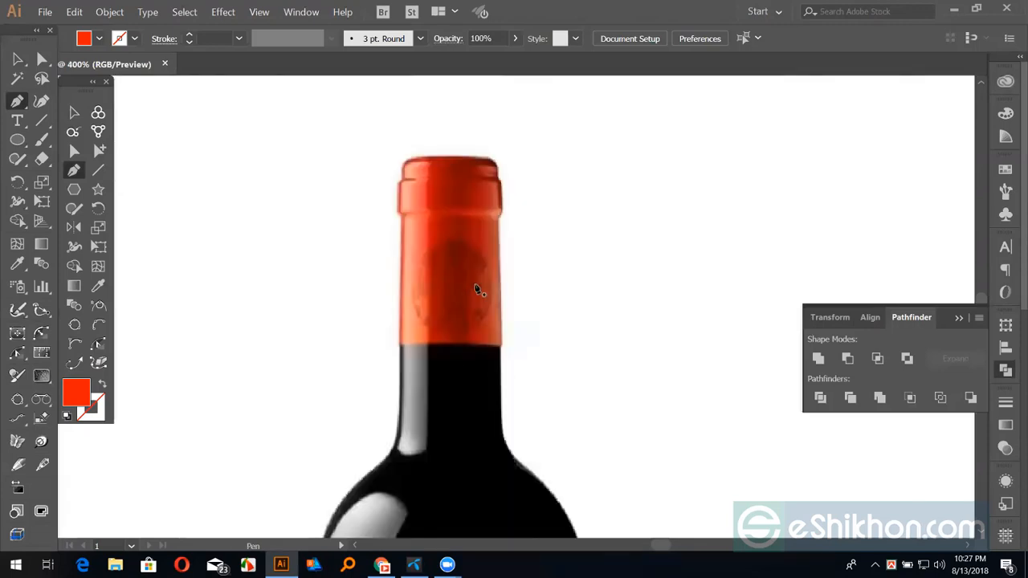
drag(448, 189, 498, 278)
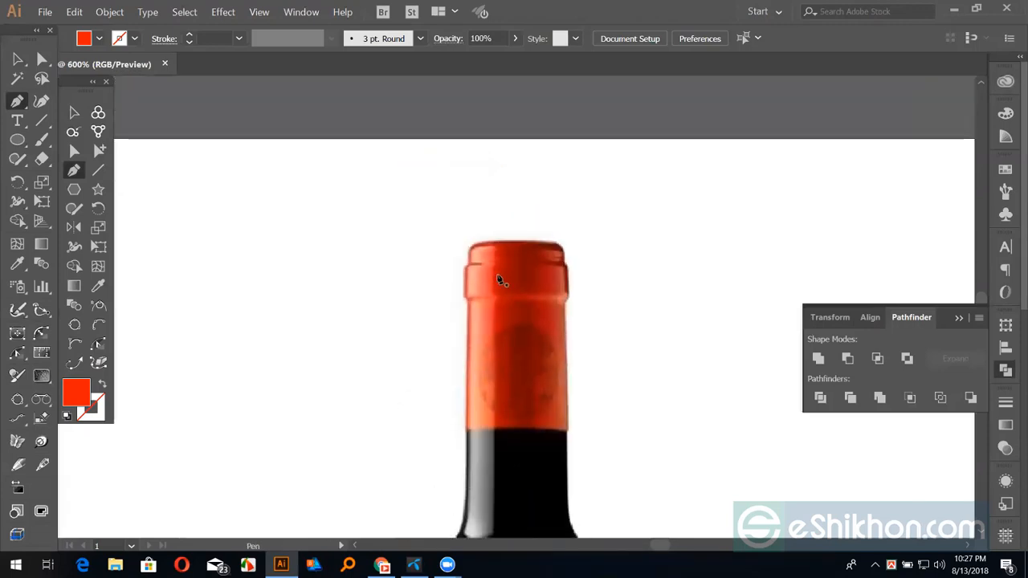
key(ctrl+=)
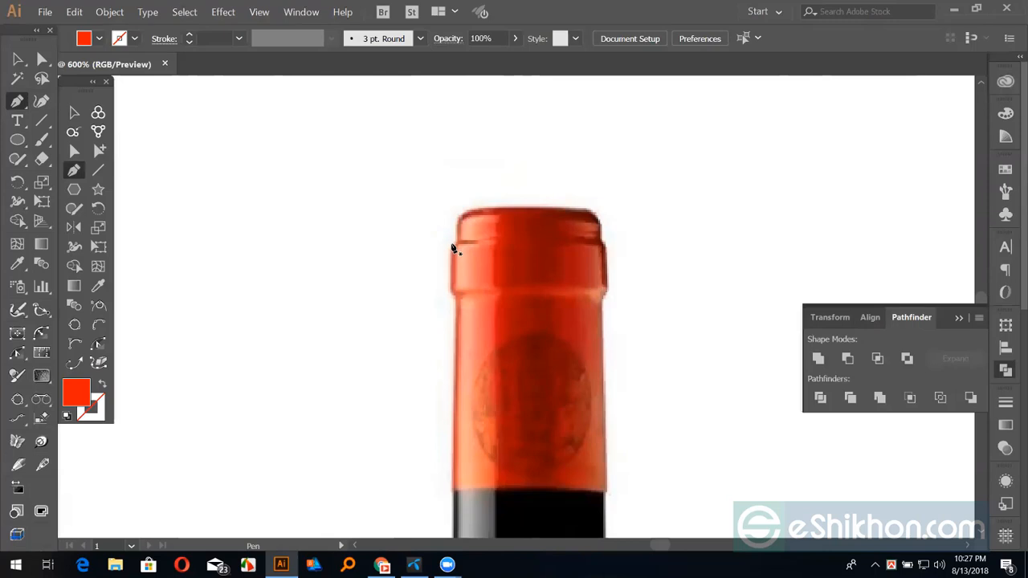
click(526, 212)
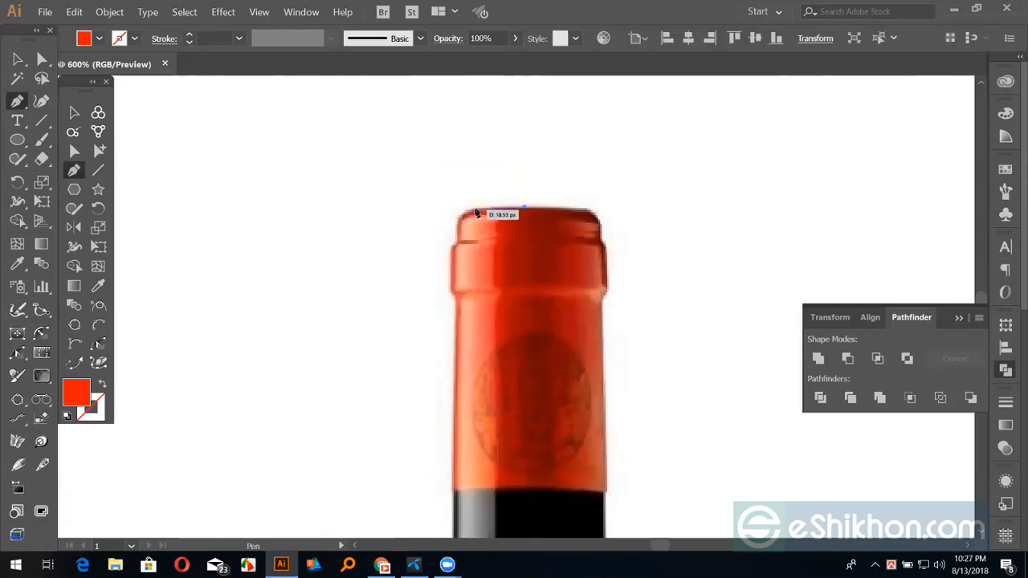
drag(481, 207, 459, 239)
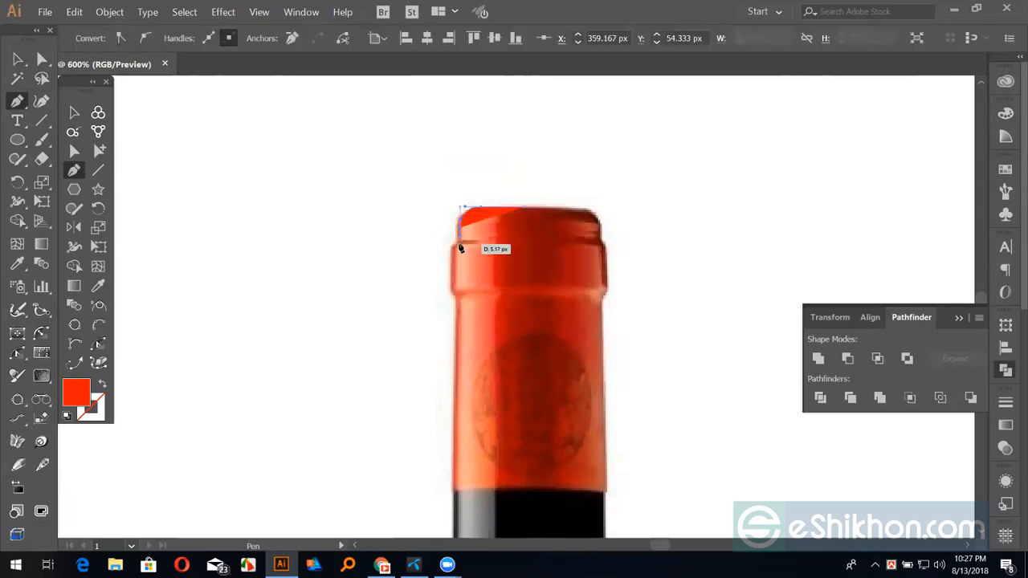
Swap fill and stroke so the path is a red outline without fill, and trace the left side of the cap's rim
key(shift+x)
click(455, 248)
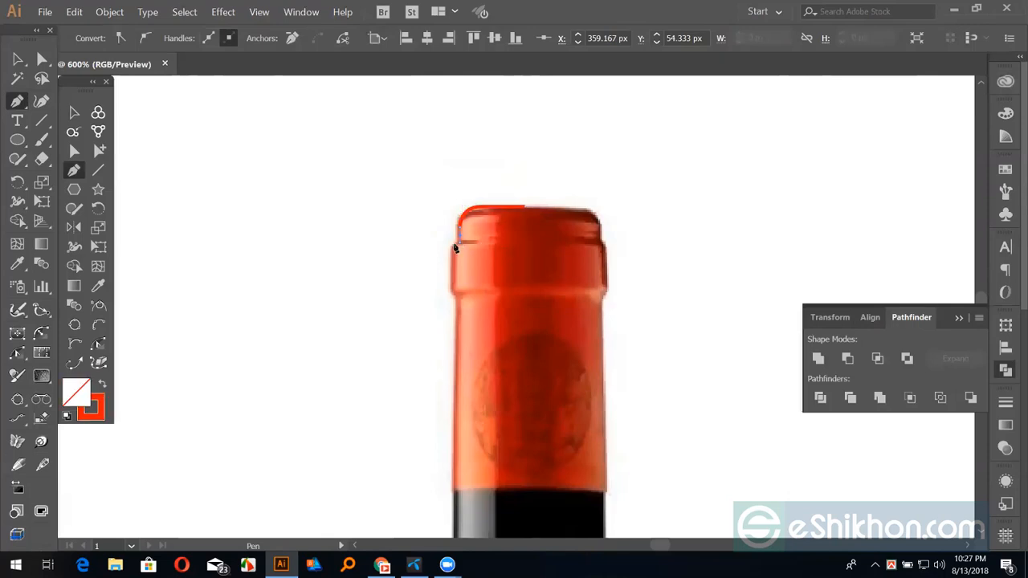
drag(453, 251, 452, 293)
click(451, 289)
click(457, 298)
Continue the path down the left edge of the neck, past the red cap's lower end to where the neck starts to widen
key(space)
drag(475, 175, 493, 54)
key(space)
drag(485, 337, 490, 273)
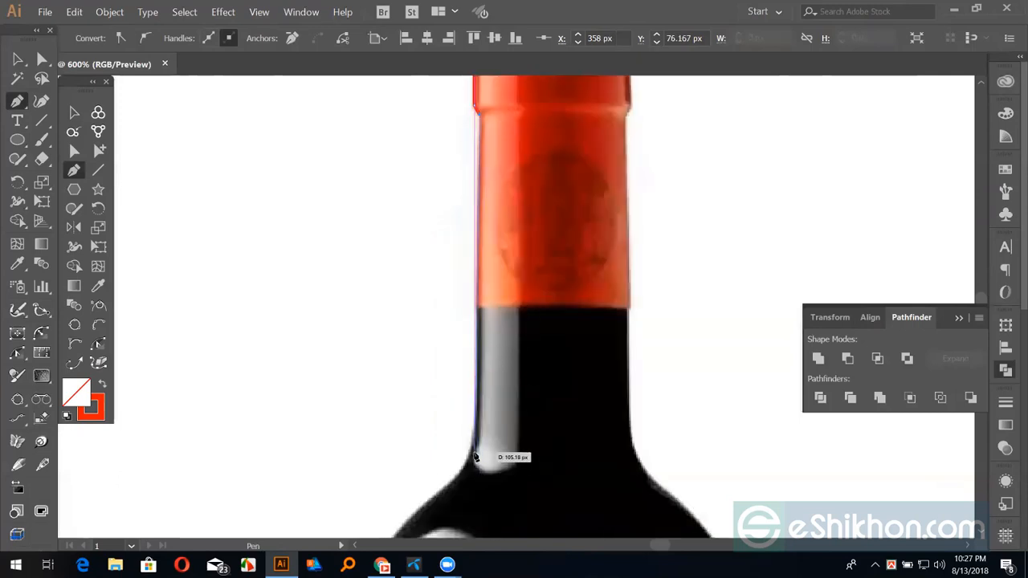
click(481, 307)
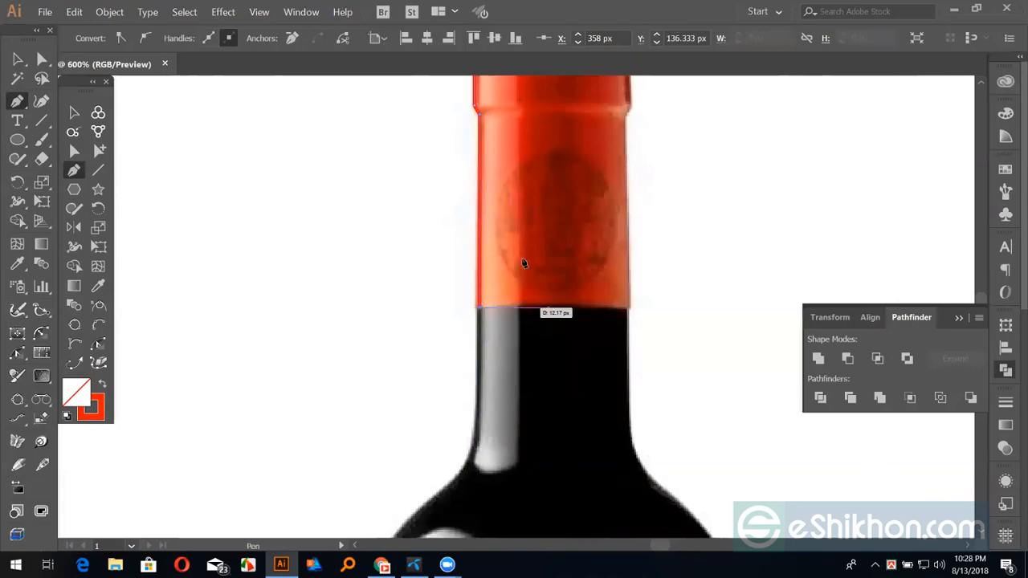
key(space)
drag(542, 343, 521, 380)
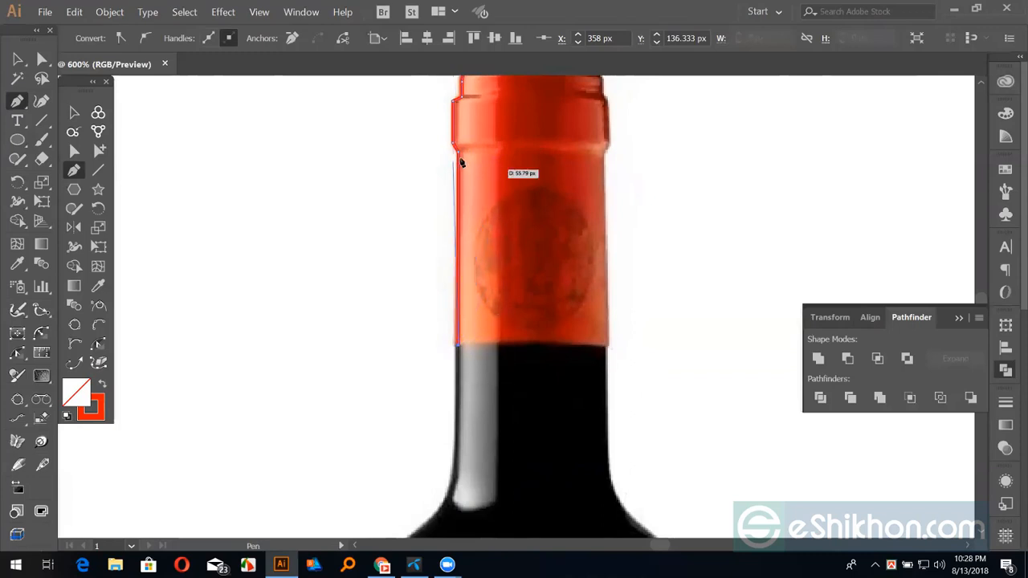
key(space)
drag(473, 427, 478, 268)
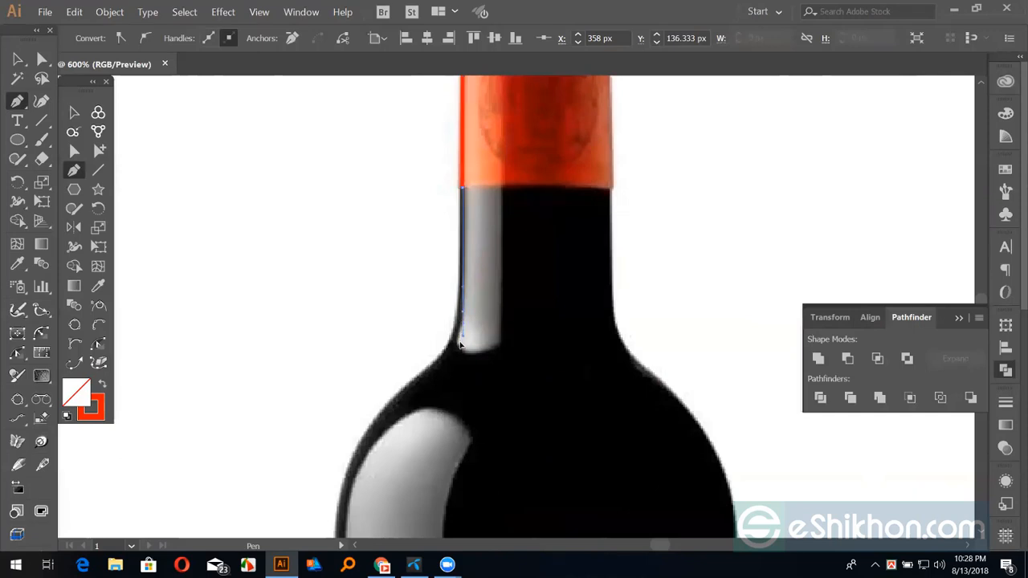
drag(461, 343, 462, 344)
Curve the path along the bottle's left shoulder to the top of the straight body, and adjust the direction handle at the neck base
key(space)
drag(441, 399, 548, 317)
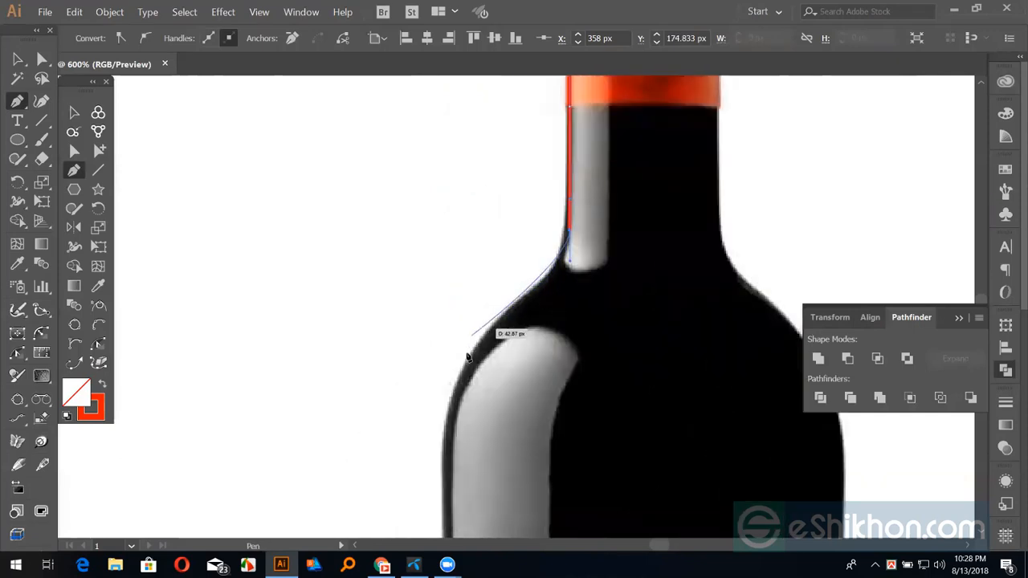
key(space)
drag(475, 356, 494, 294)
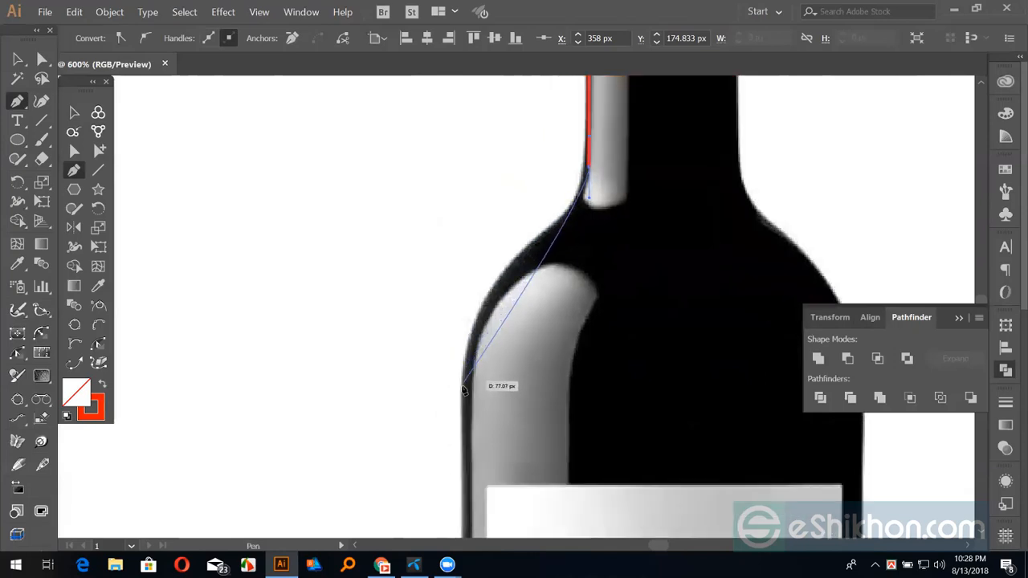
drag(464, 389, 452, 515)
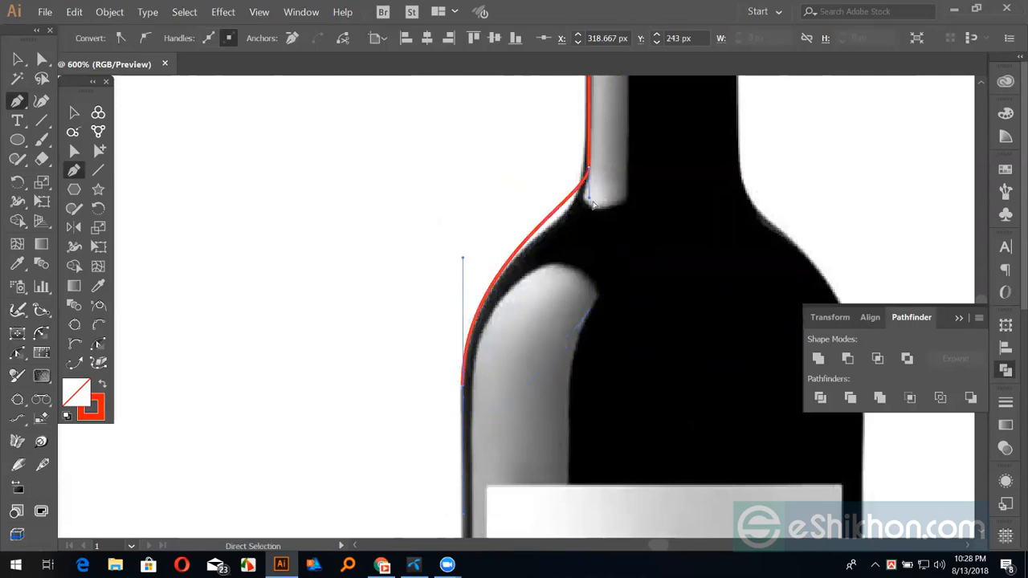
drag(588, 202, 585, 229)
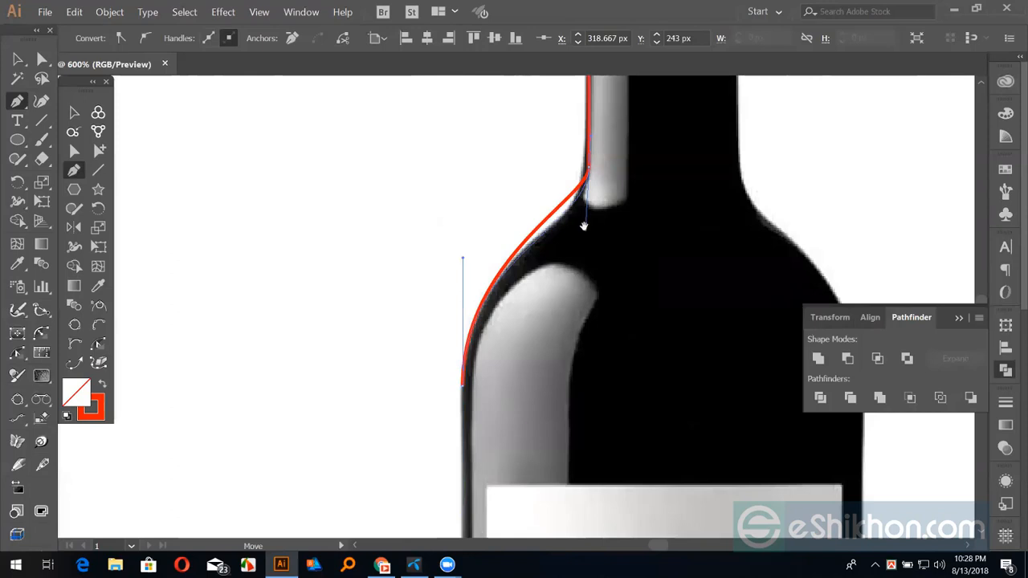
Extend the path down the straight left side of the body, with anchors beside the label, below it and just above the base corner
scroll(585, 241, down, 5)
key(ctrl+minus)
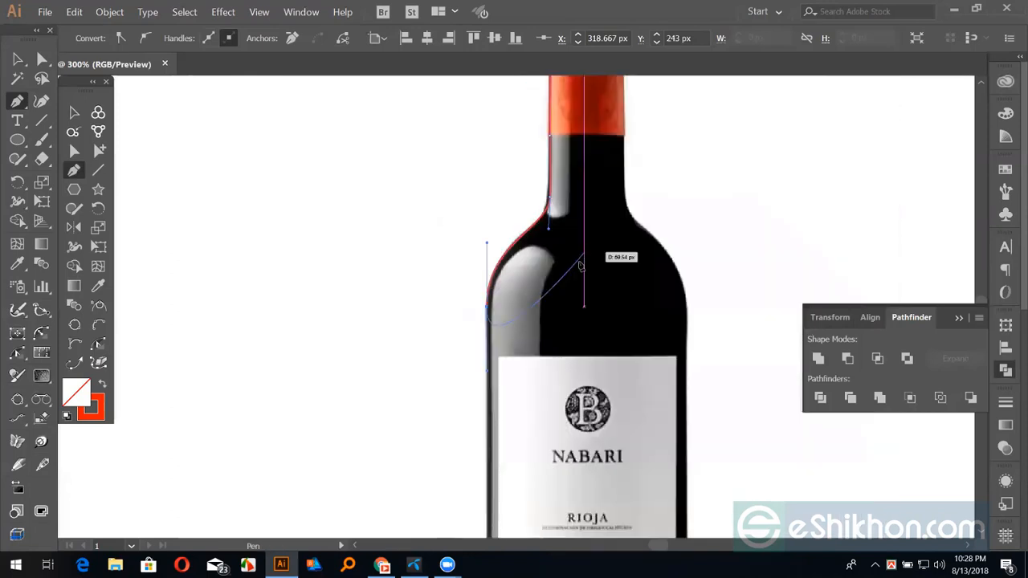
scroll(575, 278, down, 6)
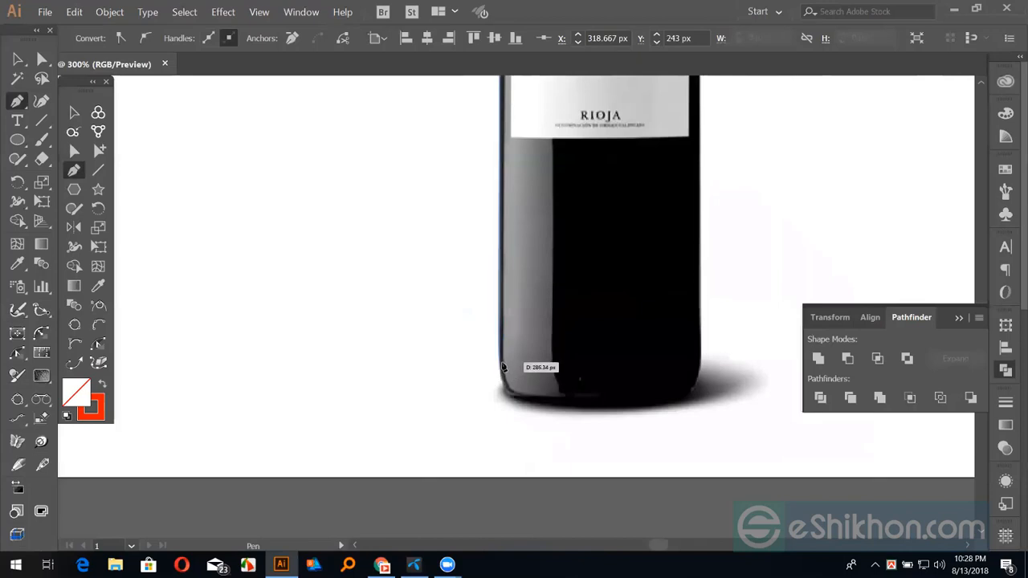
scroll(510, 450, up, 5)
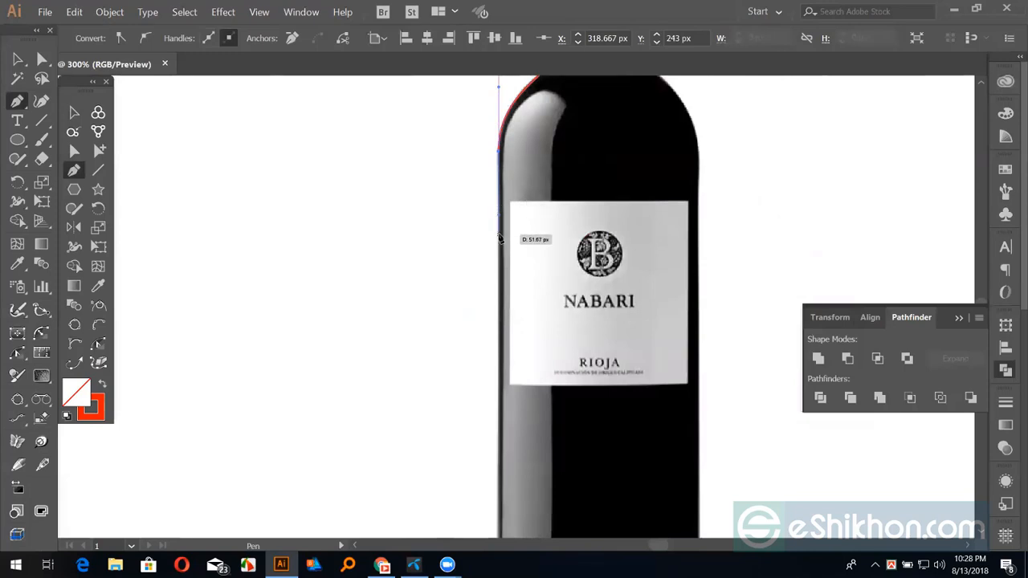
click(500, 237)
scroll(519, 234, down, 3)
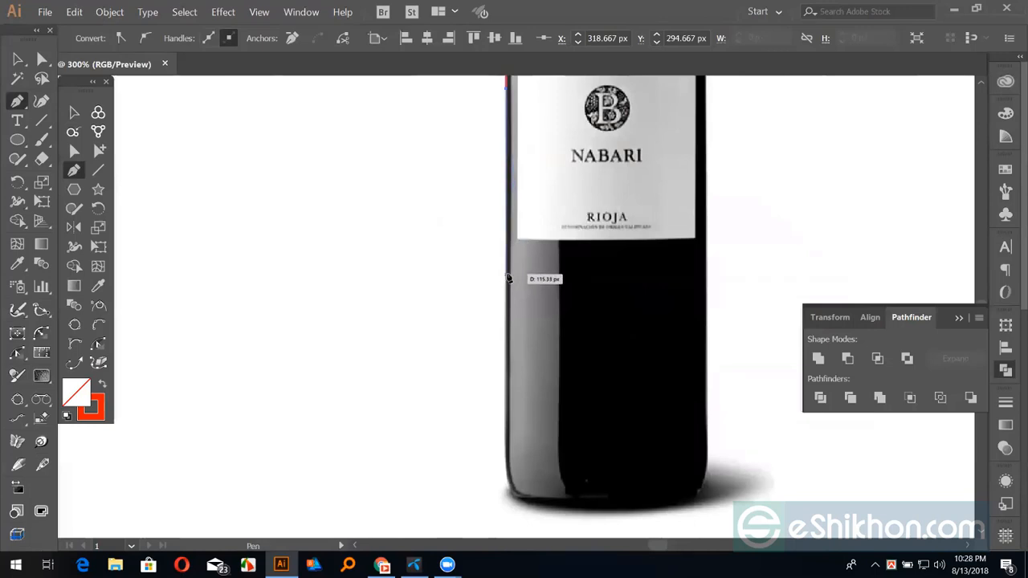
click(507, 277)
scroll(505, 358, down, 3)
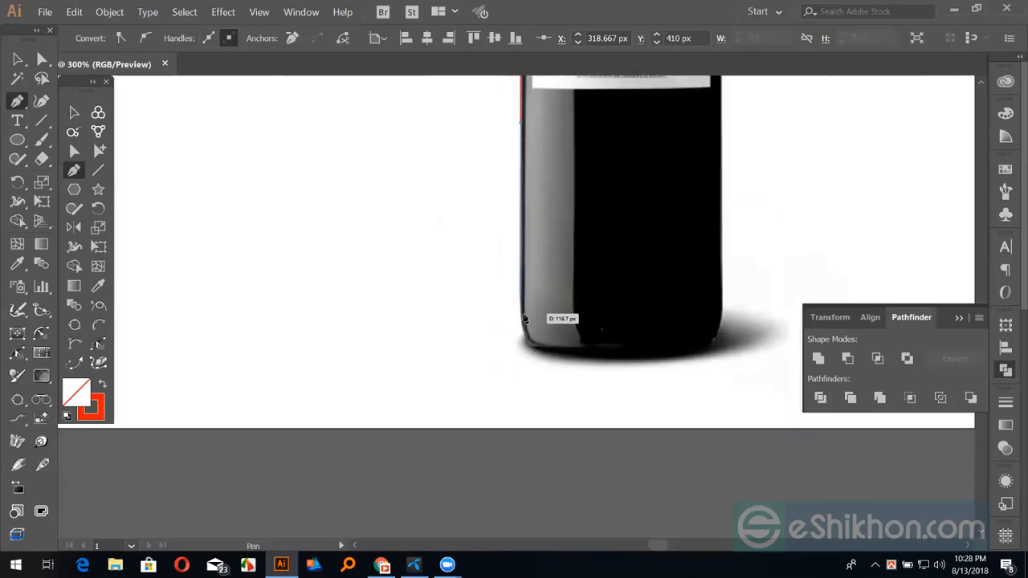
click(522, 325)
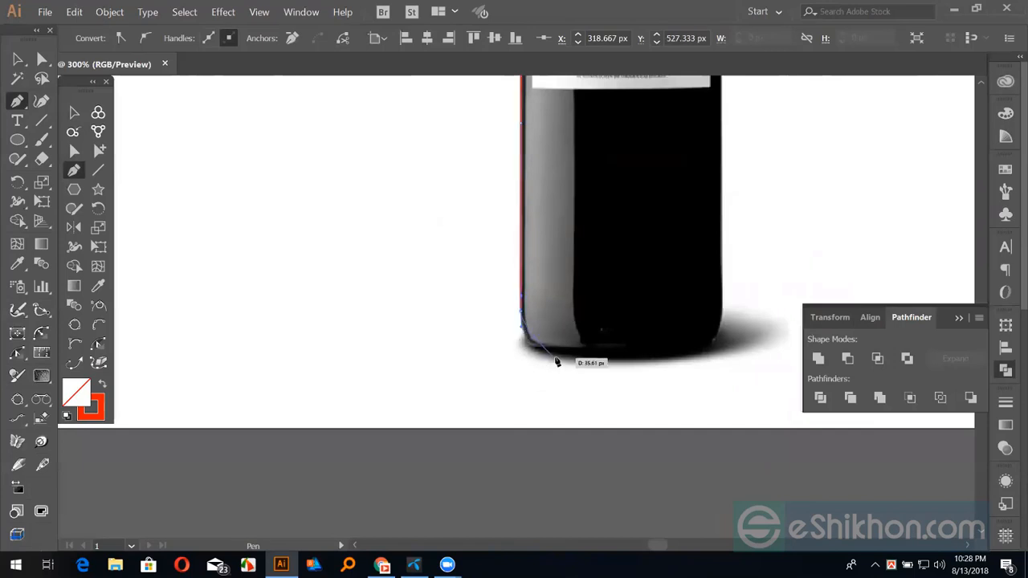
Round the path around the bottle's bottom-left corner, end it at the base's centre, and deselect the open half-bottle profile
drag(553, 349, 565, 352)
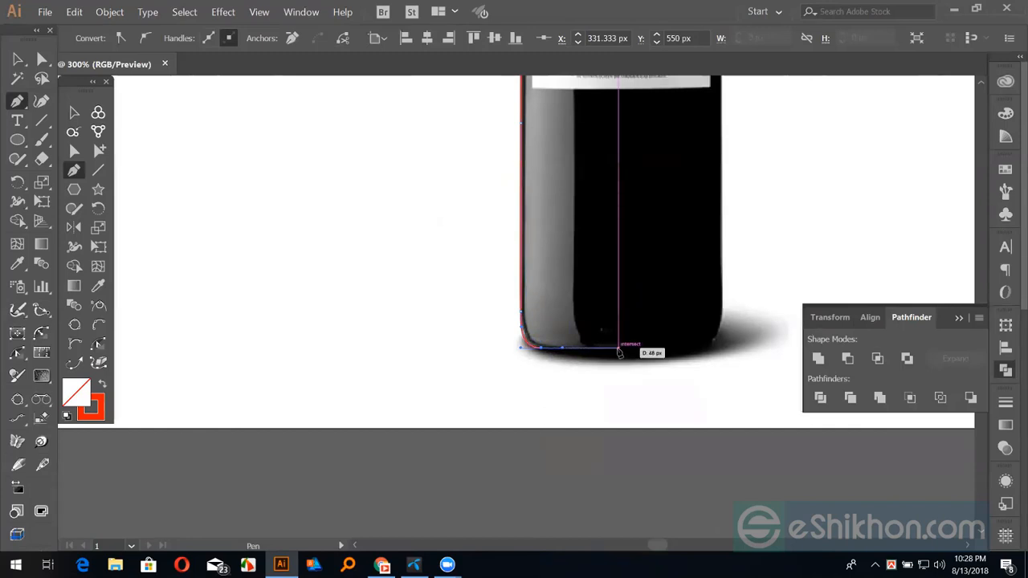
key(ctrl+minus)
drag(622, 249, 614, 439)
drag(568, 219, 561, 286)
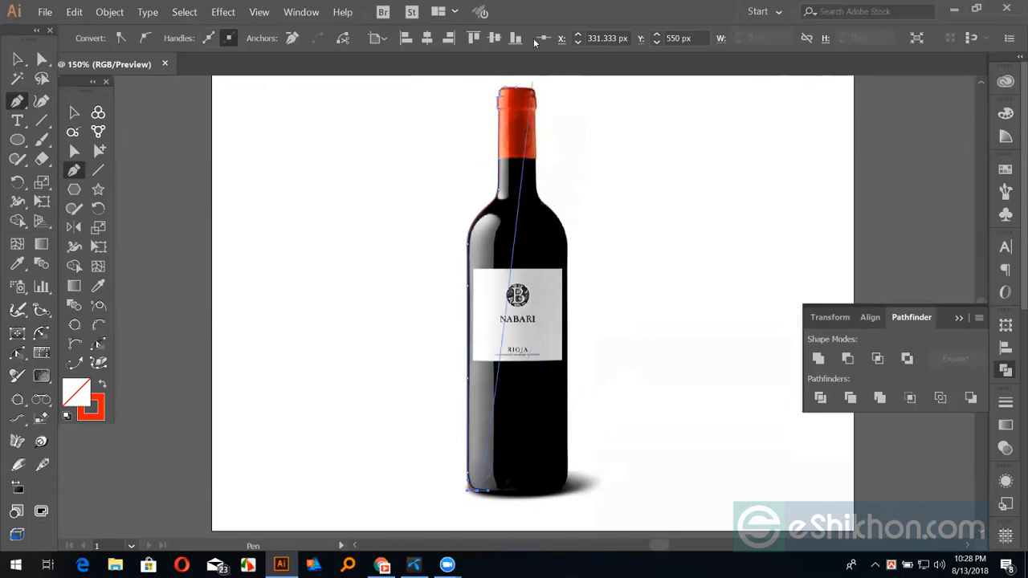
click(516, 491)
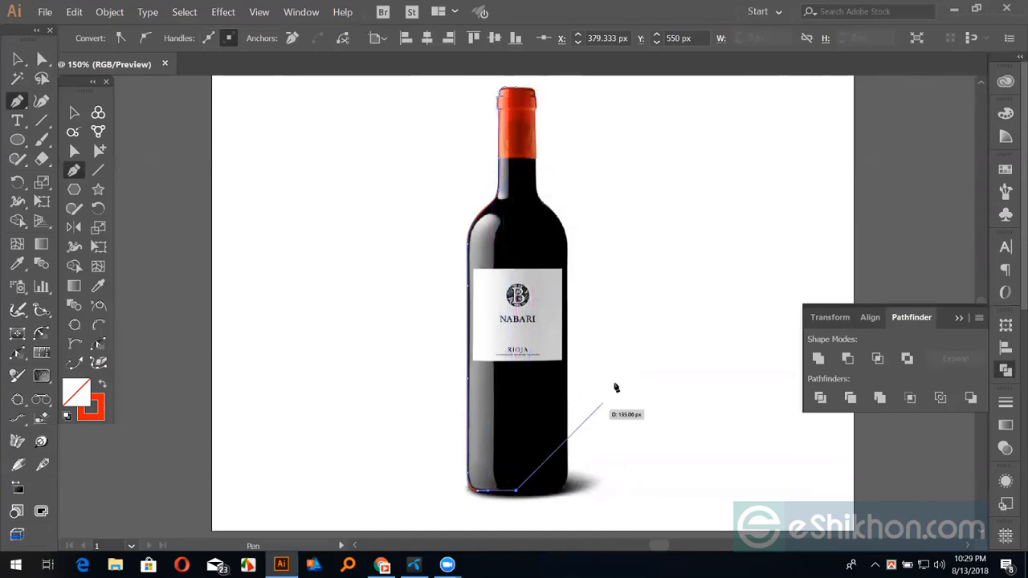
ctrl+click(642, 372)
key(v)
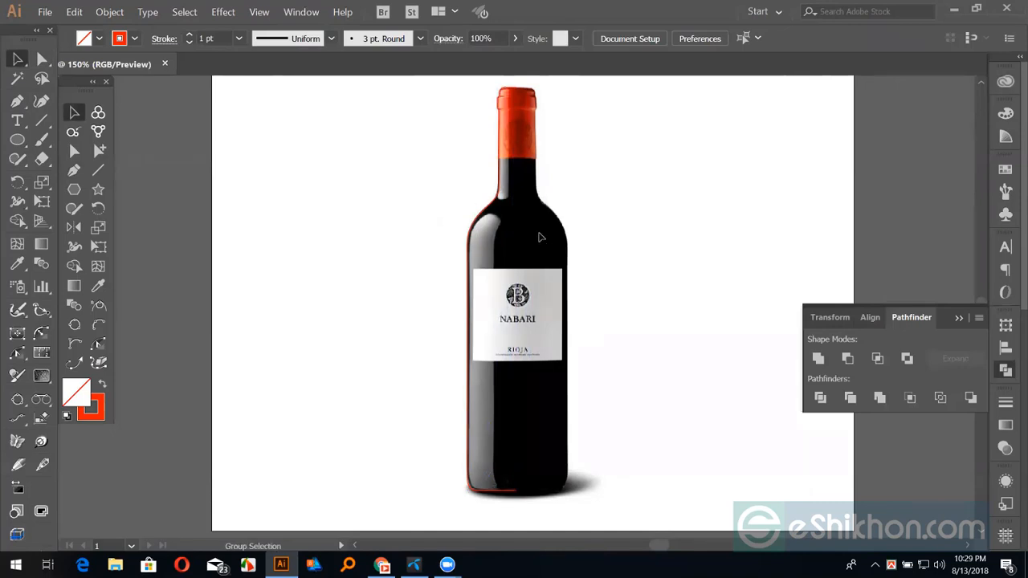
Move the bottle photo off the traced profile to the right, leaving the half-bottle outline on its own
click(338, 245)
drag(339, 246, 693, 278)
key(space)
mouse_move(531, 207)
mouse_down()
mouse_move(611, 216)
mouse_move(494, 222)
mouse_up()
key(space)
drag(613, 207, 444, 205)
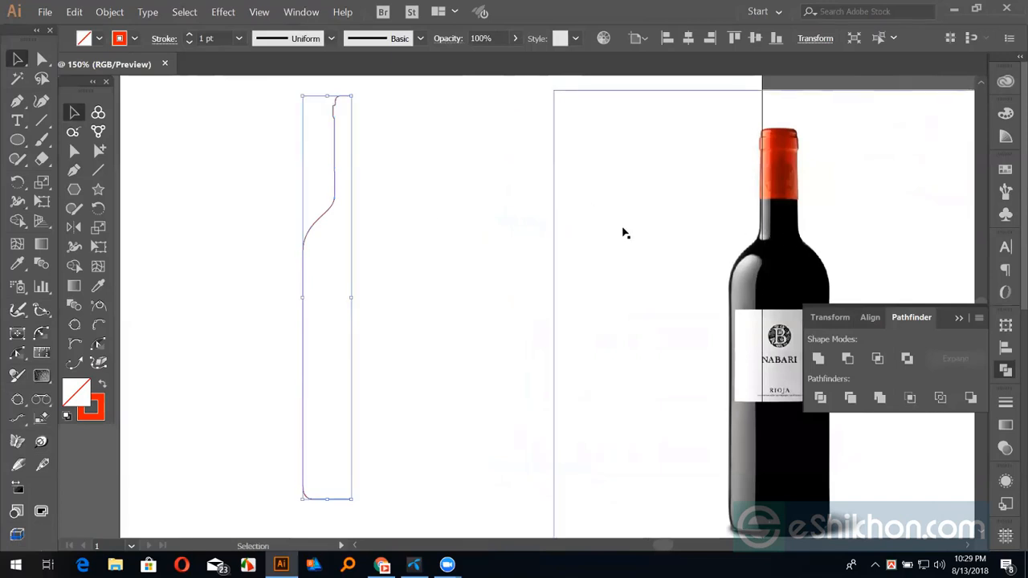
drag(653, 205, 676, 183)
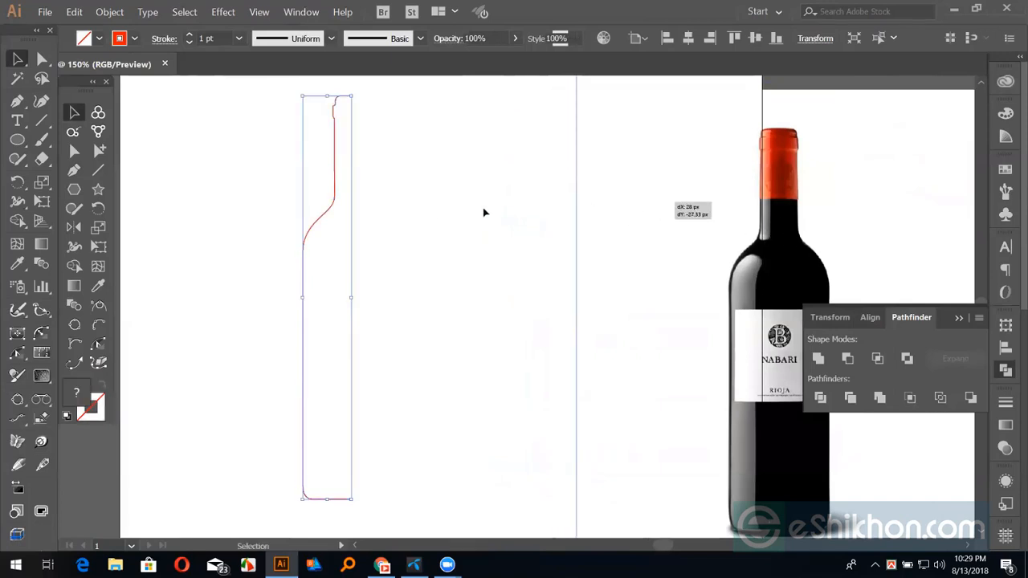
Open the 3D Revolve effect for the half-bottle outline and turn on its preview
click(336, 186)
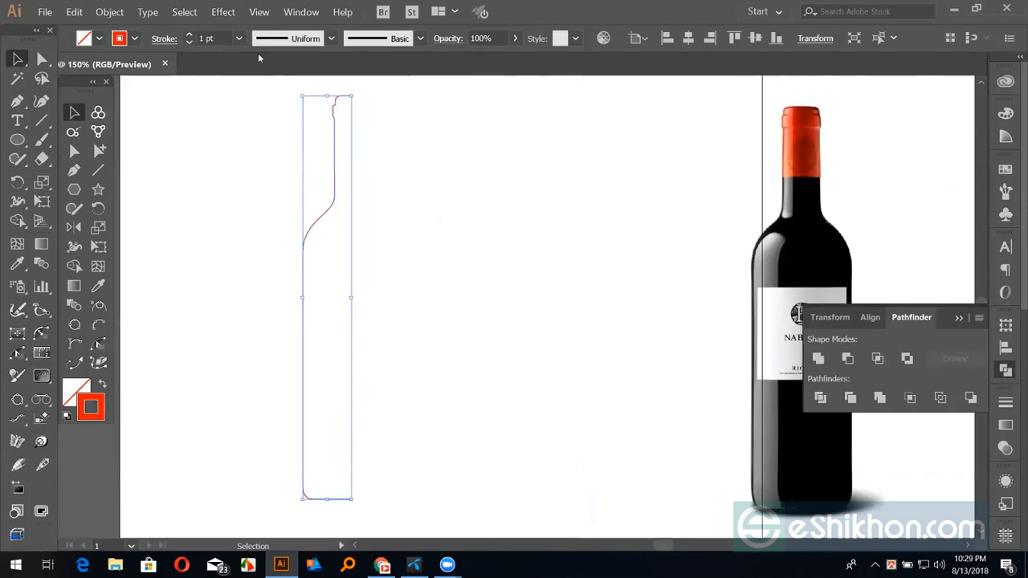
click(225, 11)
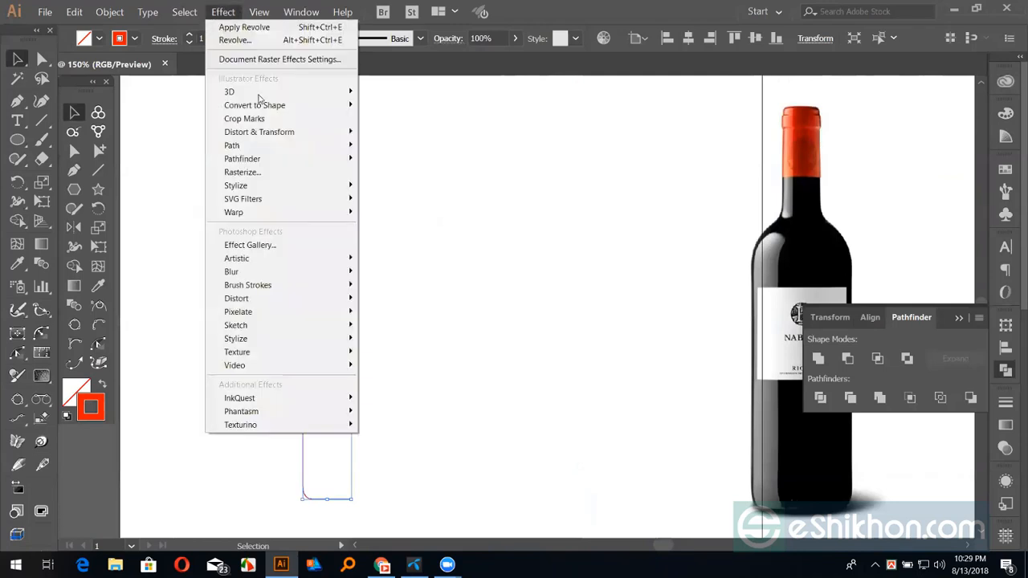
mouse_move(301, 98)
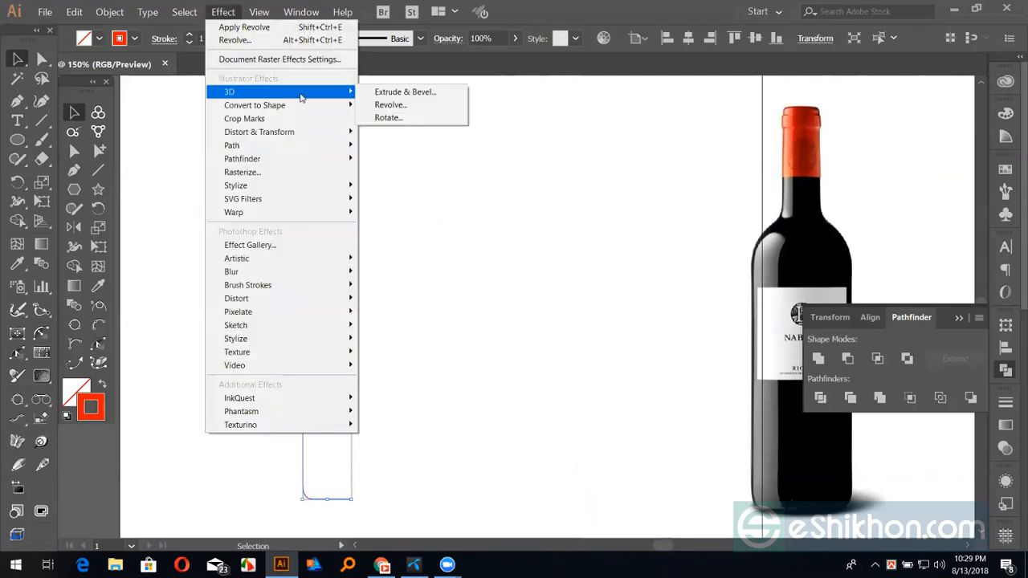
click(427, 108)
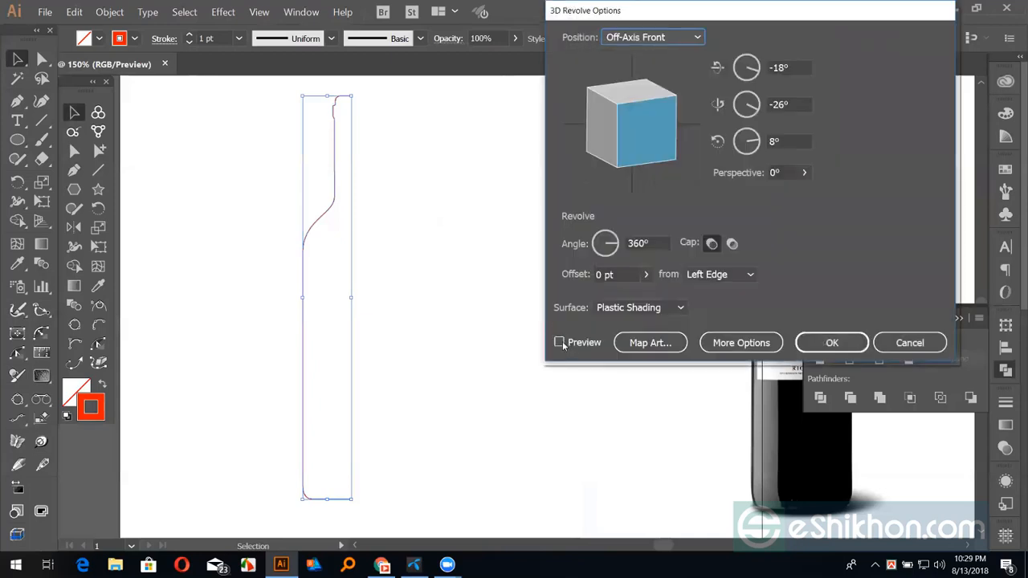
click(560, 342)
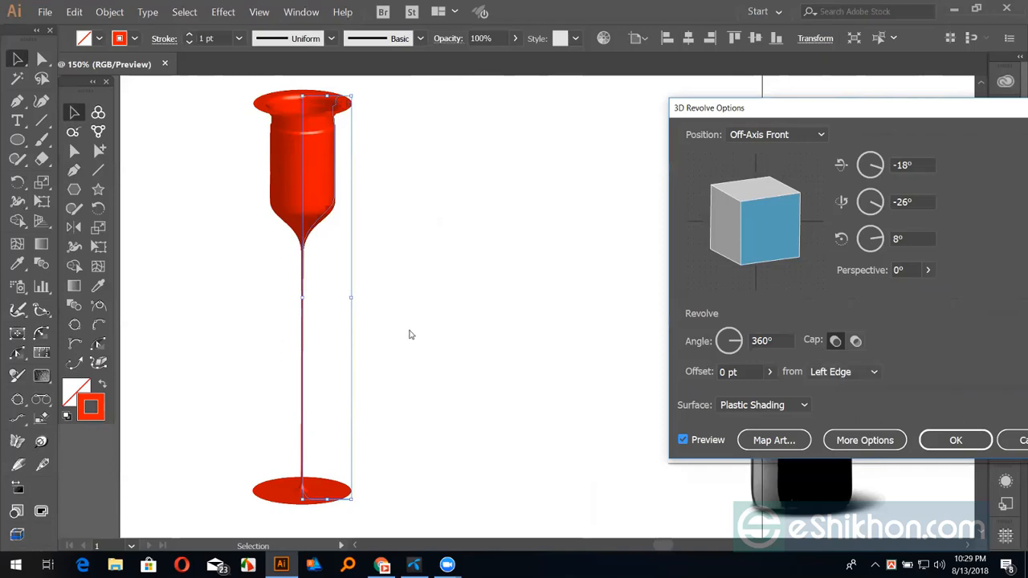
Set the 3D revolve axis to the Right Edge of the profile so it forms a bottle
click(843, 372)
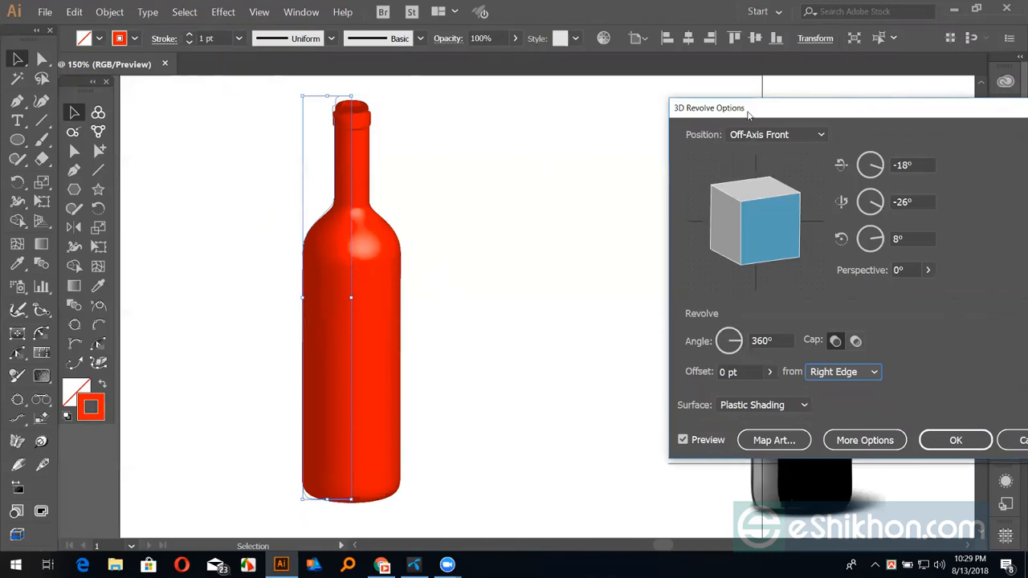
drag(748, 114, 491, 352)
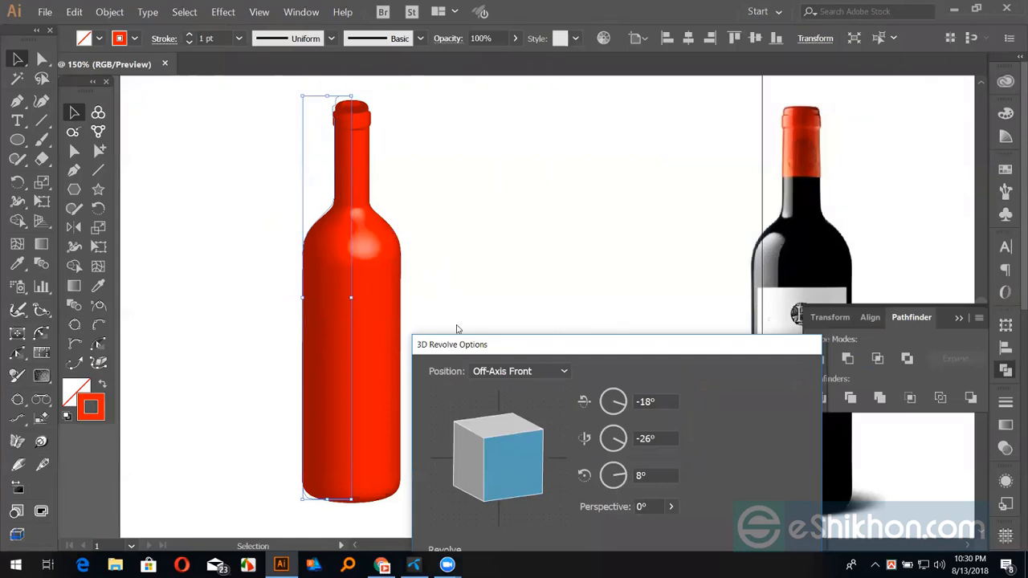
drag(474, 345, 541, 85)
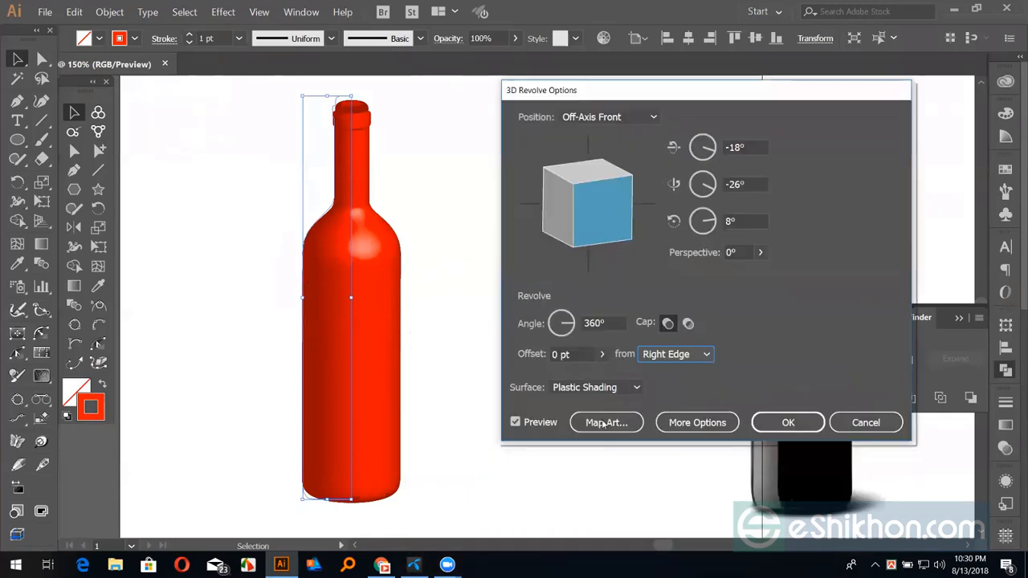
Show the extended revolve options and move the light source to the left side of the shading sphere
click(685, 424)
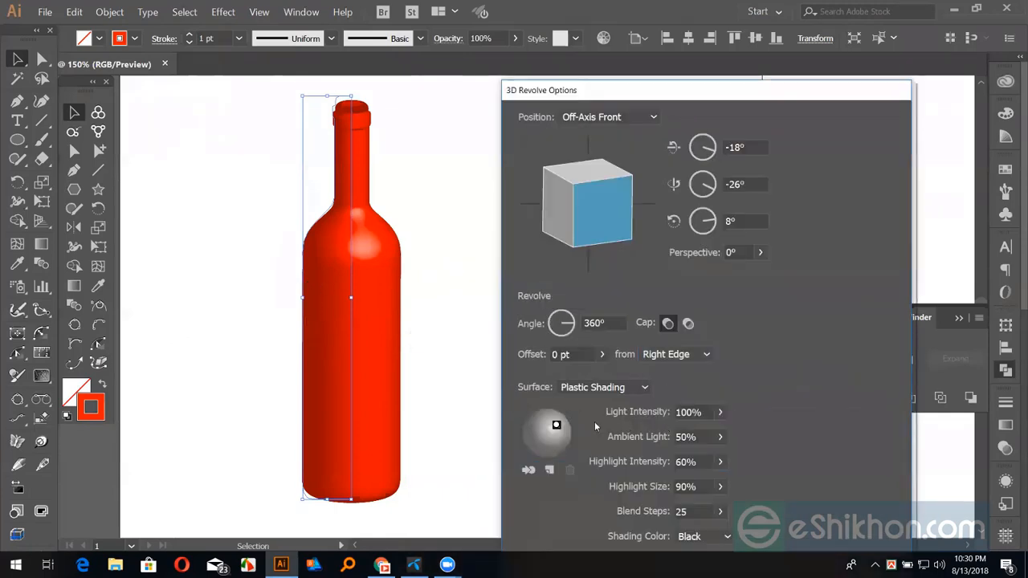
drag(556, 425, 529, 426)
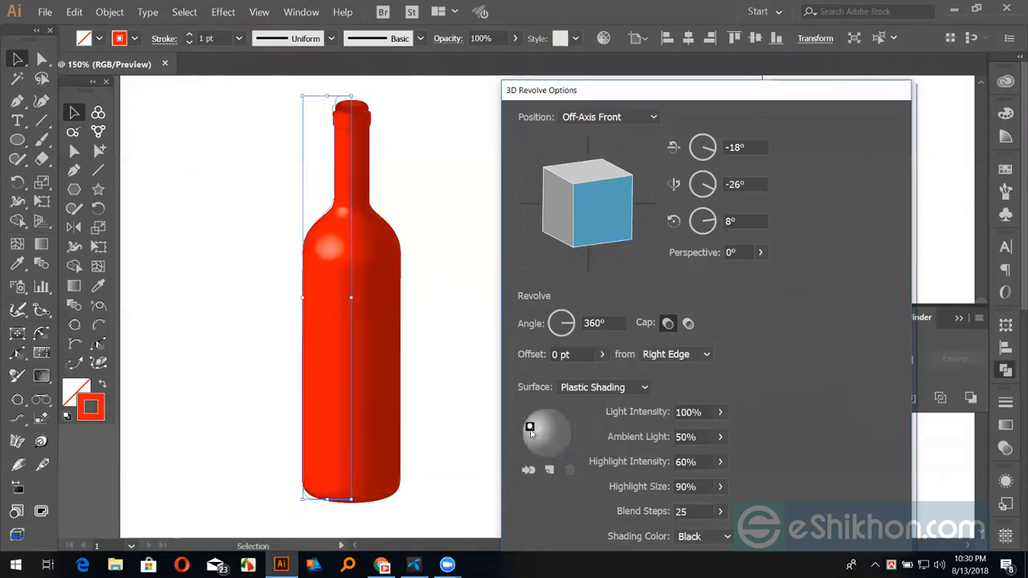
drag(529, 427, 530, 432)
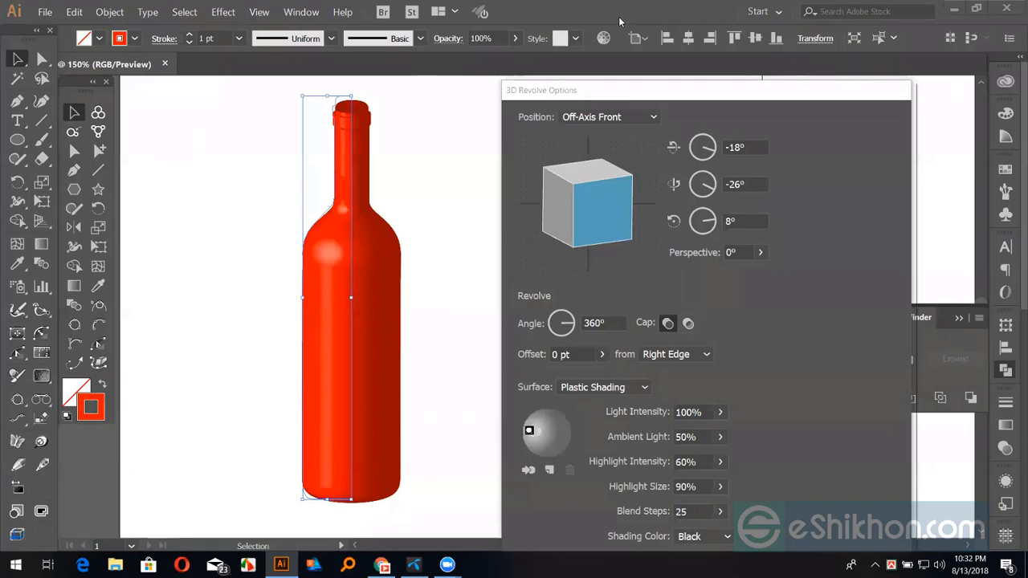
drag(551, 90, 575, 90)
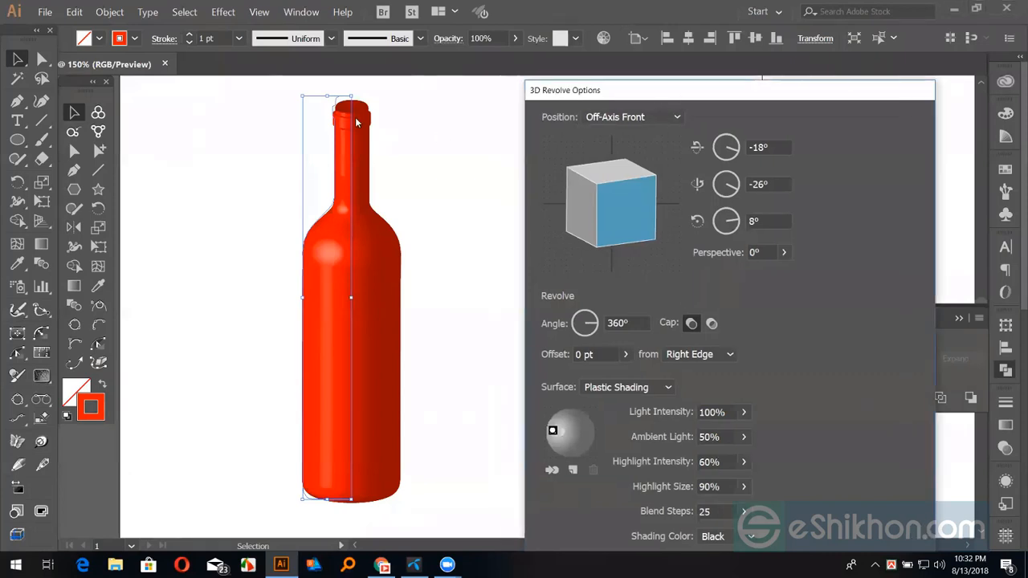
Set the bottle's rotation around the X axis to 0°
click(768, 145)
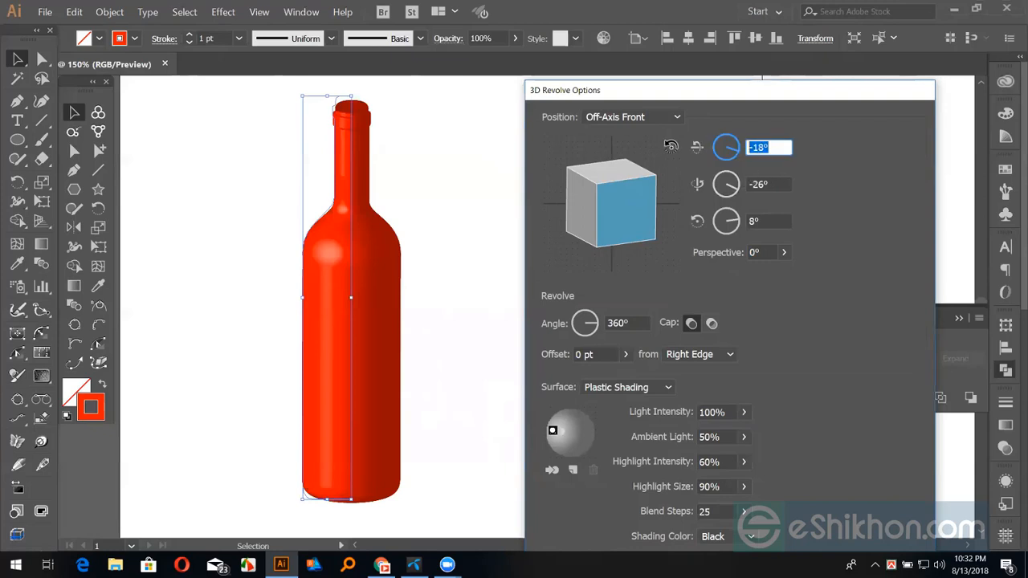
text(0)
click(767, 185)
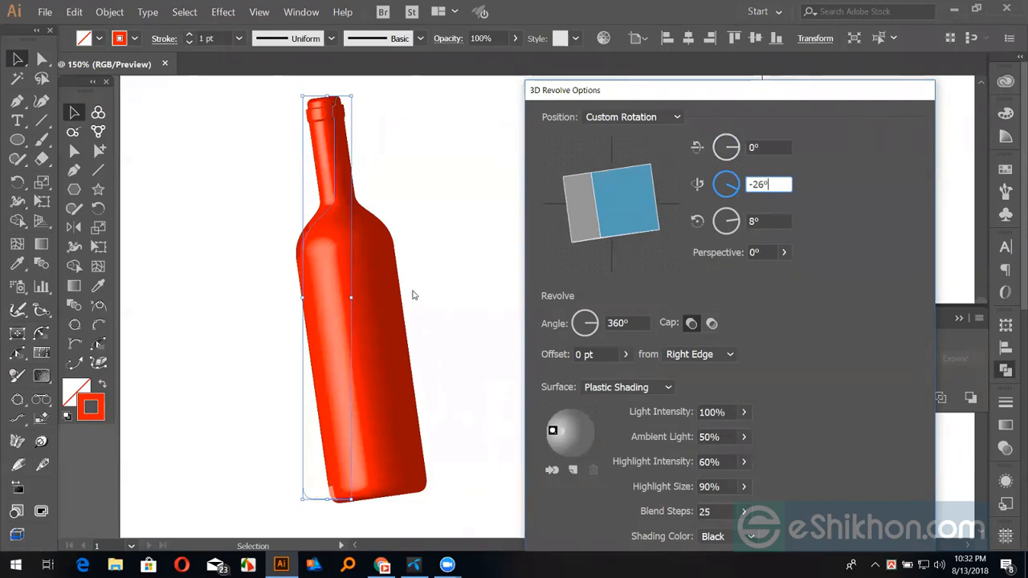
Try larger X-axis rotation values for the bottle, ending with 19°
click(766, 147)
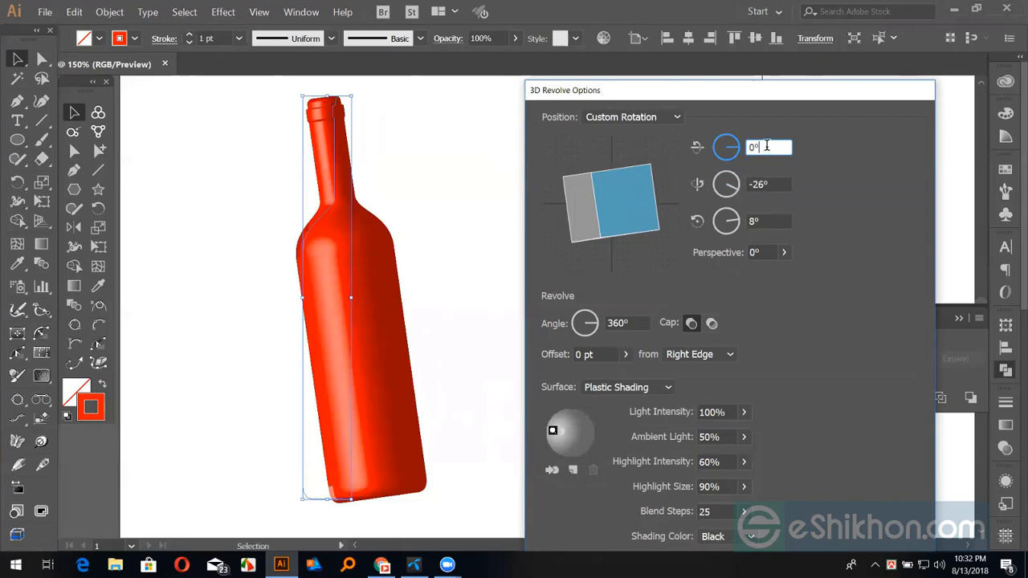
drag(766, 147, 722, 151)
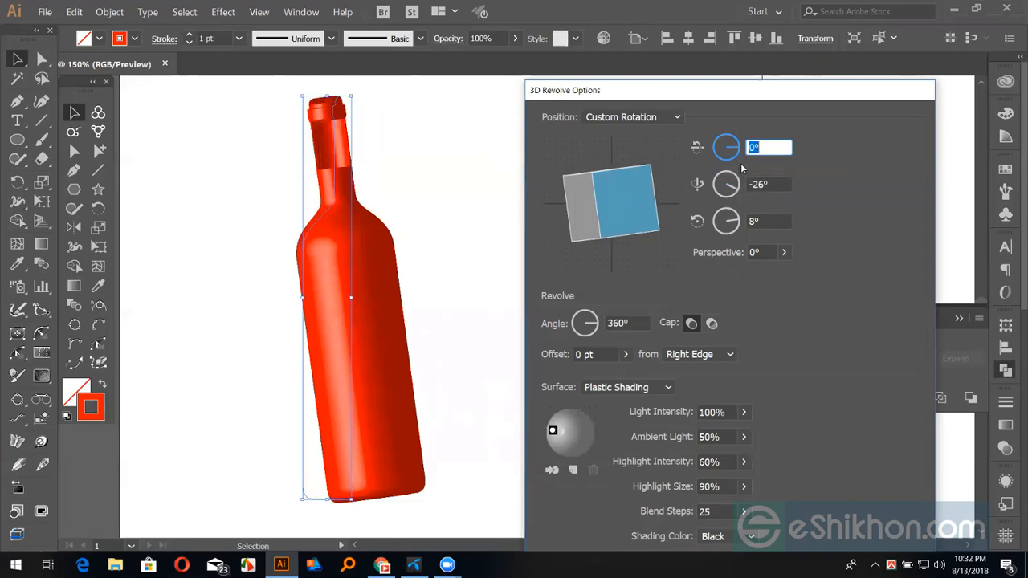
key(Up)
key(Up)
key(Up)
key(Up)
key(Up)
key(Up)
key(Up)
key(Up)
key(Up)
key(Up)
key(Up)
key(Up)
key(Up)
key(Up)
key(Up)
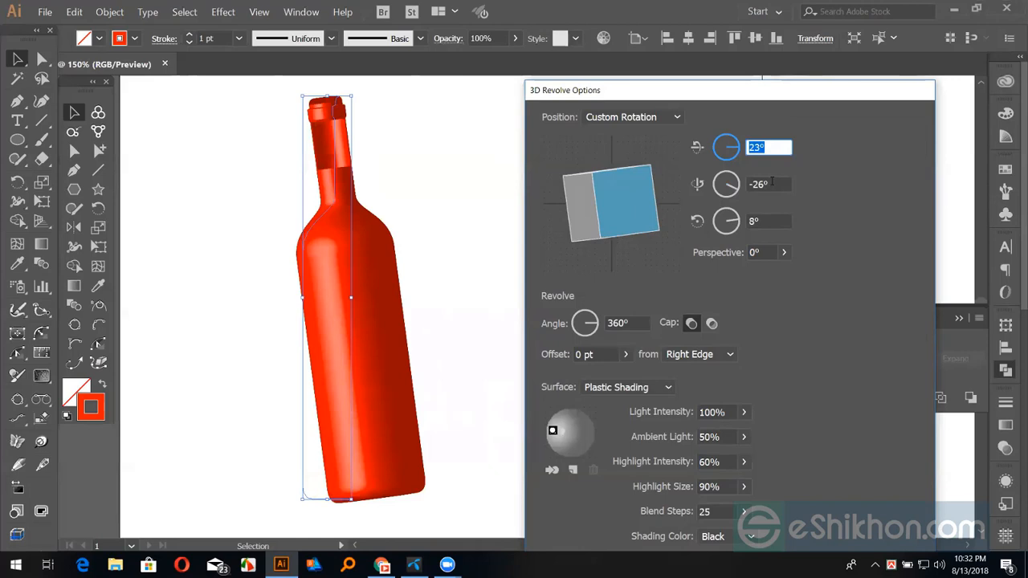
text(19)
click(771, 184)
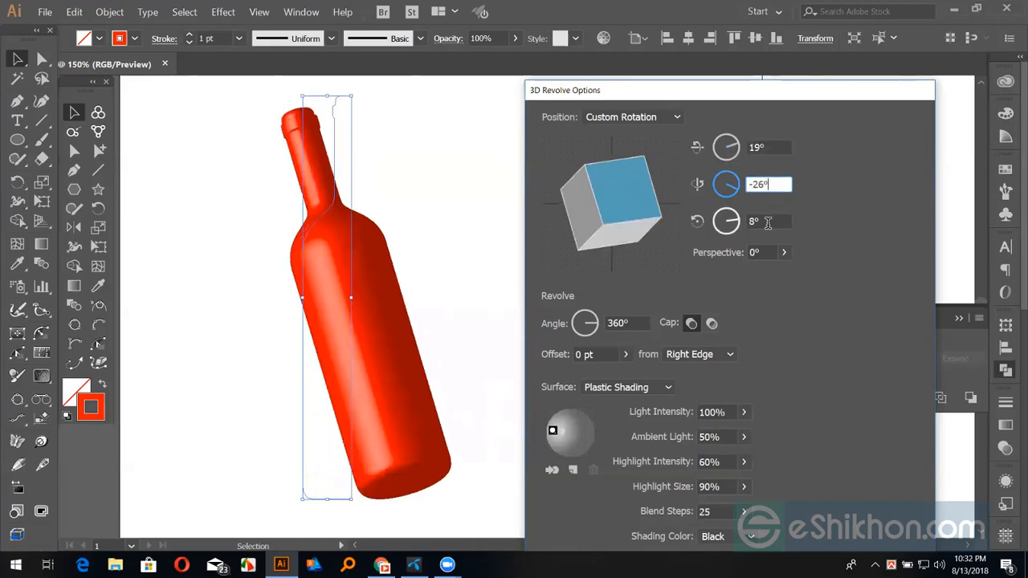
Set the bottle's Y-axis rotation to 0° and its X-axis rotation back to 0°
click(769, 222)
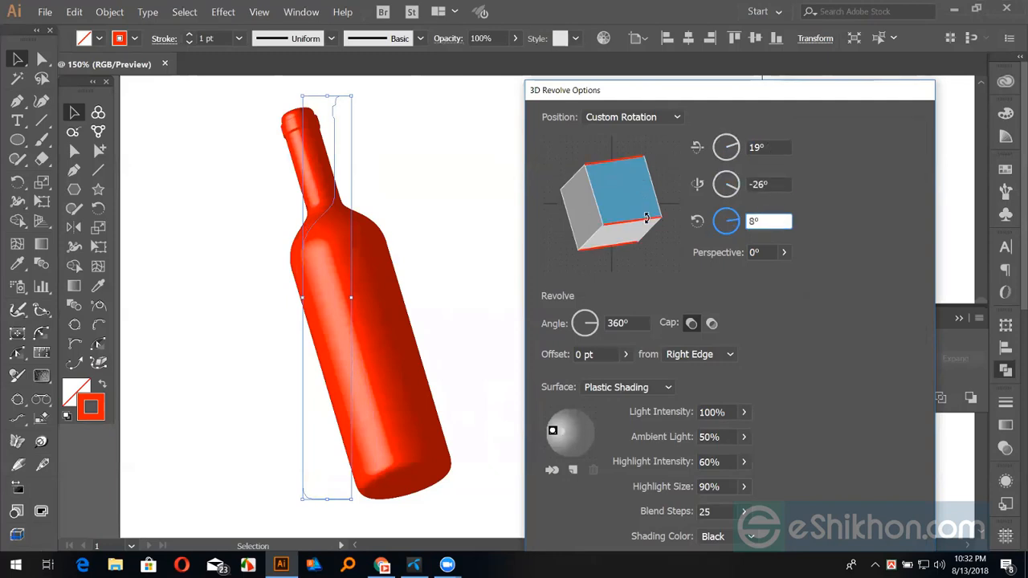
drag(777, 187, 702, 188)
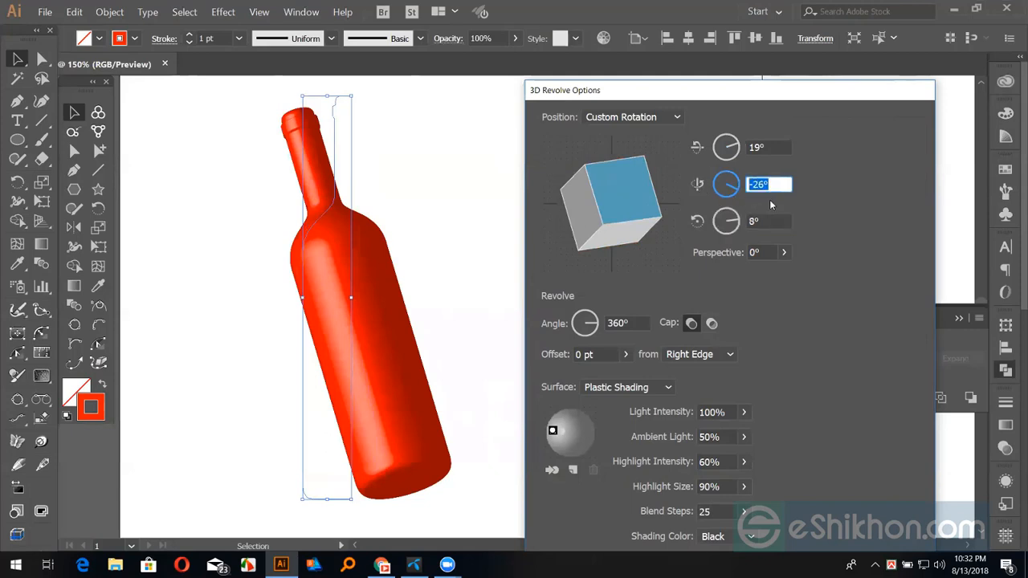
text(0)
key(Tab)
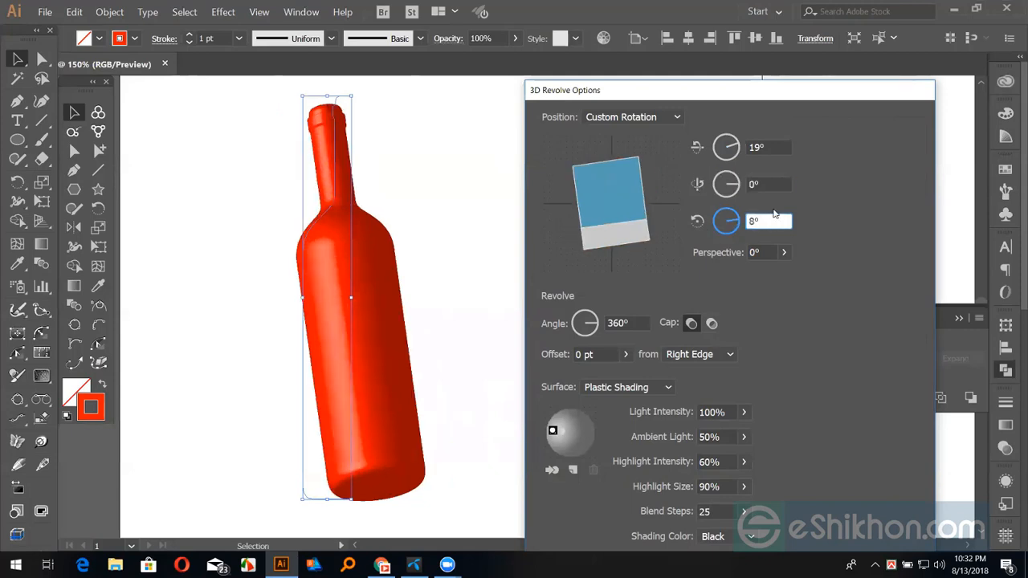
drag(776, 147, 707, 146)
text(0)
click(775, 184)
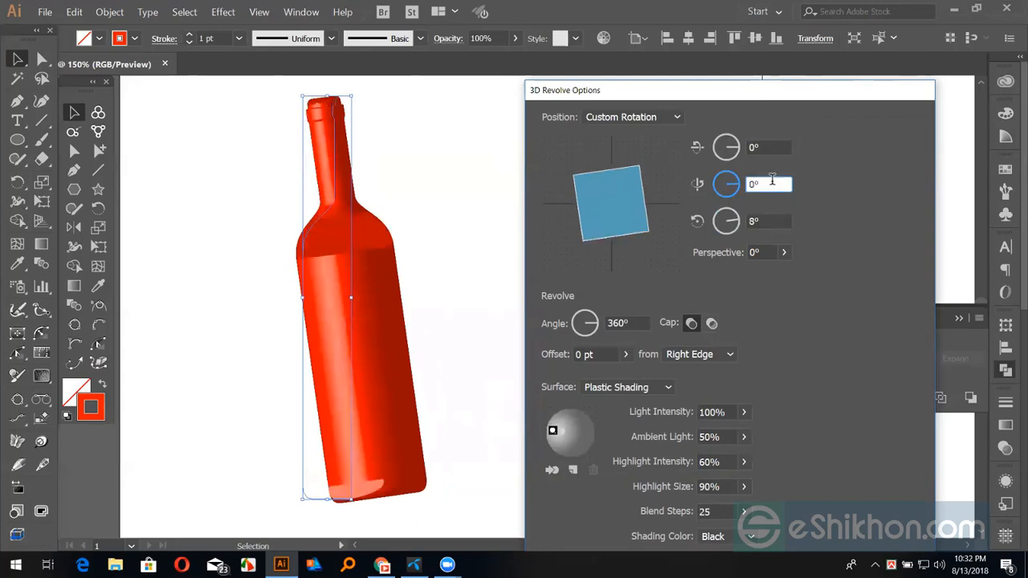
key(shift+Tab)
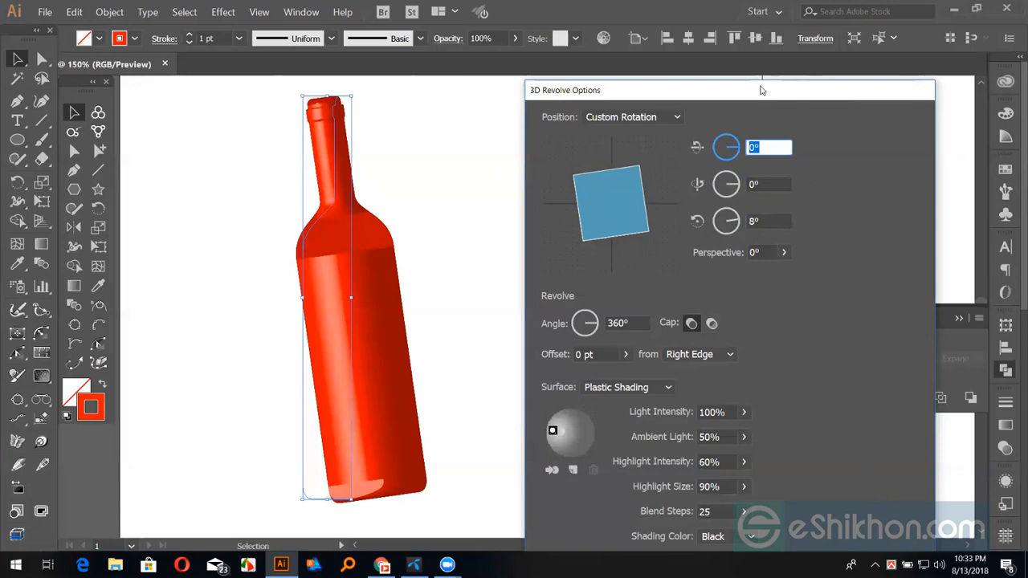
Increase the bottle's X-axis rotation step by step to 26°
drag(762, 90, 713, 17)
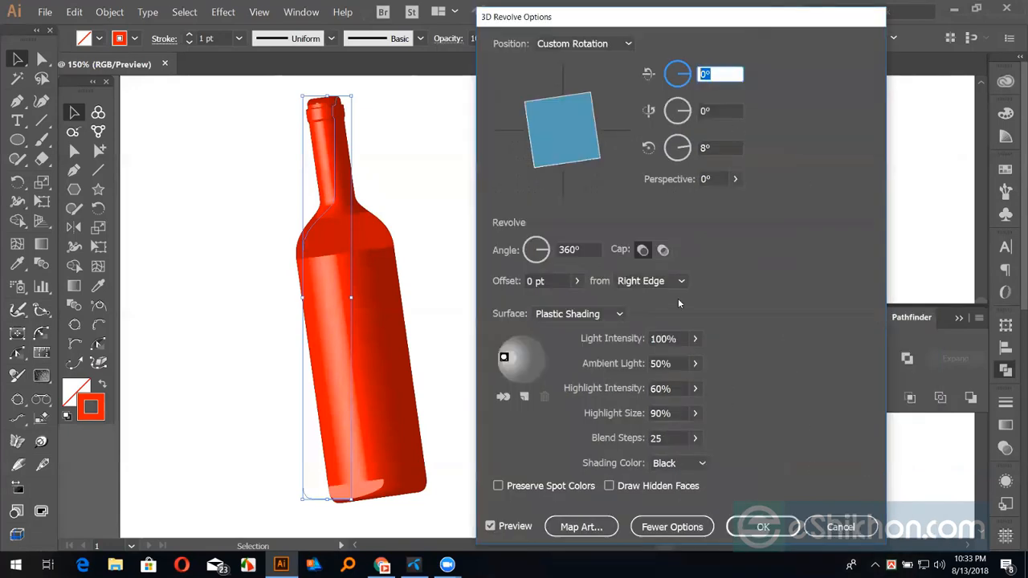
drag(726, 74, 661, 76)
key(Up)
key(Up)
key(Up)
key(Up)
key(Up)
key(Up)
key(Up)
key(Up)
key(Up)
key(Up)
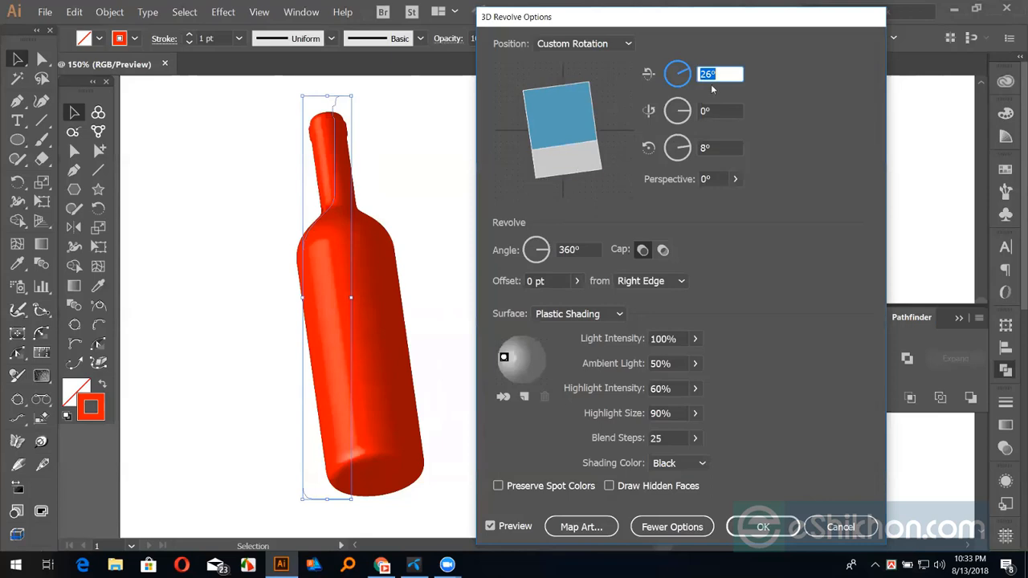
Straighten the bottle with the preview cube until the Z-axis rotation is 0°, and set the Y-axis rotation to 0°
drag(599, 159, 599, 160)
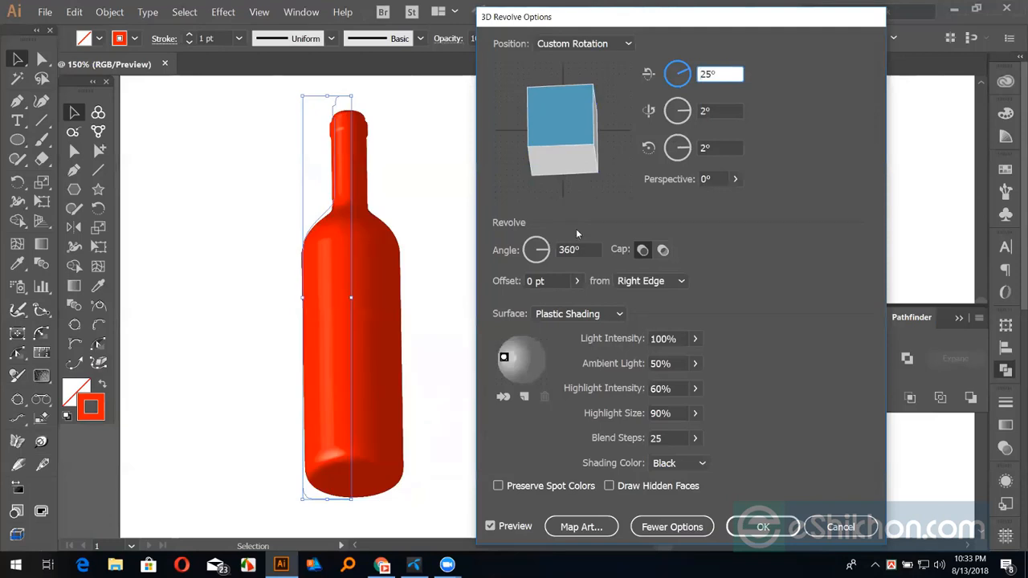
drag(594, 161, 592, 163)
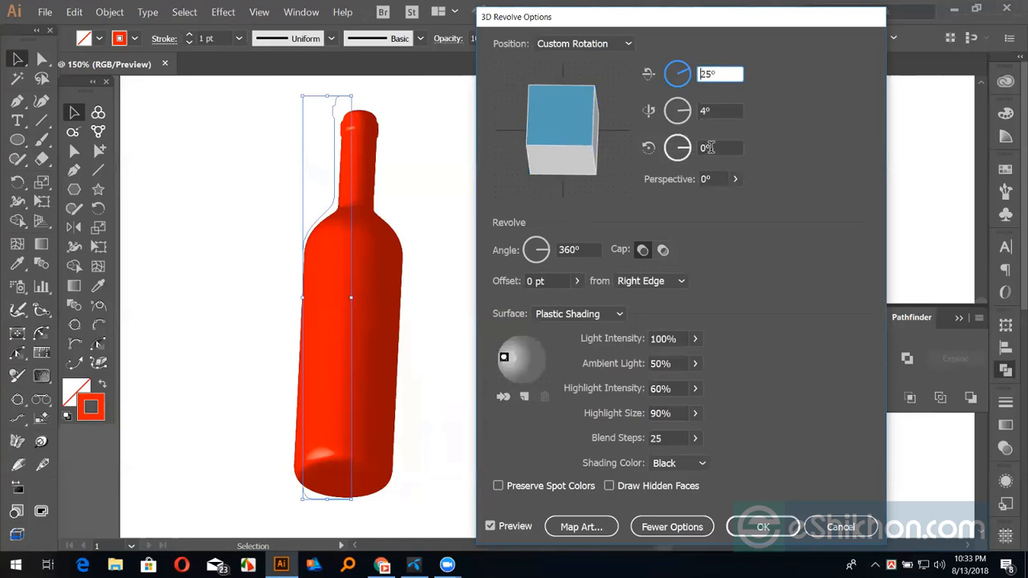
click(720, 111)
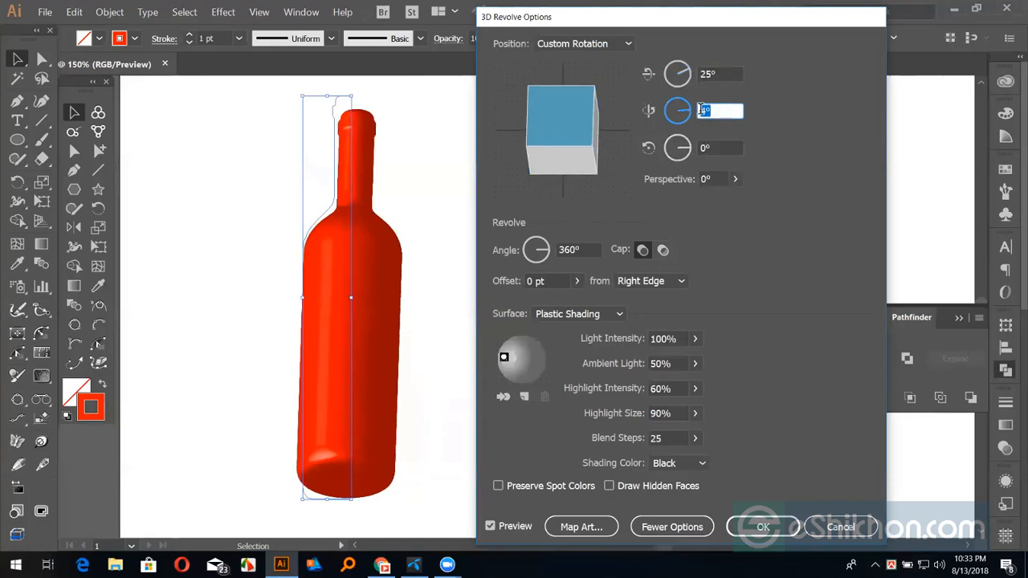
text(0)
click(718, 145)
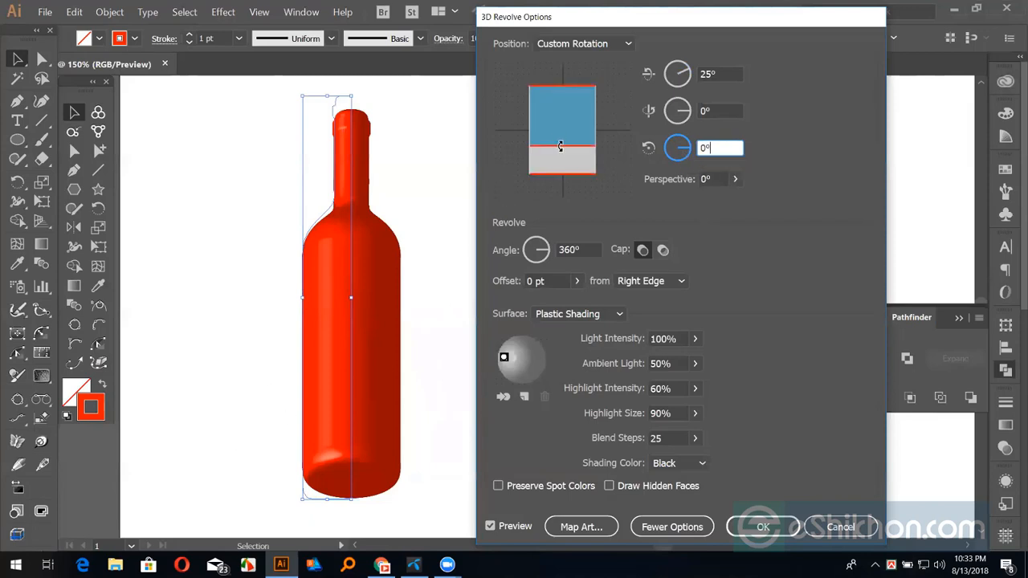
Turn the preview cube until the X-axis rotation is 0° and apply the 3D Revolve effect
drag(557, 145, 542, 199)
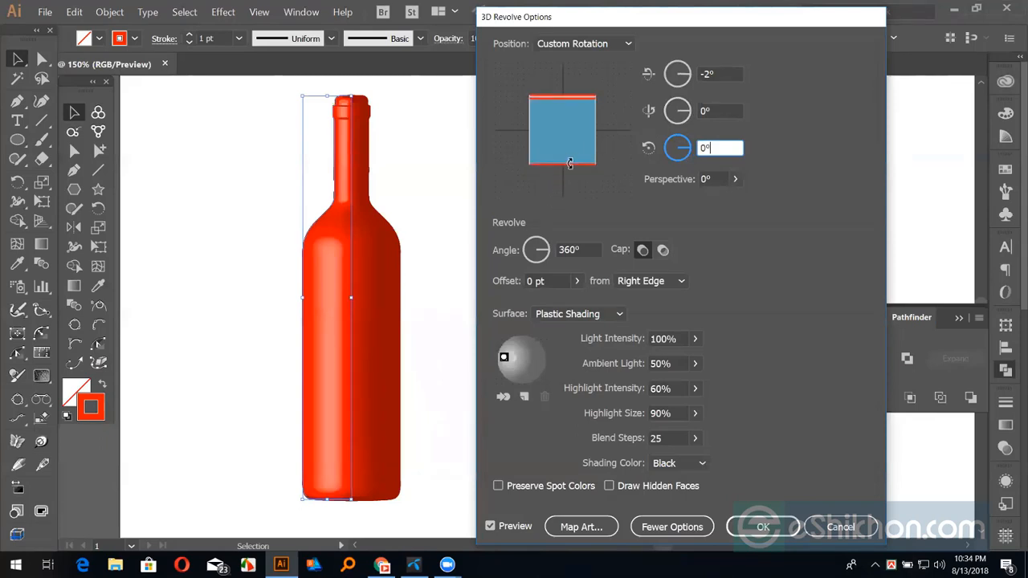
drag(569, 163, 552, 197)
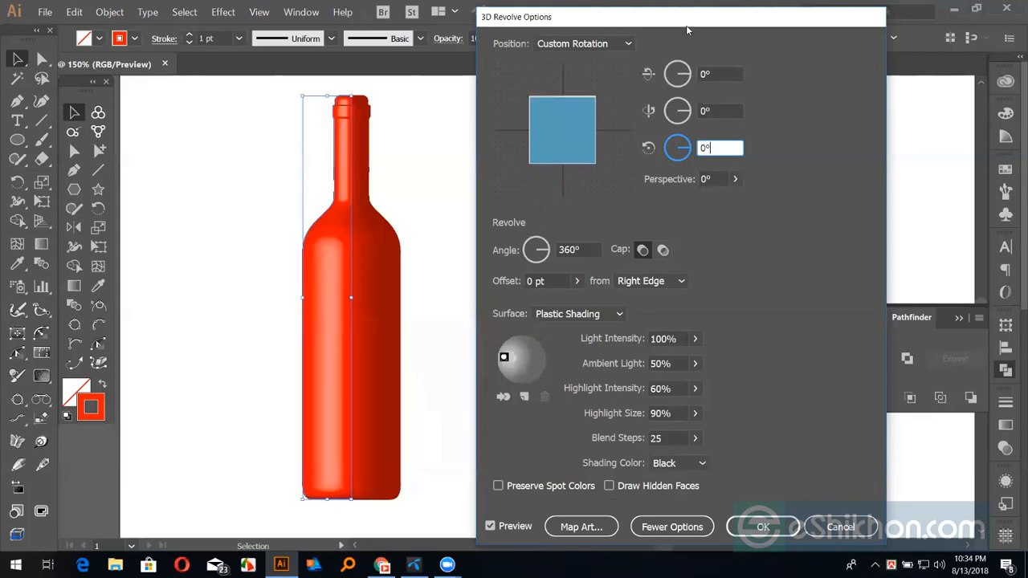
drag(635, 25, 655, 12)
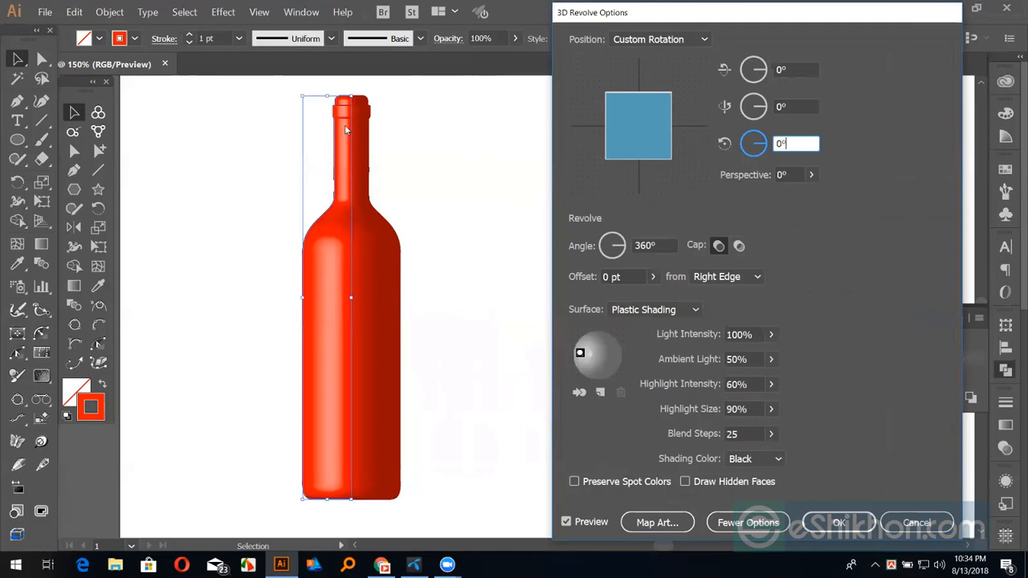
click(839, 522)
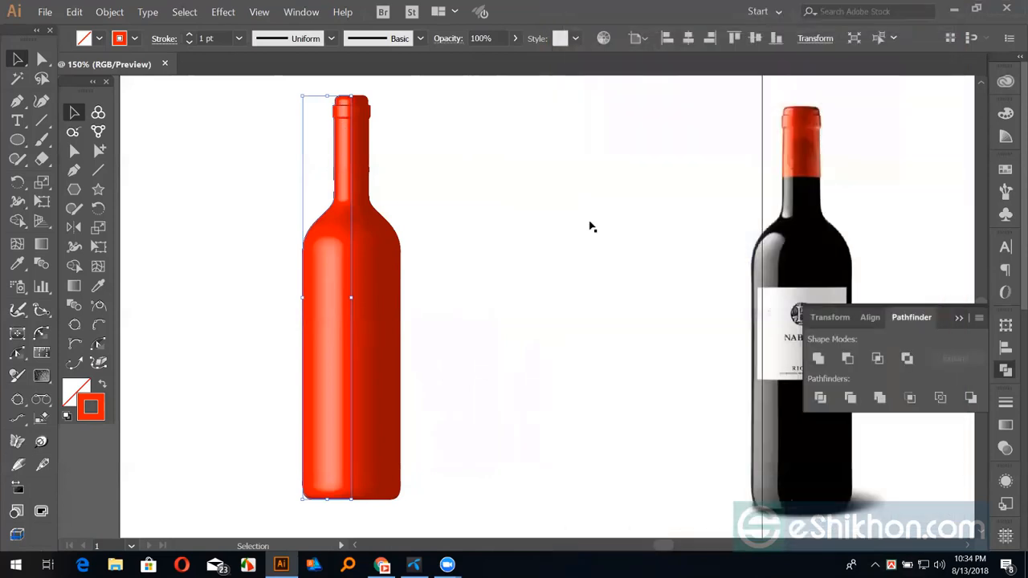
Reselect the revolved bottle and change its stroke colour to black from the swatches
click(453, 214)
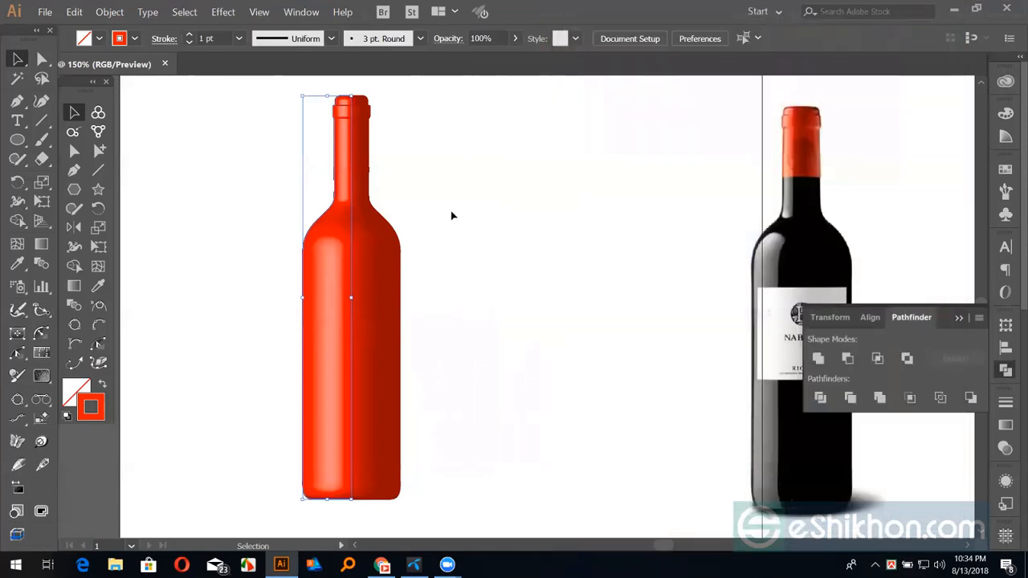
click(346, 288)
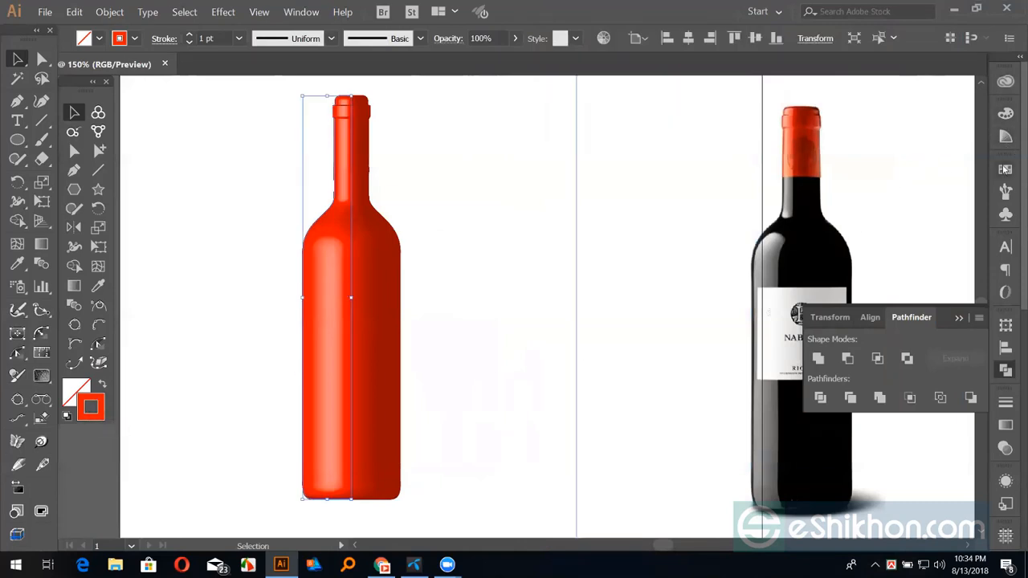
click(1006, 169)
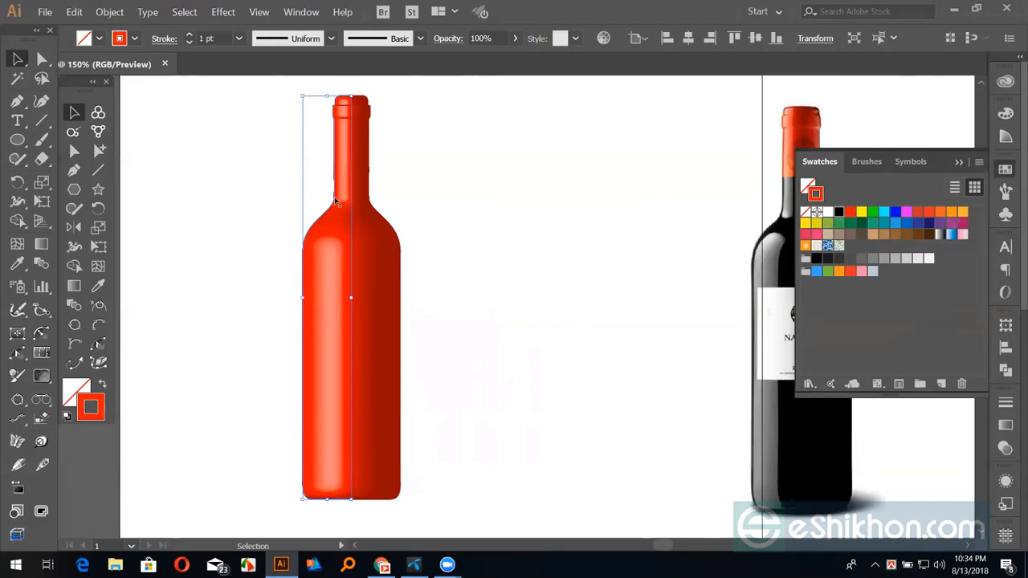
key(ctrl+z)
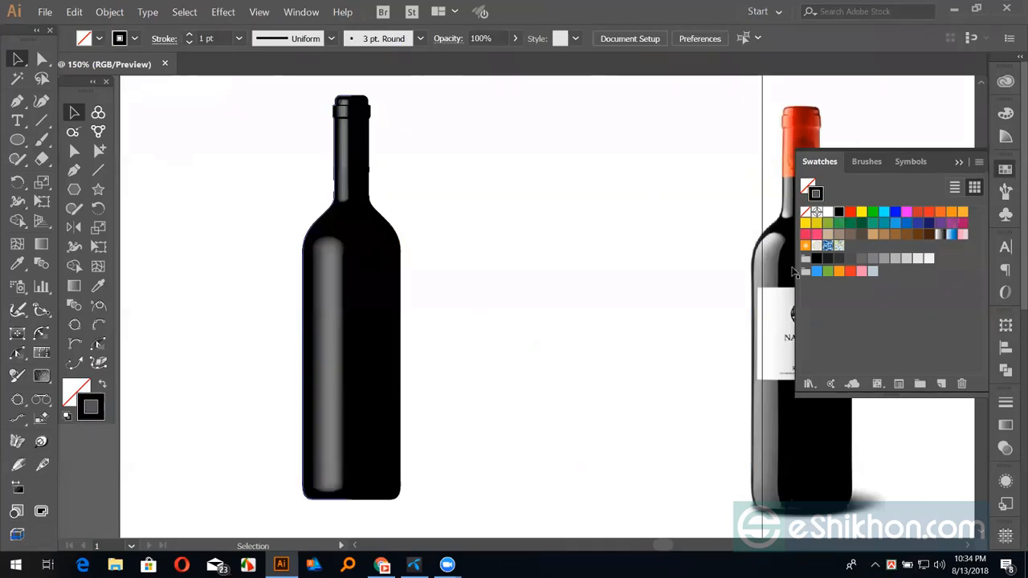
Try several bright stroke swatches on the bottle, including cyan and red, and finish with black
click(861, 215)
click(883, 214)
click(895, 214)
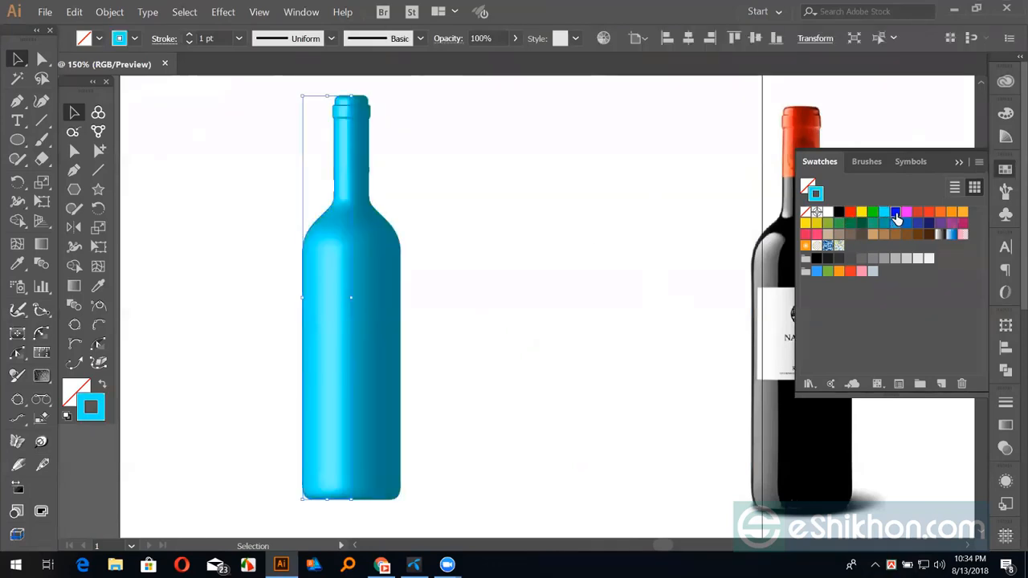
click(928, 215)
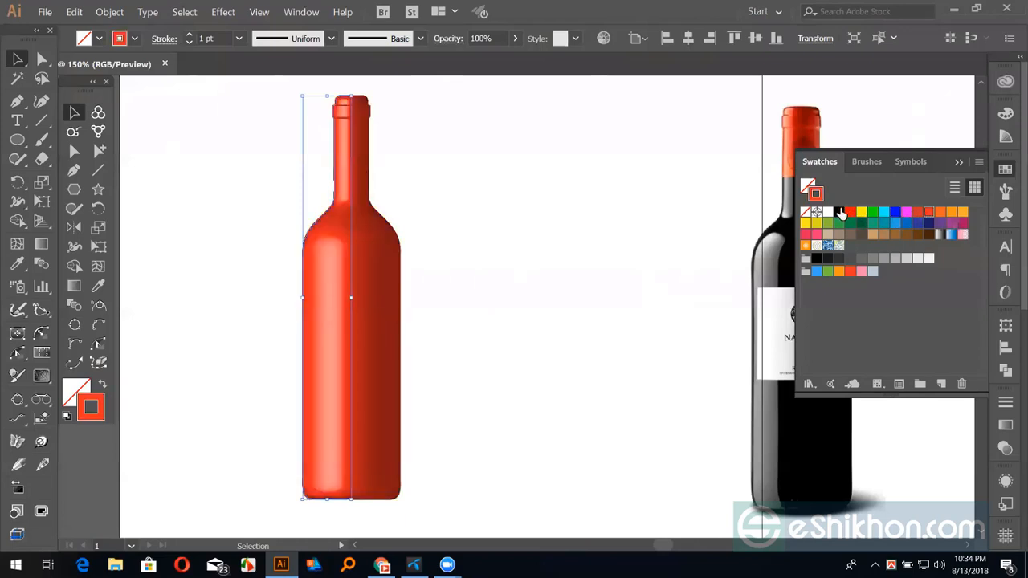
click(838, 212)
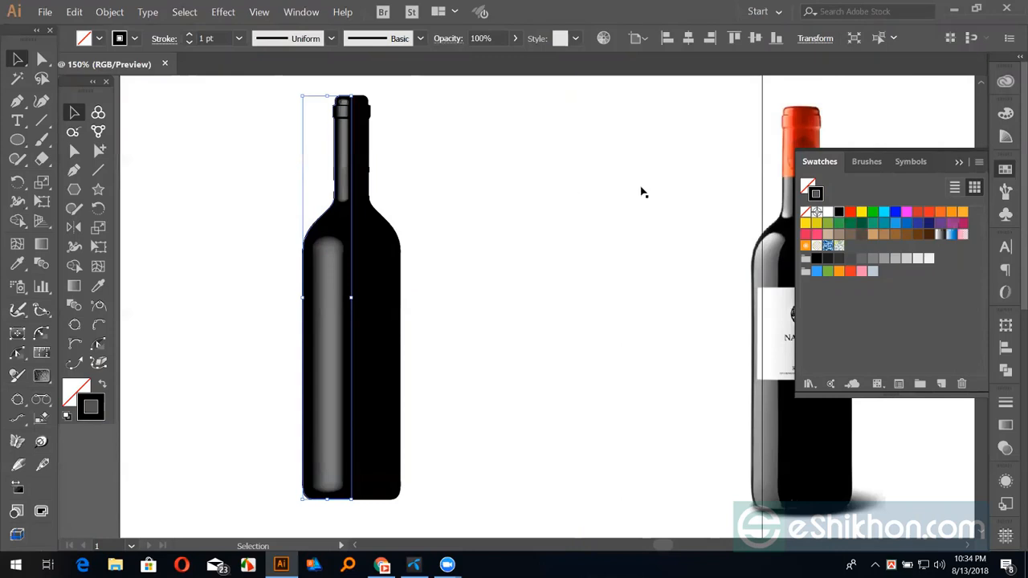
Draw a small upright rectangle in the empty area beside the black bottle and fill it with RGB Red
click(709, 202)
key(ctrl+2)
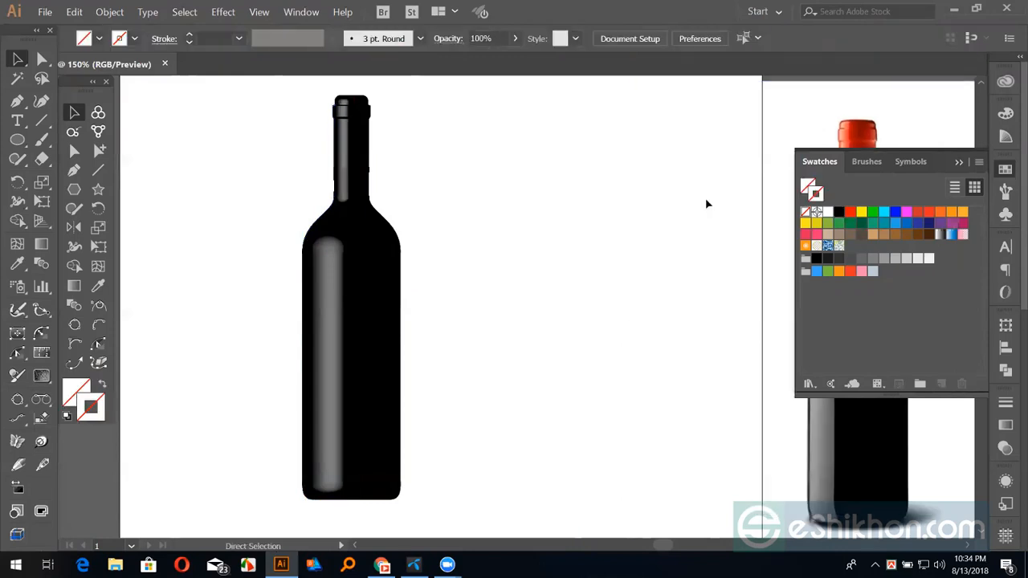
click(956, 163)
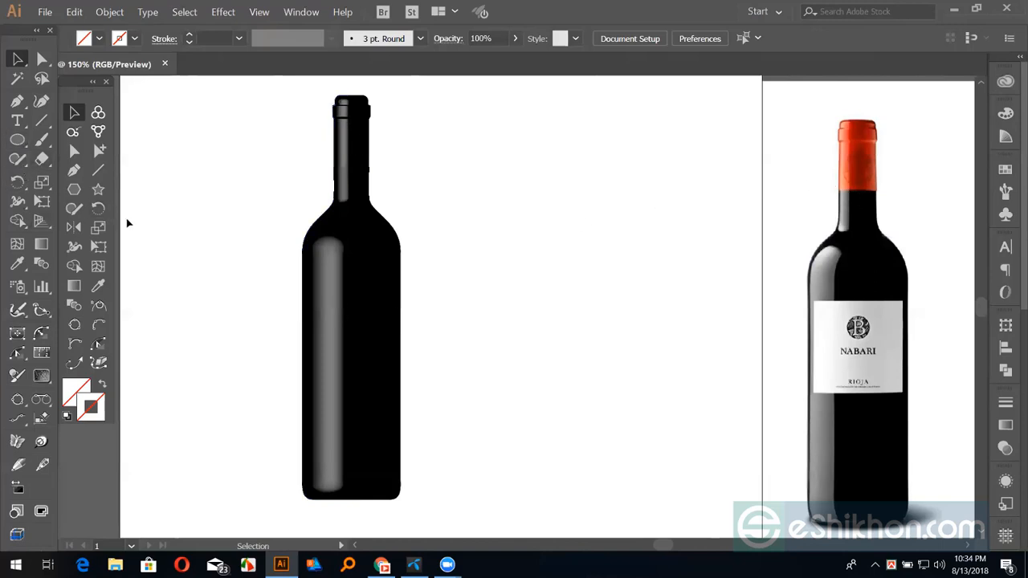
key(m)
mouse_move(547, 119)
mouse_down()
mouse_move(564, 173)
mouse_move(596, 219)
mouse_up()
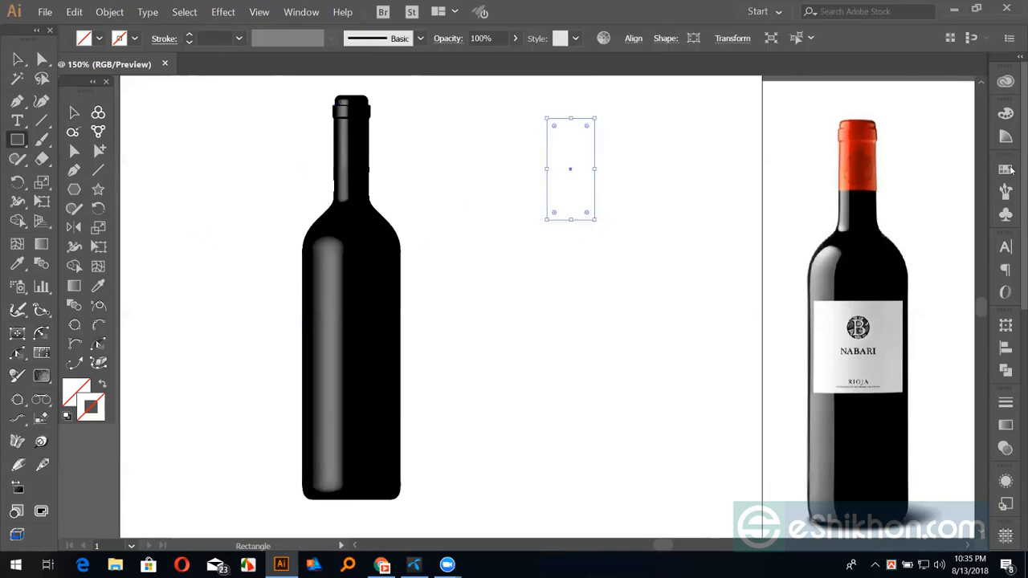
click(1006, 169)
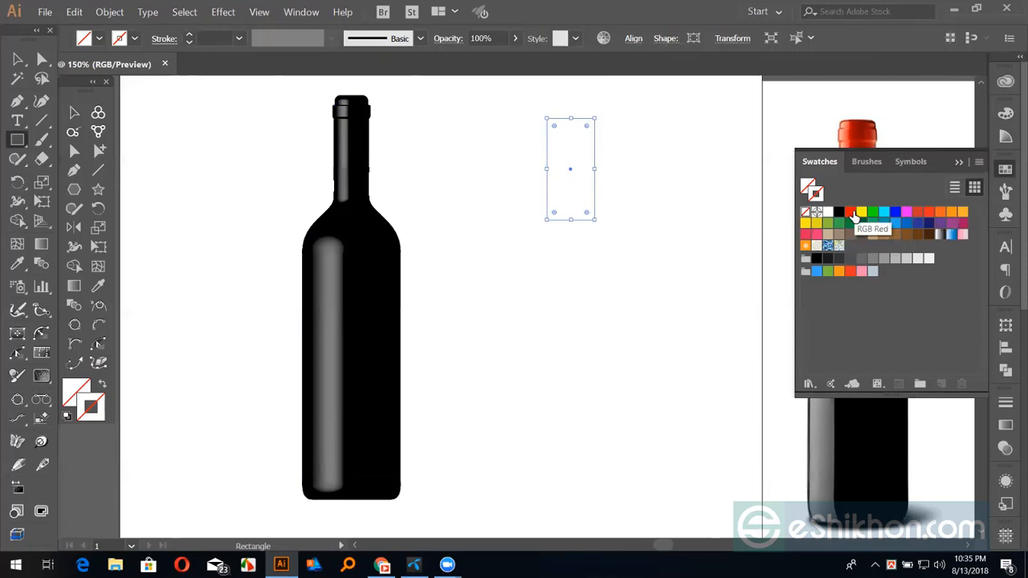
click(852, 214)
click(17, 59)
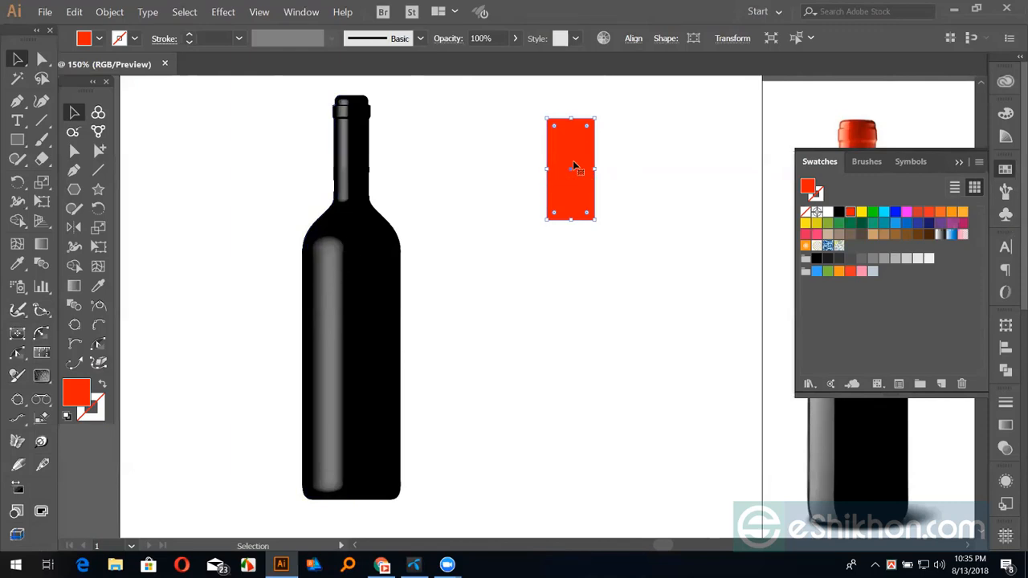
Save the red rectangle as a new symbol with the default options
click(706, 142)
click(575, 152)
click(1006, 214)
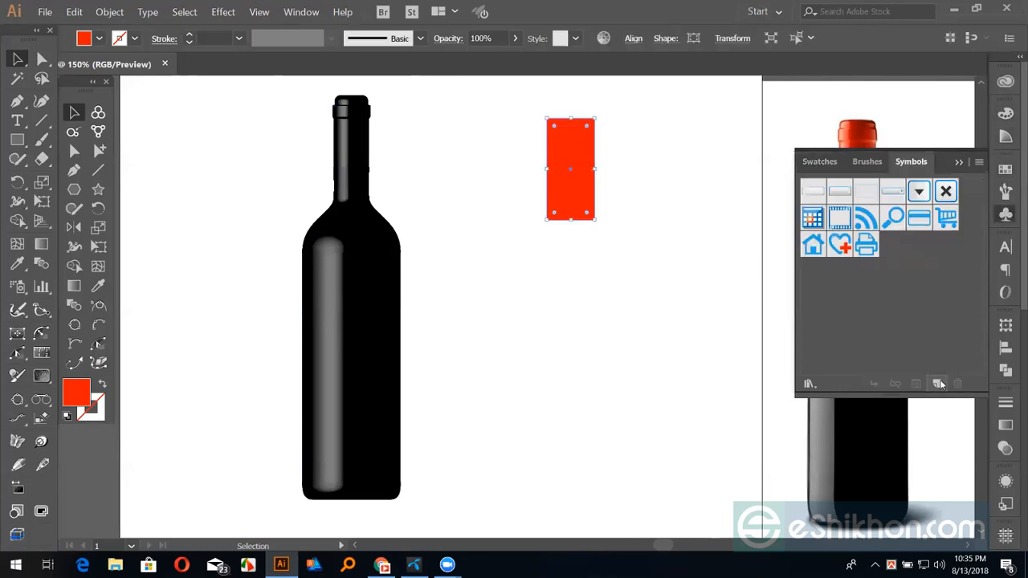
click(940, 384)
key(Return)
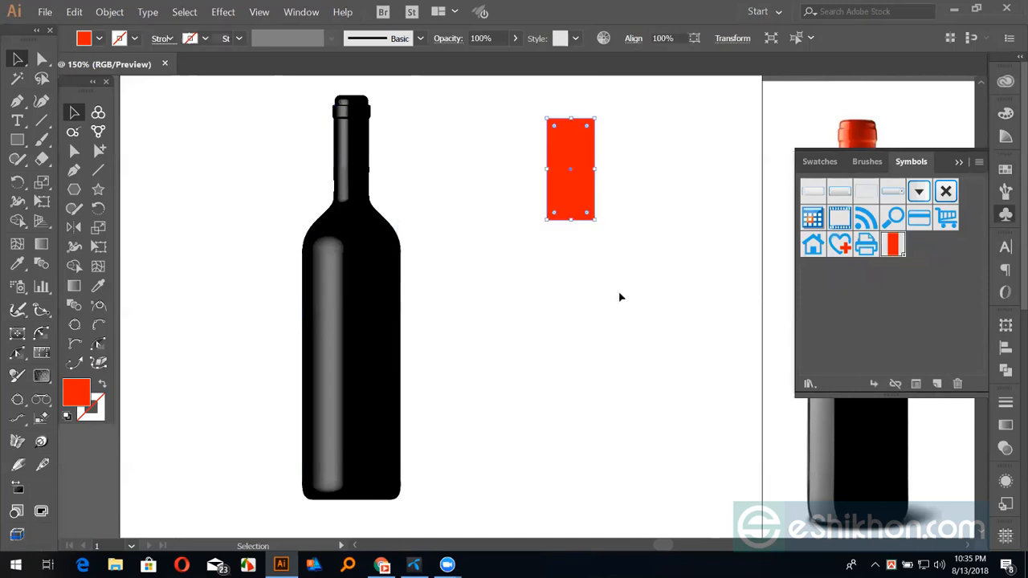
Reopen the bottle's 3D Revolve effect with the preview on and bring up its Map Art settings, keeping the bottle in view
click(394, 198)
click(341, 158)
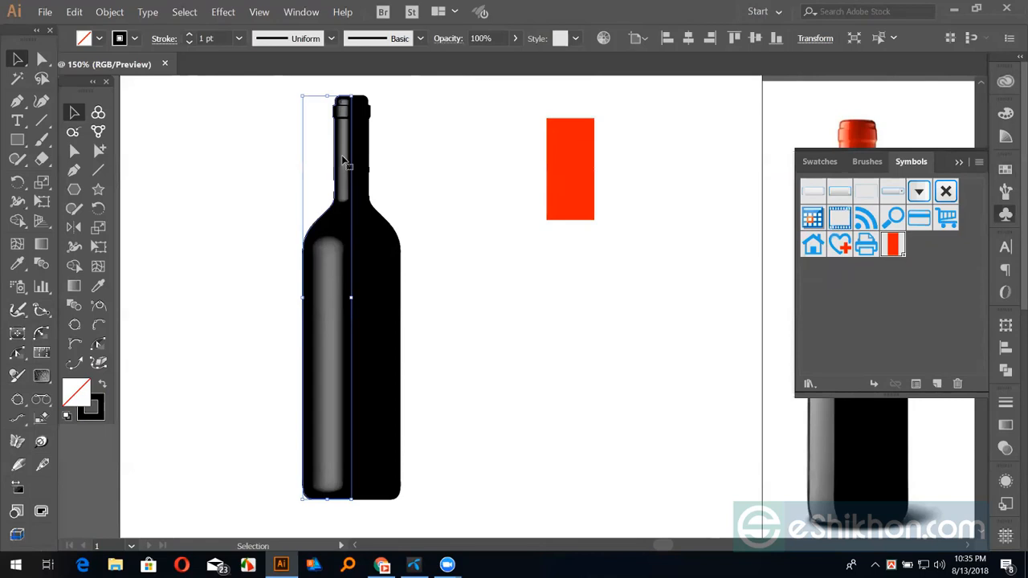
click(1007, 482)
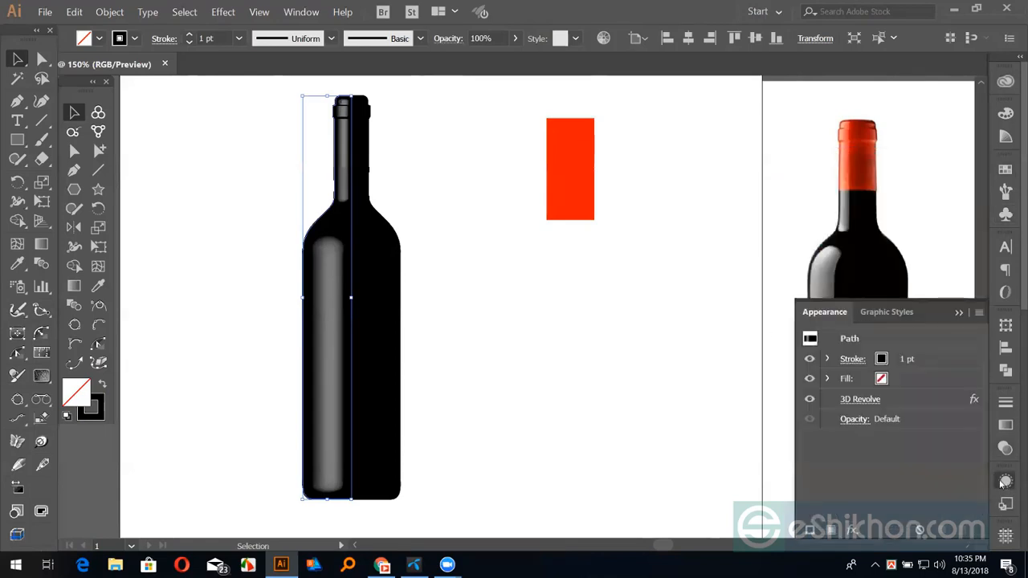
click(866, 401)
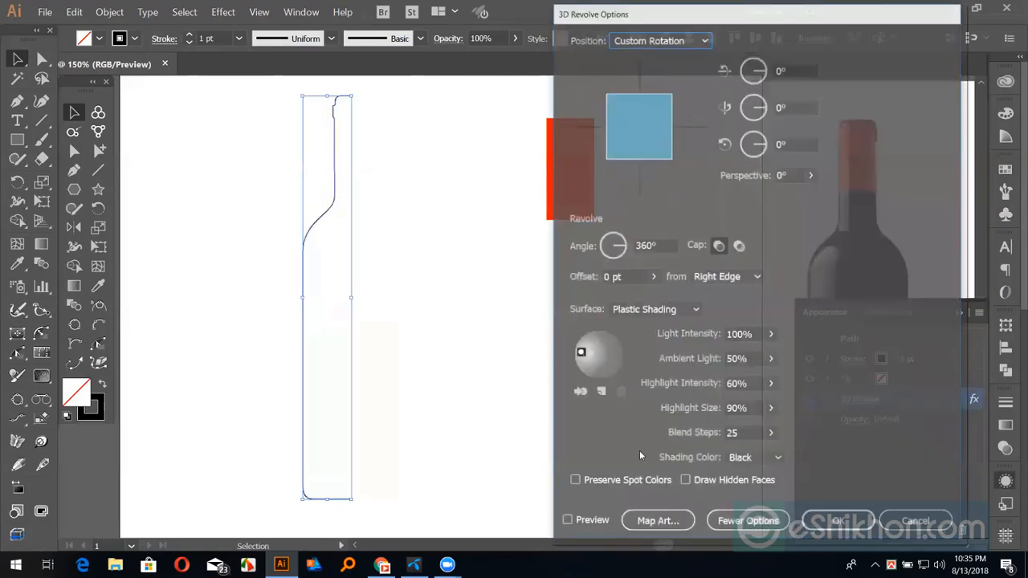
click(568, 521)
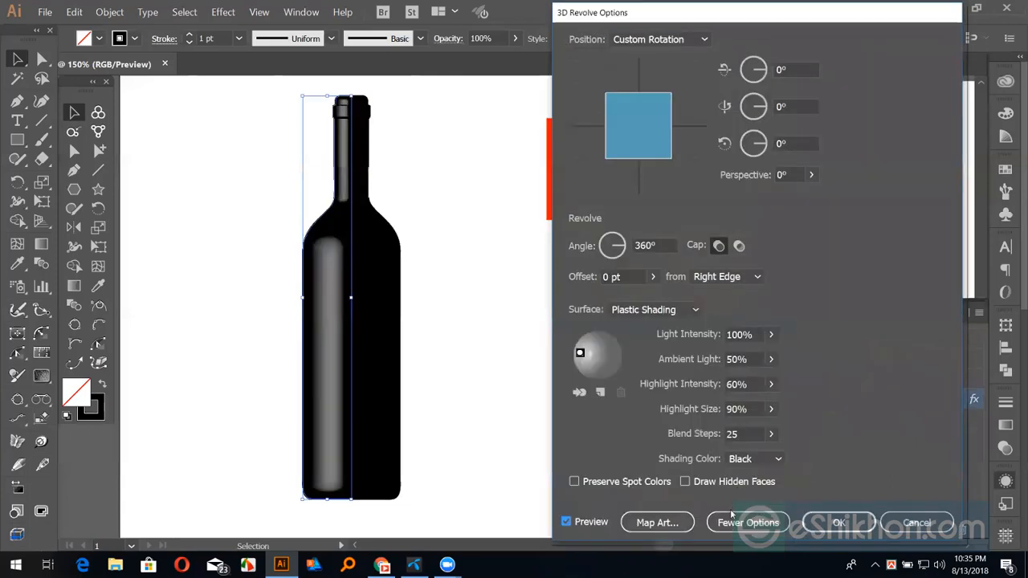
click(732, 528)
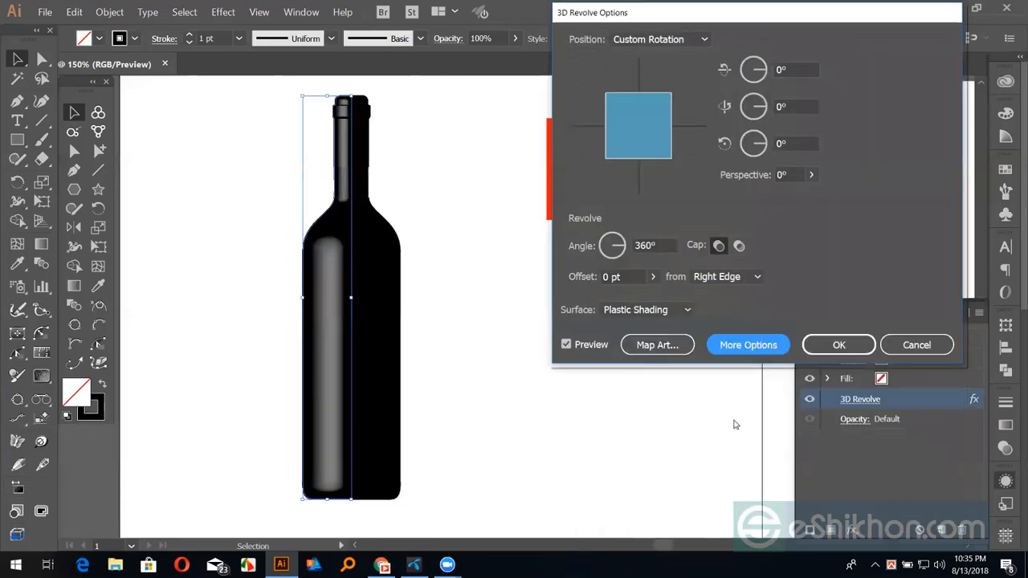
click(649, 346)
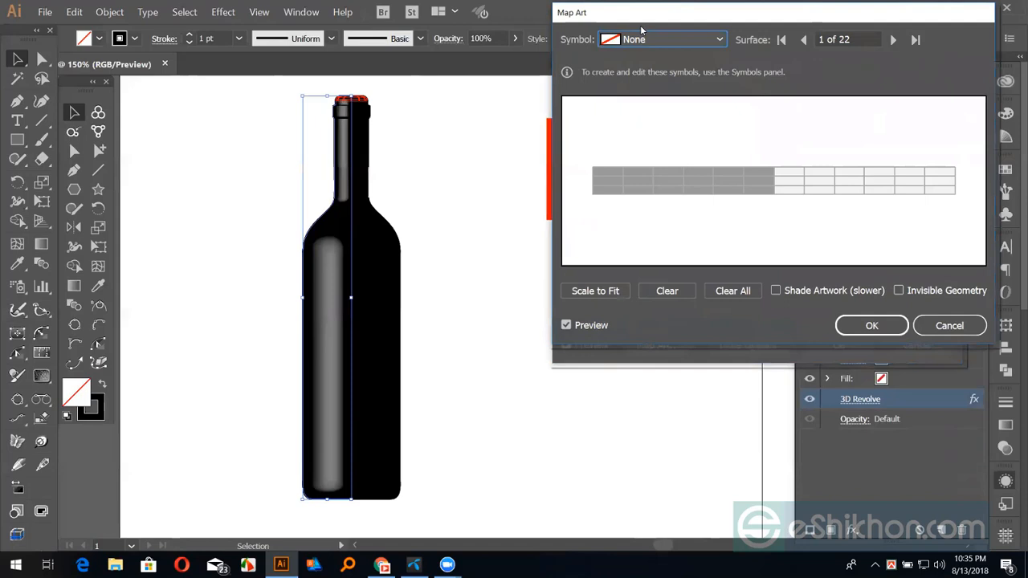
drag(640, 25, 629, 93)
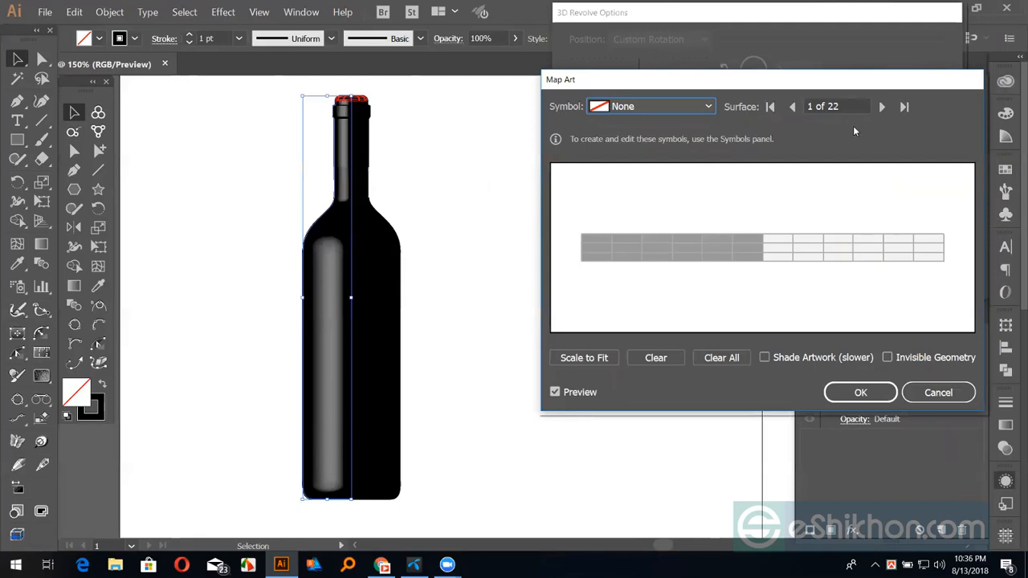
Step through the bottle's mappable surfaces to surface 16 of 22, the upper neck just below the lip
click(848, 106)
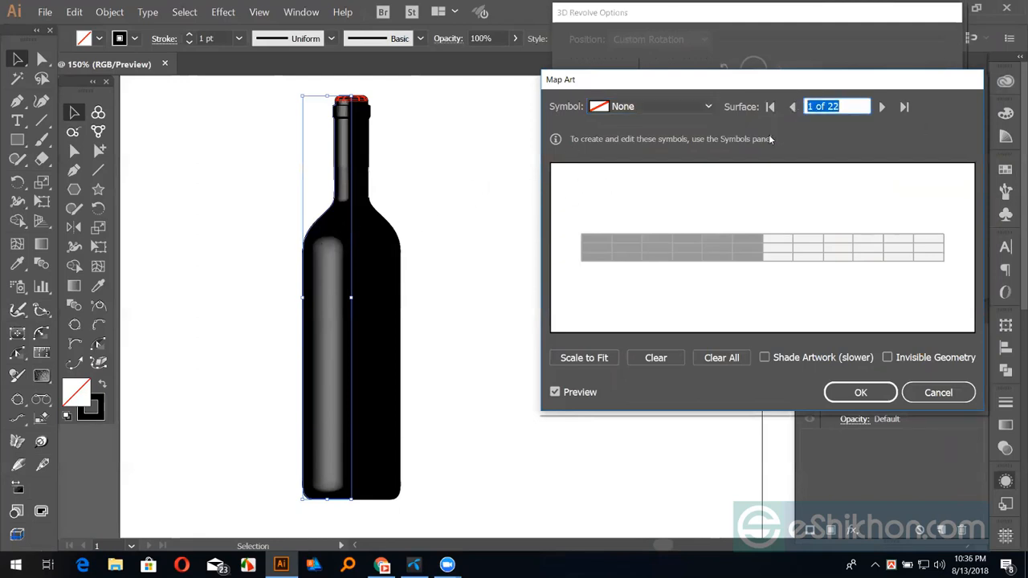
click(811, 106)
click(882, 108)
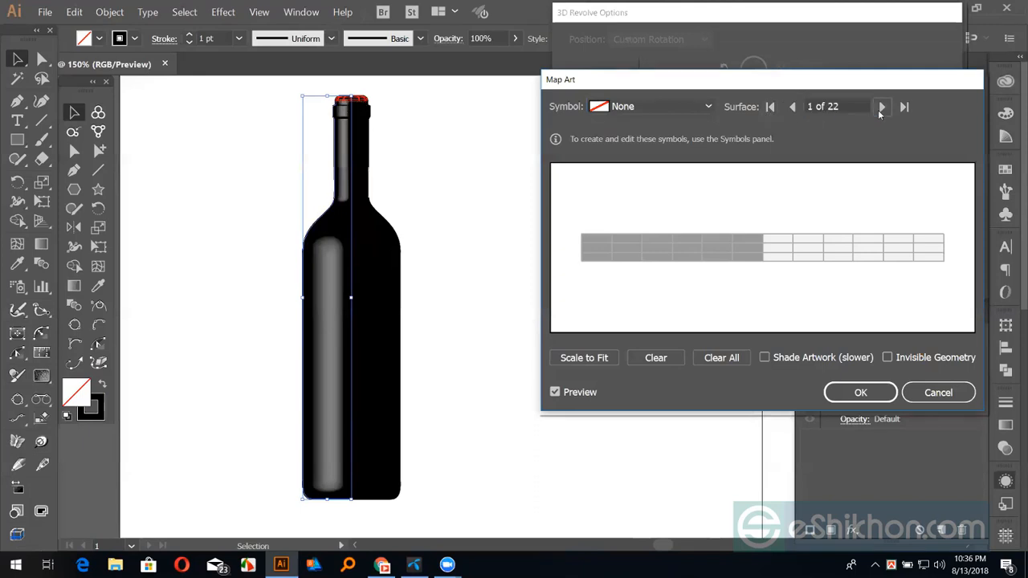
click(881, 108)
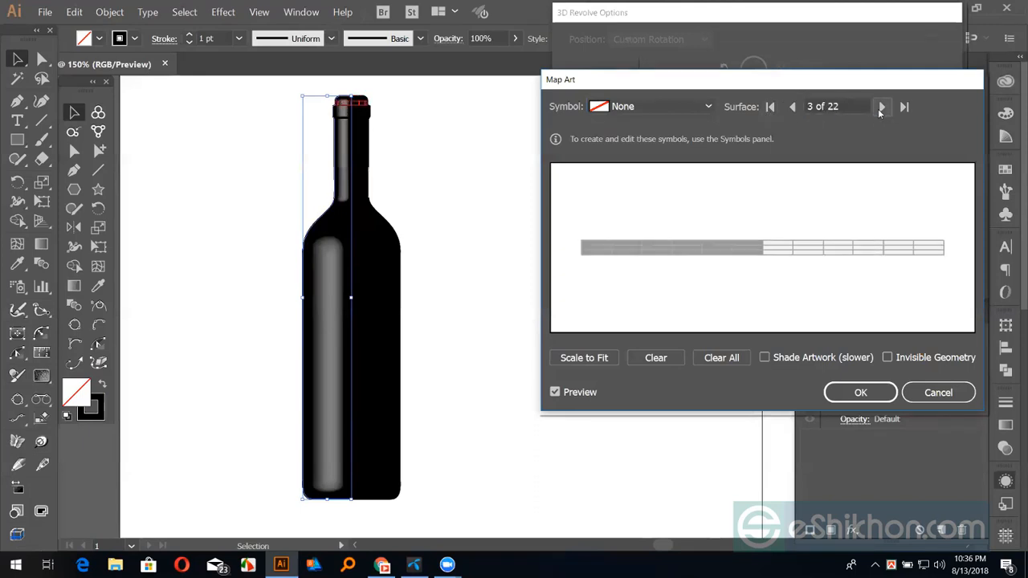
click(880, 110)
click(881, 109)
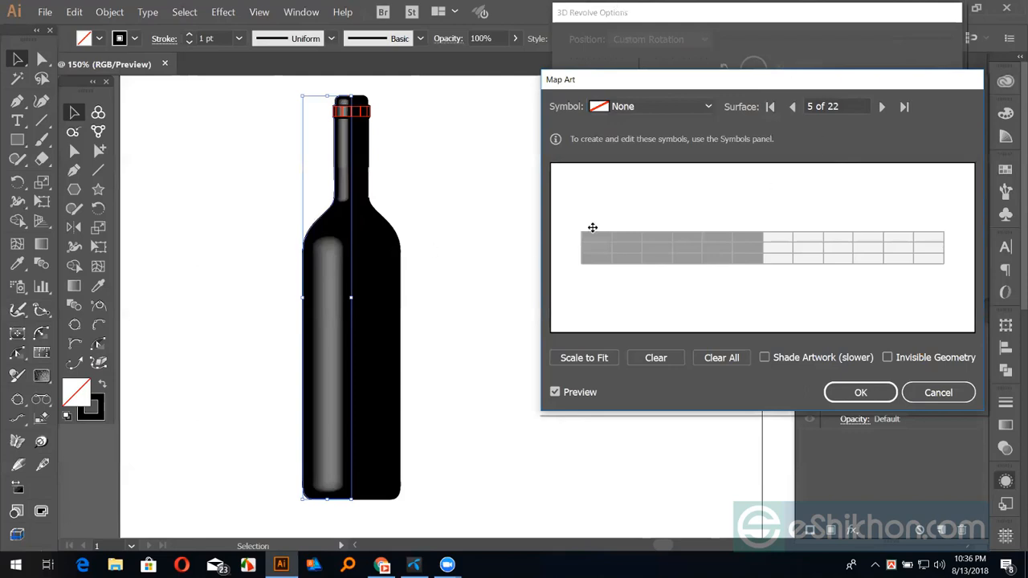
click(879, 111)
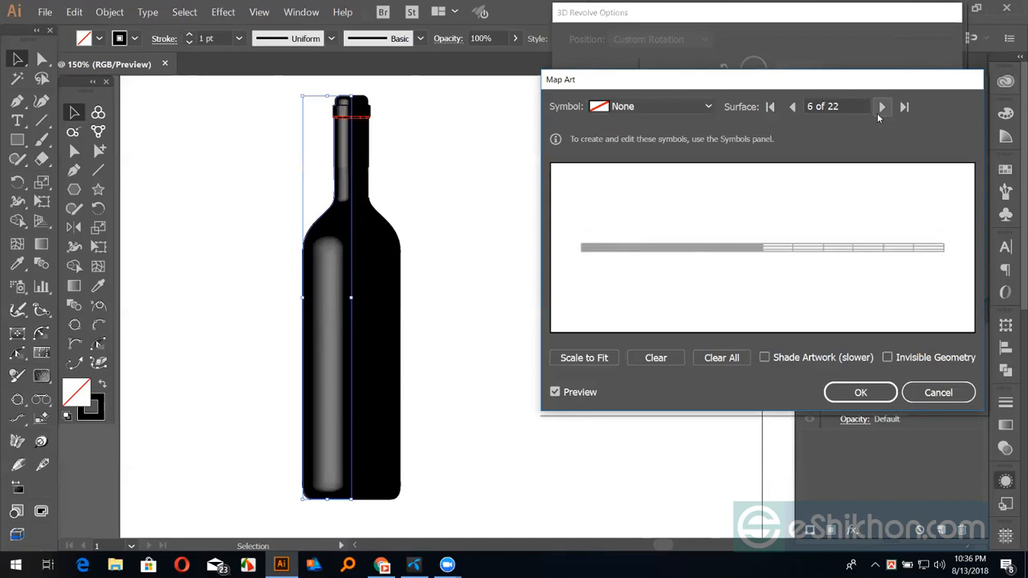
click(879, 111)
click(881, 109)
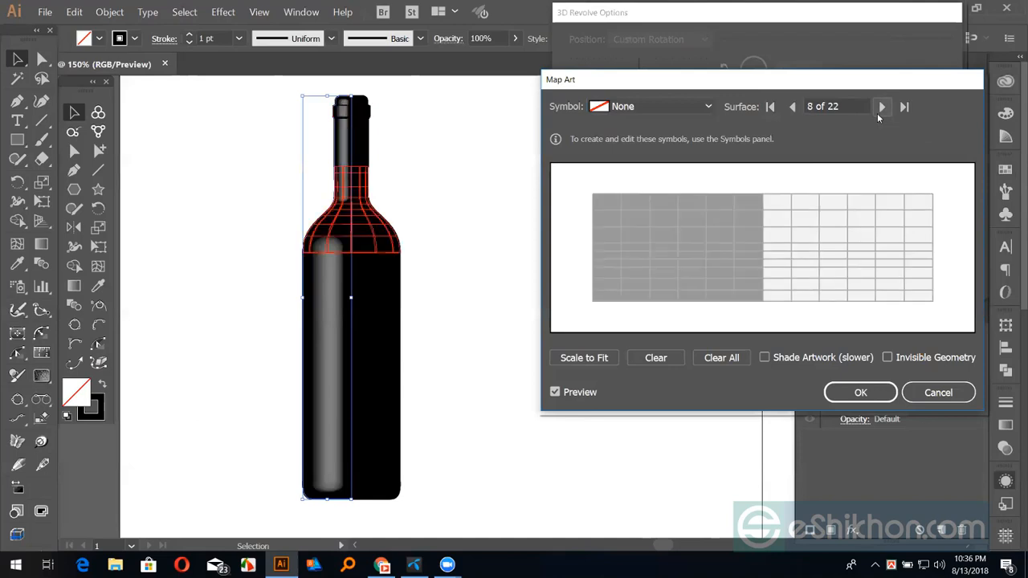
click(881, 109)
click(878, 116)
click(878, 117)
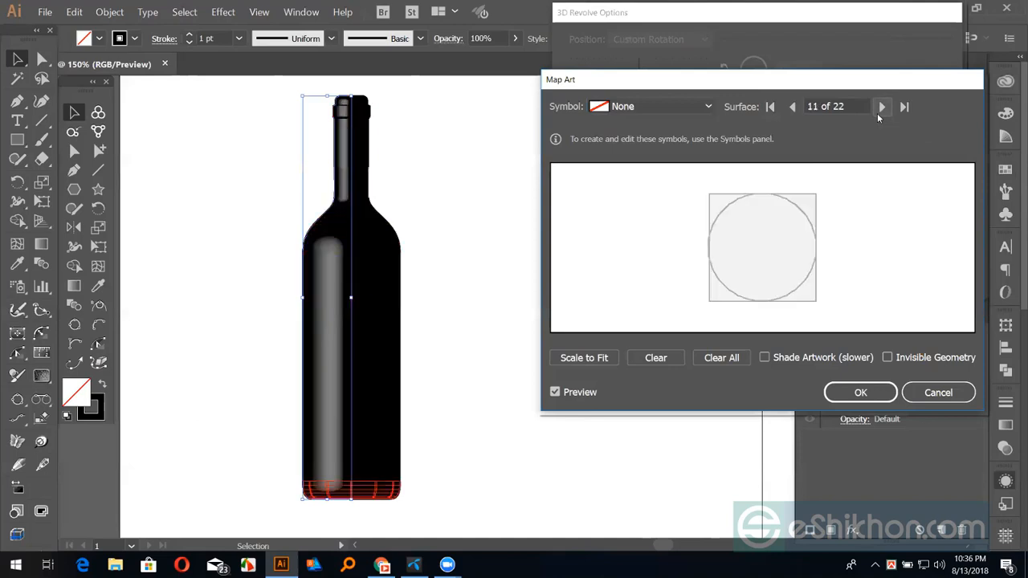
click(878, 117)
click(877, 113)
click(877, 114)
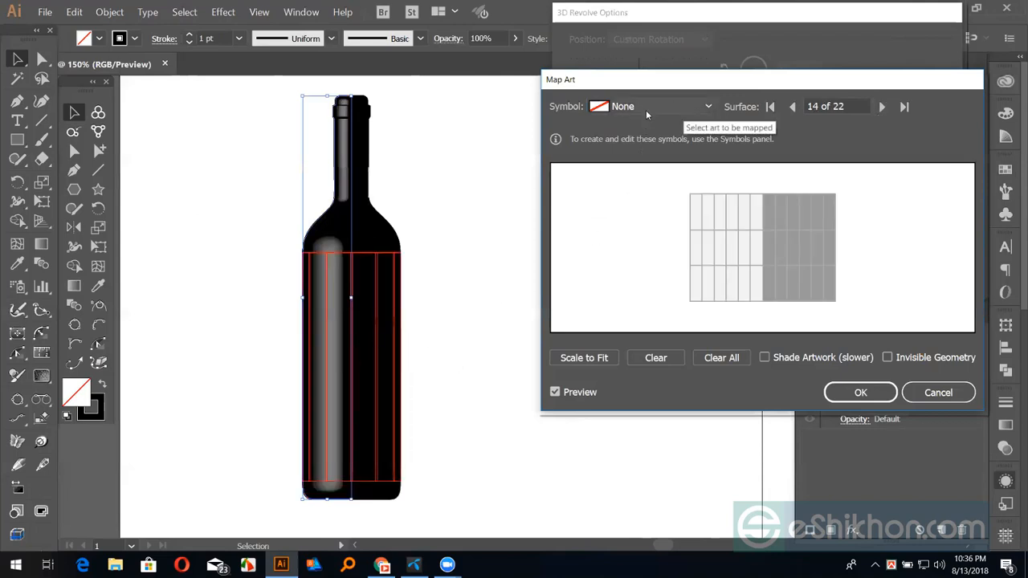
click(878, 107)
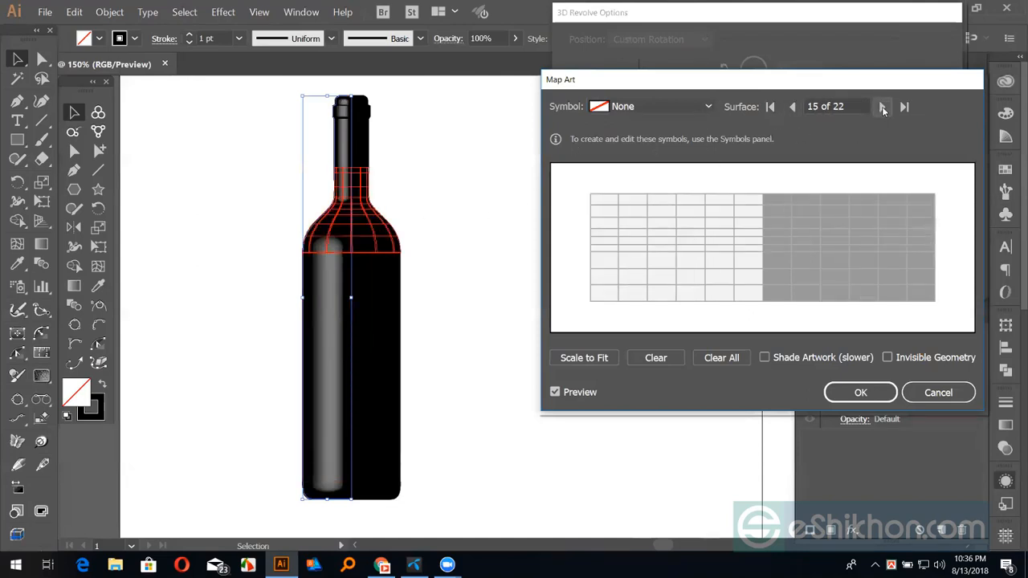
click(883, 107)
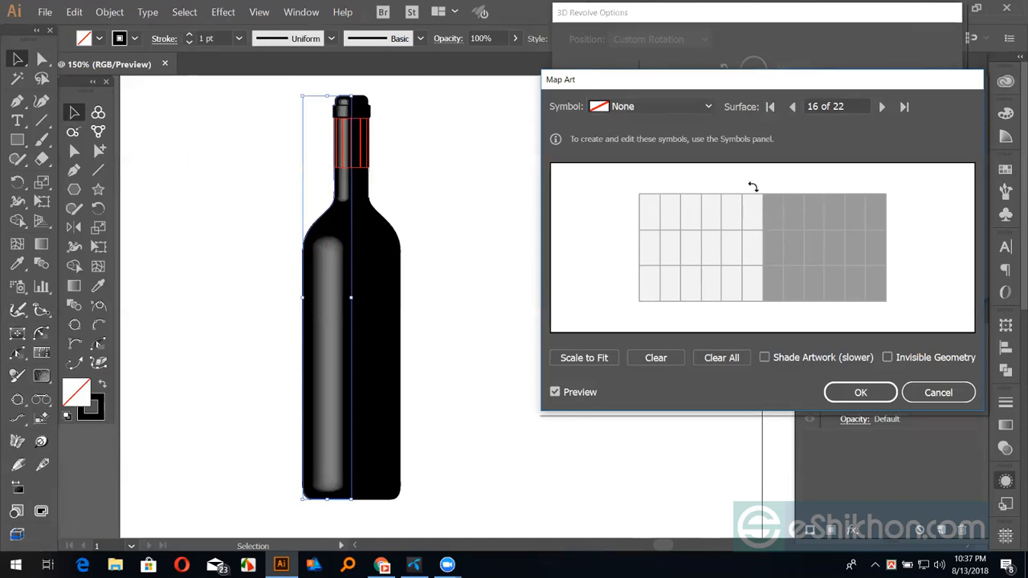
Map New Symbol onto the neck surface and stretch it across the light, visible half of the grid
click(680, 110)
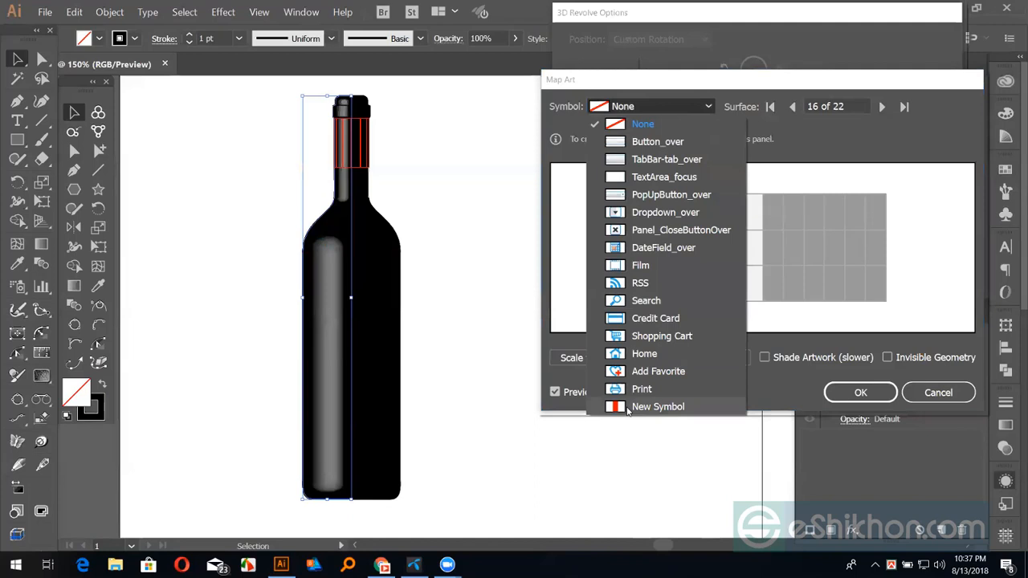
click(650, 406)
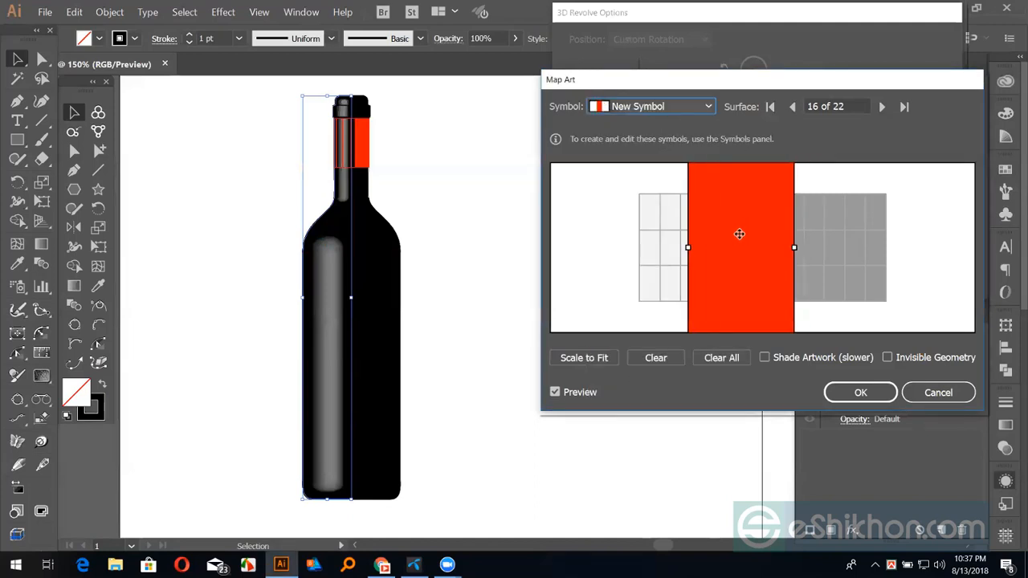
drag(739, 234, 766, 246)
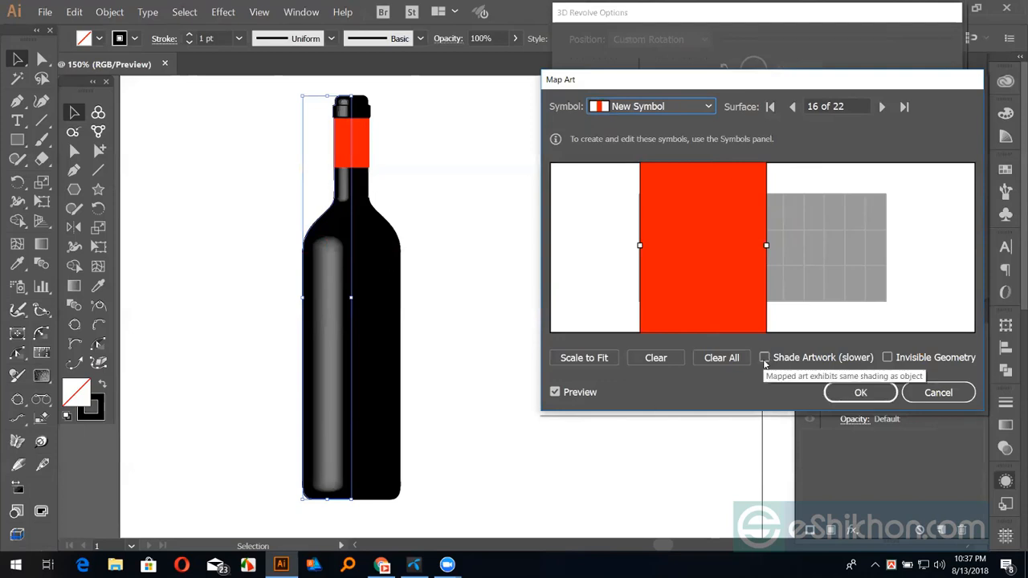
Turn on Shade Artwork, widen the red art slightly past both edges of the neck's visible area, and apply the effect
click(765, 358)
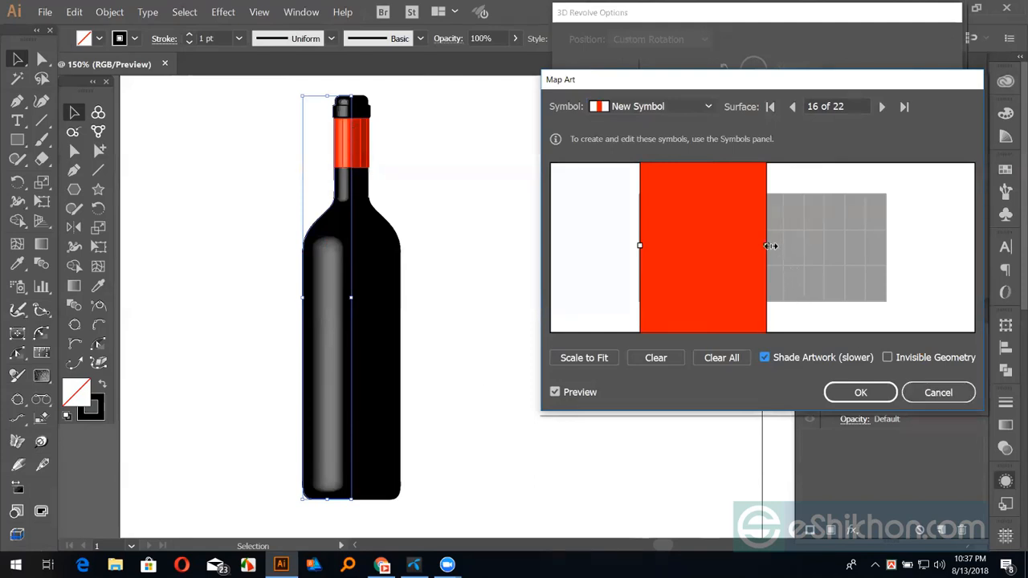
drag(770, 245, 777, 246)
drag(650, 250, 644, 250)
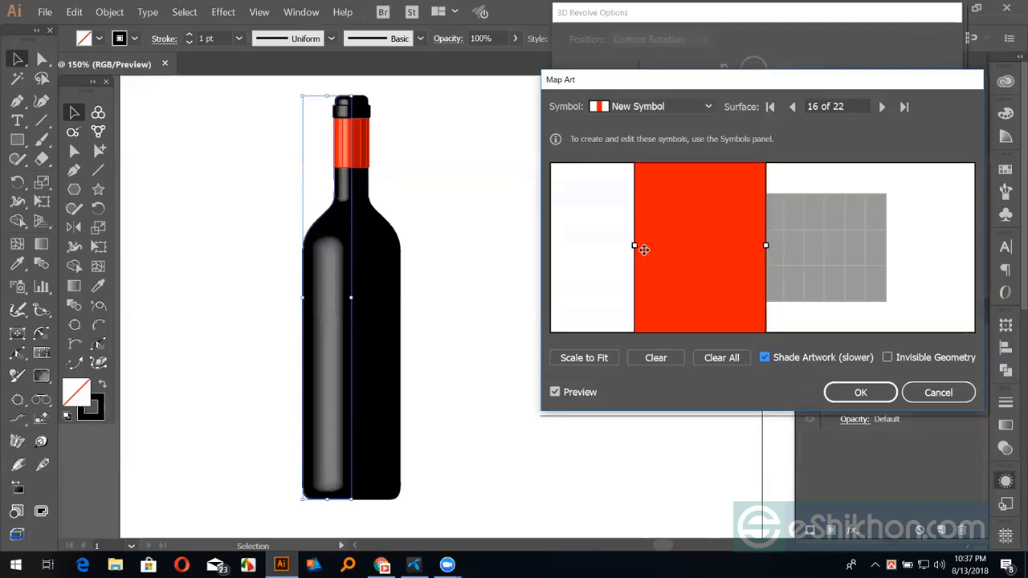
drag(765, 245, 770, 246)
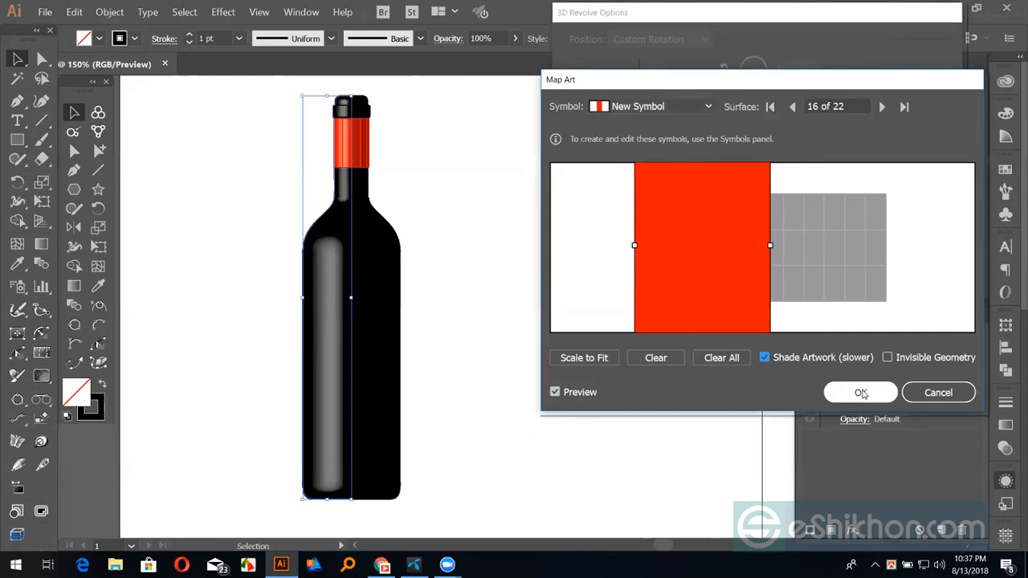
click(861, 393)
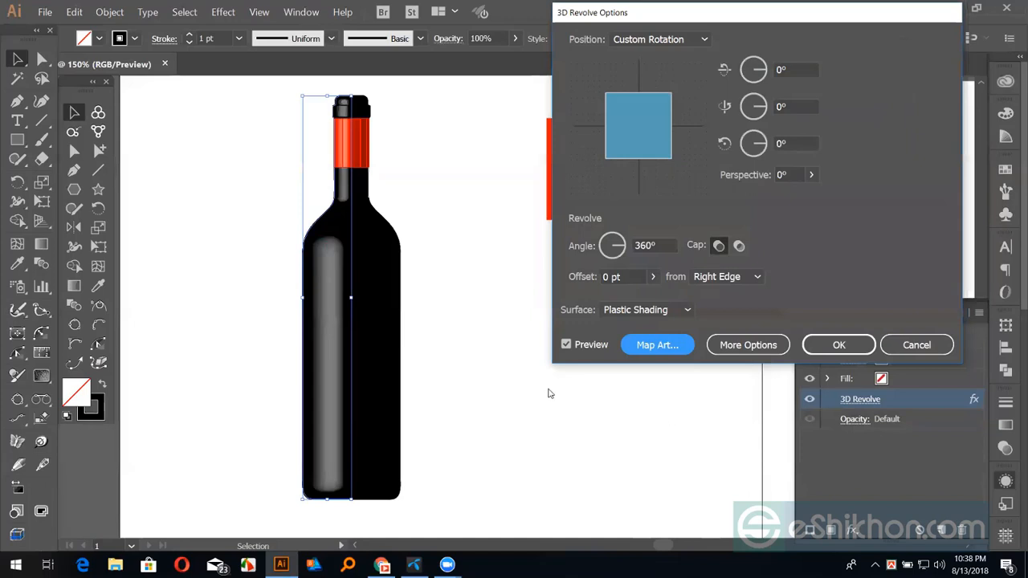
click(840, 344)
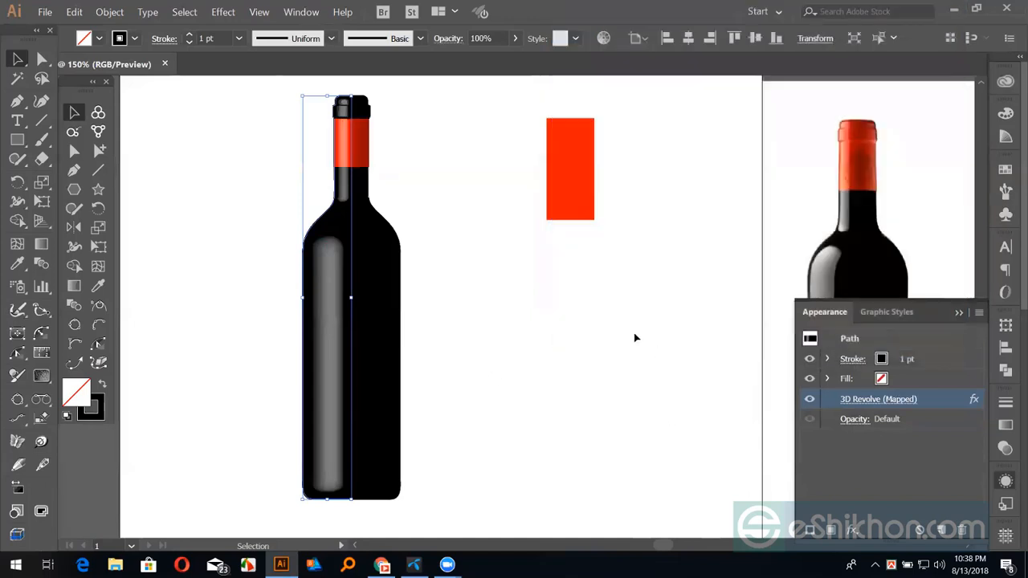
Deselect the bottle and draw a small unfilled hexagon with a black 1 pt stroke below the red rectangle
click(631, 331)
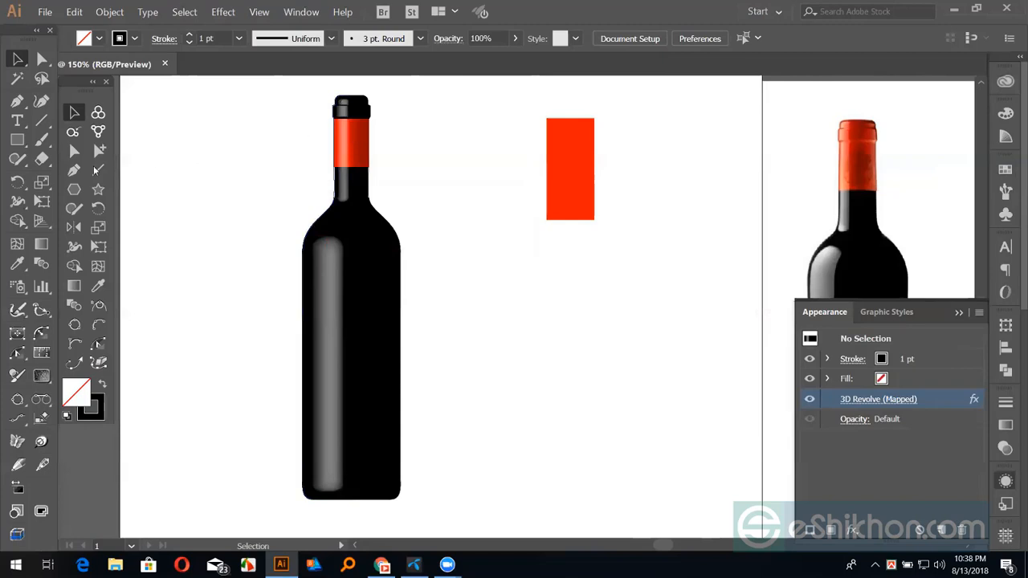
click(76, 192)
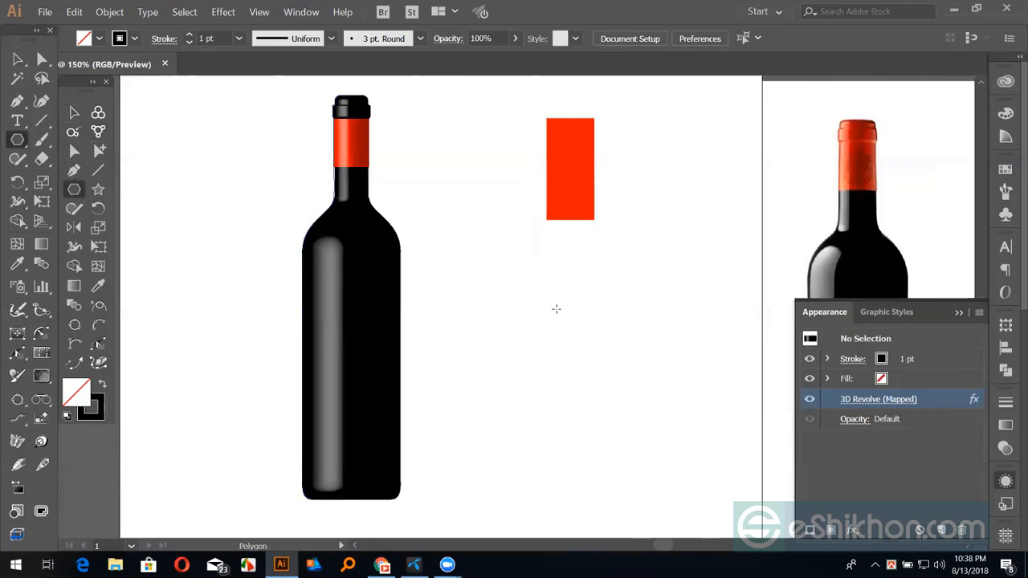
drag(523, 323, 557, 354)
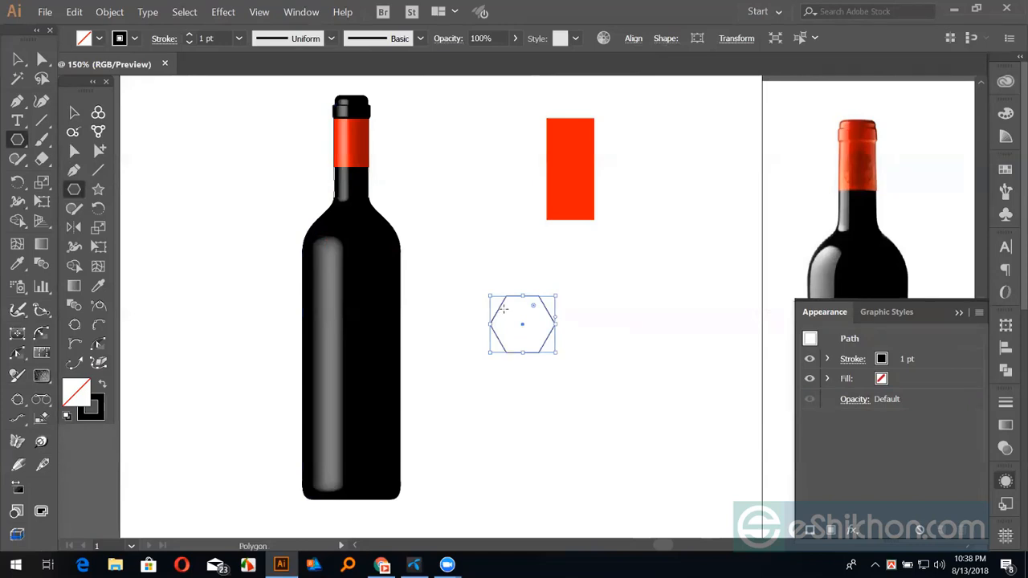
Delete the hexagon and draw an unfilled circle in its place with a vertical line through its centre
key(Delete)
key(l)
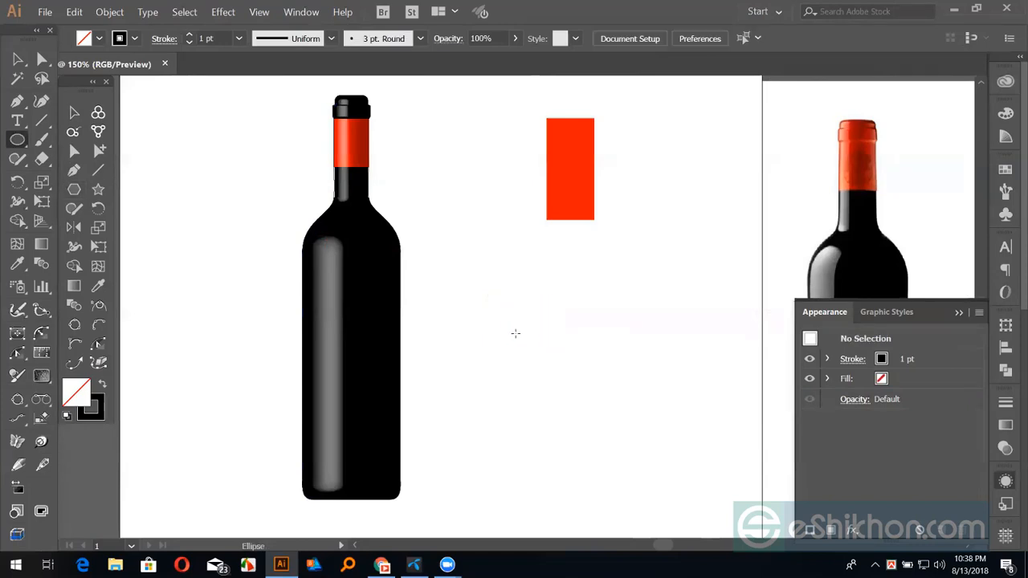
drag(516, 333, 553, 370)
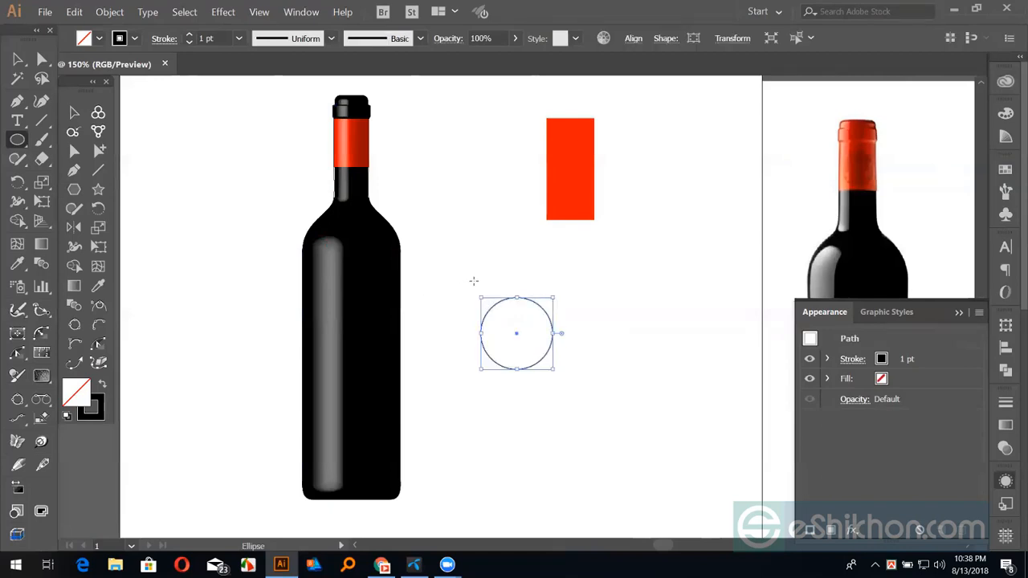
key(backslash)
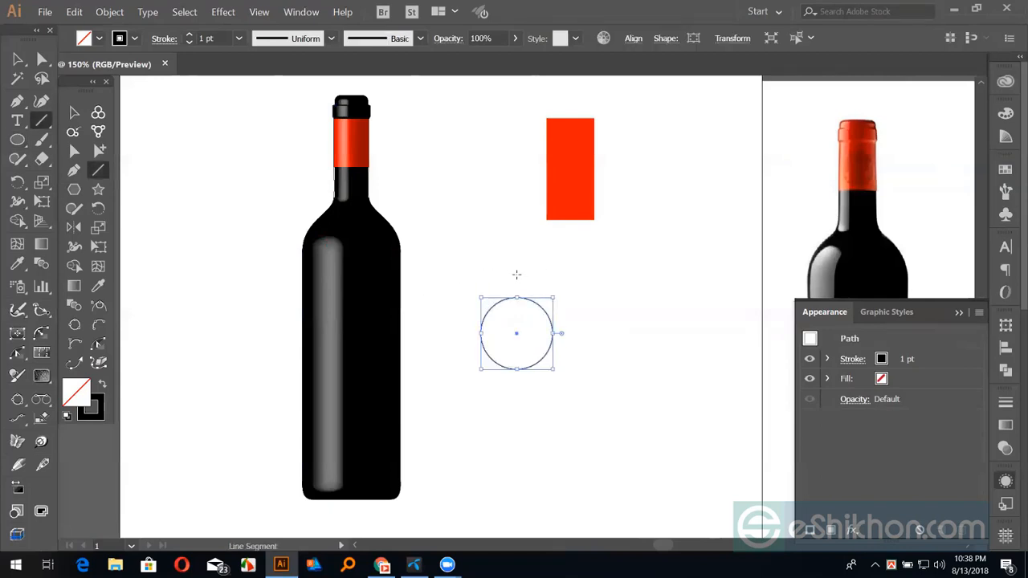
drag(515, 274, 528, 397)
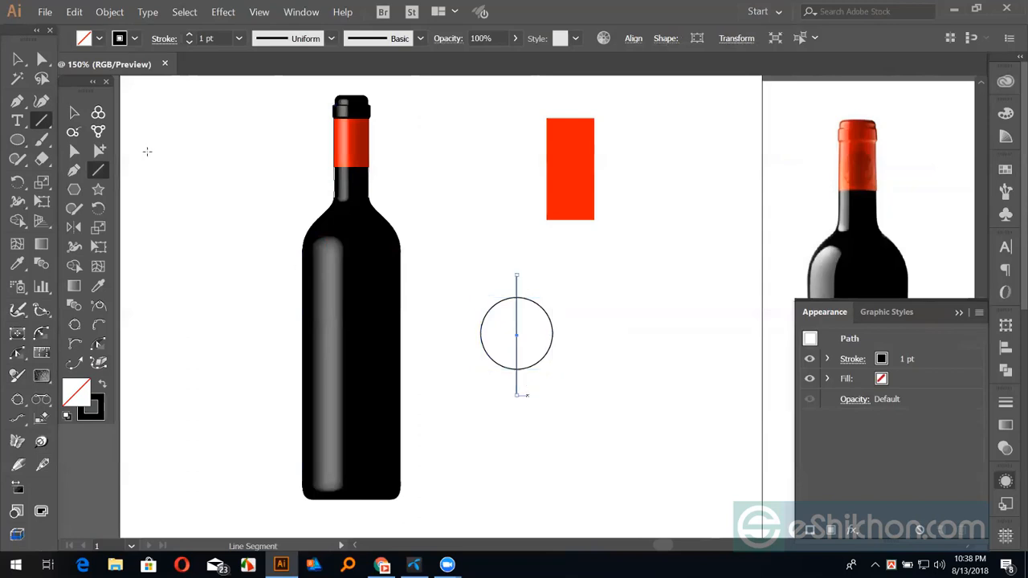
Divide the circle along the vertical line with Pathfinder, ungroup the pieces and delete the right half
click(18, 59)
drag(466, 253, 569, 368)
click(1005, 370)
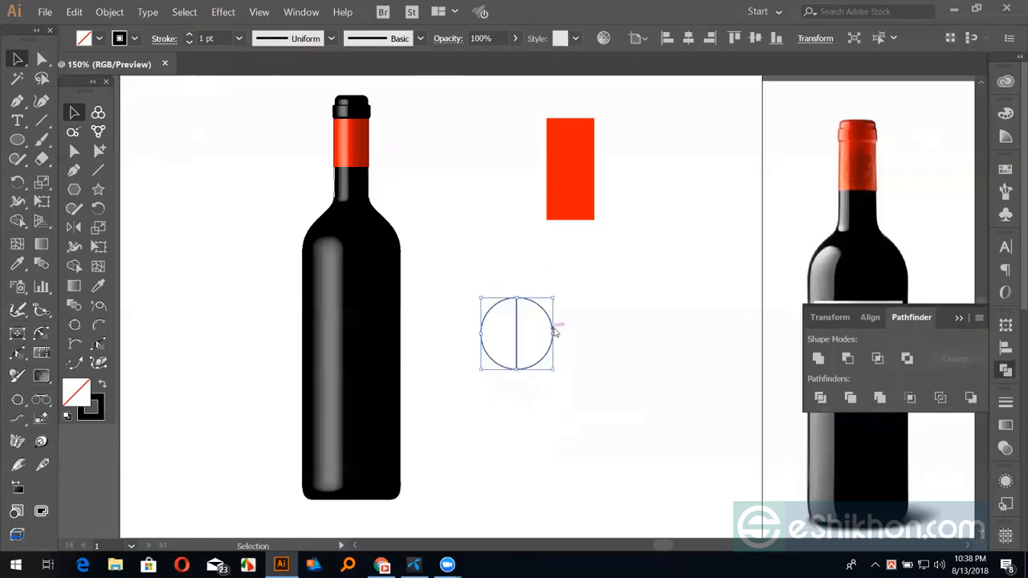
right_click(554, 331)
click(604, 425)
click(590, 314)
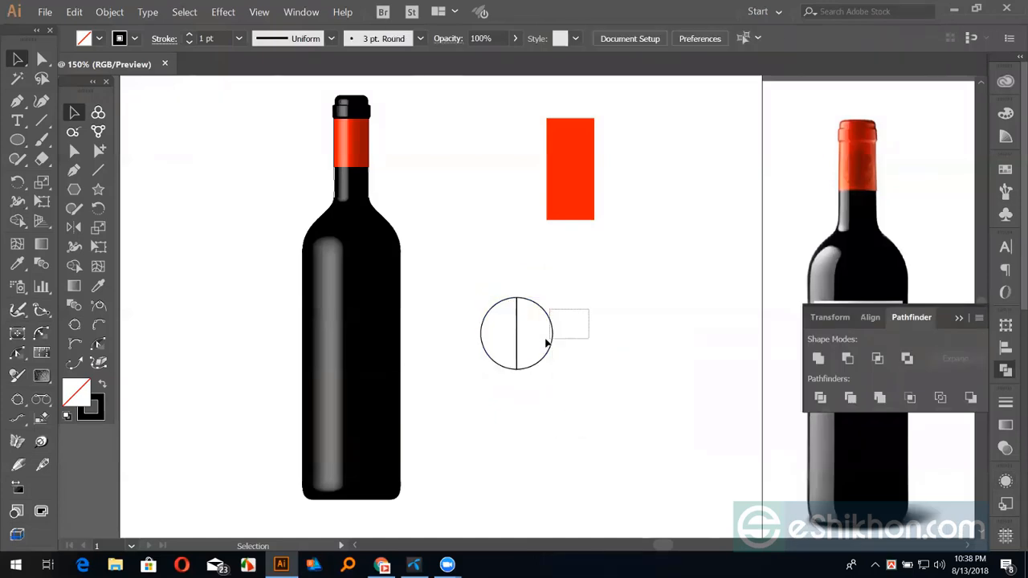
click(546, 344)
key(Delete)
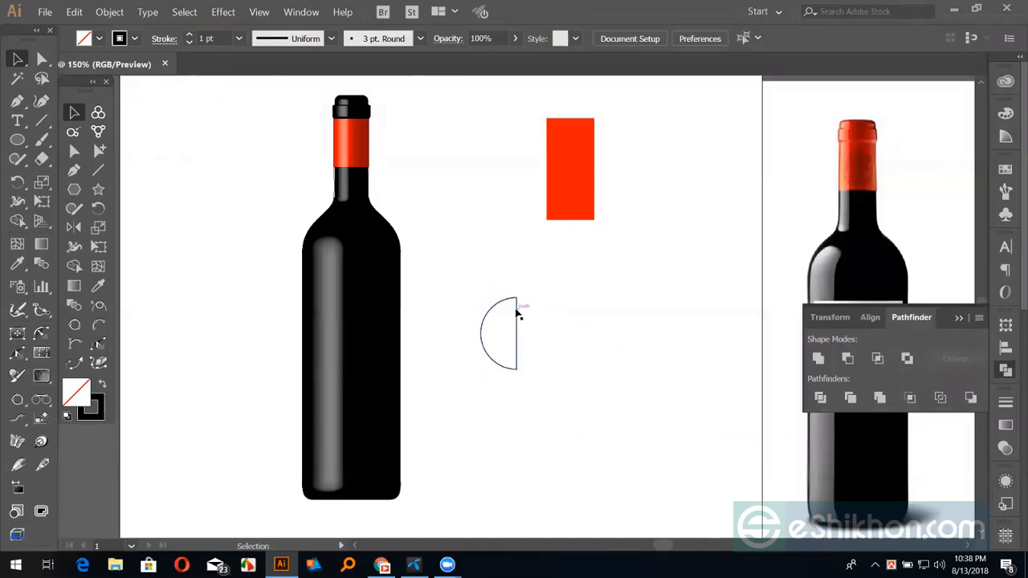
Change the stroke of the remaining half circle to the red swatch
click(517, 311)
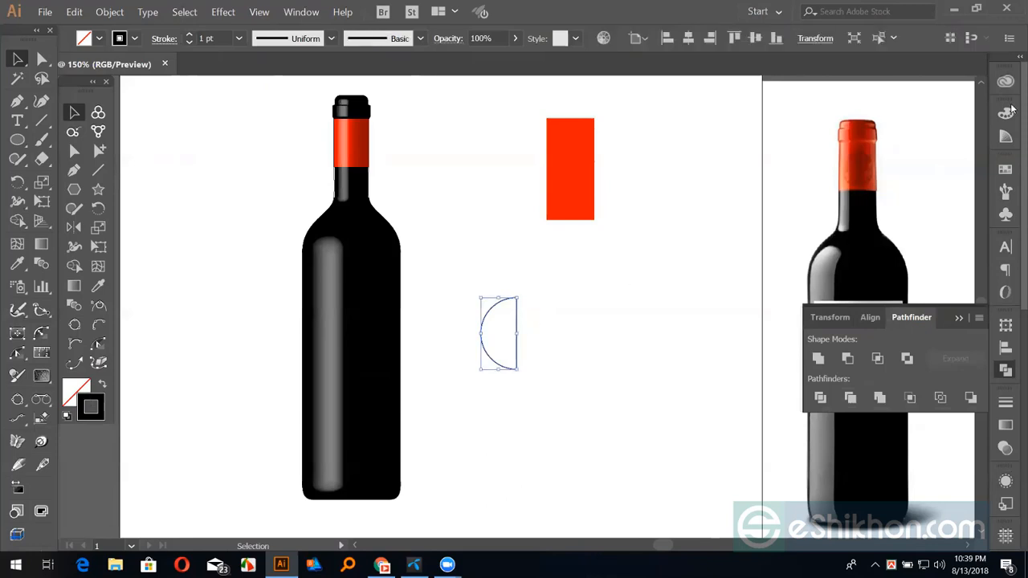
click(1005, 171)
click(851, 211)
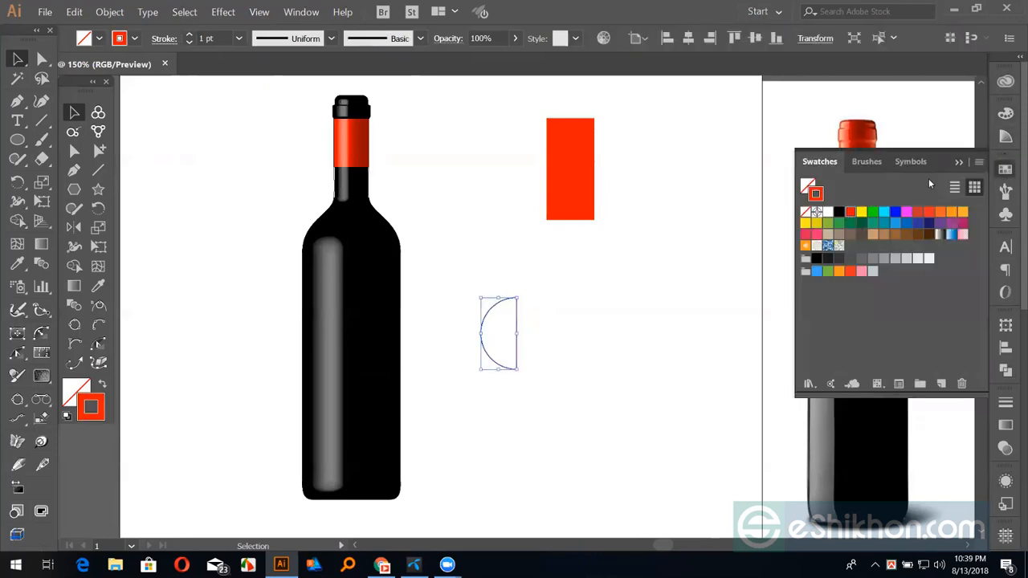
click(959, 164)
Apply 3D Revolve to the half circle with Preview on and revolve it from the Right Edge
click(223, 11)
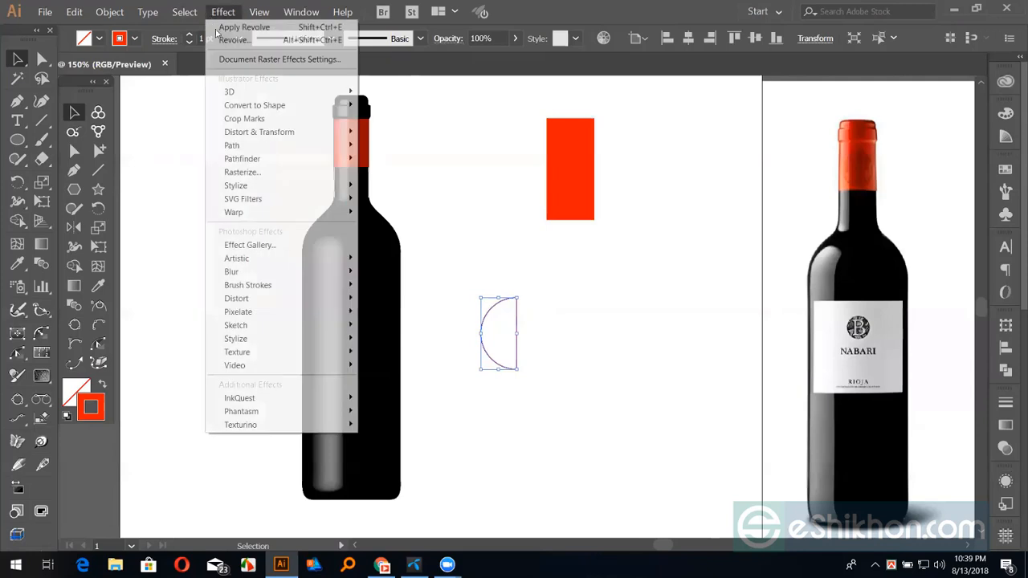
mouse_move(344, 92)
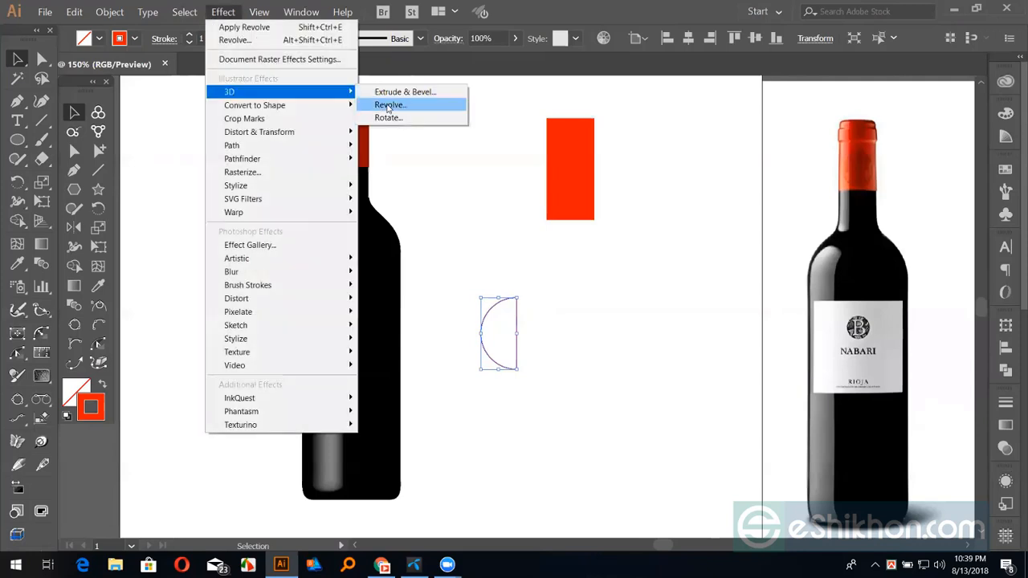
click(389, 105)
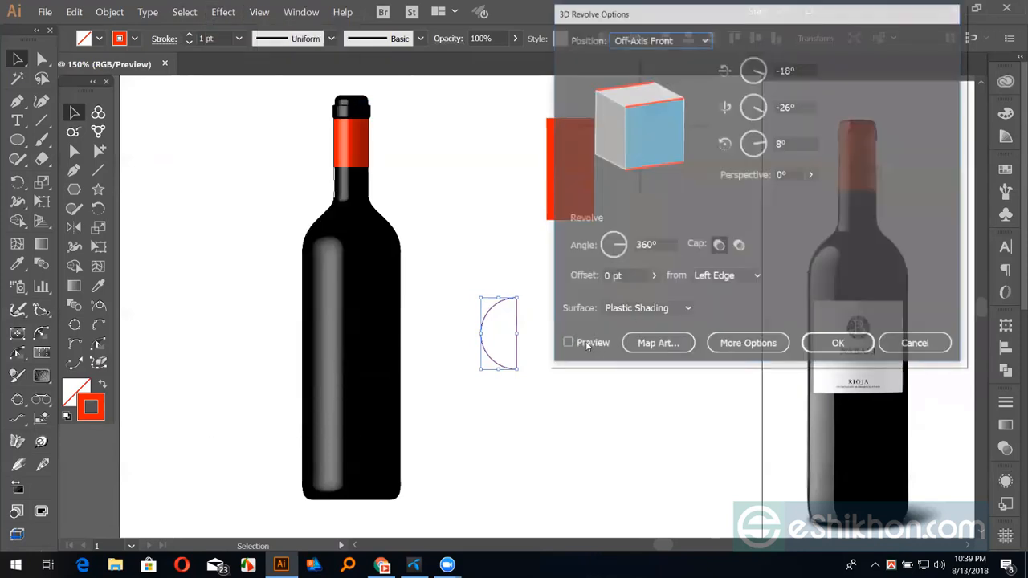
click(567, 345)
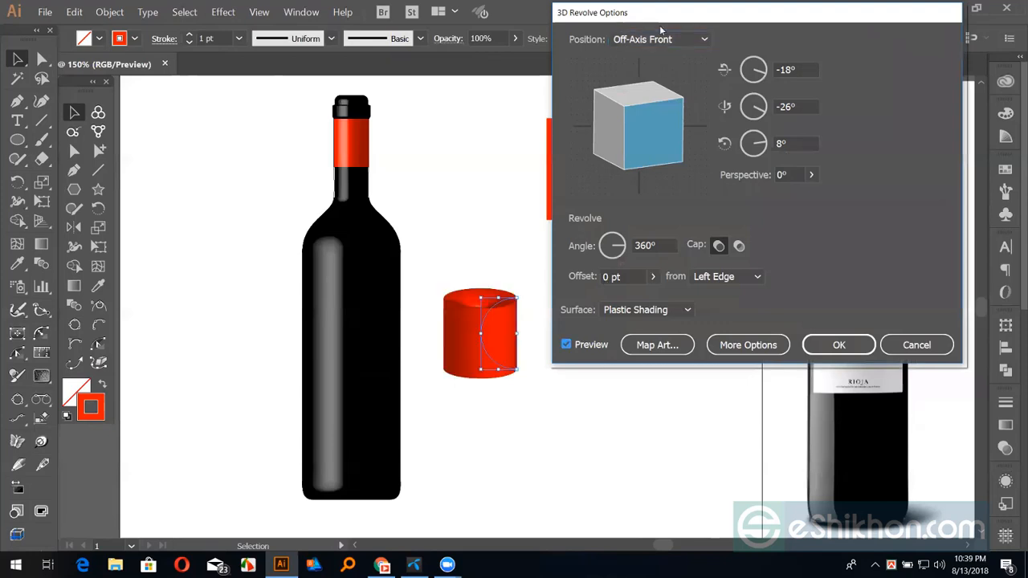
drag(662, 13, 747, 68)
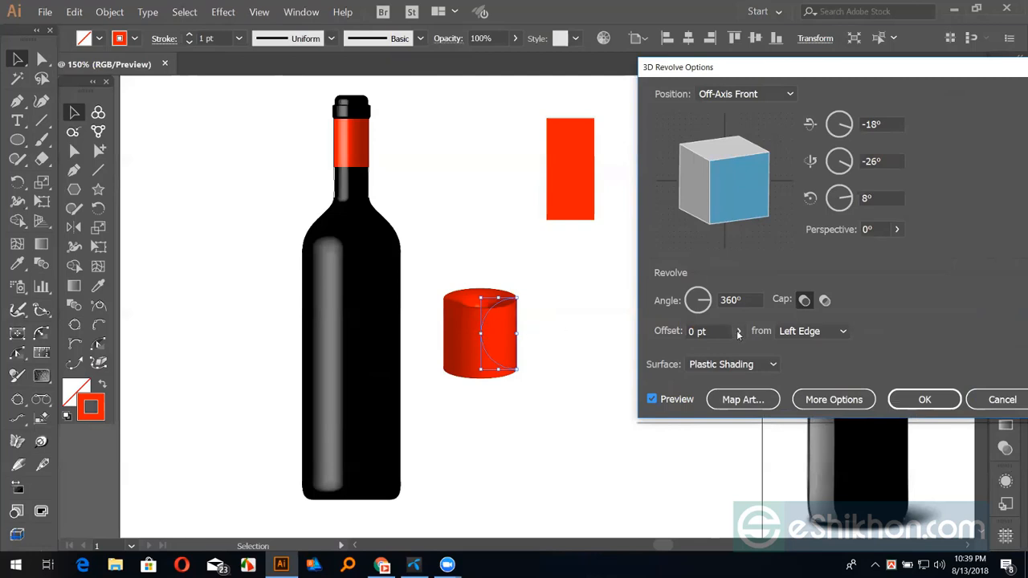
click(801, 332)
click(814, 368)
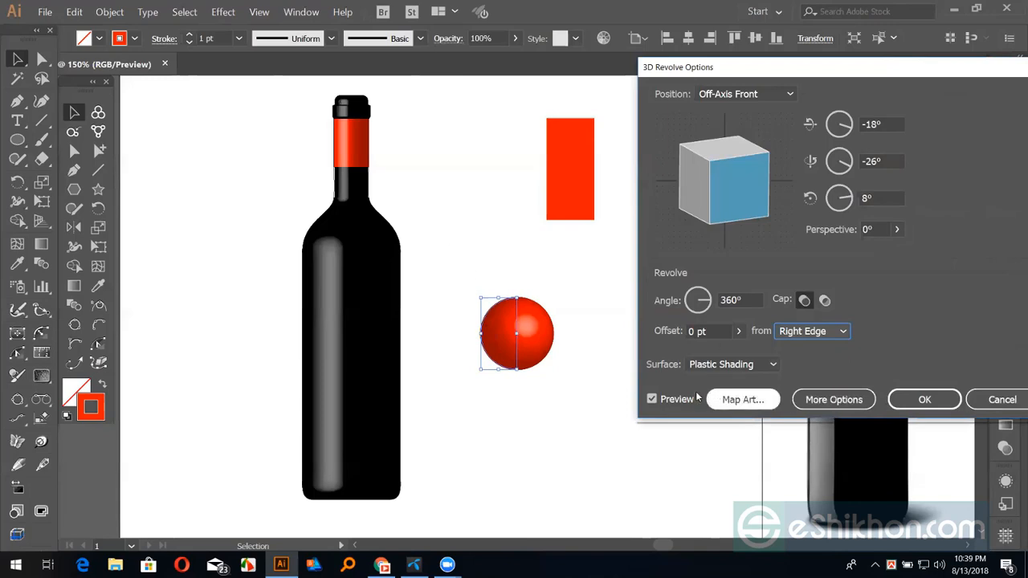
Switch the half circle's revolve axis back to Left Edge and apply the effect
click(813, 332)
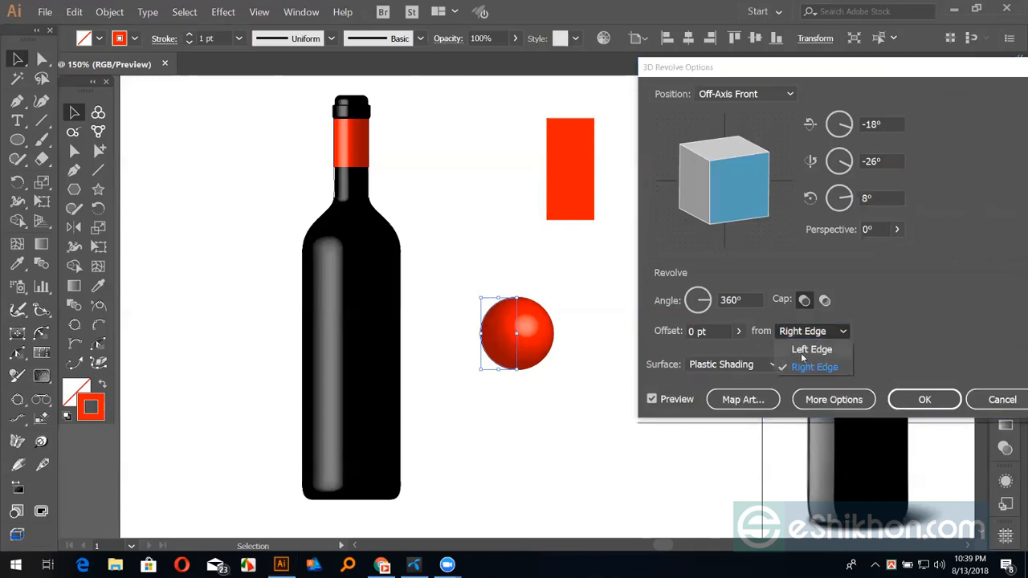
click(802, 352)
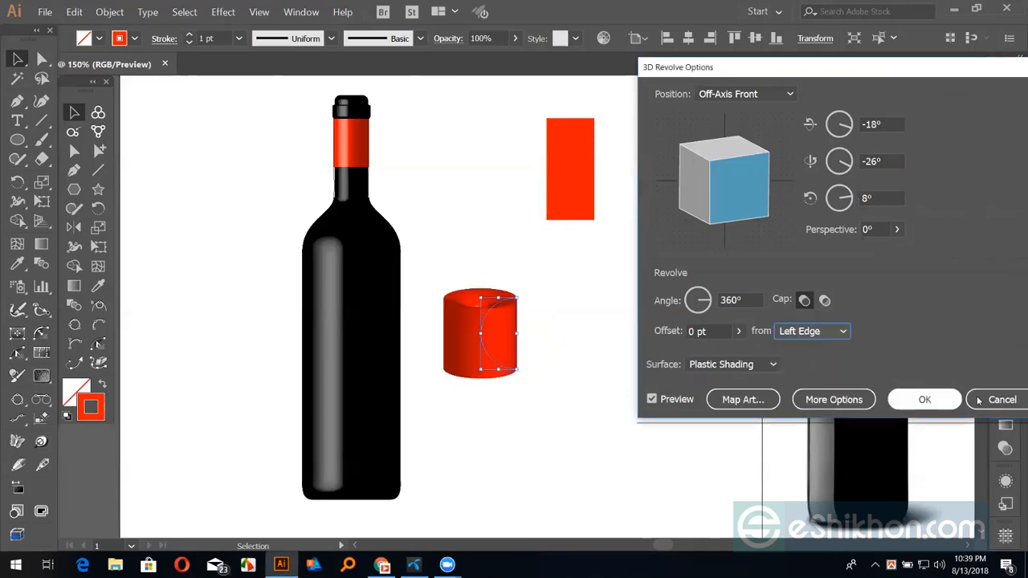
key(Return)
Undo the revolve on the half circle and delete the half circle
key(ctrl+z)
click(459, 266)
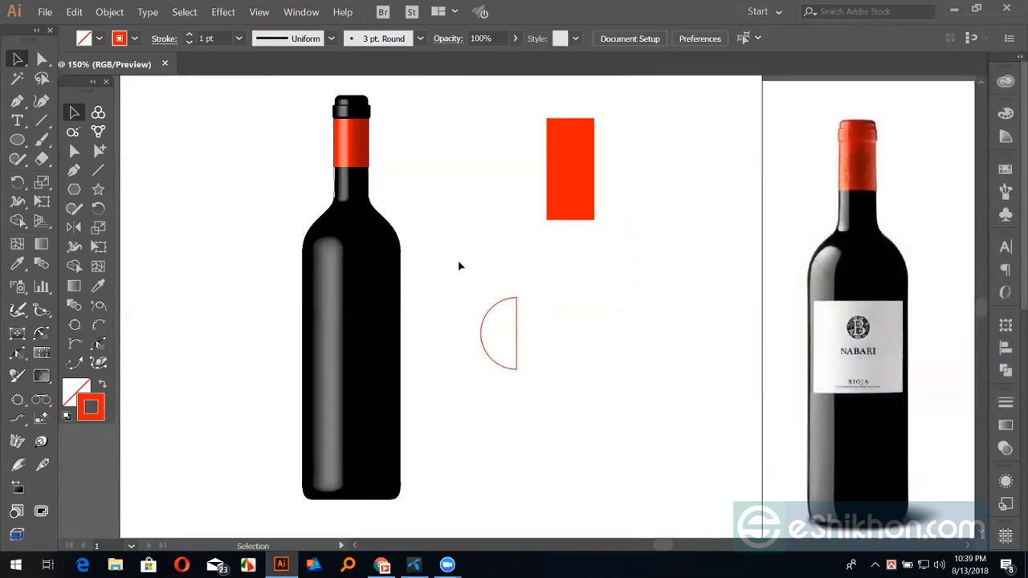
drag(459, 266, 540, 390)
key(Delete)
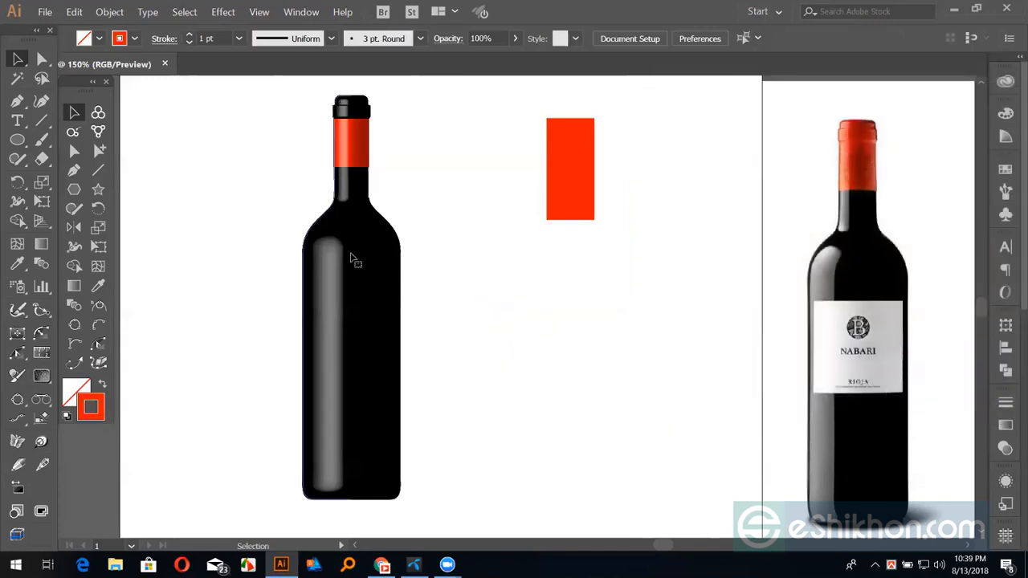
Duplicate the bottle to the right of the red rectangle and set the copy's 3D Revolve to offset from Left Edge
click(346, 259)
drag(343, 258, 670, 259)
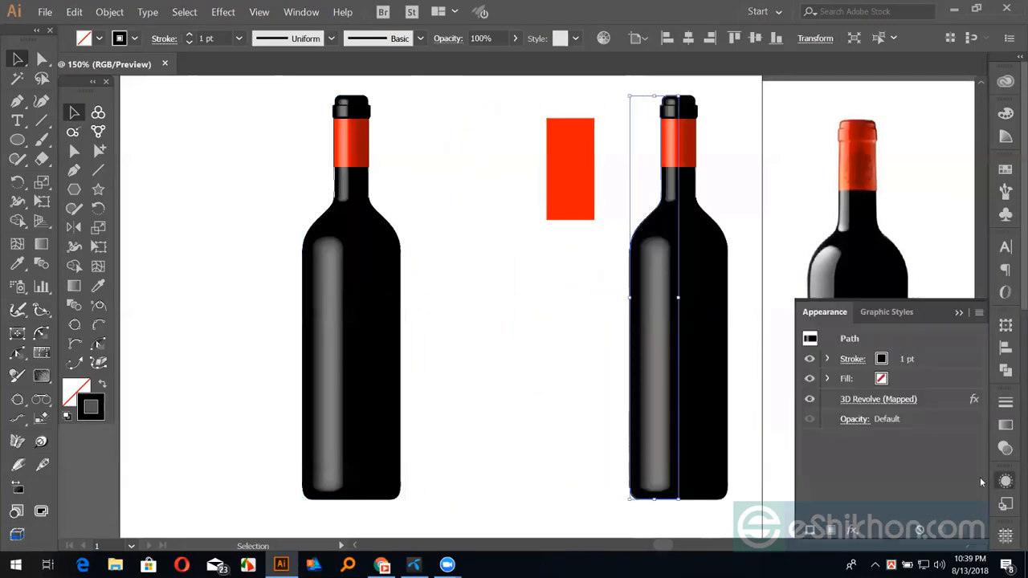
click(1007, 480)
click(881, 401)
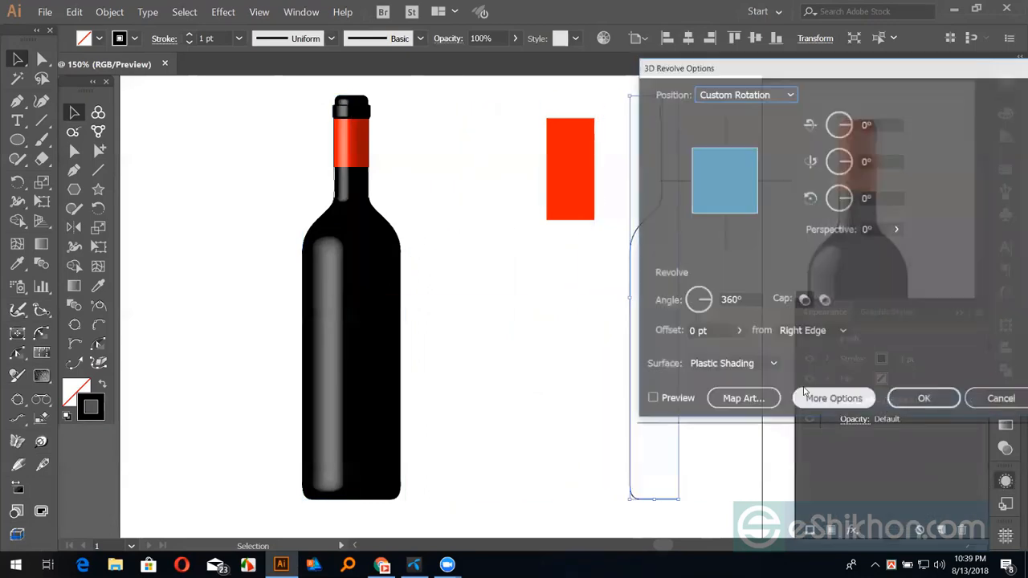
click(803, 333)
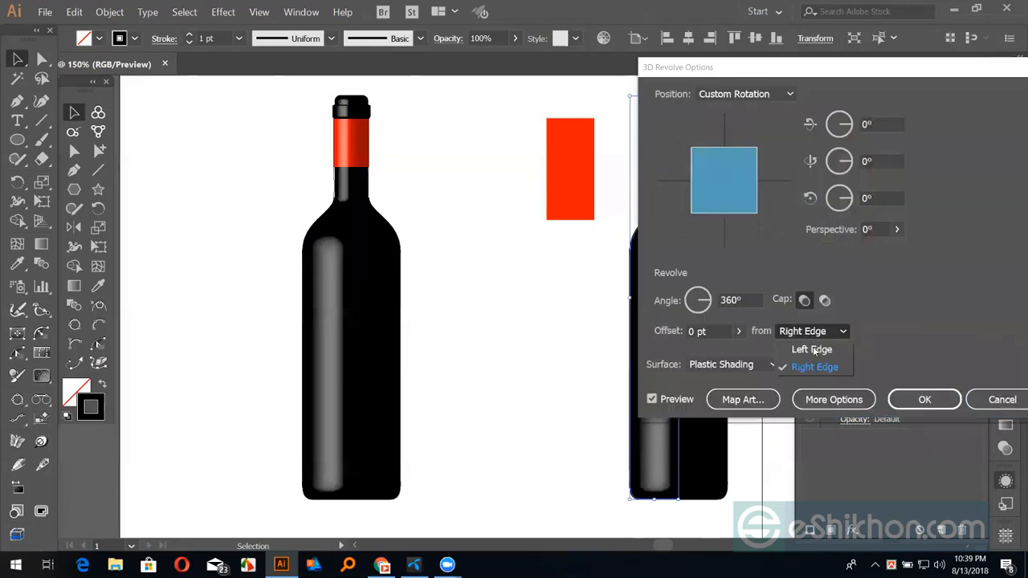
click(818, 350)
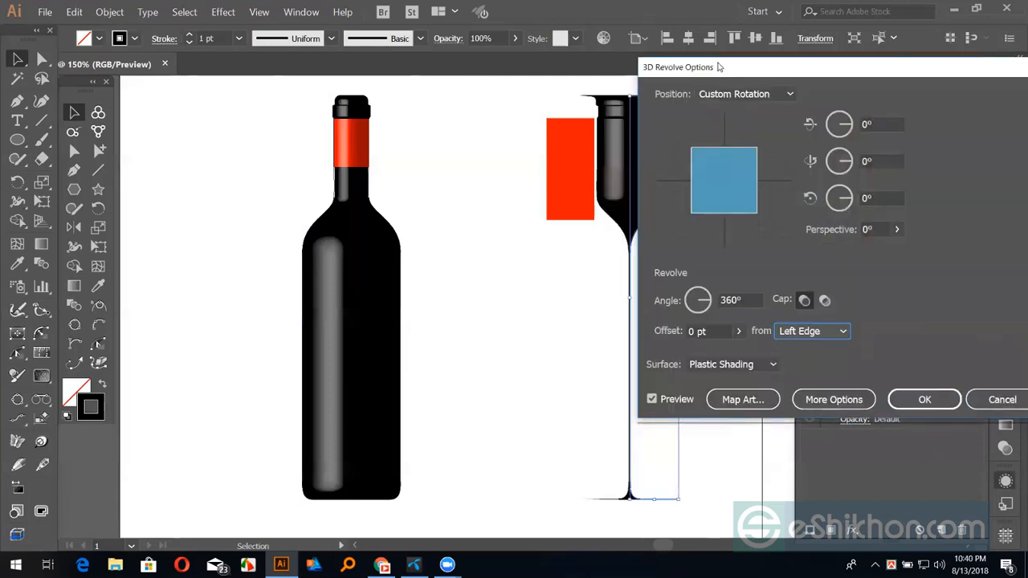
drag(721, 67, 124, 60)
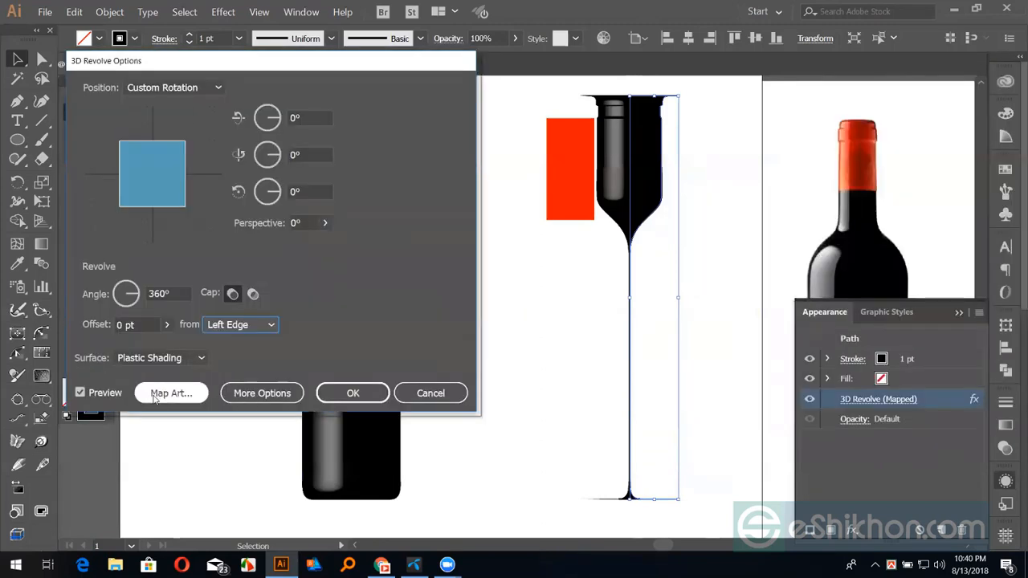
Open the artwork mapping for the bottle copy and examine its surfaces to see which ones carry a symbol
click(172, 393)
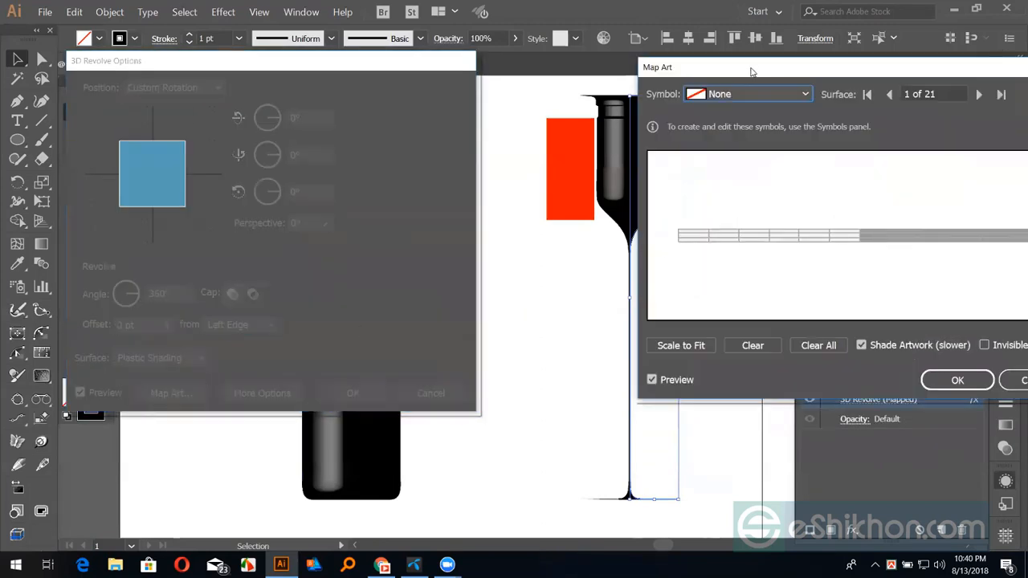
drag(753, 73, 822, 73)
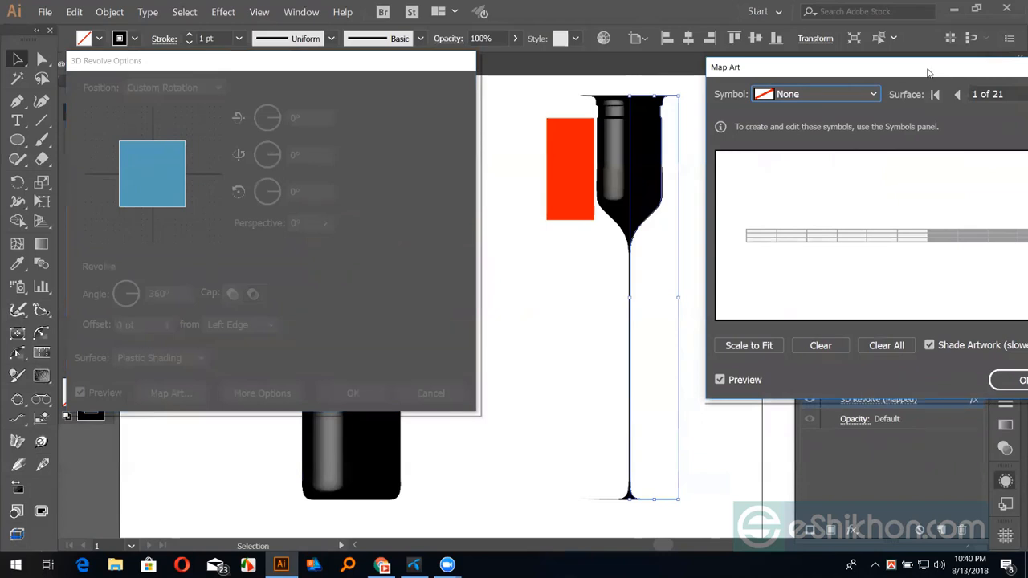
drag(927, 73, 893, 79)
click(1009, 100)
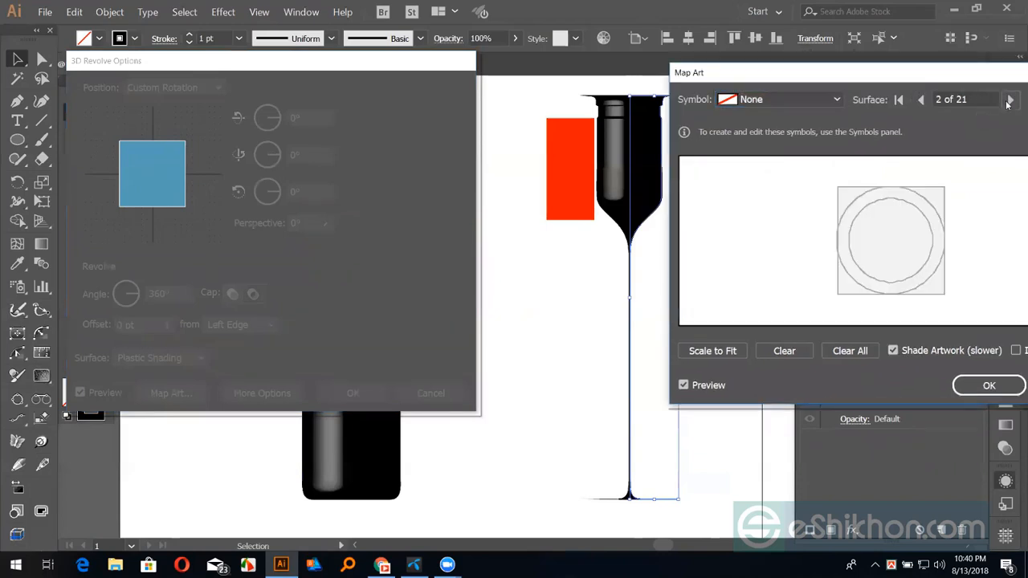
click(1010, 100)
click(1010, 100)
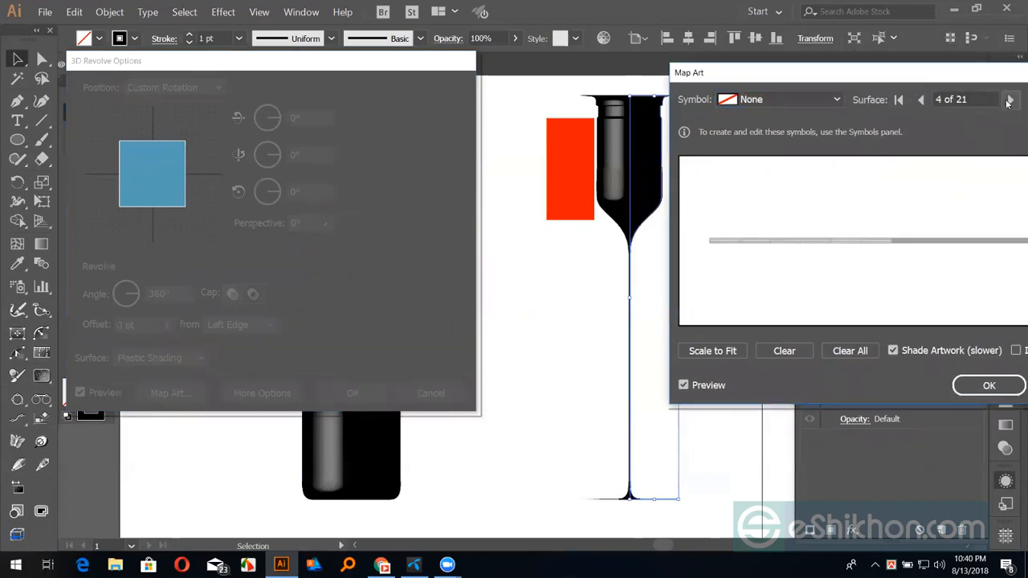
click(1010, 100)
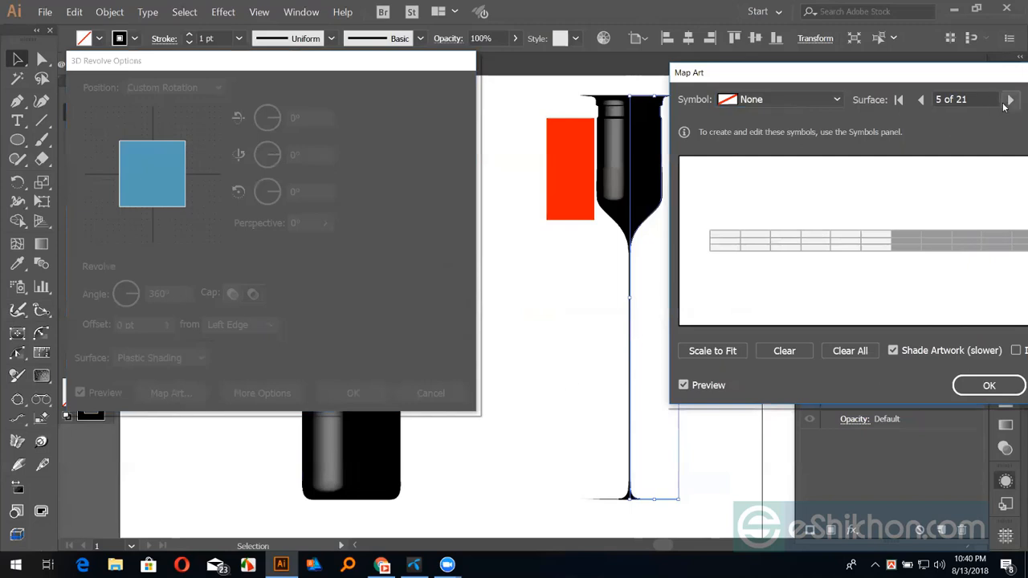
click(1010, 99)
click(1009, 99)
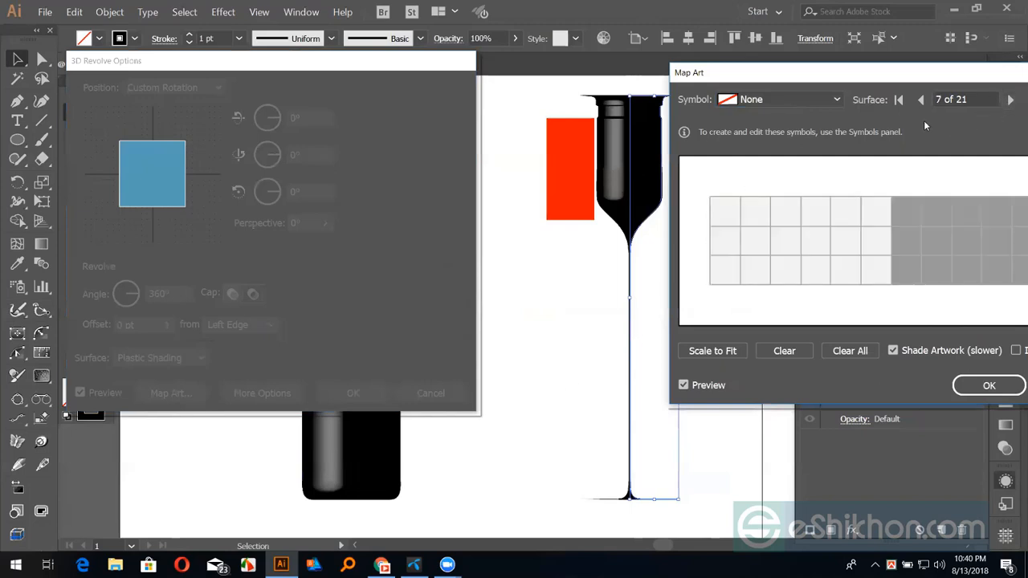
click(1011, 99)
click(1011, 100)
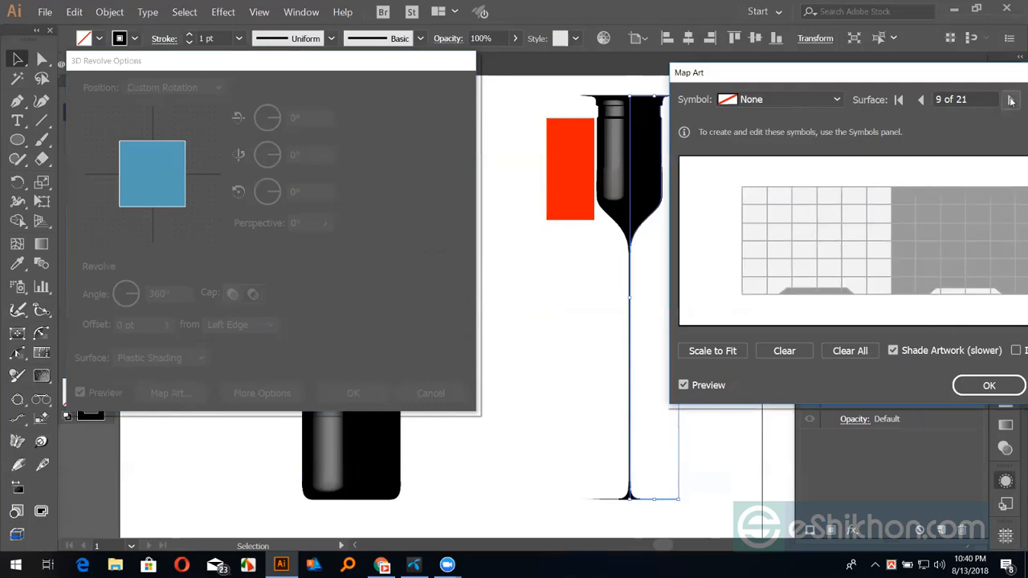
click(1011, 99)
click(1011, 100)
click(1011, 99)
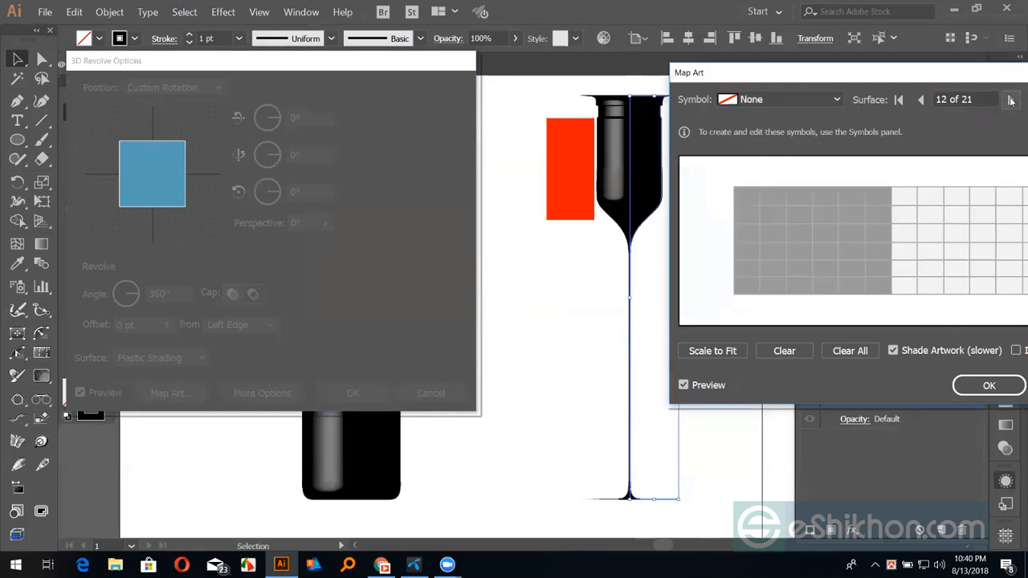
click(1011, 100)
click(1010, 99)
click(1011, 100)
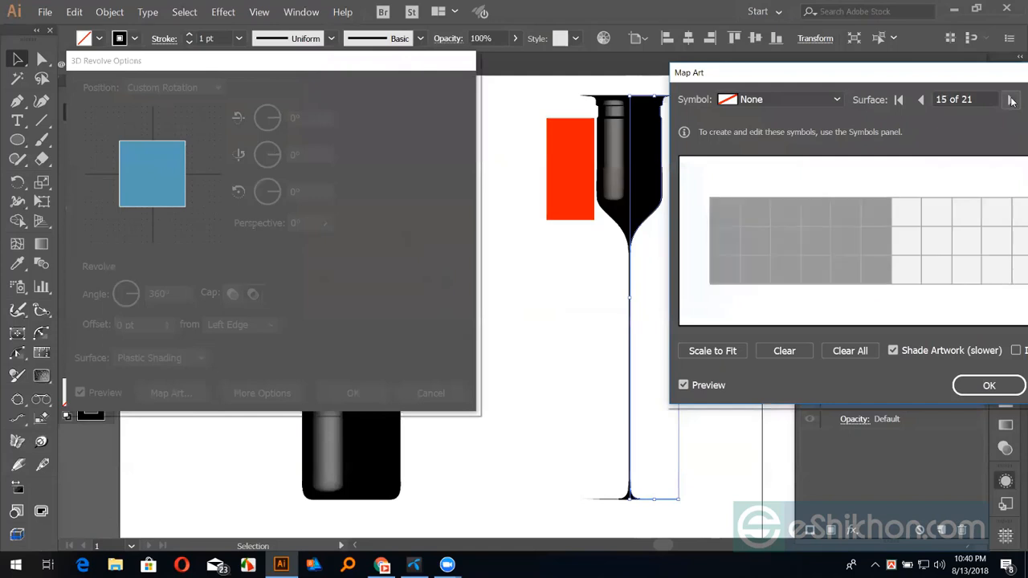
click(1011, 99)
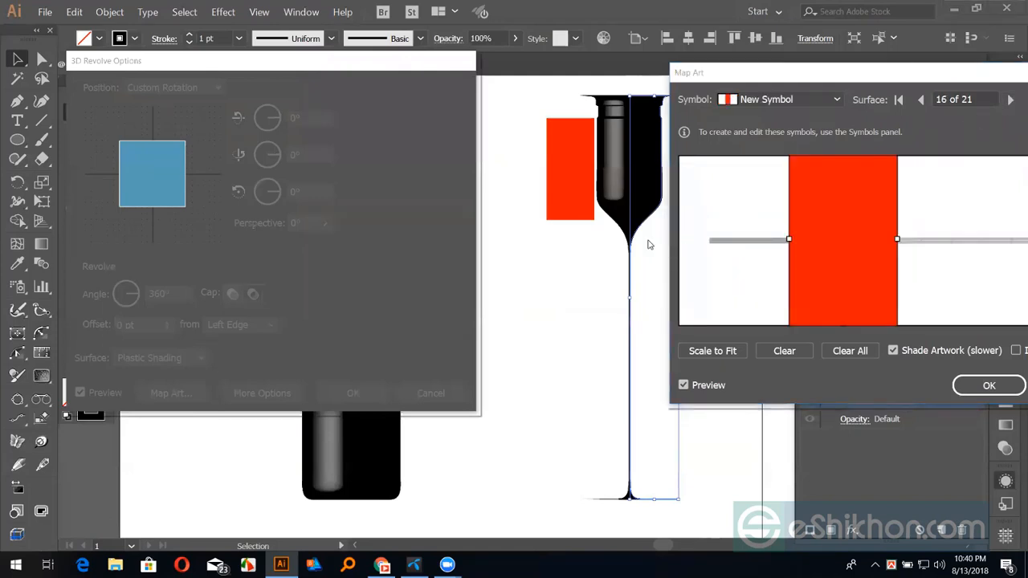
click(1010, 99)
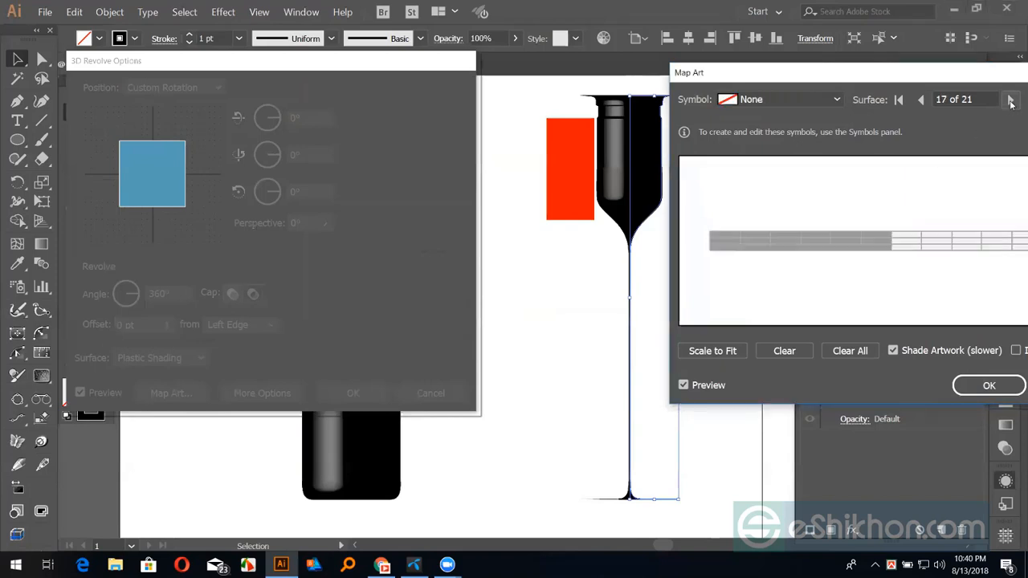
click(1011, 100)
click(1010, 100)
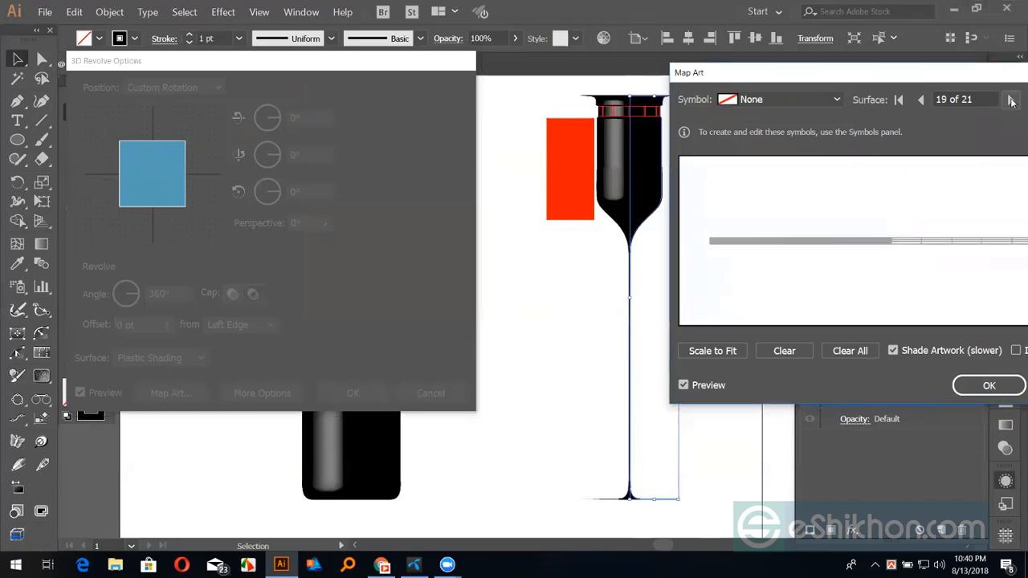
click(1010, 100)
click(1011, 100)
click(1011, 100)
click(1011, 99)
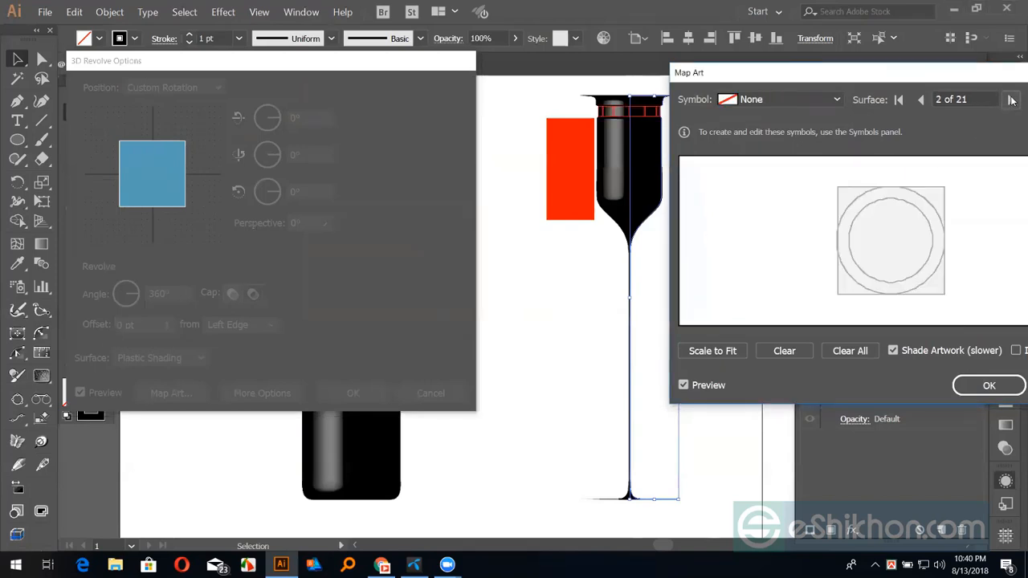
click(1011, 100)
click(1010, 99)
click(1011, 99)
click(1010, 99)
click(1011, 99)
click(1011, 100)
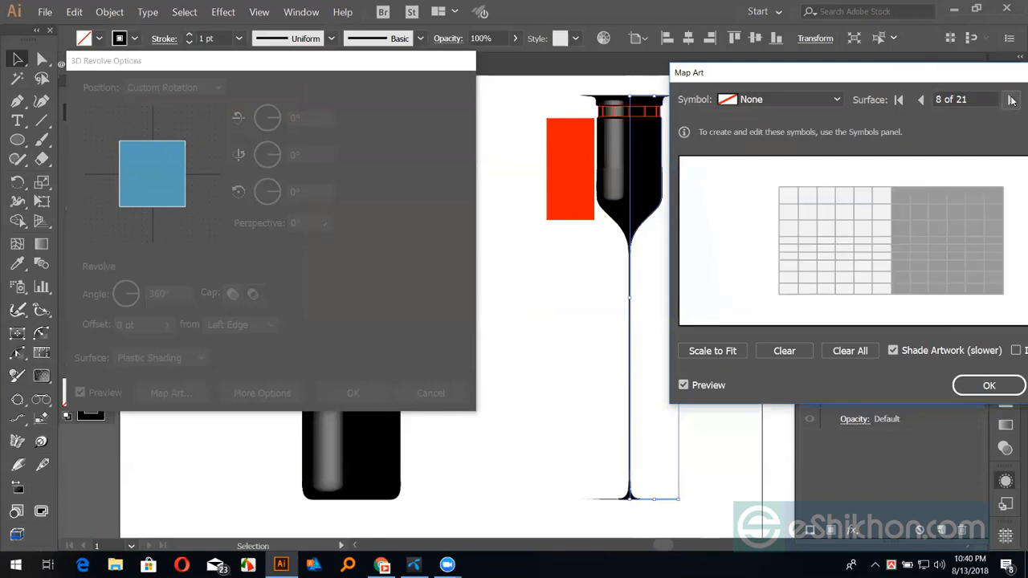
click(1011, 100)
click(1011, 100)
click(1011, 99)
click(1010, 100)
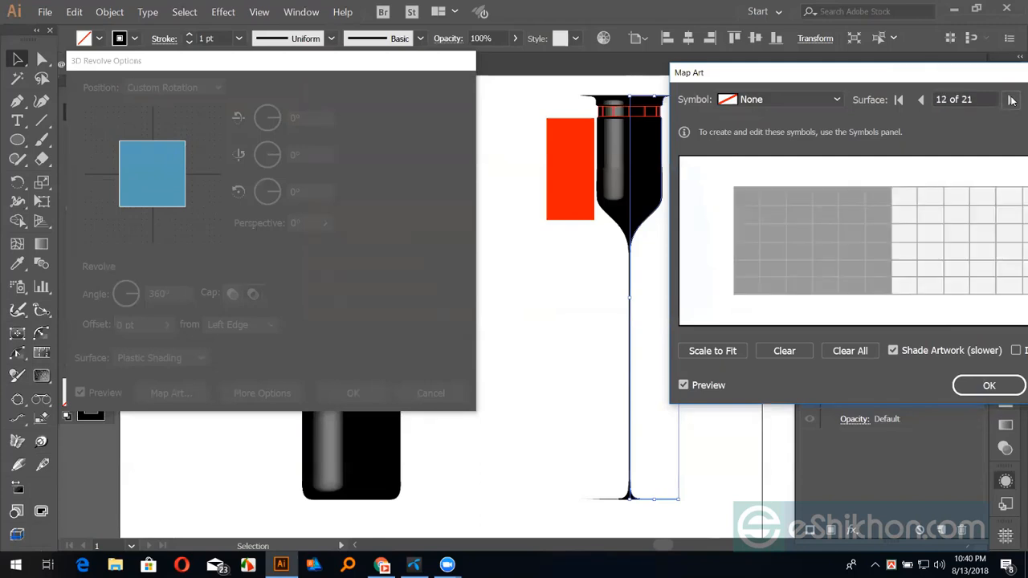
click(1011, 99)
click(1010, 100)
click(1011, 100)
click(1011, 100)
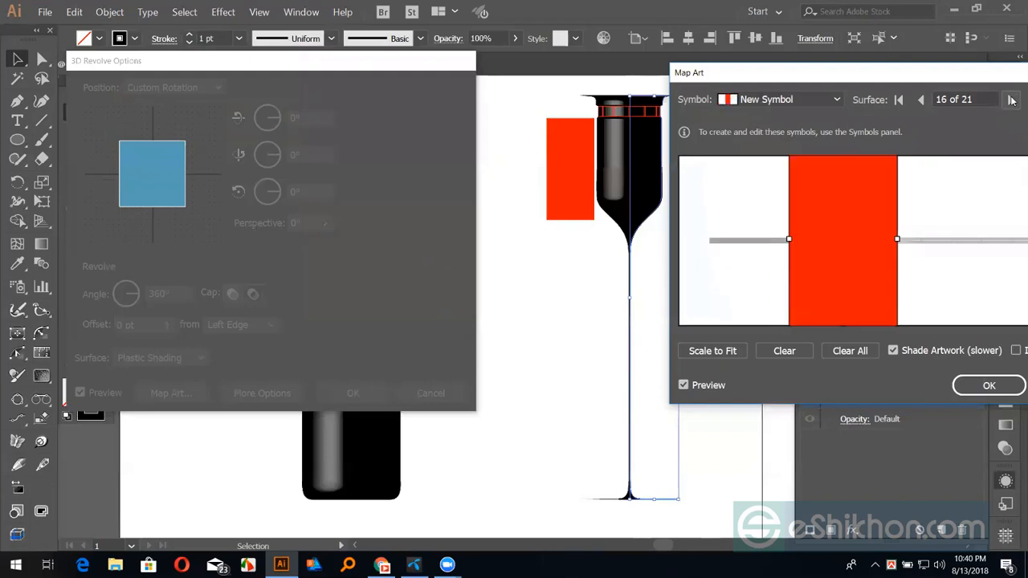
click(1011, 100)
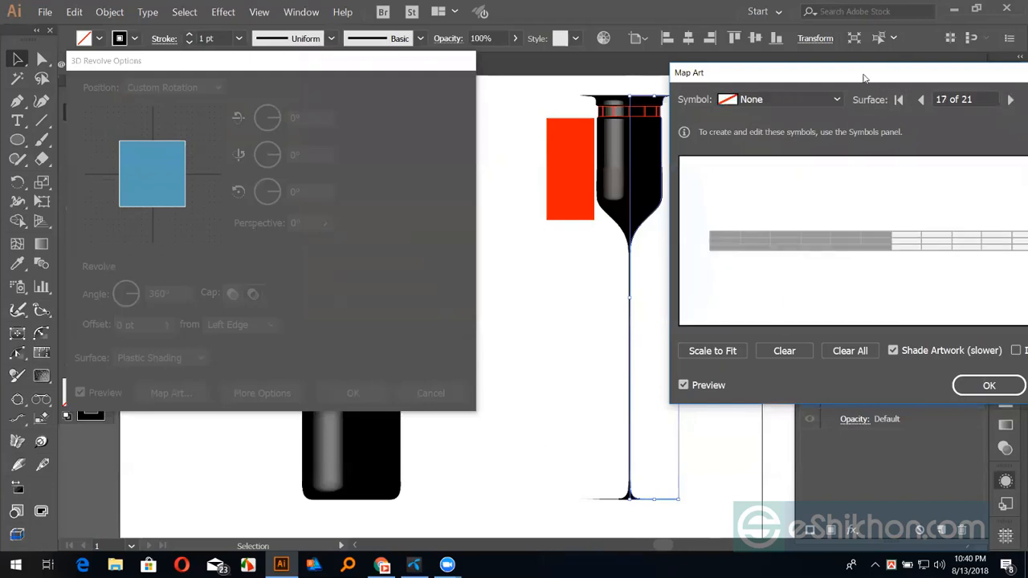
Close the artwork mapping and cancel the pending 3D Revolve changes on the bottle copy
drag(868, 79, 768, 80)
click(969, 386)
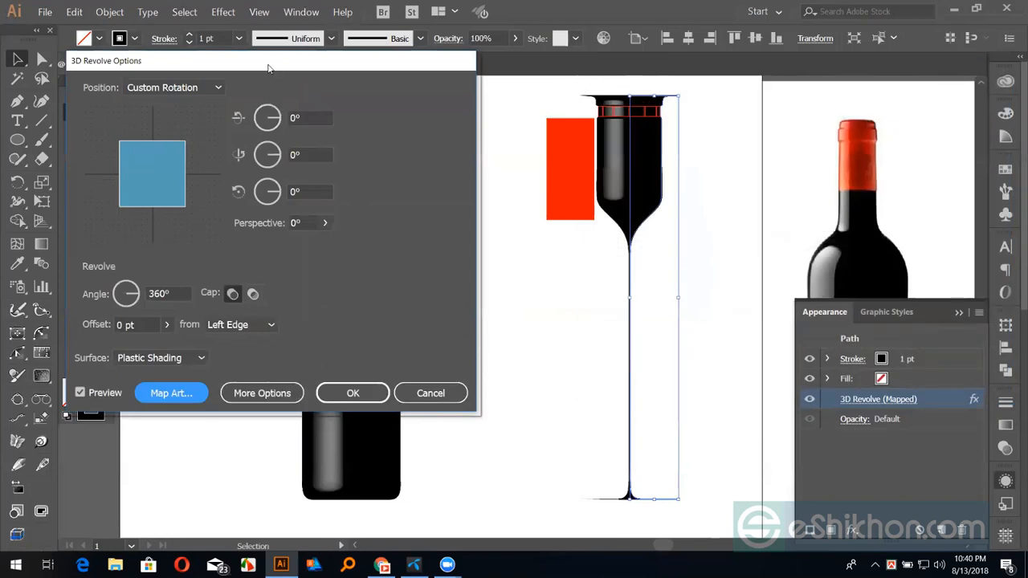
drag(269, 68, 924, 76)
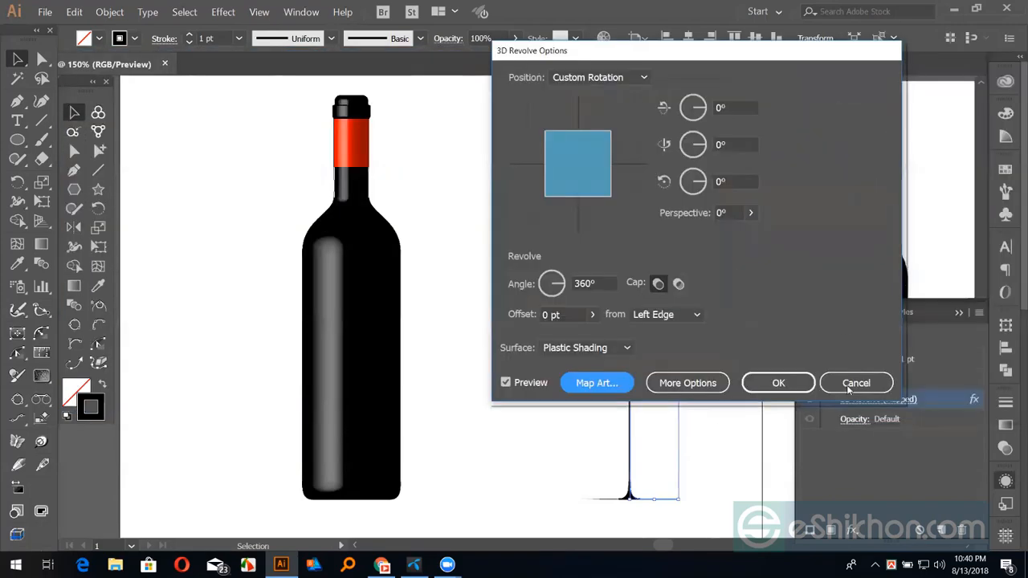
click(850, 389)
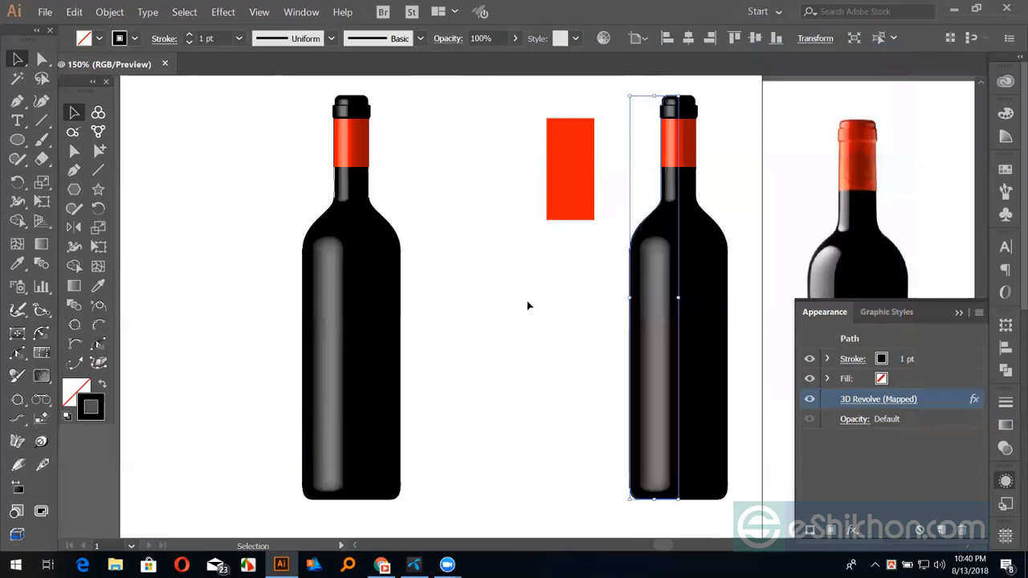
Remove the 3D Revolve effect from the bottle copy so only its half profile path is left
click(528, 305)
scroll(496, 286, right, 3)
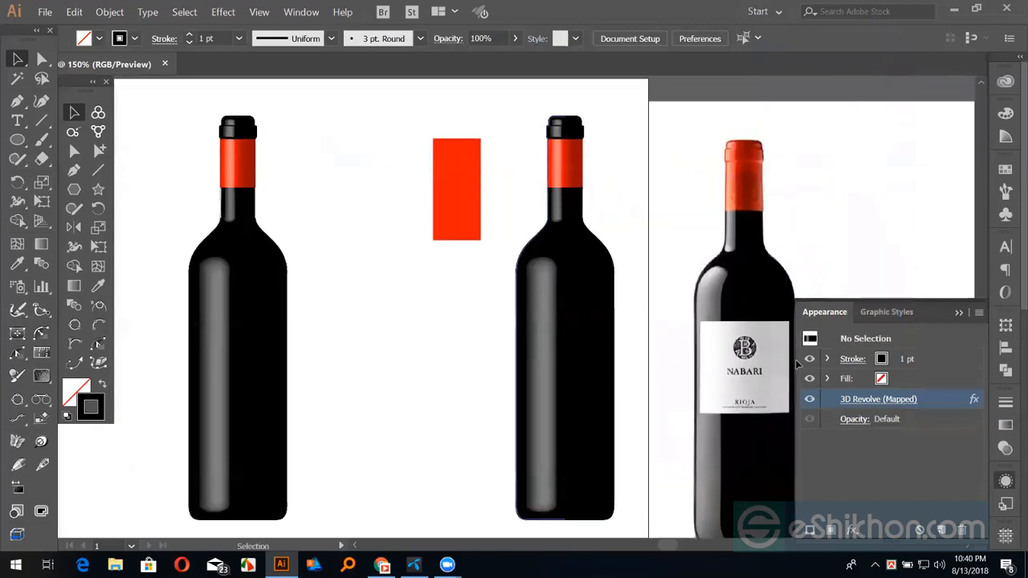
click(962, 532)
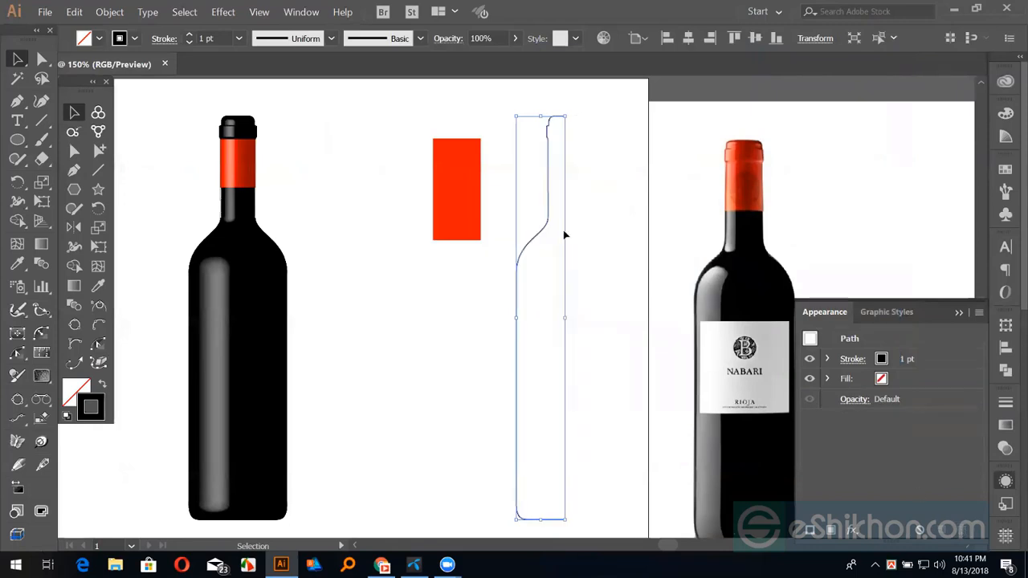
Examine the original bottle's neck anchor points at the lower and upper ends of the red band
key(a)
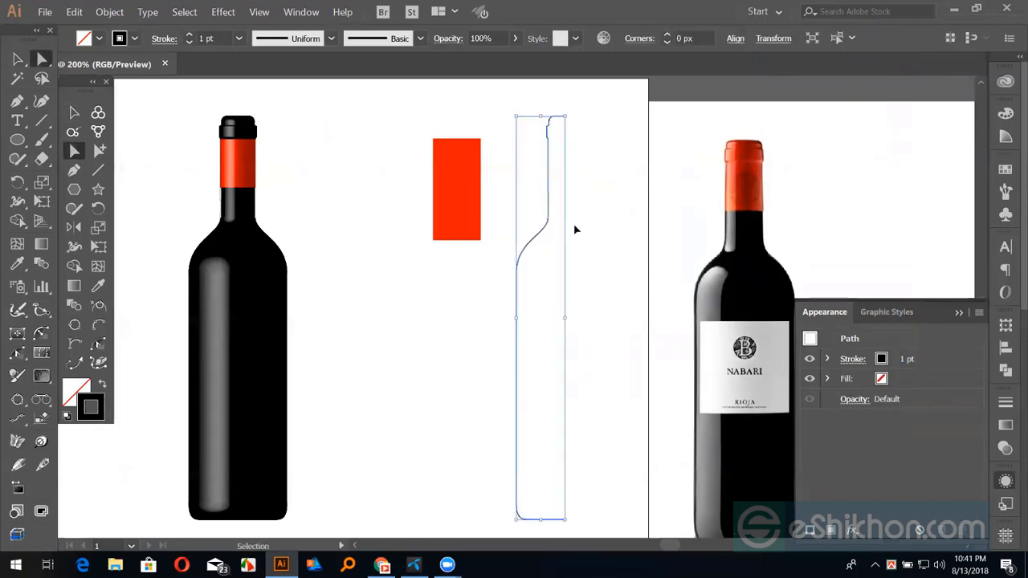
key(ctrl+plus)
key(space)
drag(650, 319, 791, 485)
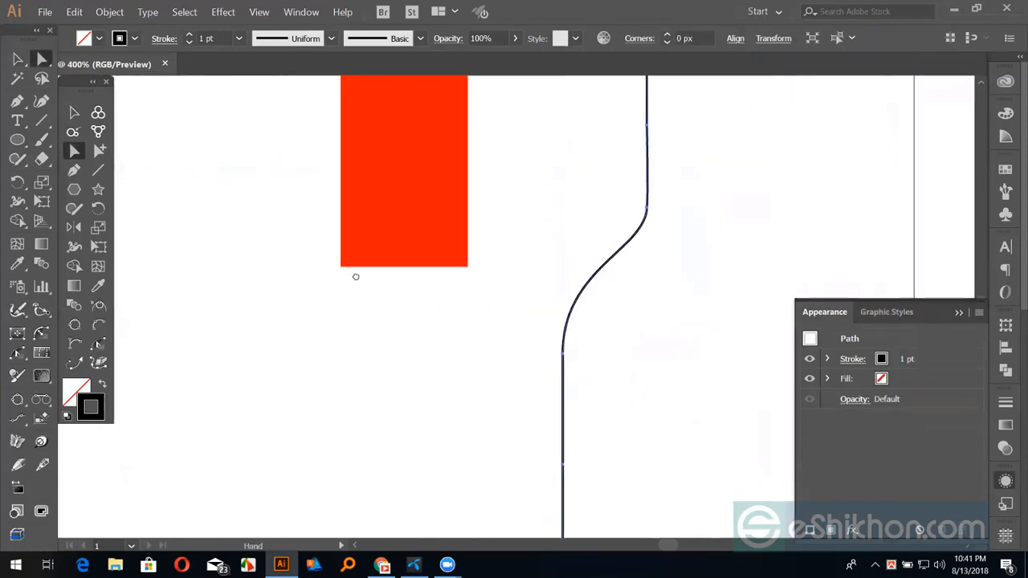
drag(356, 276, 742, 395)
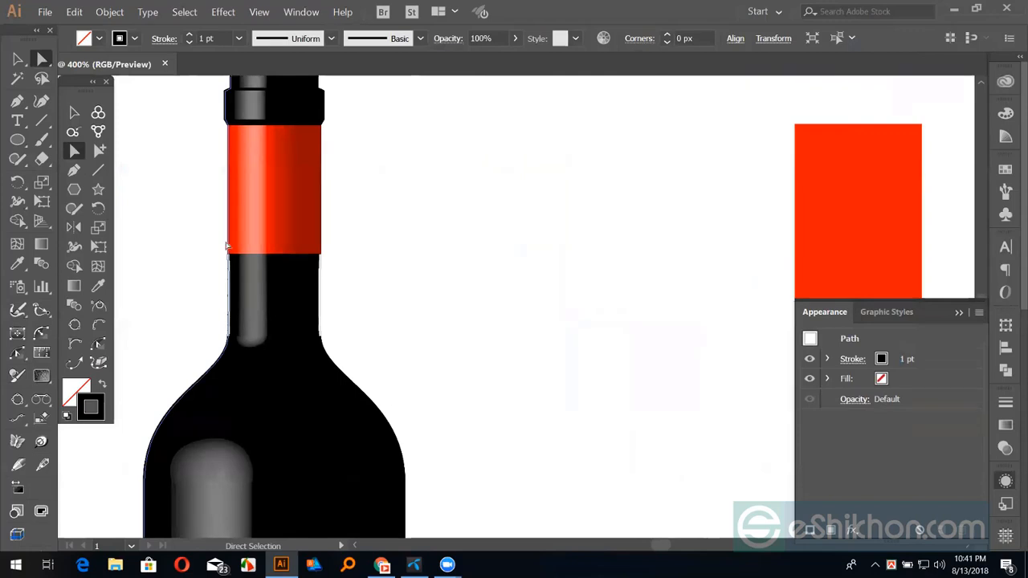
click(229, 254)
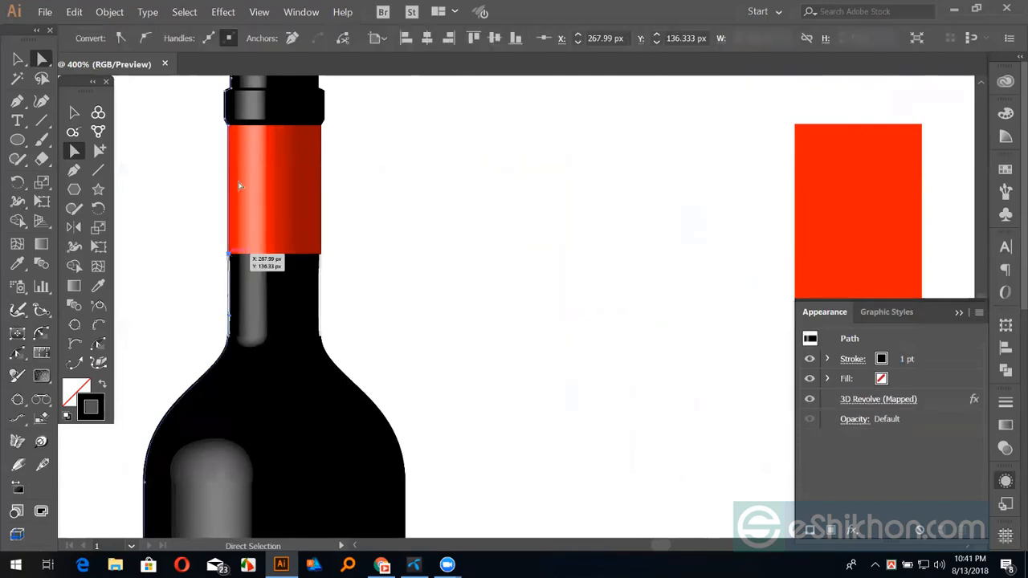
shift+click(230, 126)
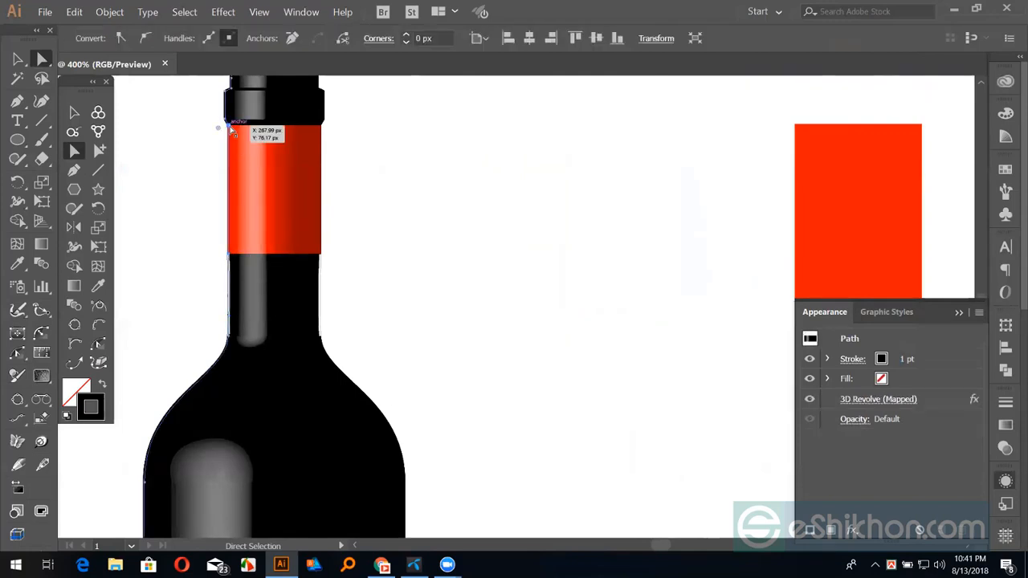
Select the matching neck anchor point on the plain half profile to inspect where the band surface ends
click(677, 163)
drag(722, 154, 262, 176)
click(644, 265)
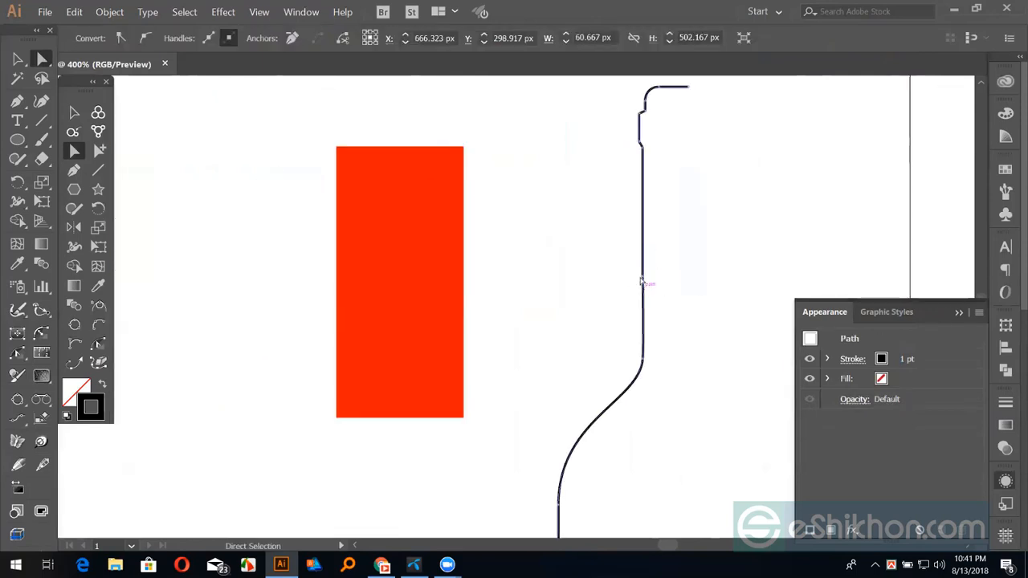
click(642, 281)
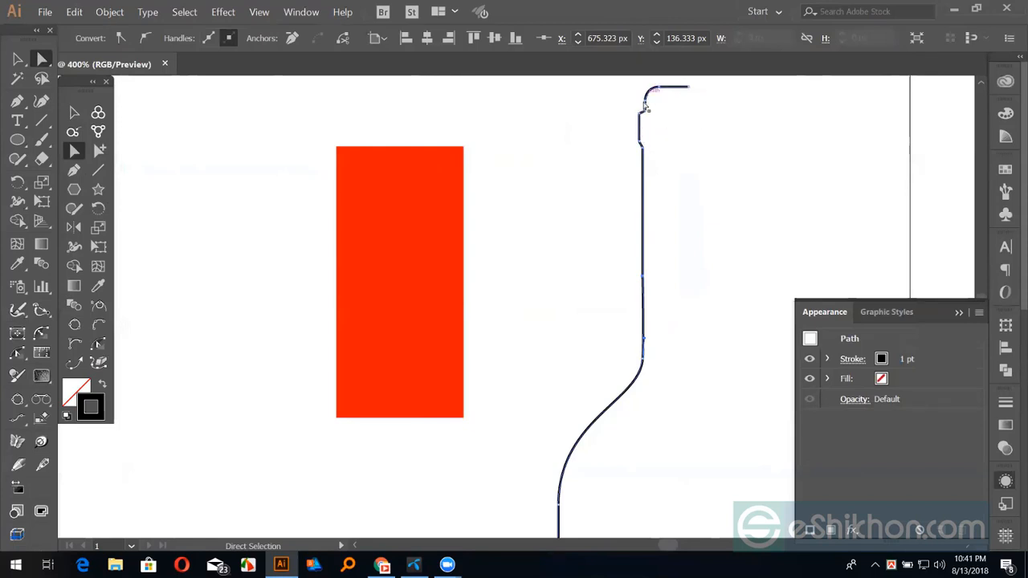
Inspect the anchor points dividing the shoulder and straight body of the plain half profile
key(space)
scroll(594, 237, down, 4)
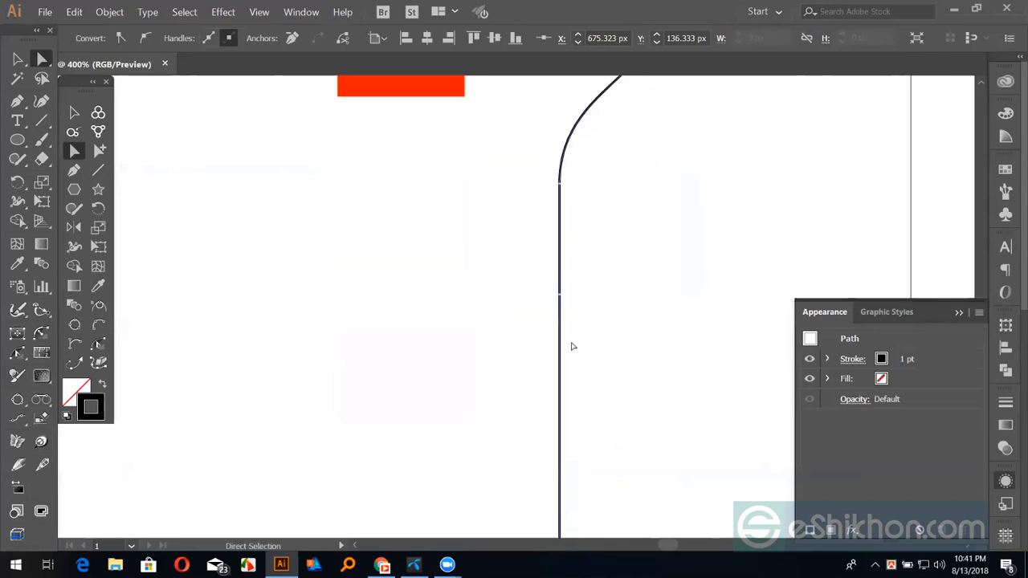
key(ctrl+minus)
drag(576, 358, 703, 178)
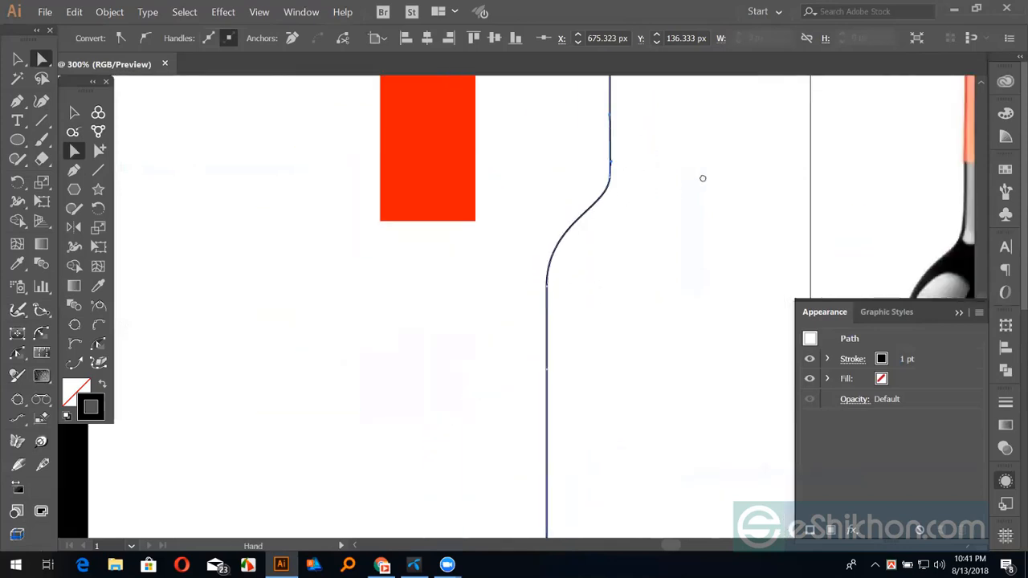
click(579, 250)
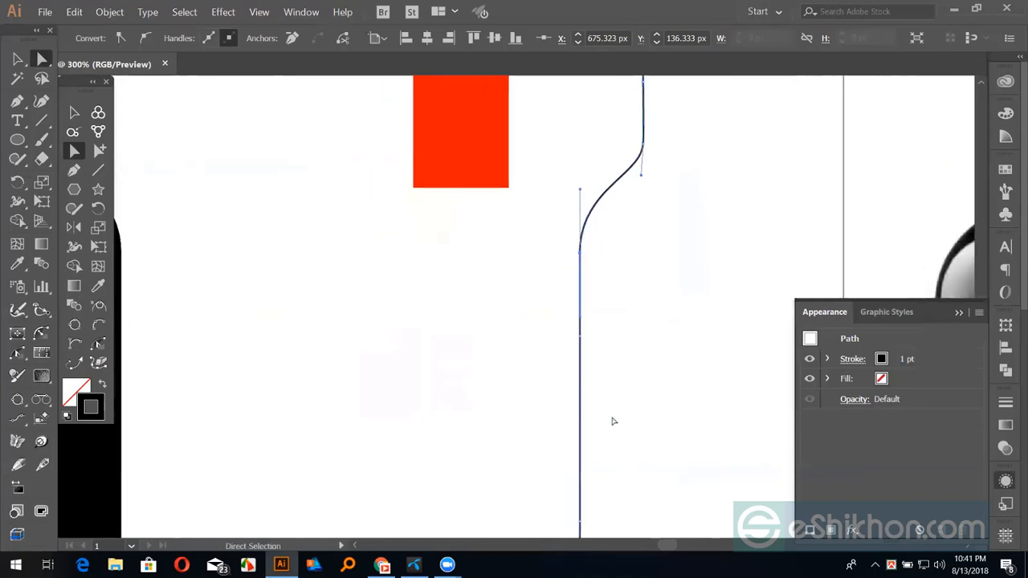
drag(613, 191, 610, 157)
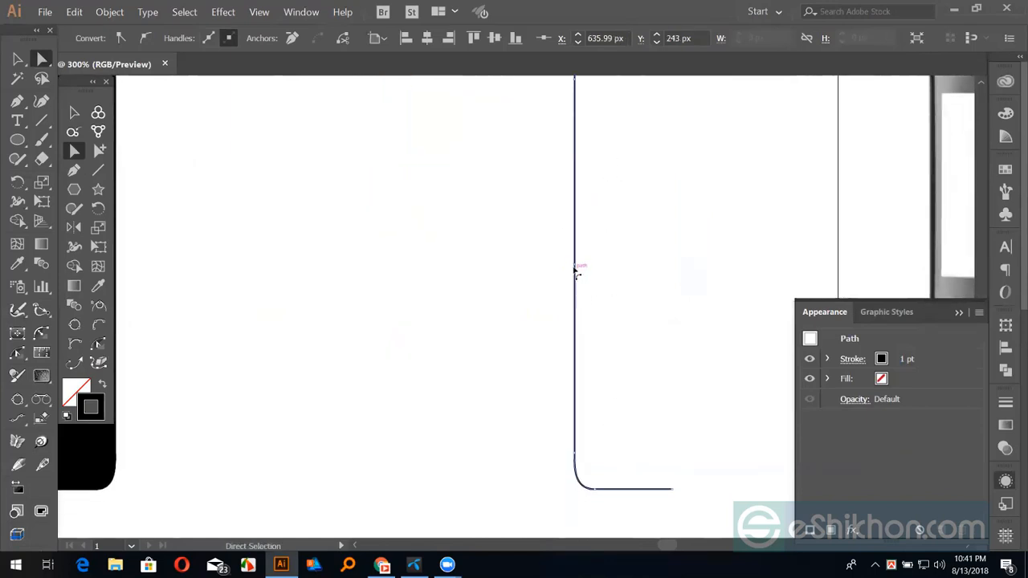
Open the artwork mapping settings of the original bottle's 3D Revolve effect with the preview turned on
drag(356, 257, 729, 480)
click(18, 58)
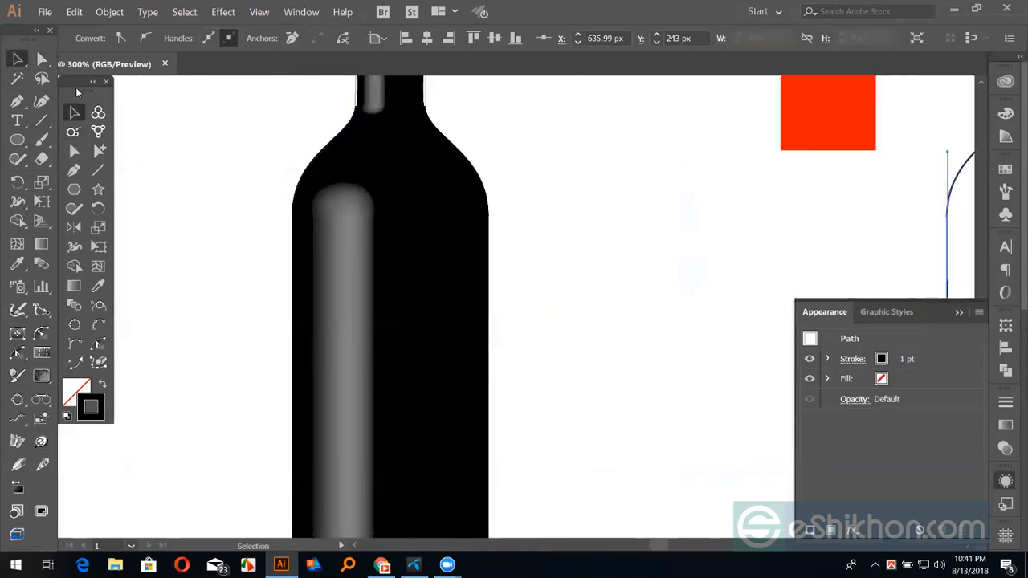
click(353, 253)
key(ctrl+minus)
key(ctrl+minus)
key(ctrl+minus)
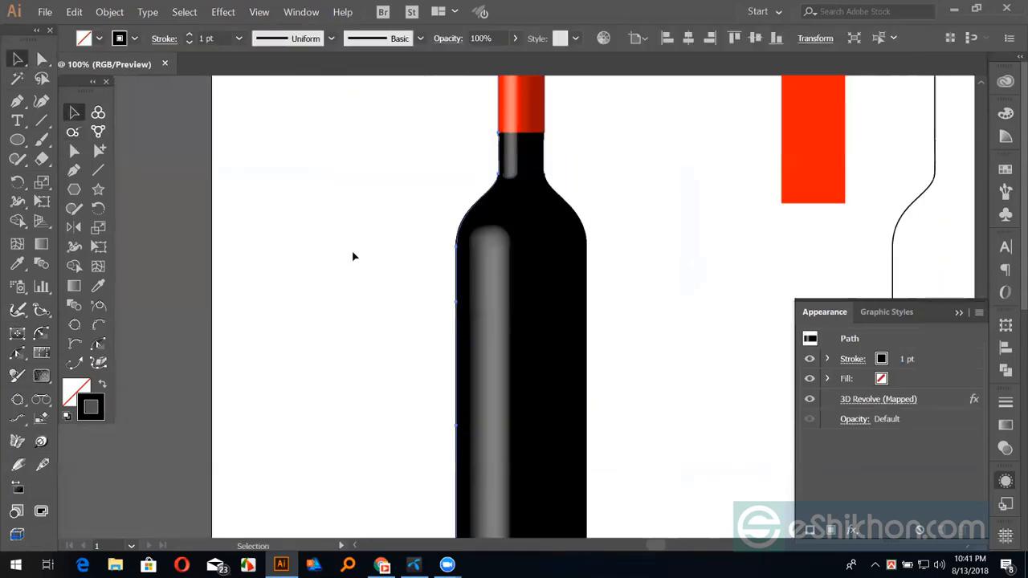
click(890, 403)
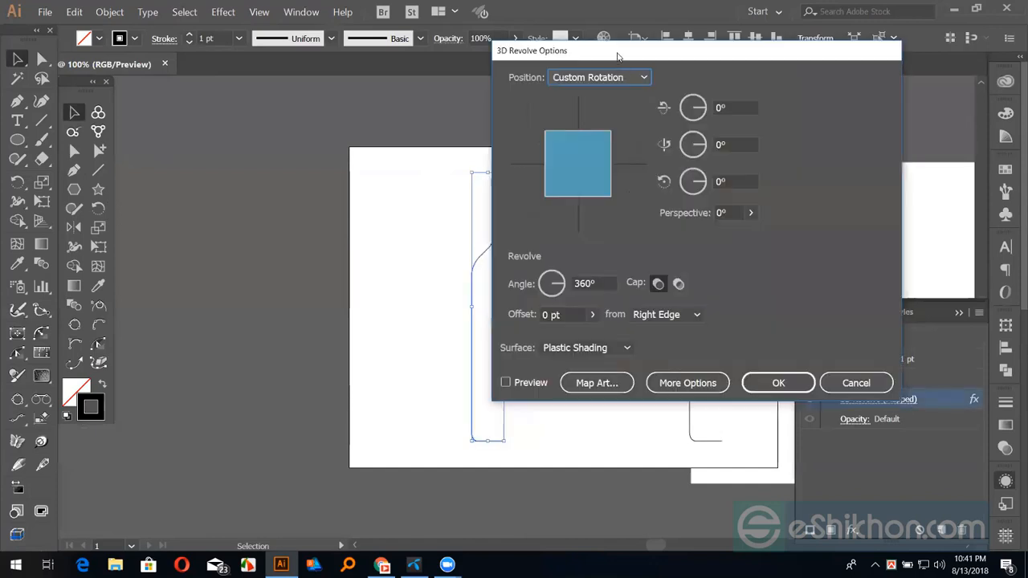
drag(617, 56, 814, 64)
click(787, 389)
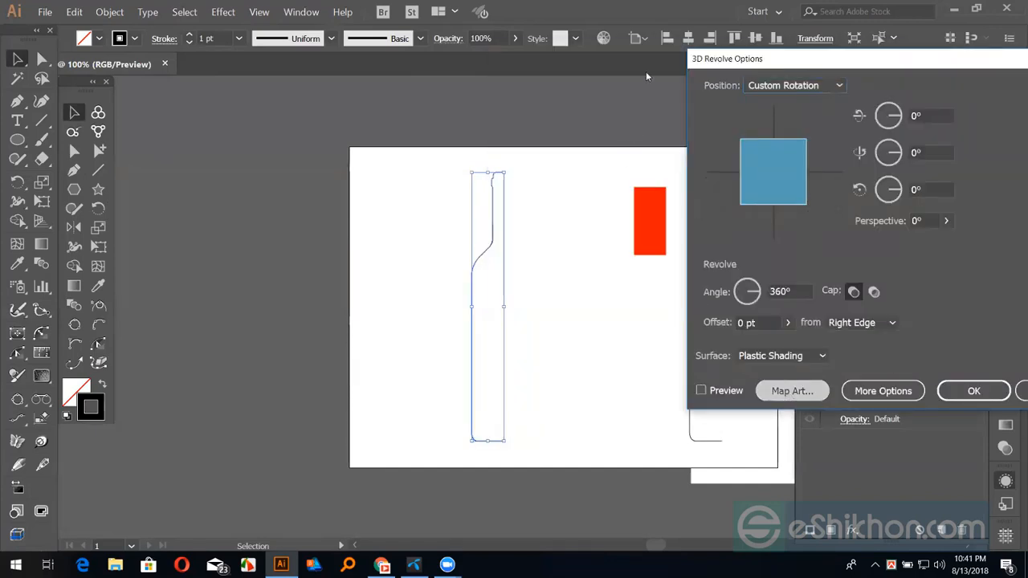
drag(768, 51, 882, 67)
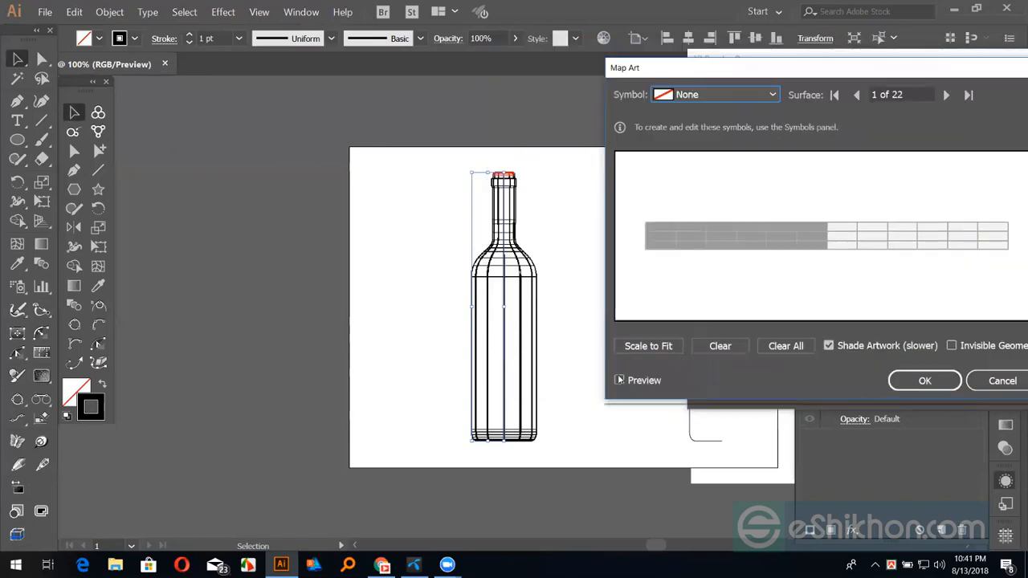
click(620, 380)
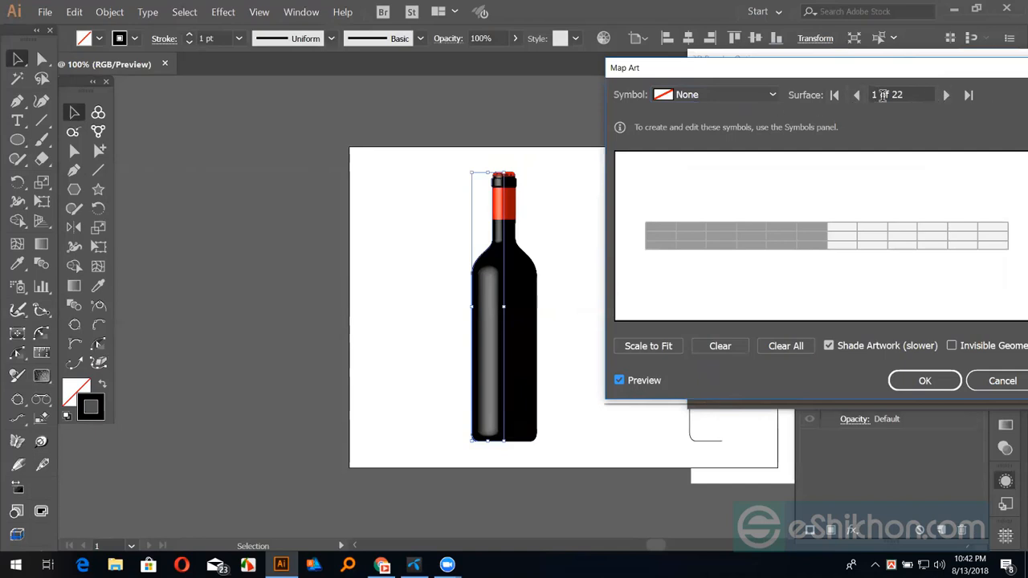
Go through the bottle's mappable surfaces up to surface 8 of 22, covering the lower neck and shoulder
click(946, 95)
click(945, 95)
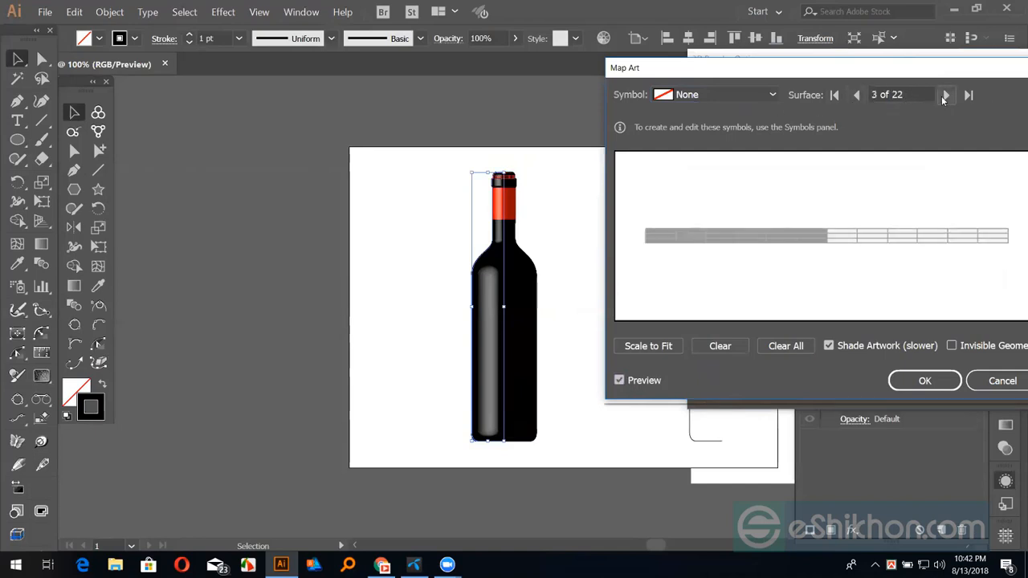
click(946, 96)
click(945, 96)
click(946, 96)
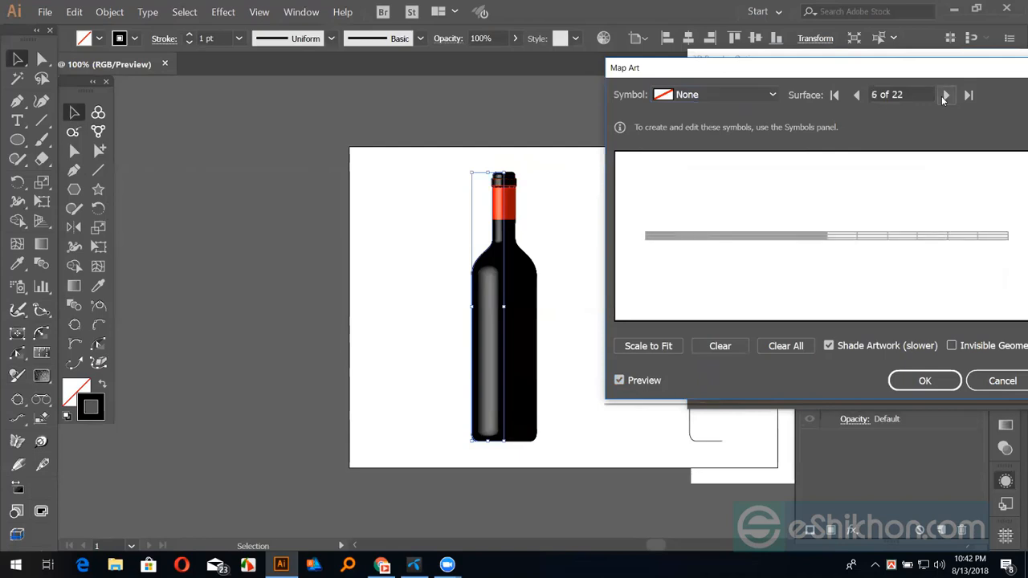
click(945, 95)
click(945, 96)
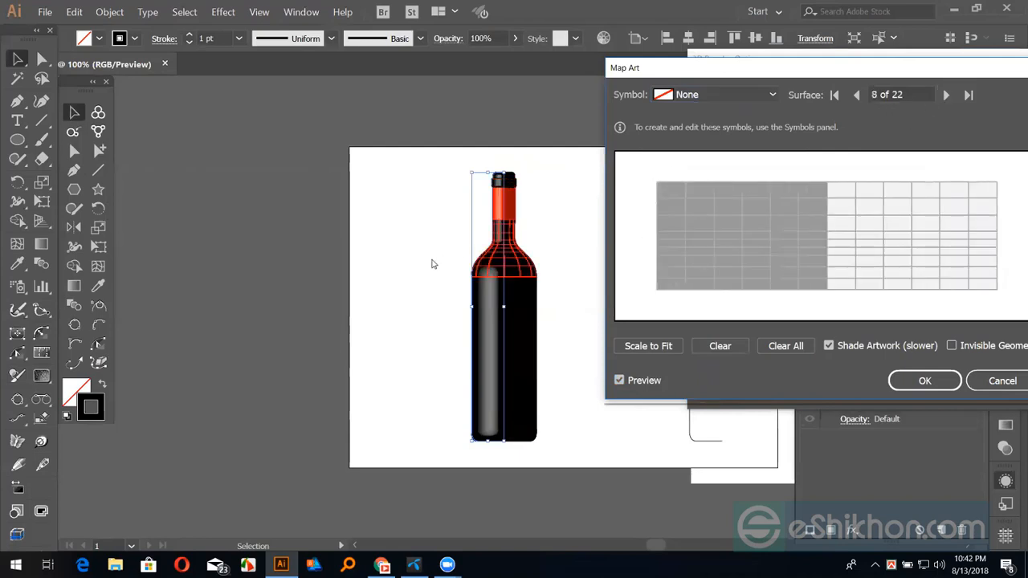
click(901, 94)
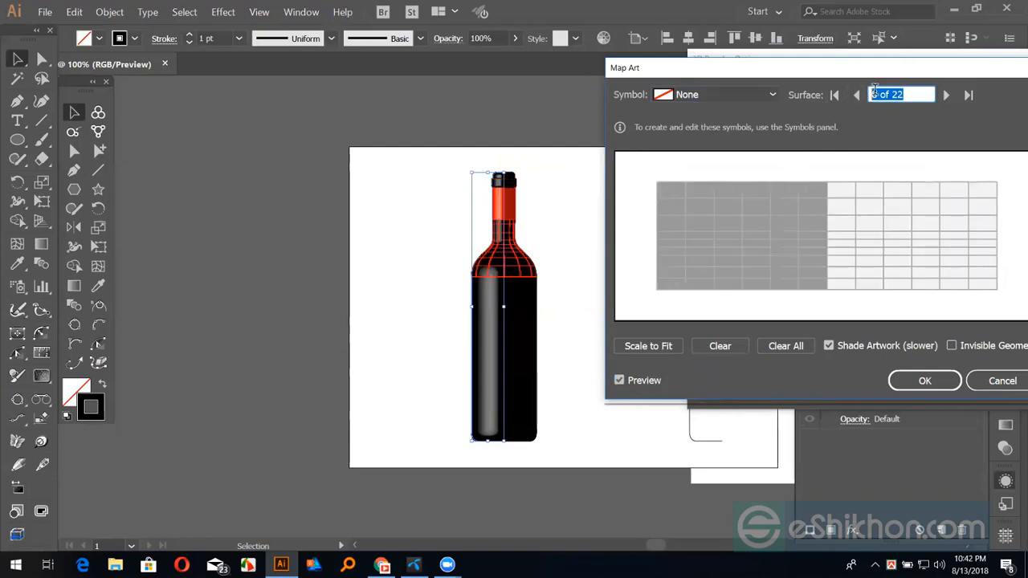
Map New Symbol onto surface 8, widen it across the surface grid and shift it towards the light half
click(710, 91)
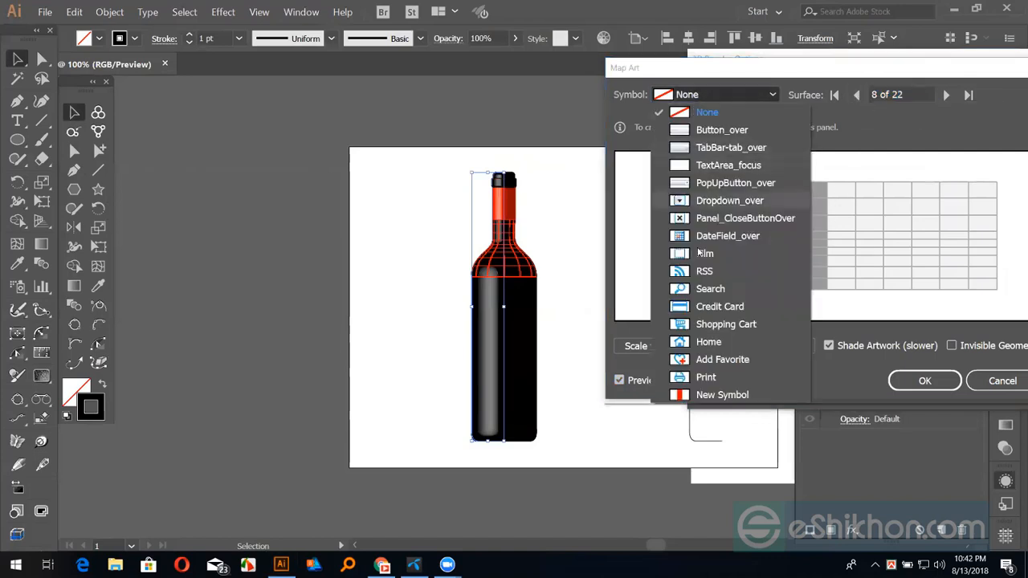
click(696, 395)
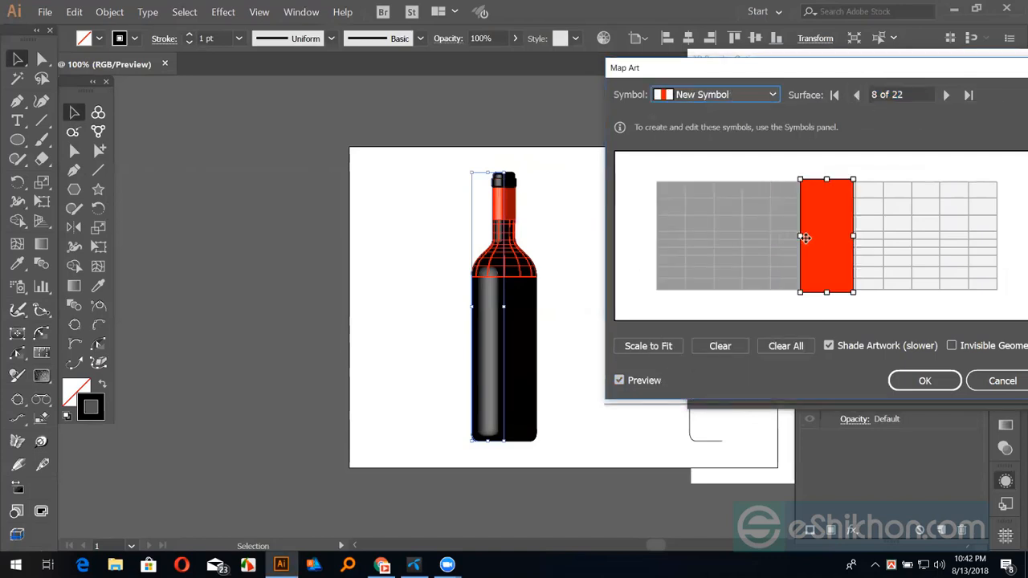
drag(800, 236, 693, 236)
drag(851, 238, 930, 233)
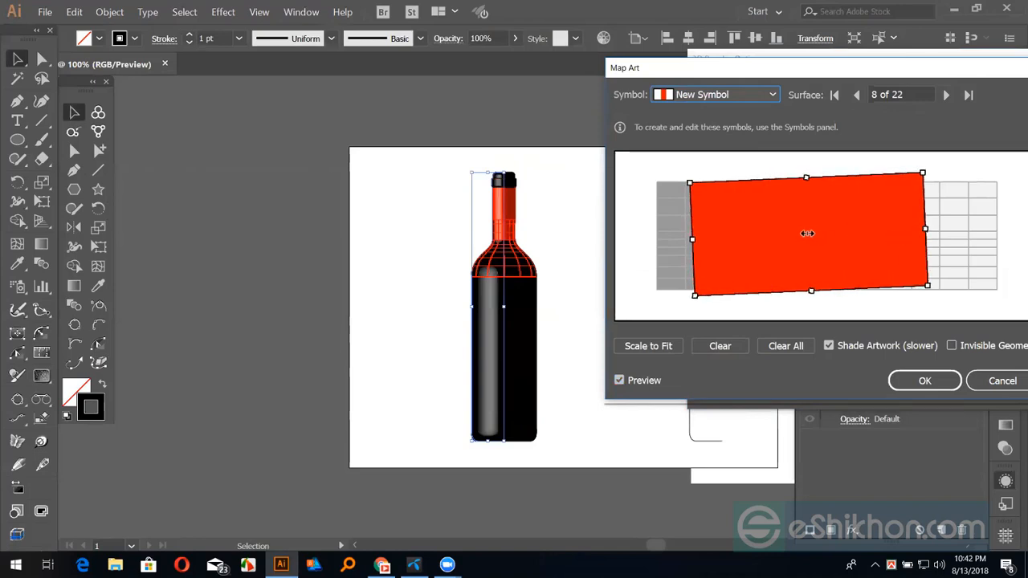
drag(810, 233, 894, 254)
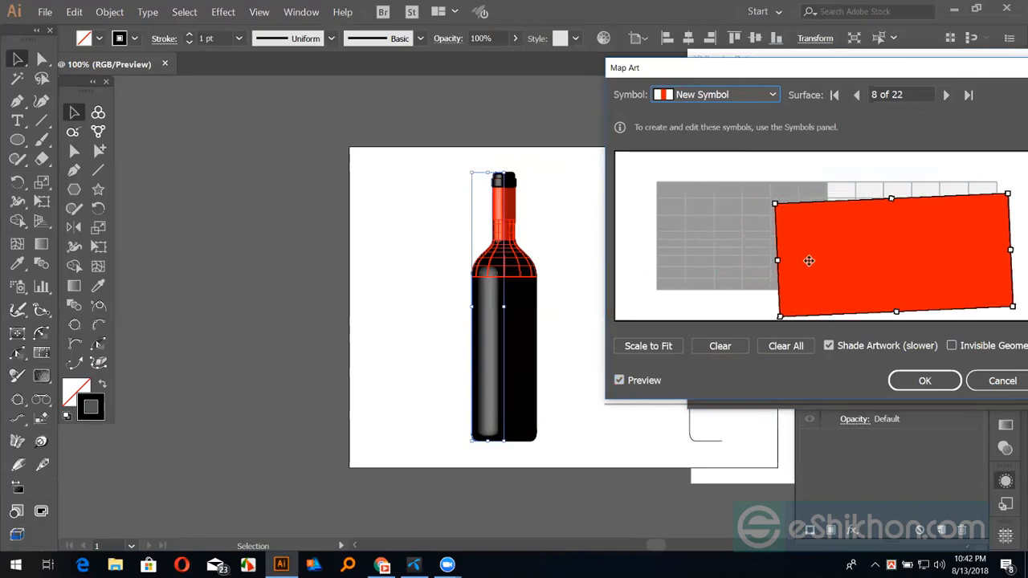
Straighten the red symbol and resize it to cover the light half of surface 8's grid
drag(779, 265, 846, 256)
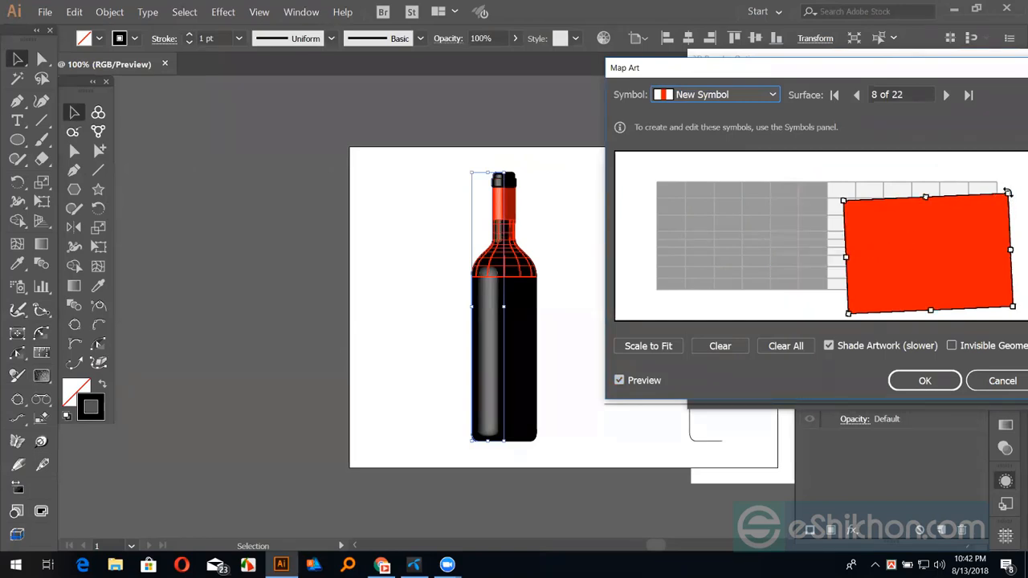
drag(1007, 192, 1008, 188)
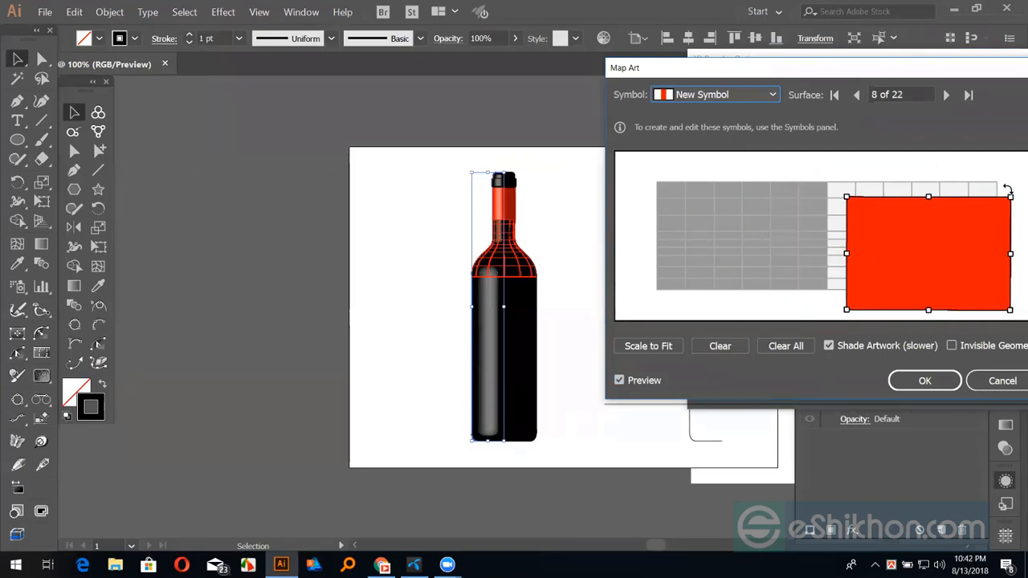
drag(921, 236, 902, 228)
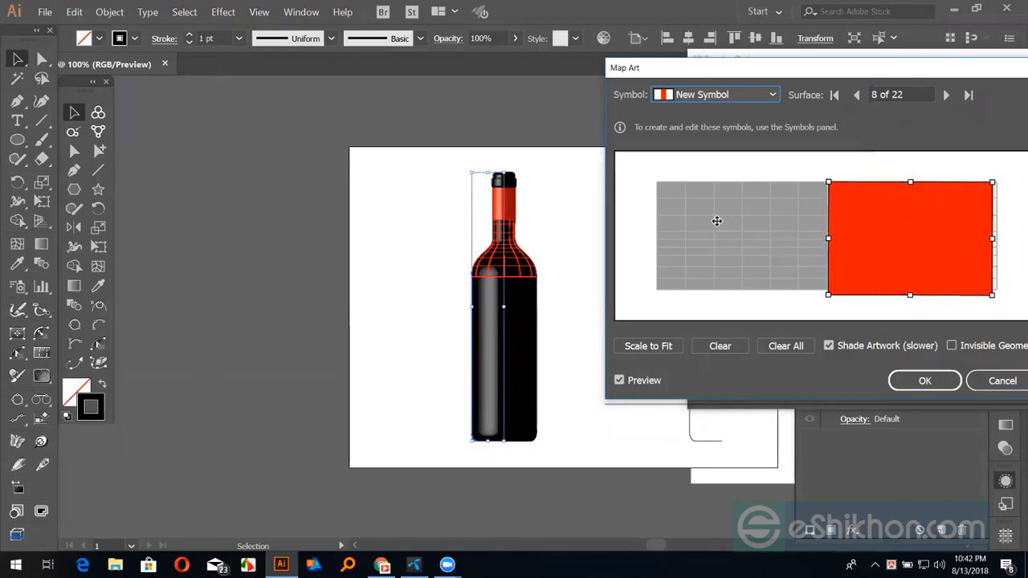
drag(941, 215, 989, 275)
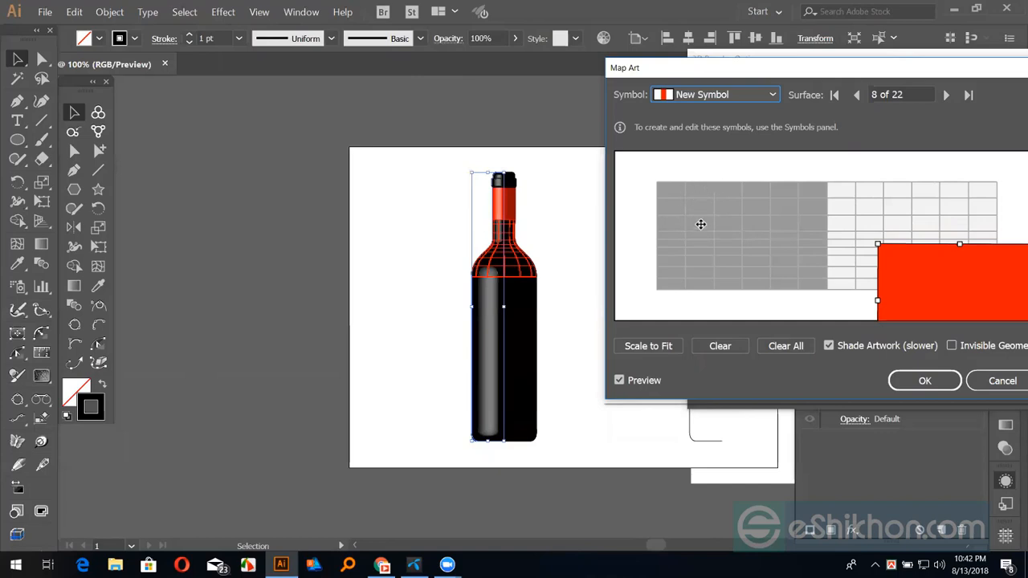
drag(934, 266, 911, 228)
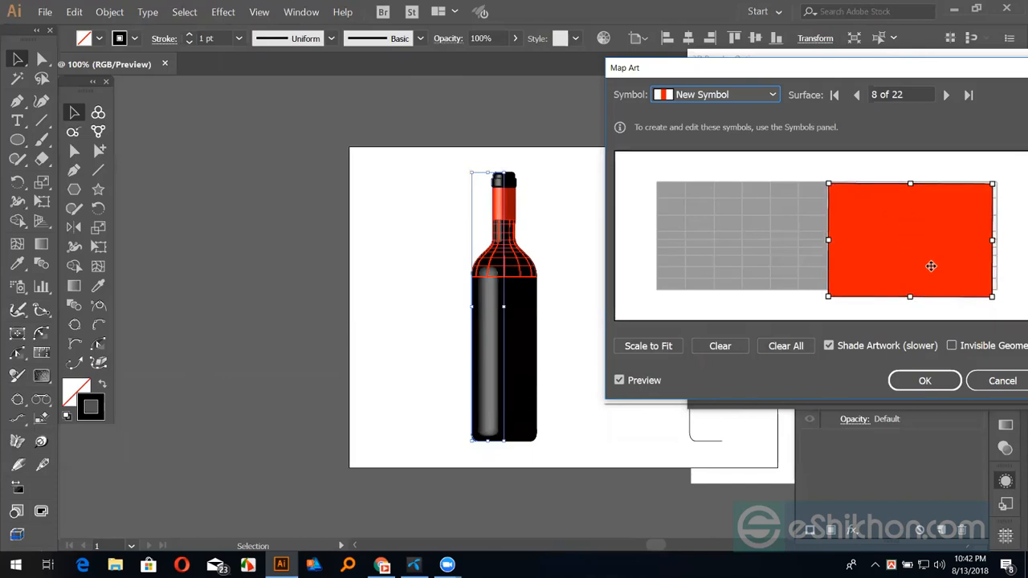
drag(993, 240, 1003, 241)
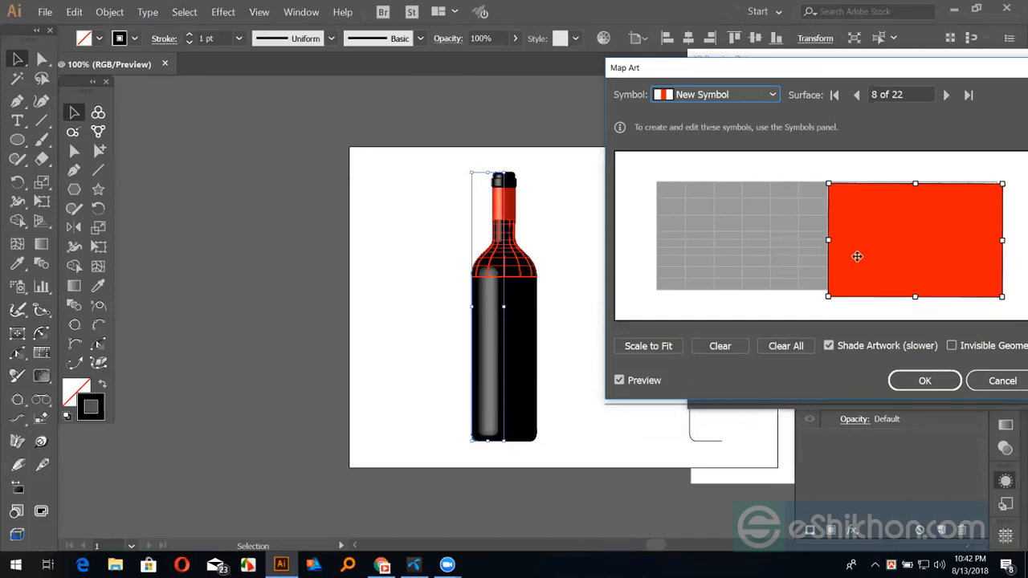
Shift the symbol over the surface grid to compare light and dark areas, and clear it from surface 8
mouse_move(846, 197)
mouse_down()
mouse_move(863, 213)
mouse_move(848, 200)
mouse_up()
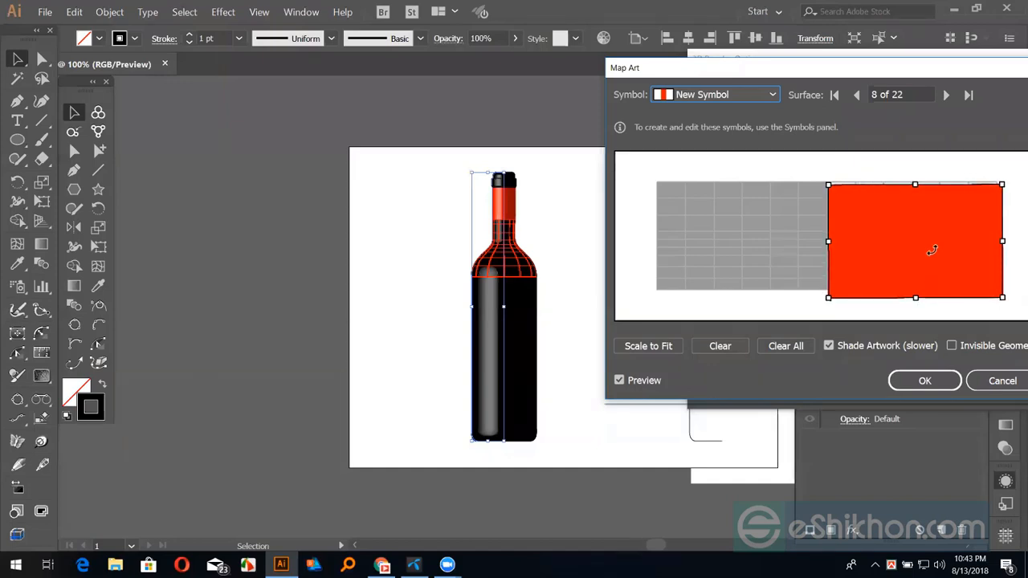
drag(932, 248, 954, 255)
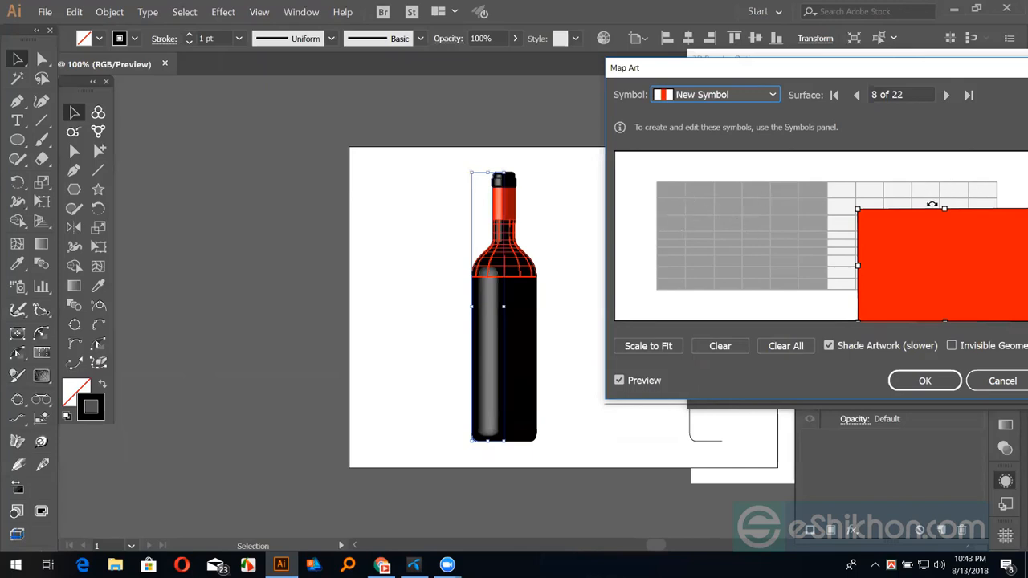
drag(918, 246, 923, 287)
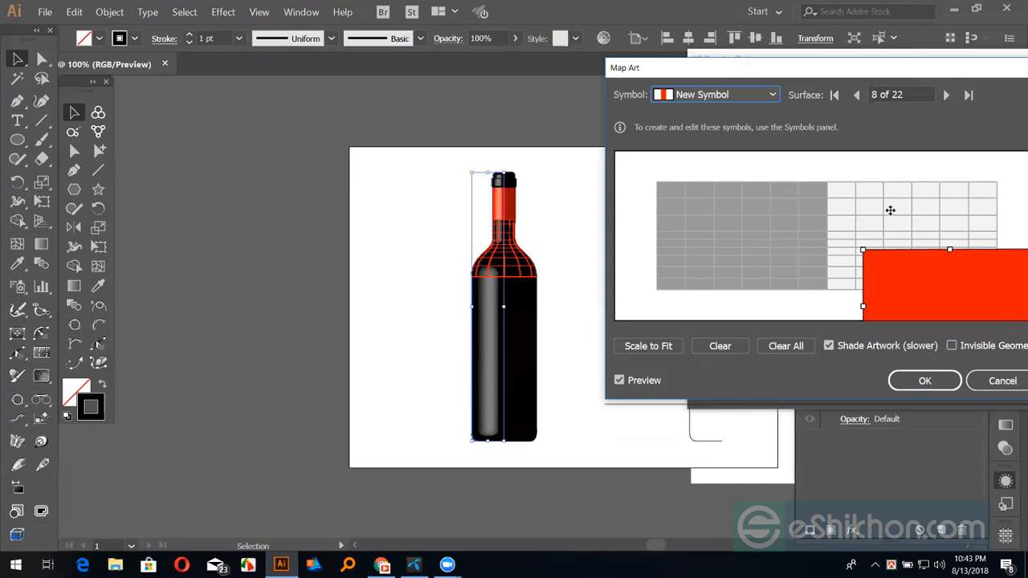
mouse_move(913, 270)
mouse_down()
mouse_move(889, 199)
mouse_move(910, 262)
mouse_up()
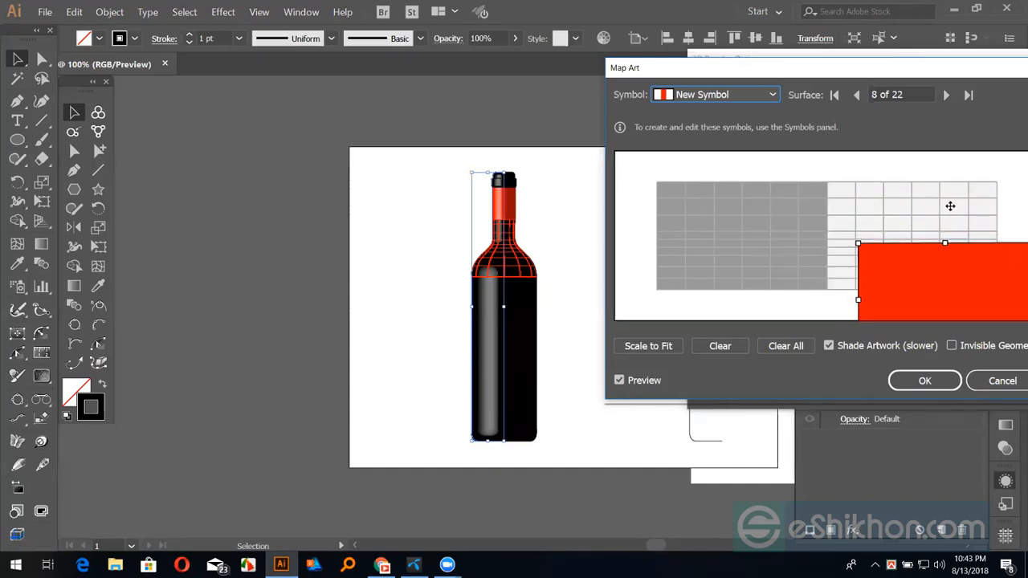
drag(939, 267, 891, 218)
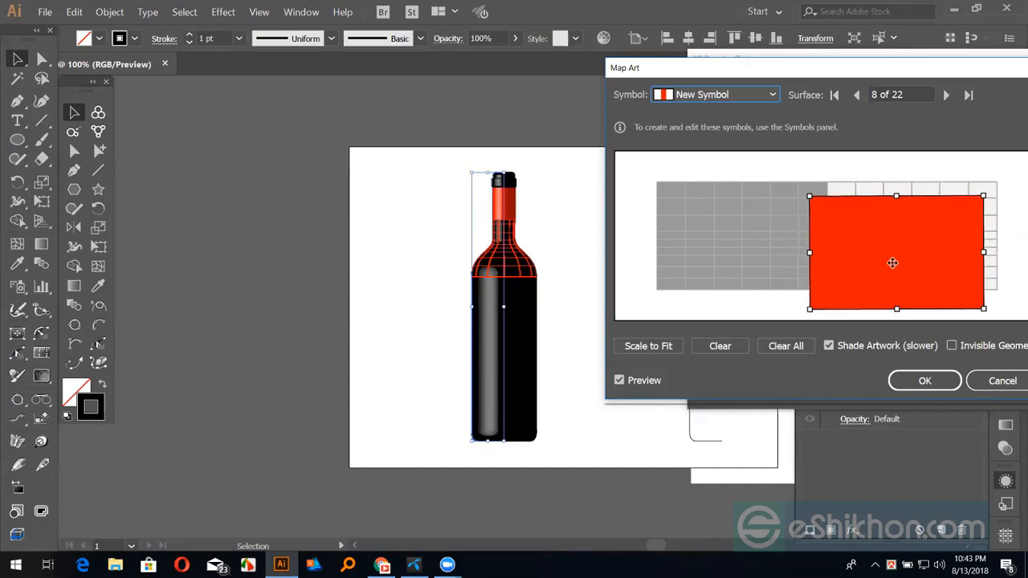
click(718, 346)
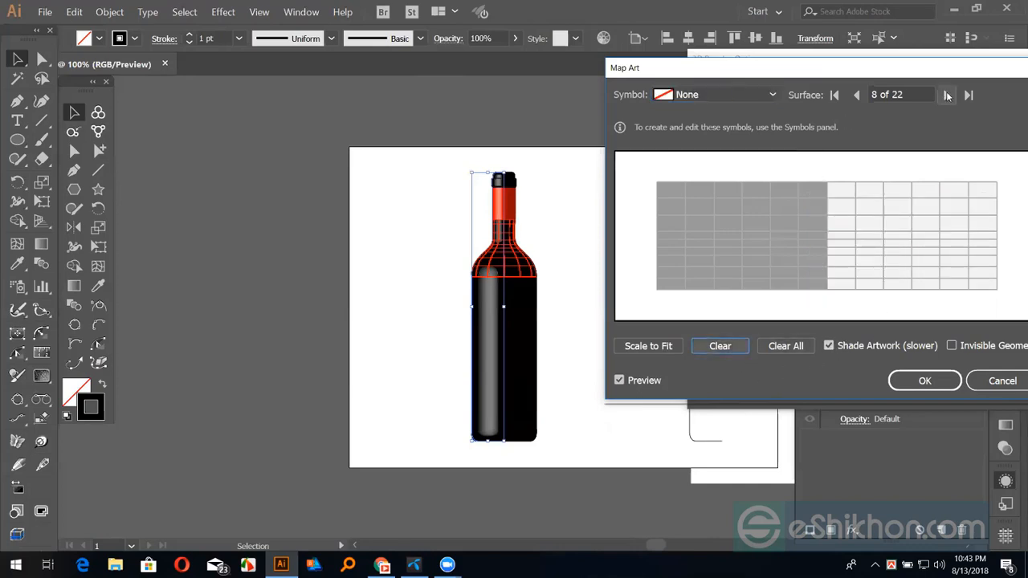
Go through the following mappable surfaces to surface 13 of 22, the band around the bottle's base
click(947, 95)
click(948, 96)
click(947, 95)
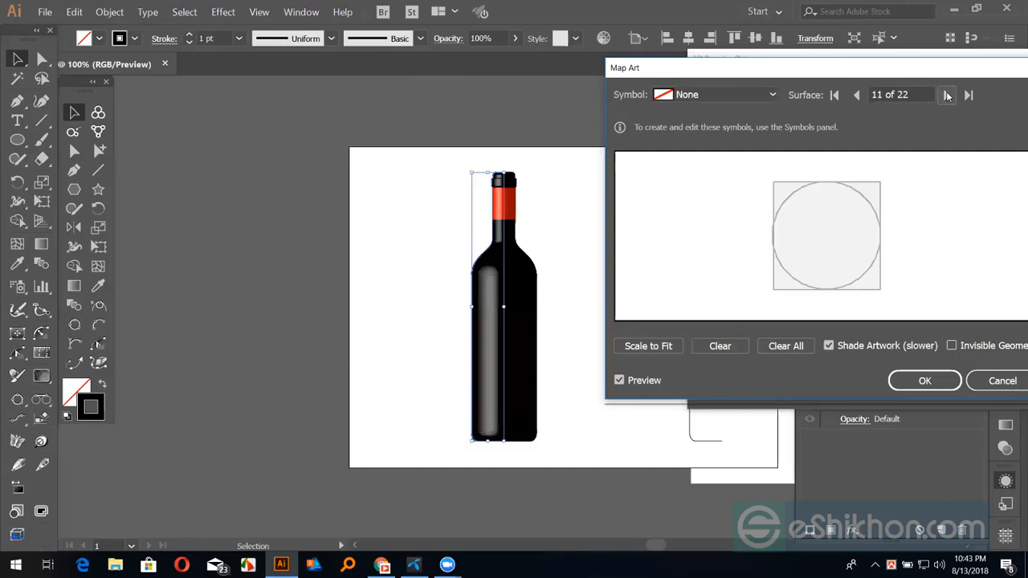
click(947, 96)
click(947, 96)
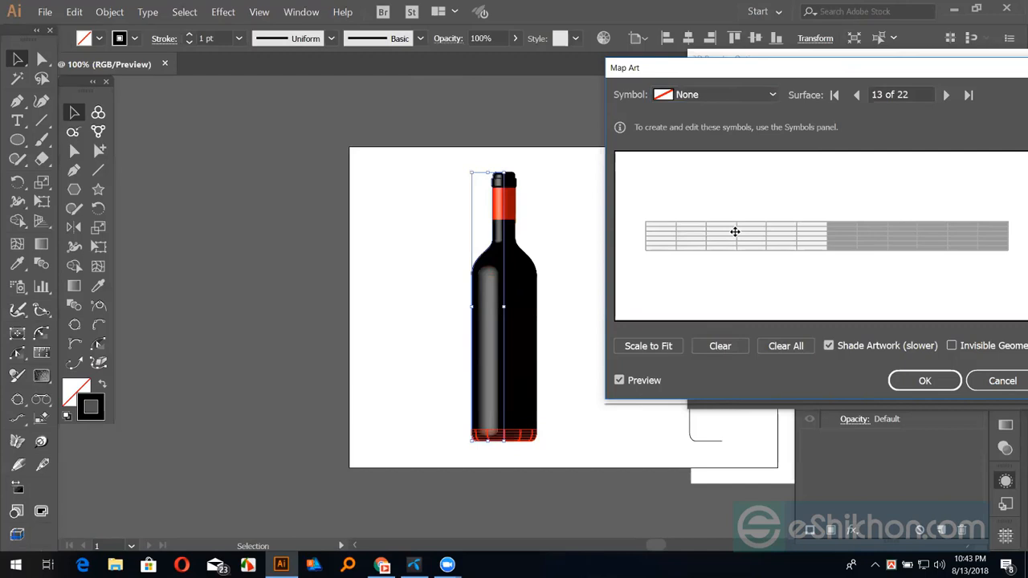
Map New Symbol onto surface 13 and stretch it across the entire light half of the base band
click(752, 96)
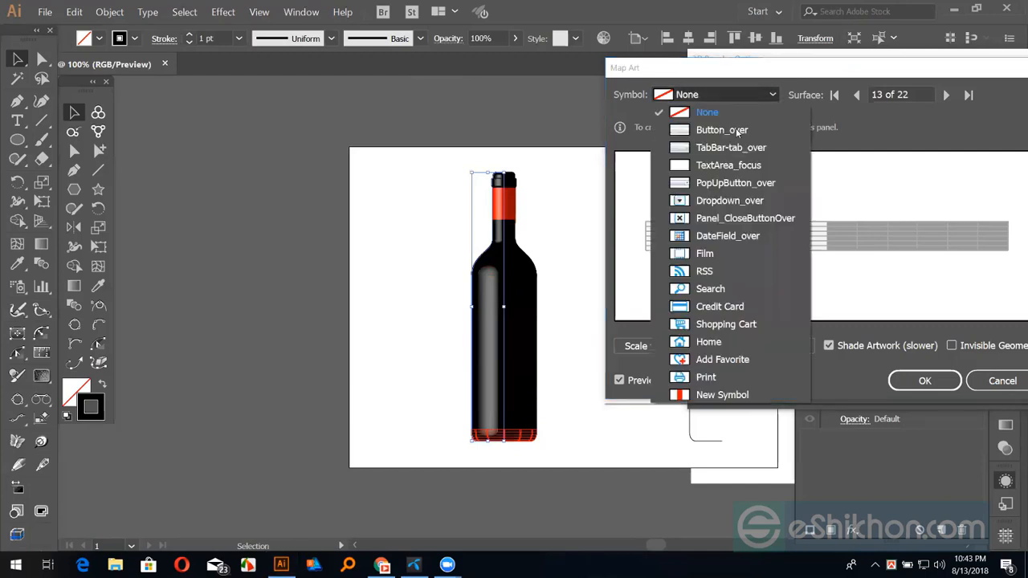
click(721, 394)
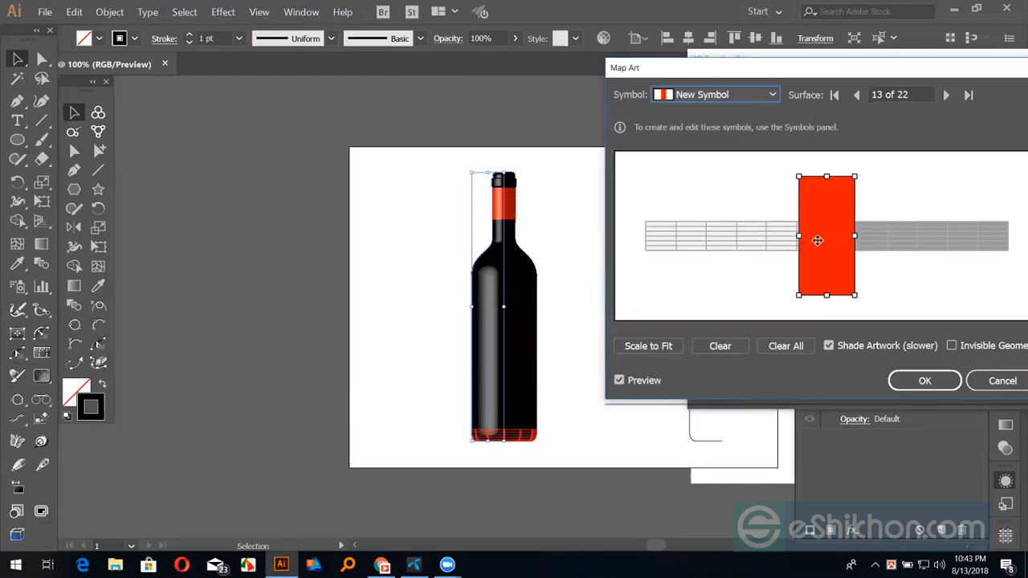
drag(740, 233, 710, 234)
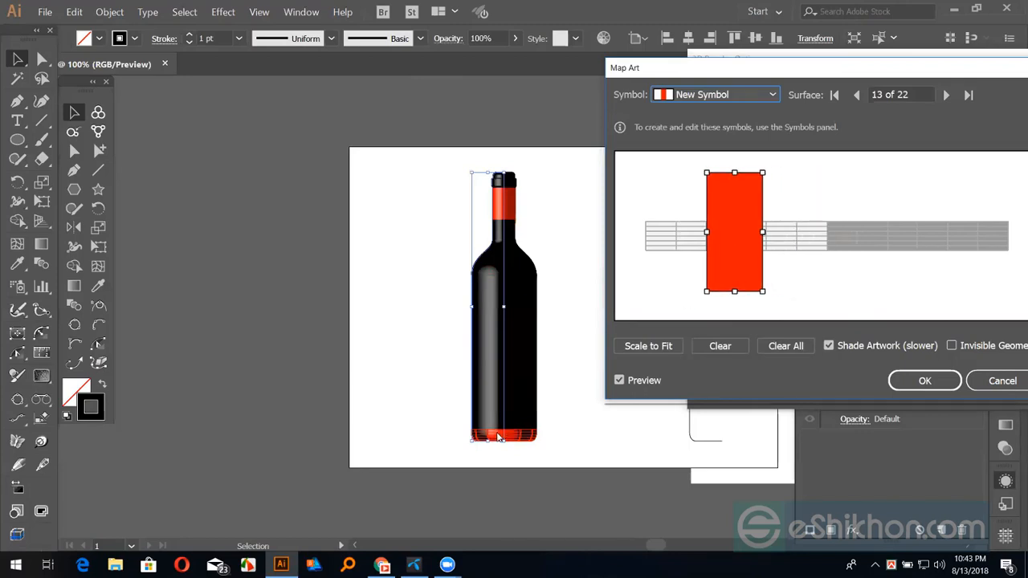
drag(710, 233, 649, 235)
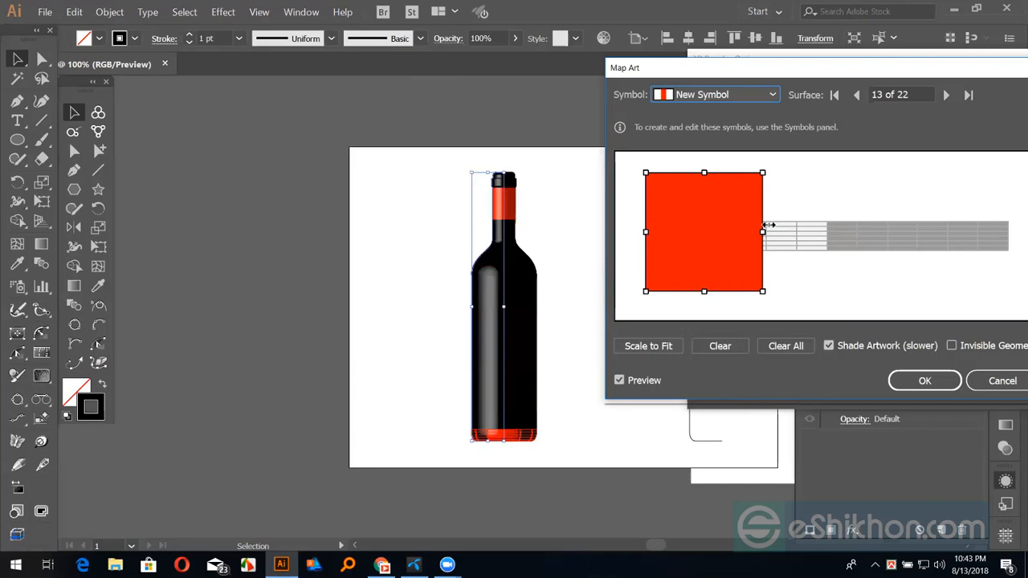
drag(765, 233, 828, 253)
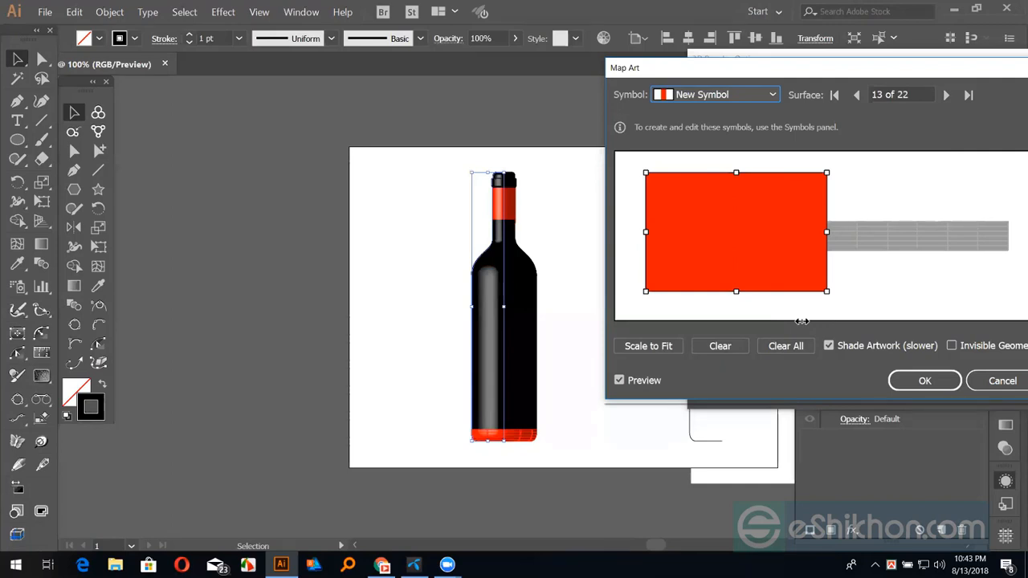
Clear the symbol from surface 13 and accept the artwork mapping
click(717, 346)
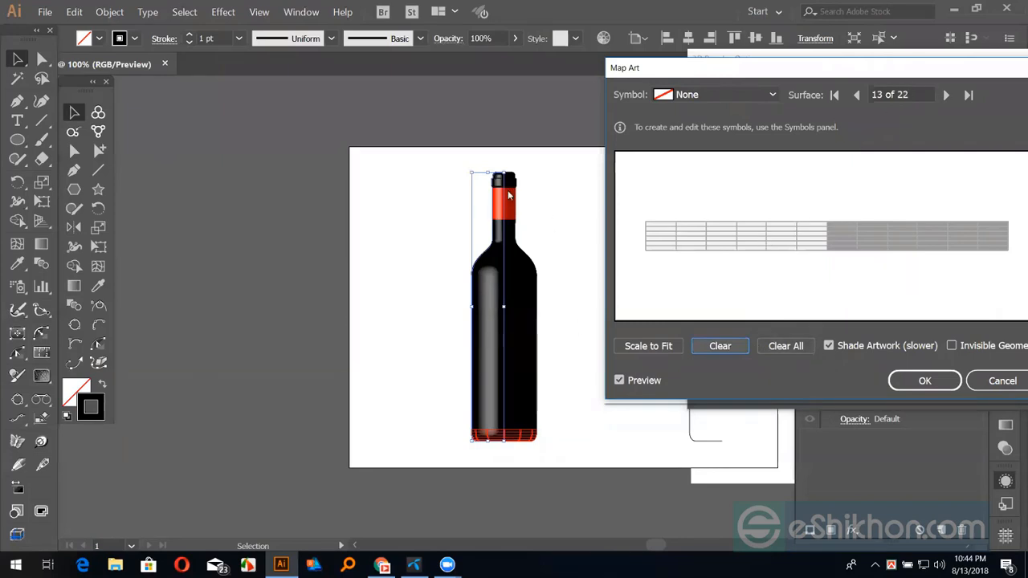
click(924, 381)
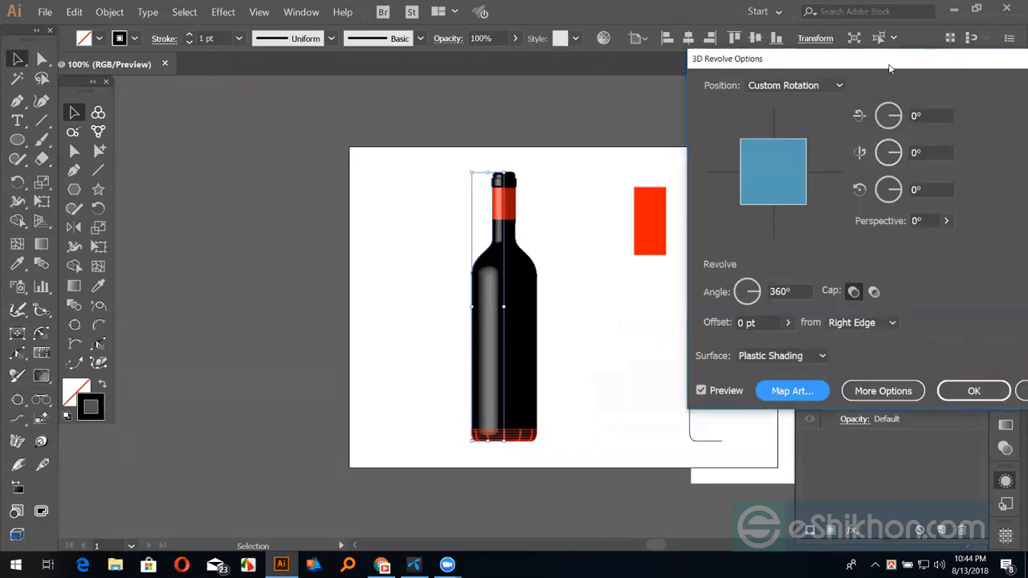
Accept the 3D Revolve settings and deselect the bottle
drag(892, 63, 781, 63)
click(854, 386)
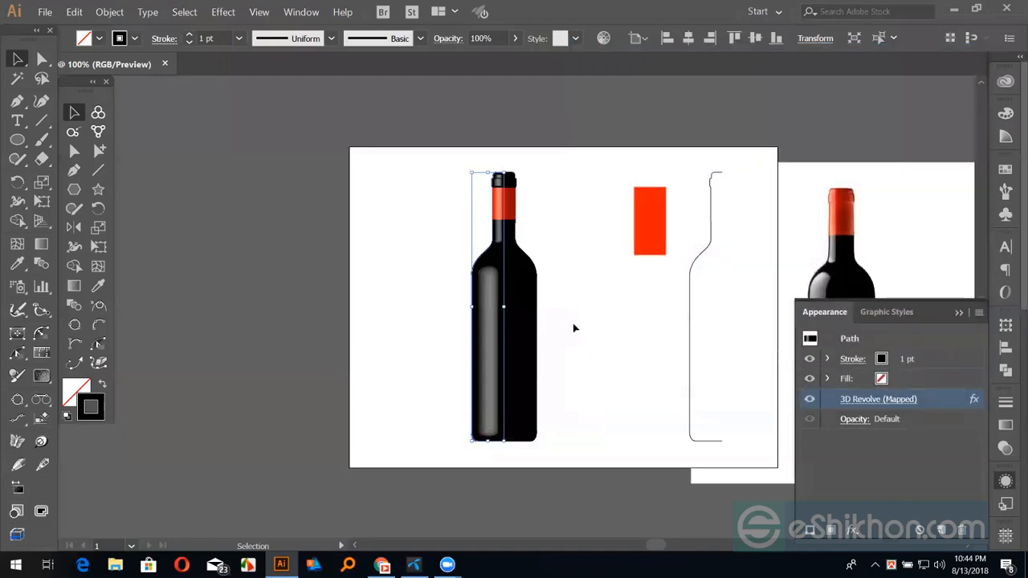
click(573, 328)
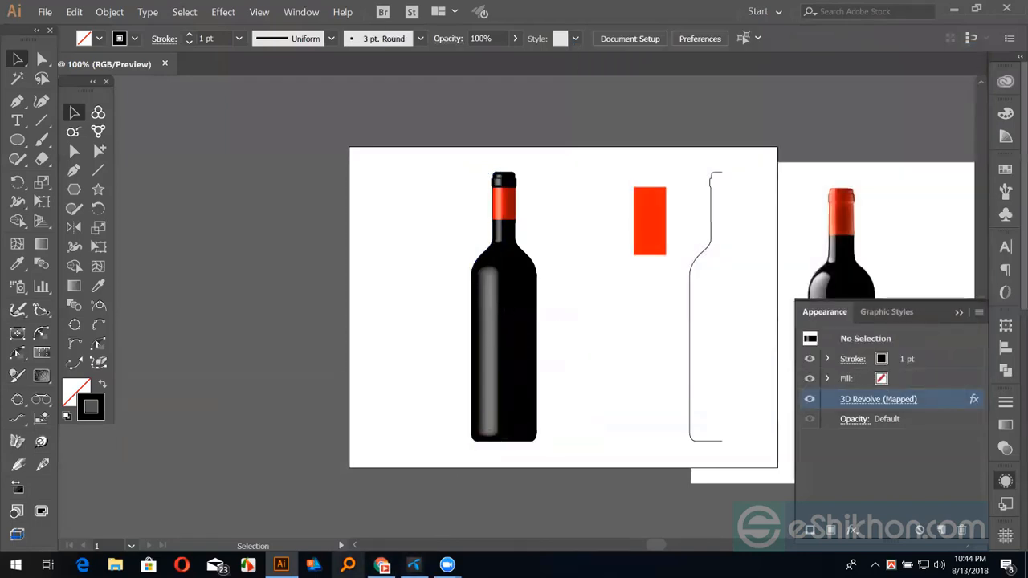
Switch to Chrome, search Google for "wine label vector" and open its image results in a new tab
click(382, 565)
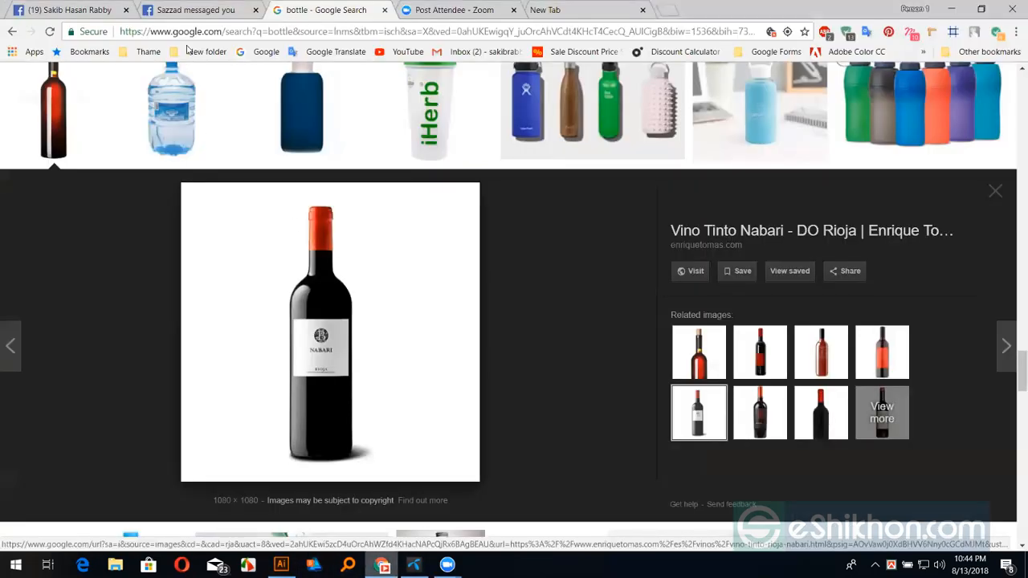
scroll(353, 172, up, 6)
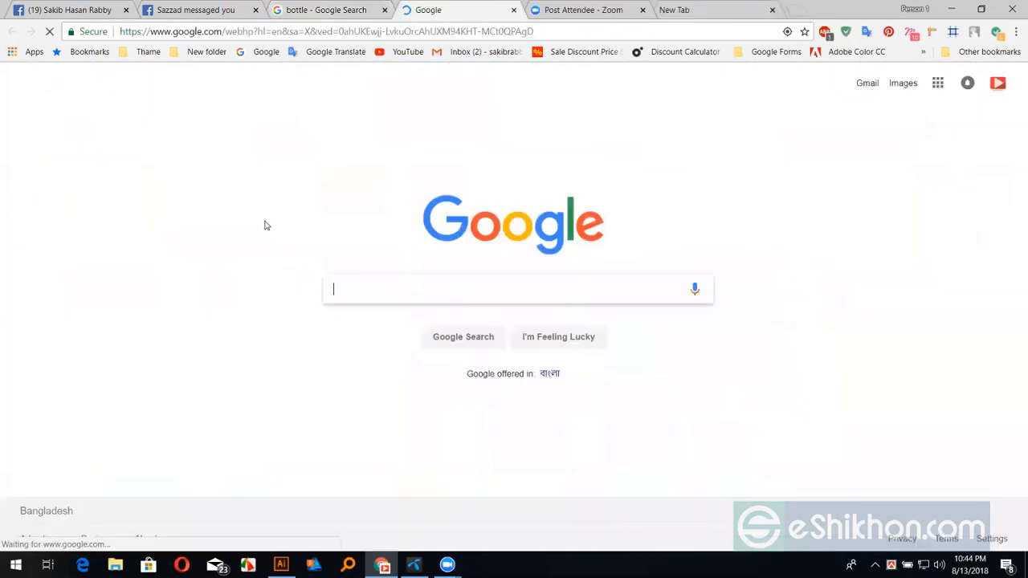
text(wi)
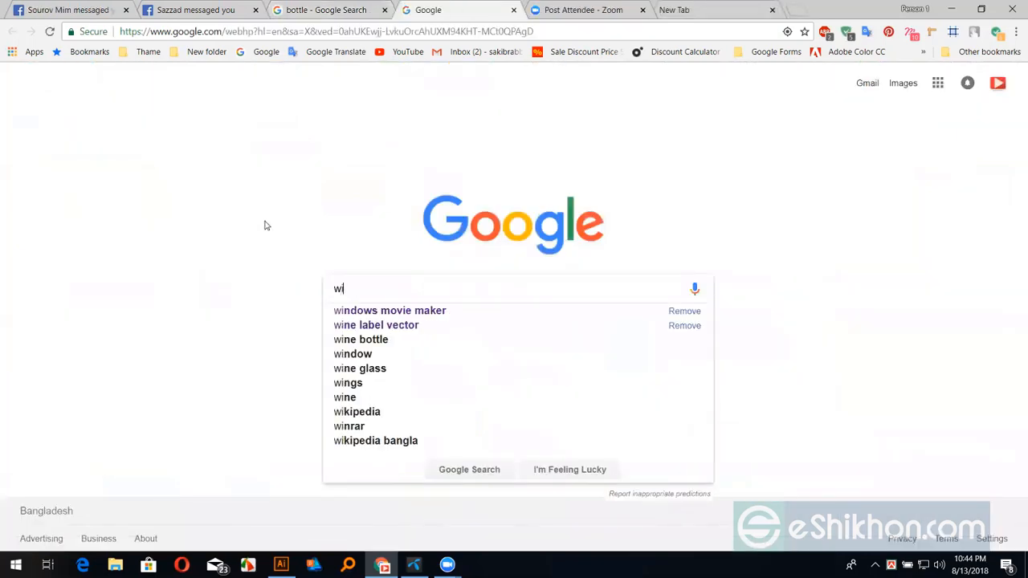
click(417, 328)
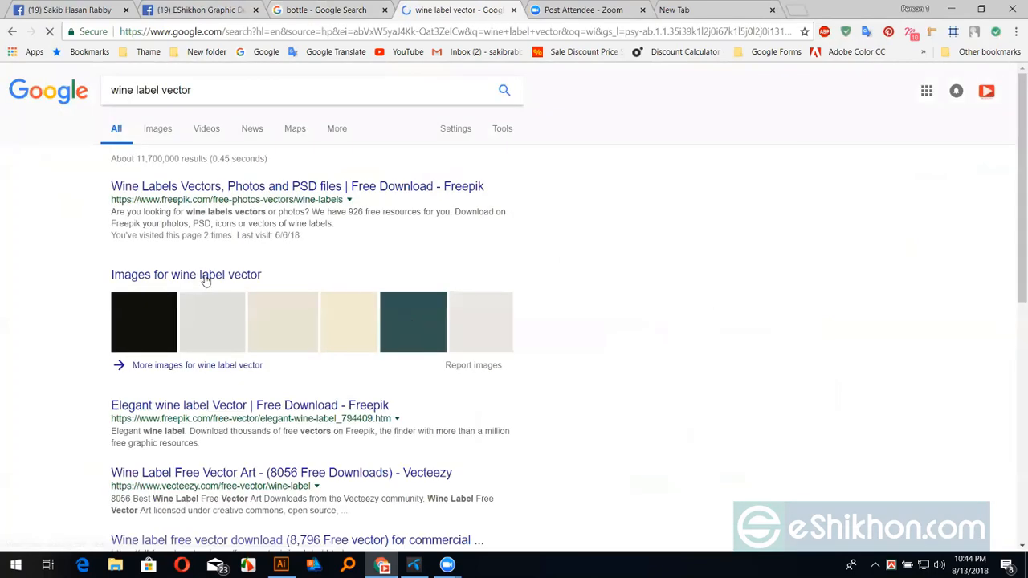
middle_click(252, 280)
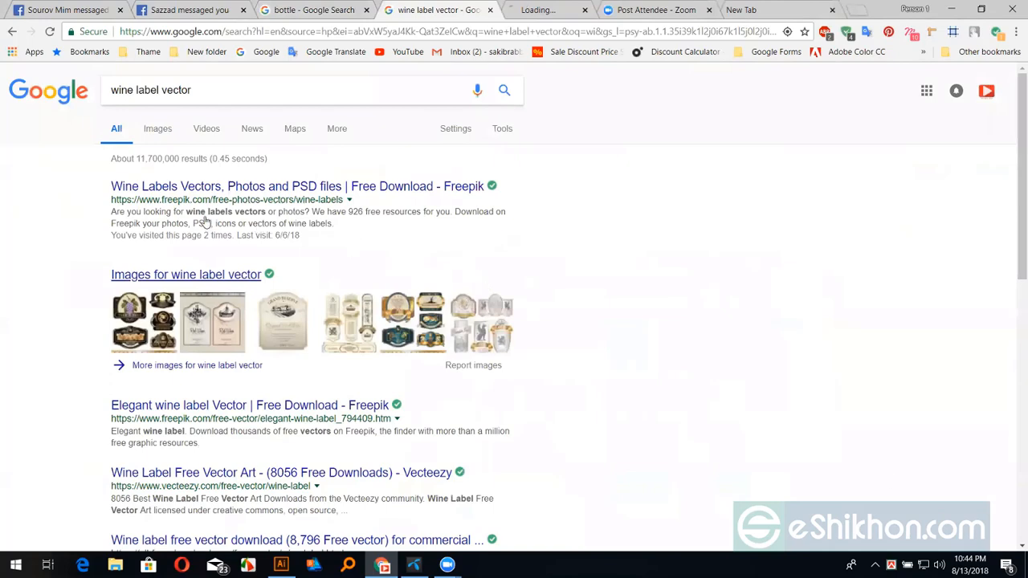
key(ctrl+Tab)
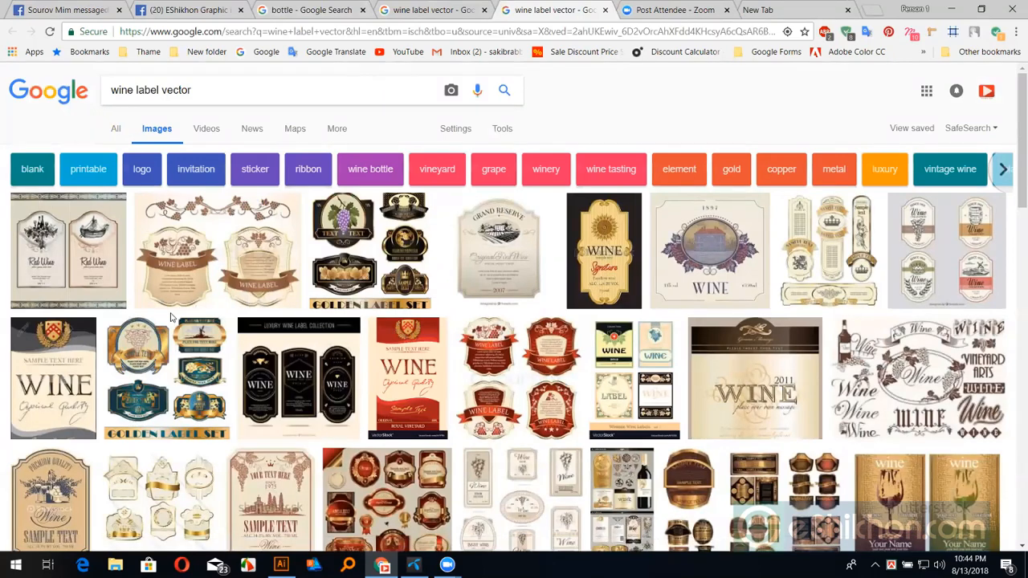
Preview the black Luxury Wine Label Collection image and open its "Collection of elegant wine tags" page on Freepik
click(310, 374)
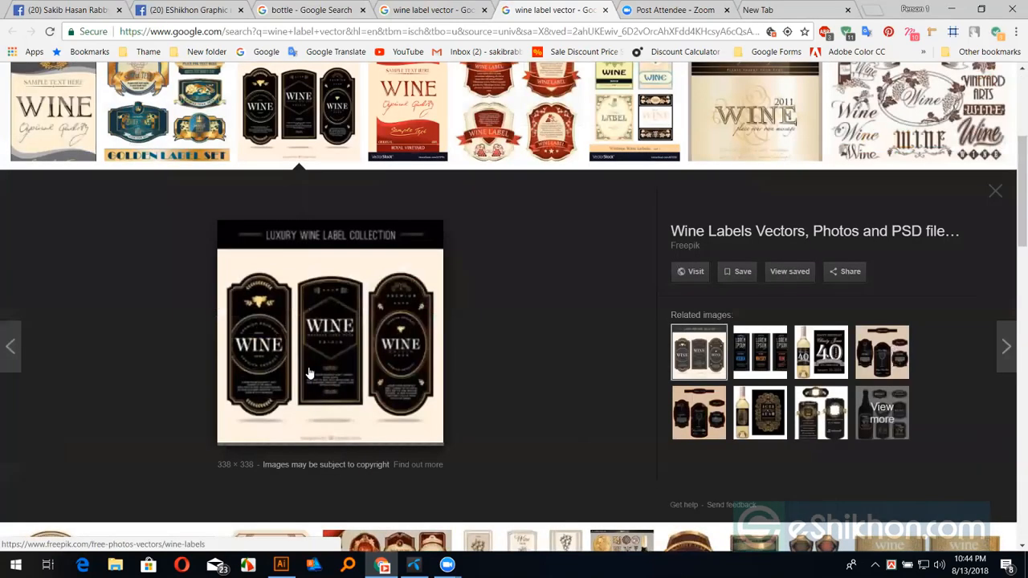
right_click(310, 311)
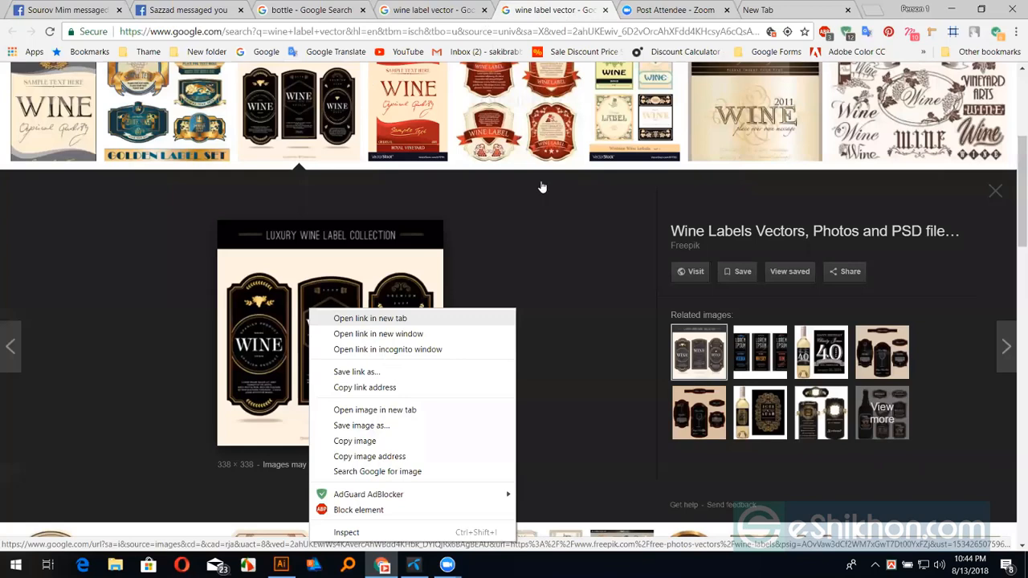
click(344, 318)
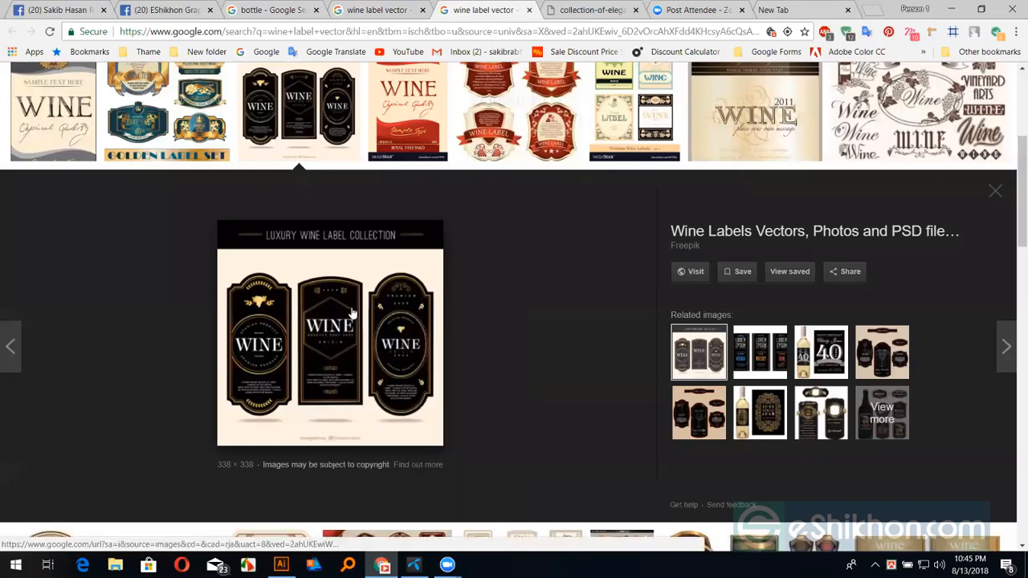
click(689, 272)
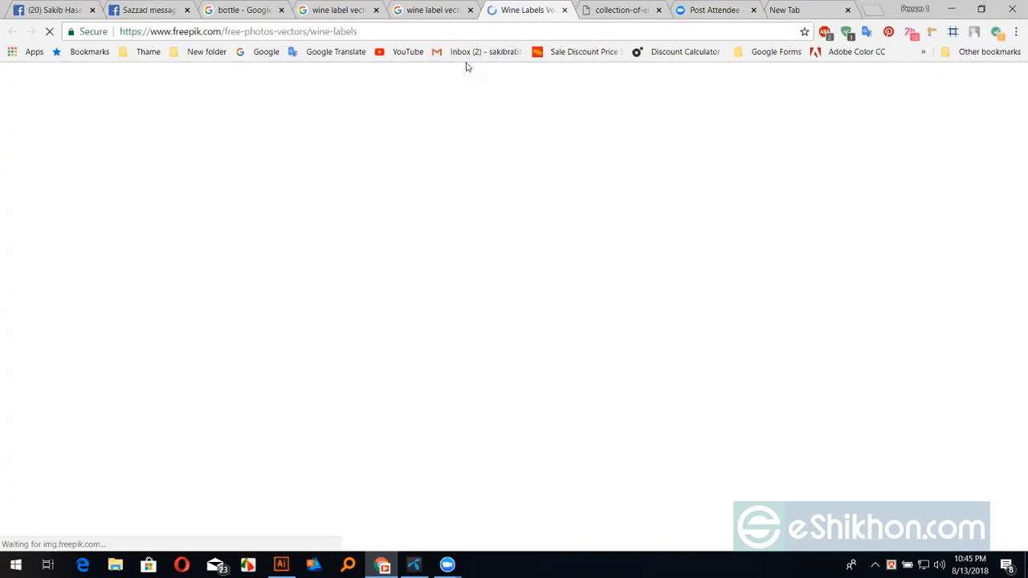
click(439, 10)
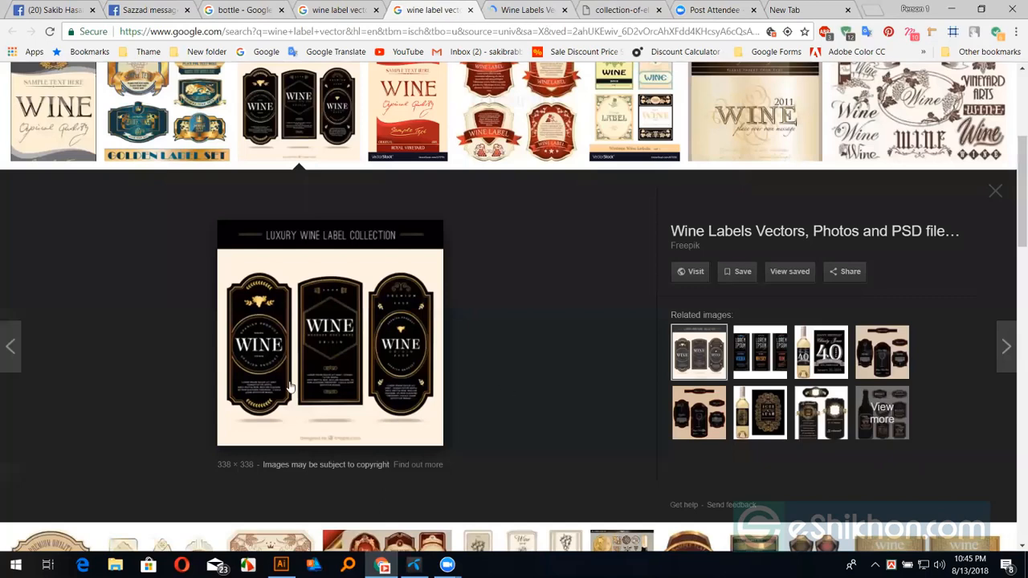
key(ctrl+Tab)
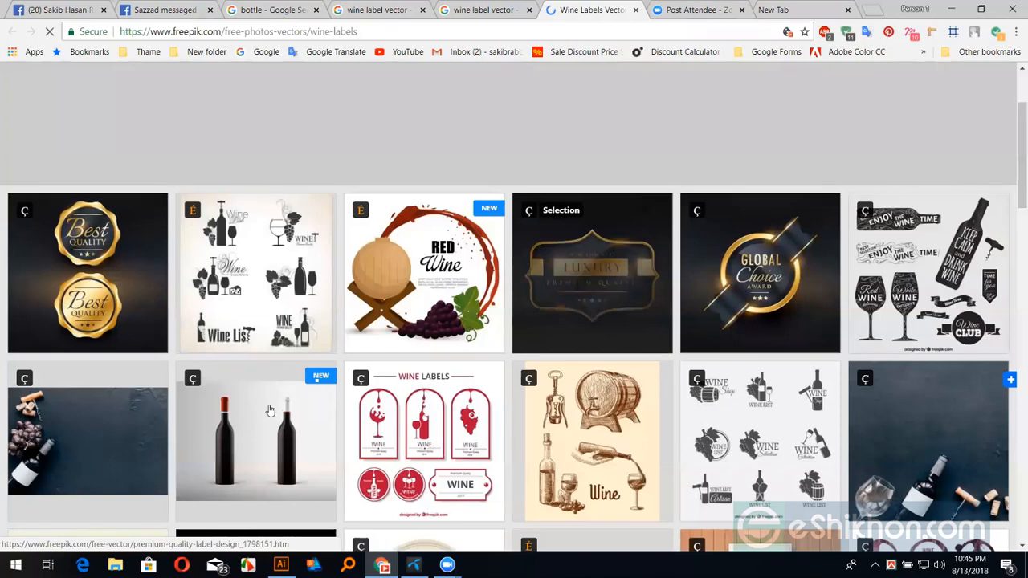
scroll(270, 410, down, 3)
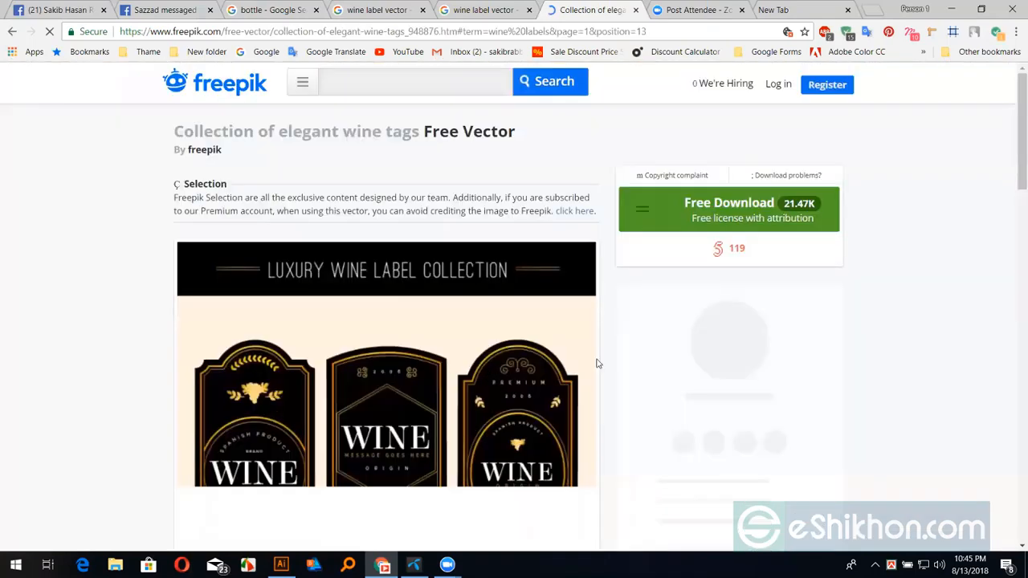
Download Collection-of-elegant-wine-tags.zip under the free license with attribution and dismiss the duplicate download request
click(698, 217)
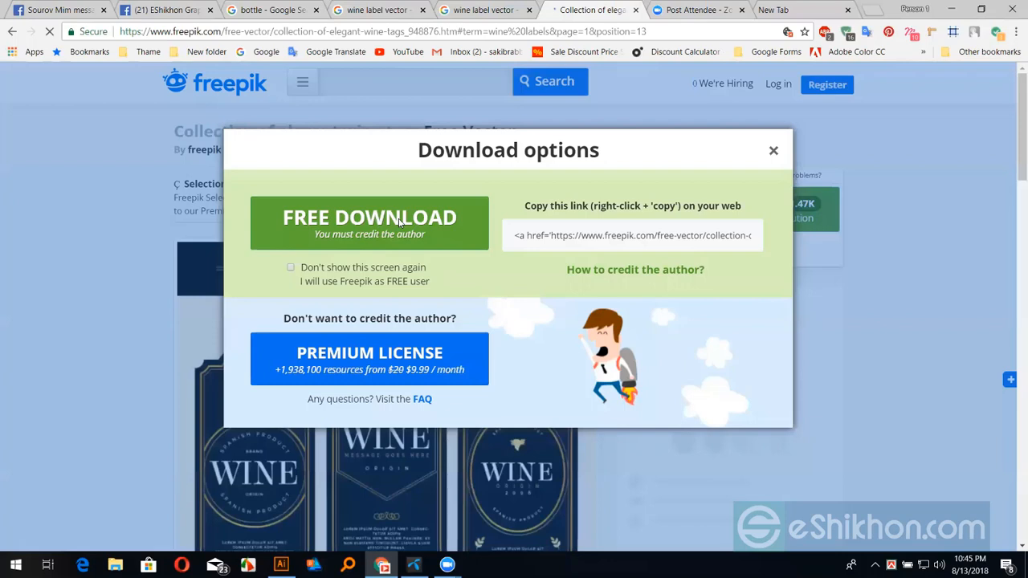
click(399, 223)
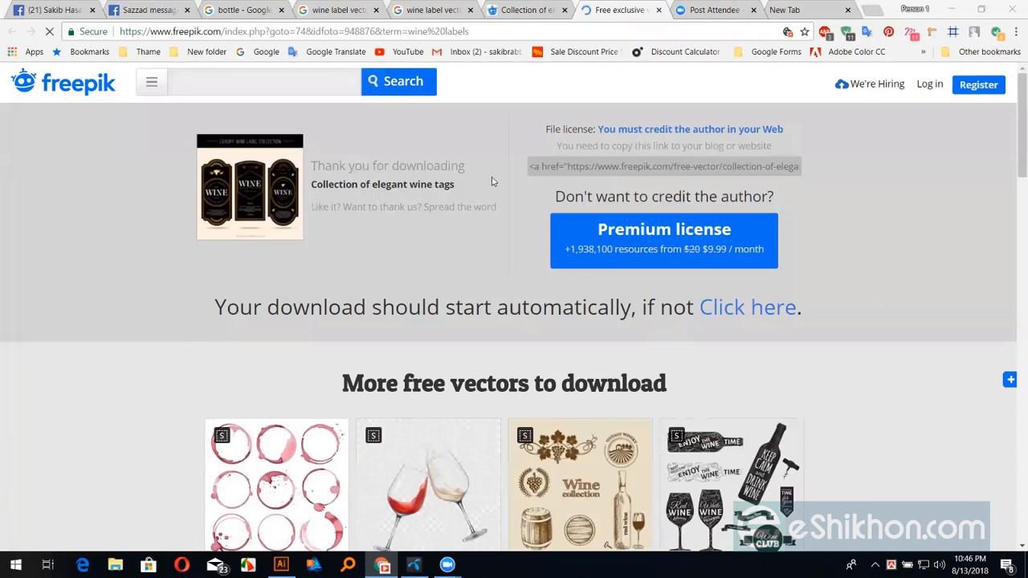
click(735, 310)
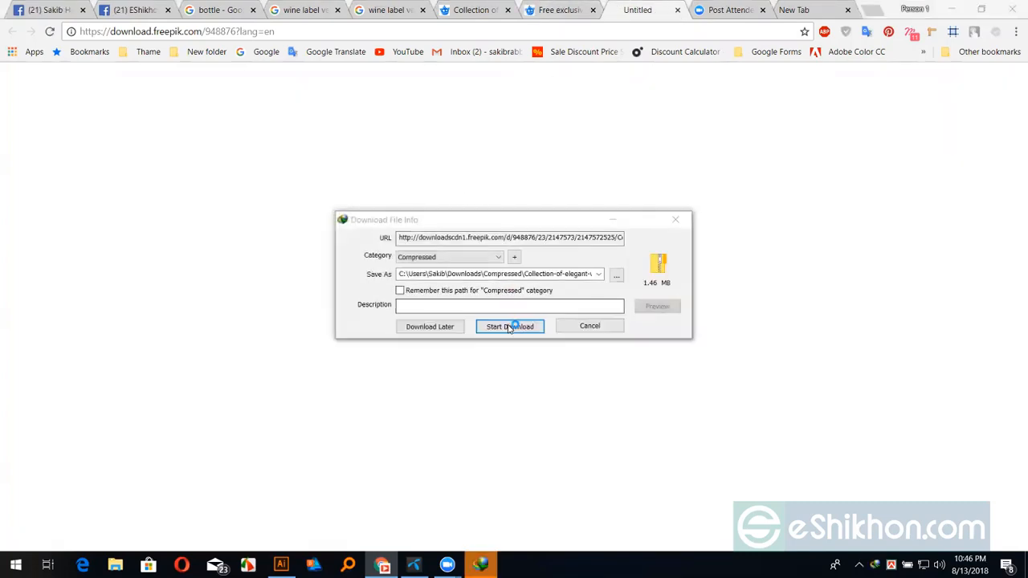
click(512, 321)
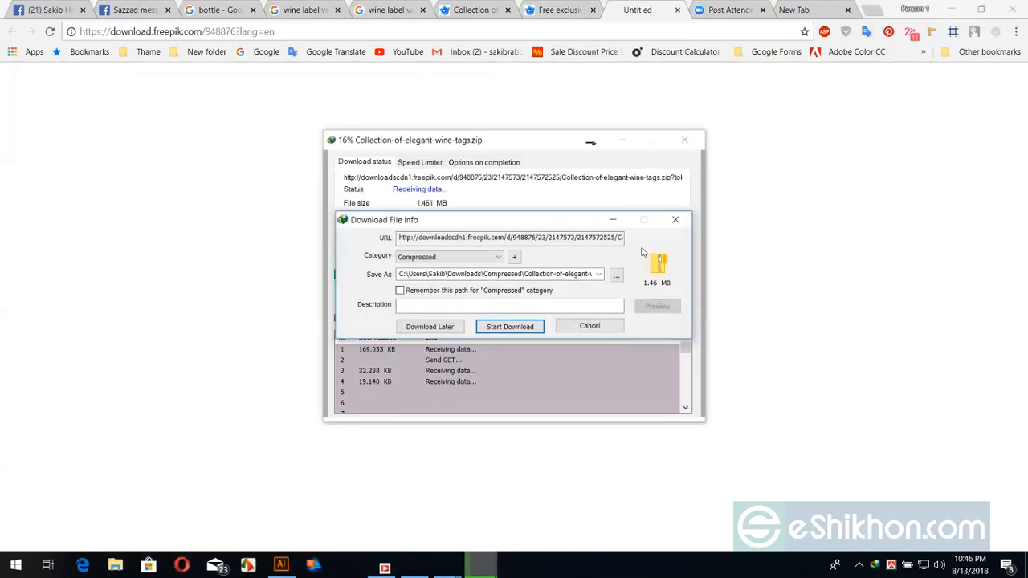
click(675, 221)
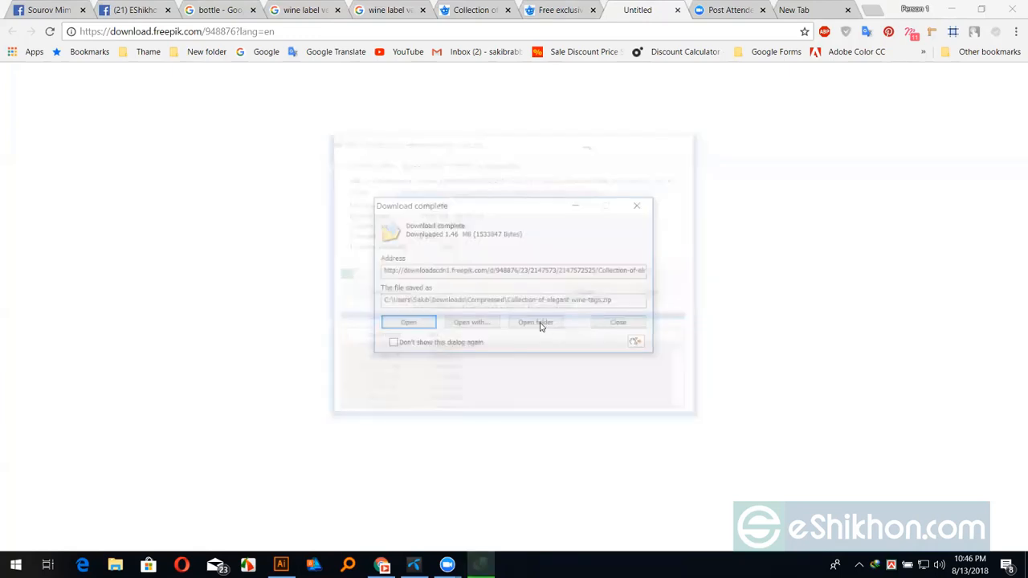
Open the downloaded archive, open 73842-OE7FTY-543.eps from it in Illustrator and dismiss the missing fonts notice
click(420, 325)
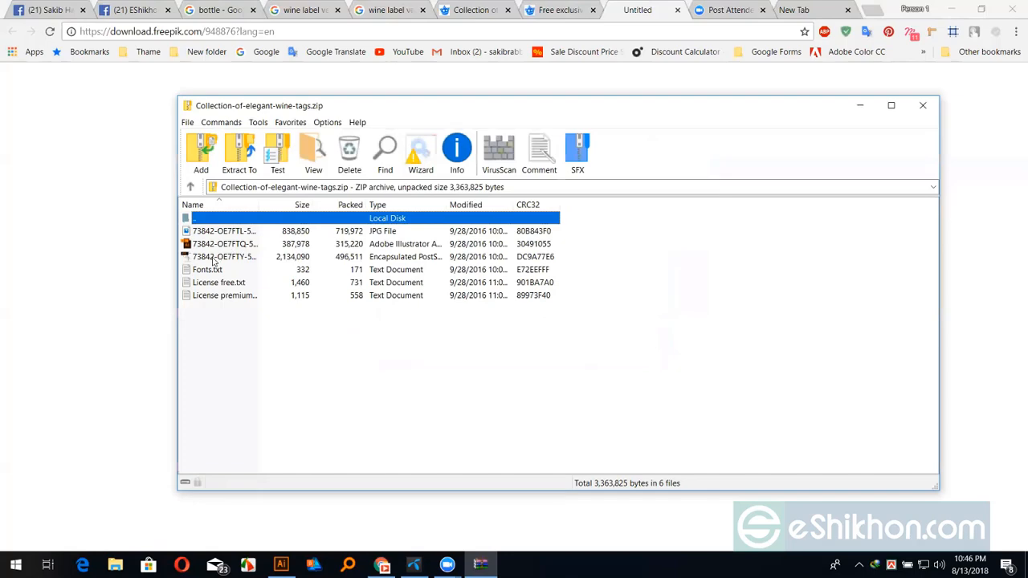
double_click(213, 257)
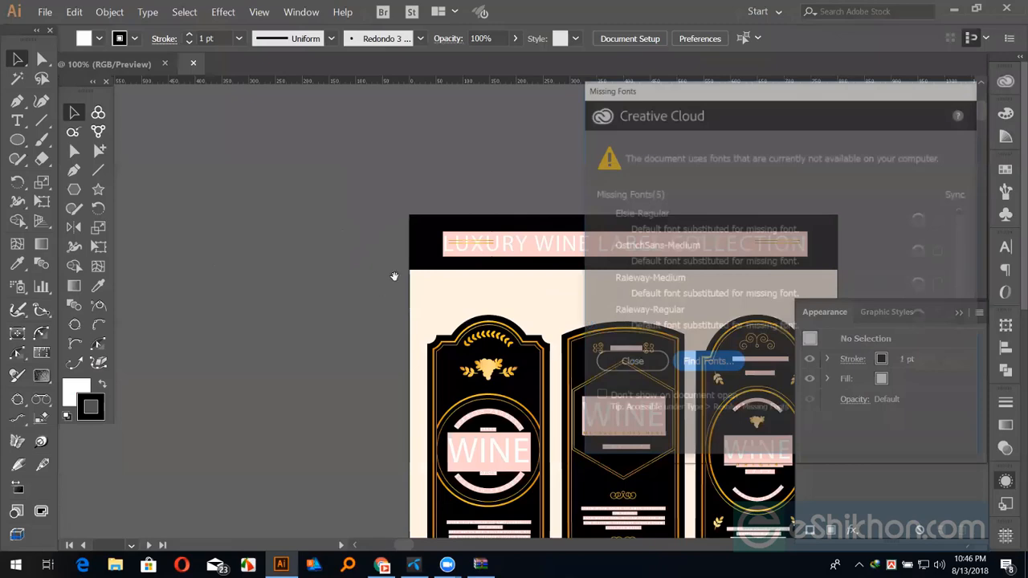
key(Escape)
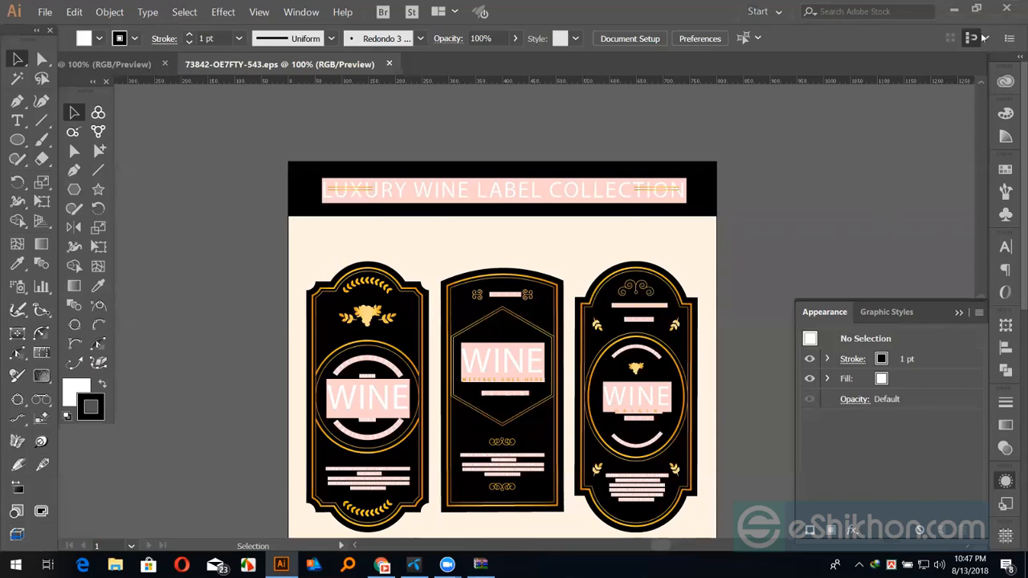
Ungroup the black wine label that has the circular emblem and scalloped corners
click(534, 370)
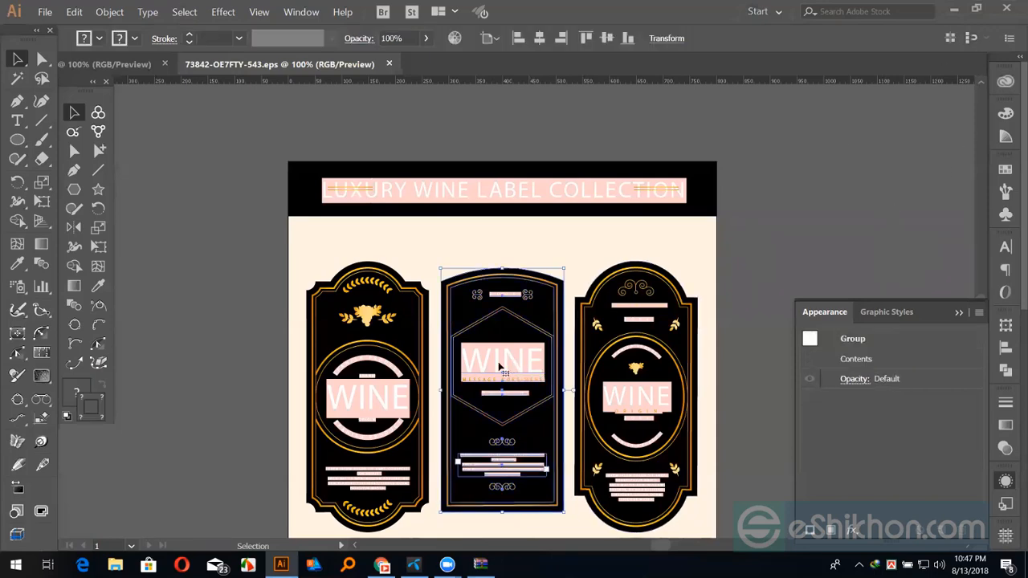
click(367, 403)
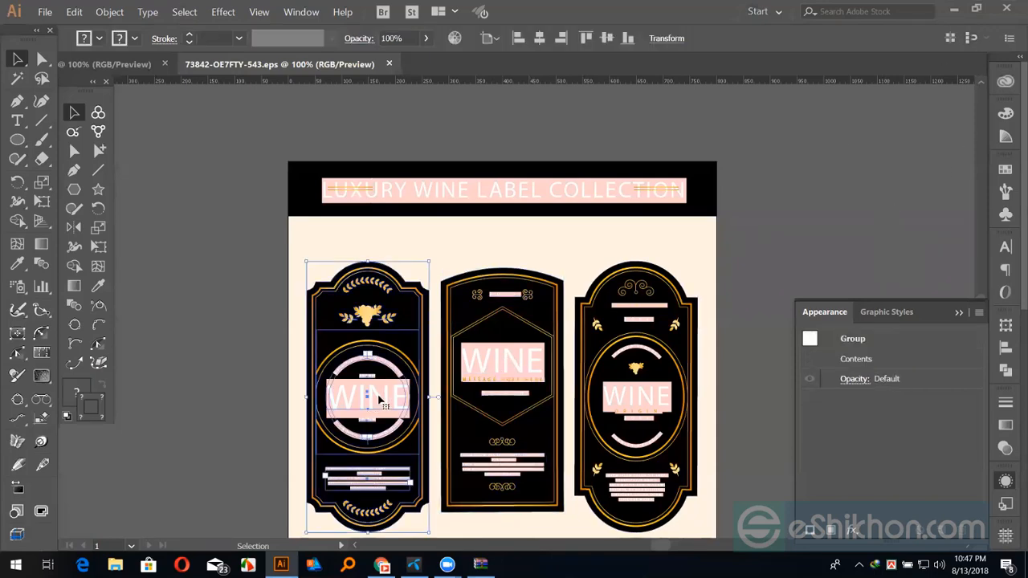
key(ctrl+equal)
key(ctrl+equal)
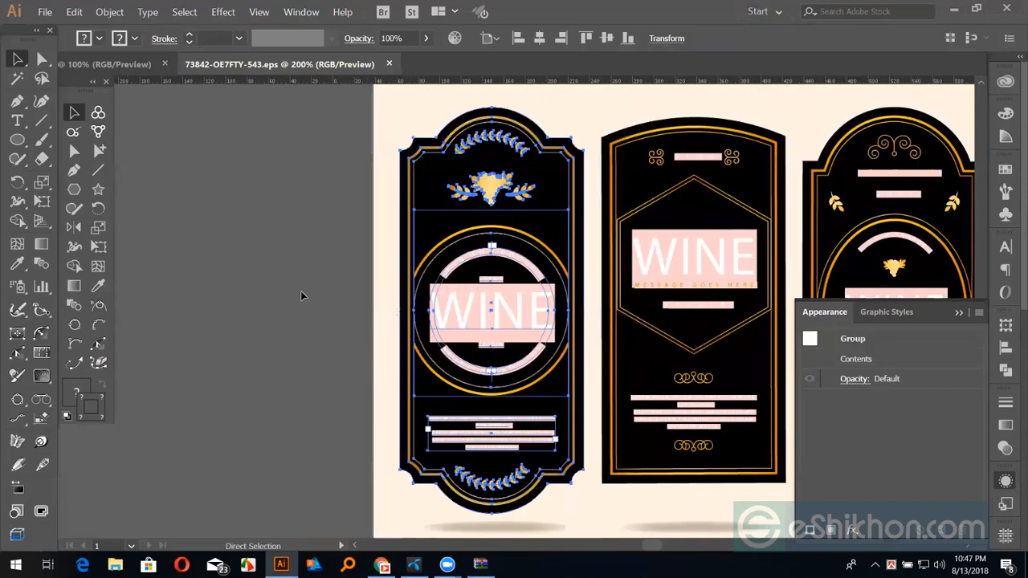
key(ctrl+equal)
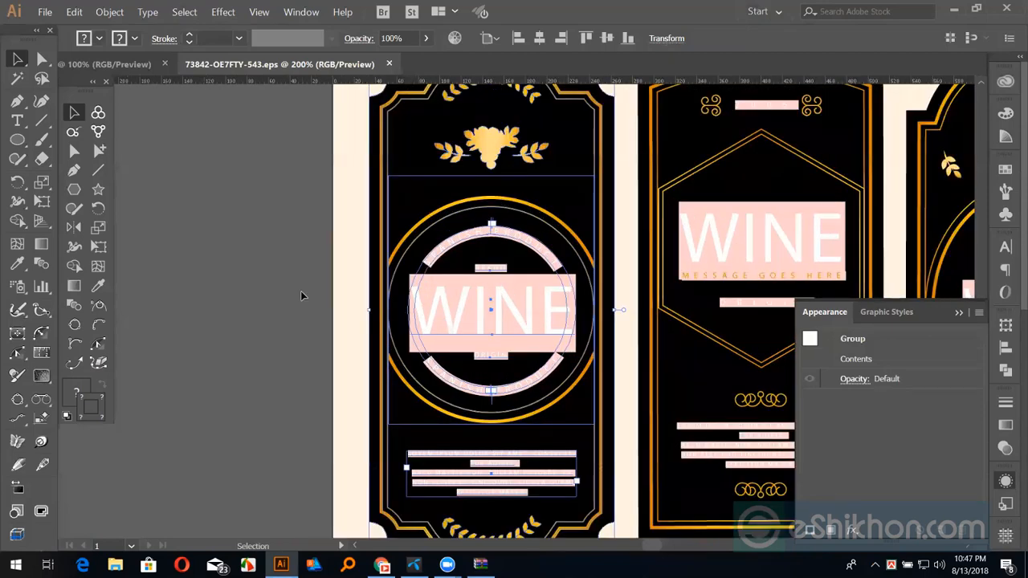
click(301, 292)
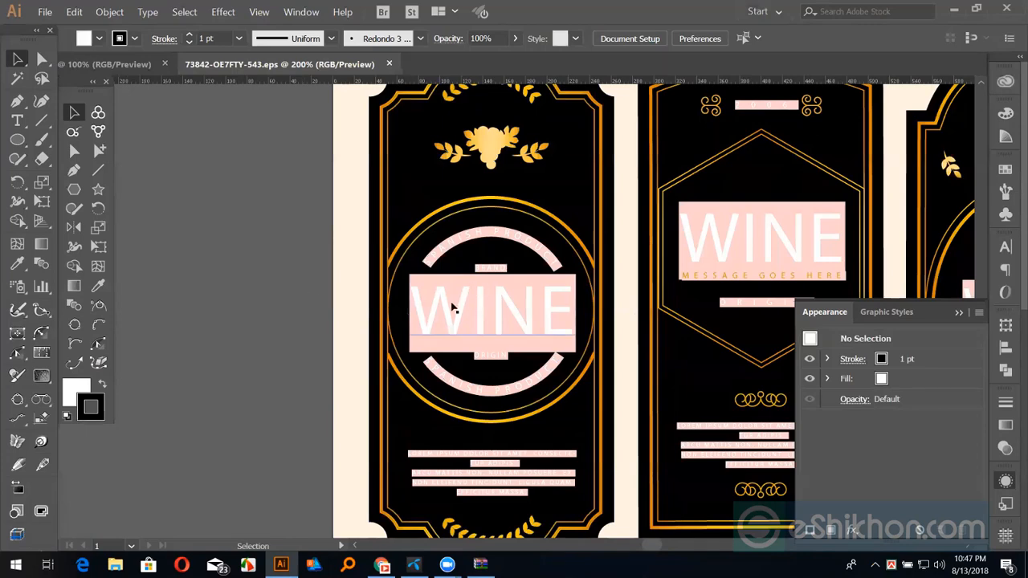
click(482, 304)
right_click(481, 304)
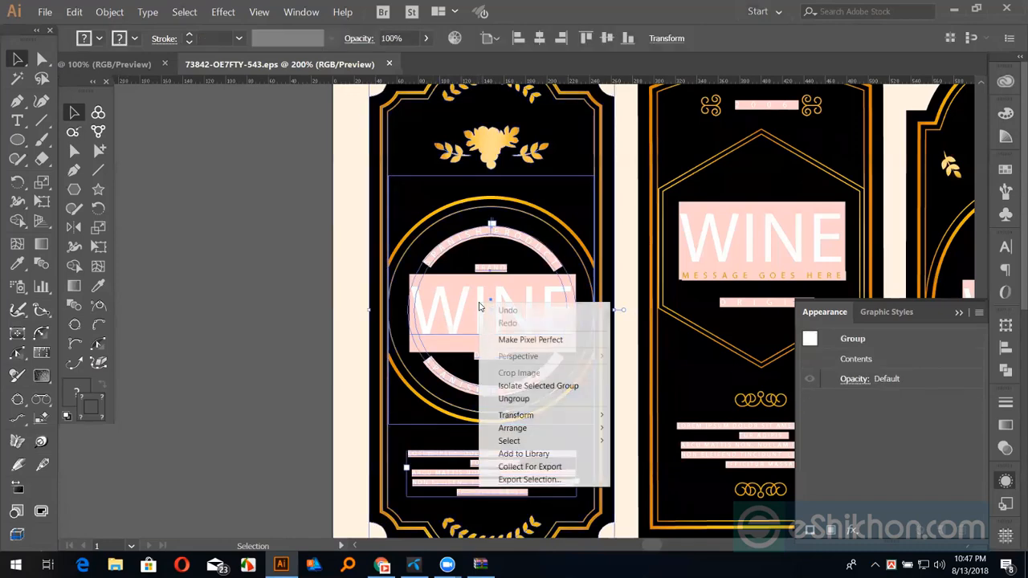
click(513, 398)
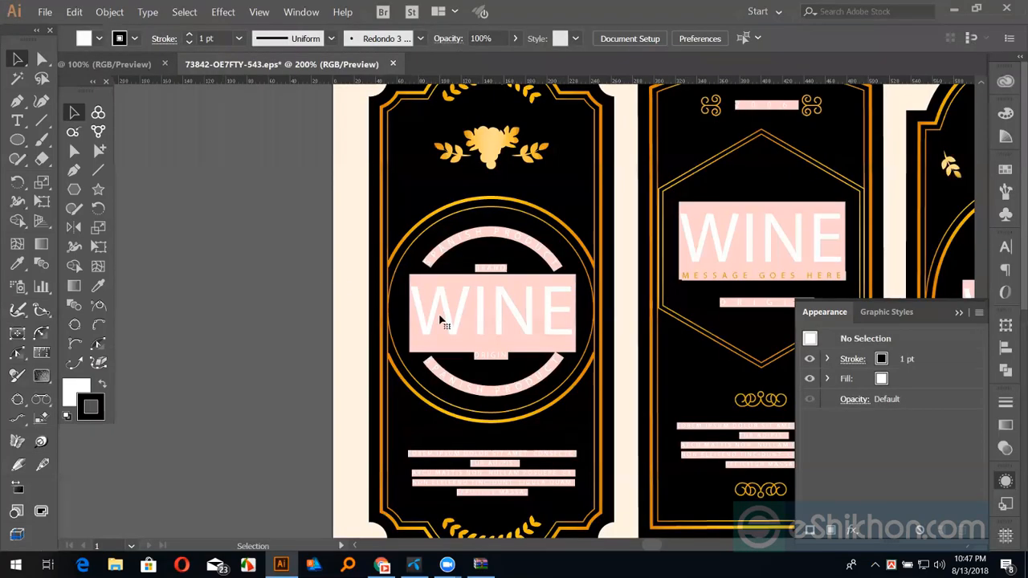
Copy the font name of the label's WINE text and search Google in Chrome for "elsie regular font"
click(440, 319)
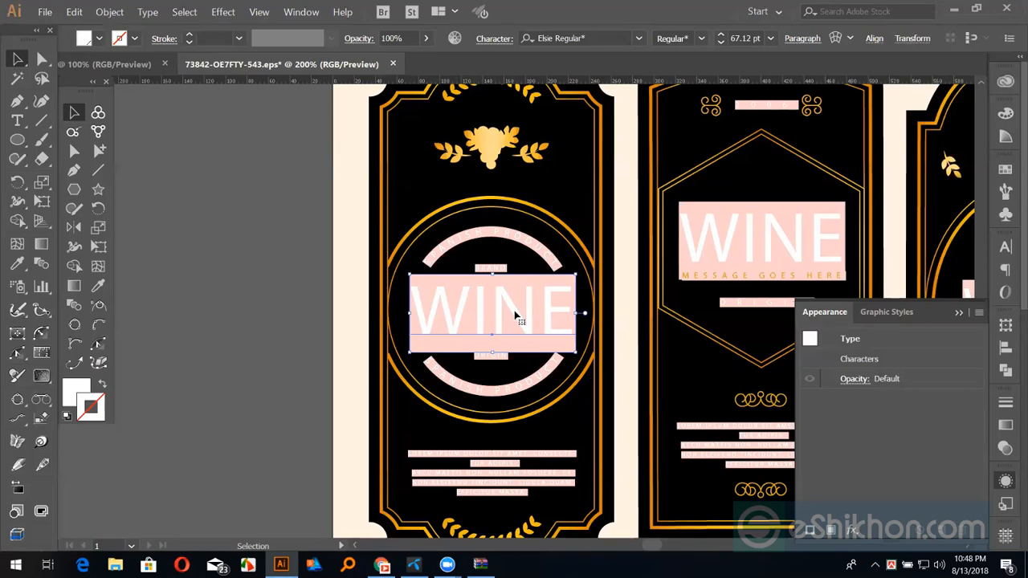
key(ctrl+t)
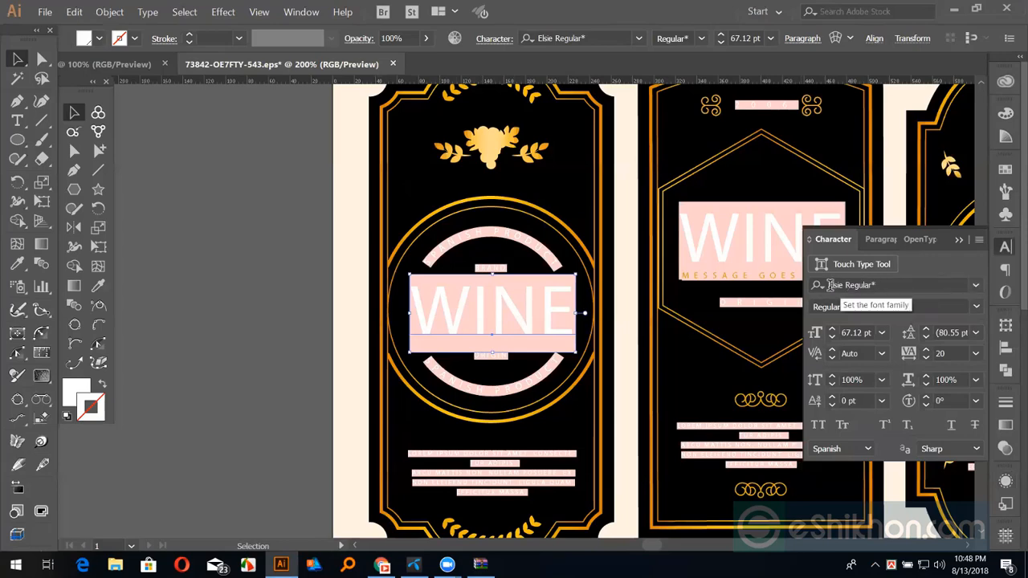
drag(871, 286, 821, 286)
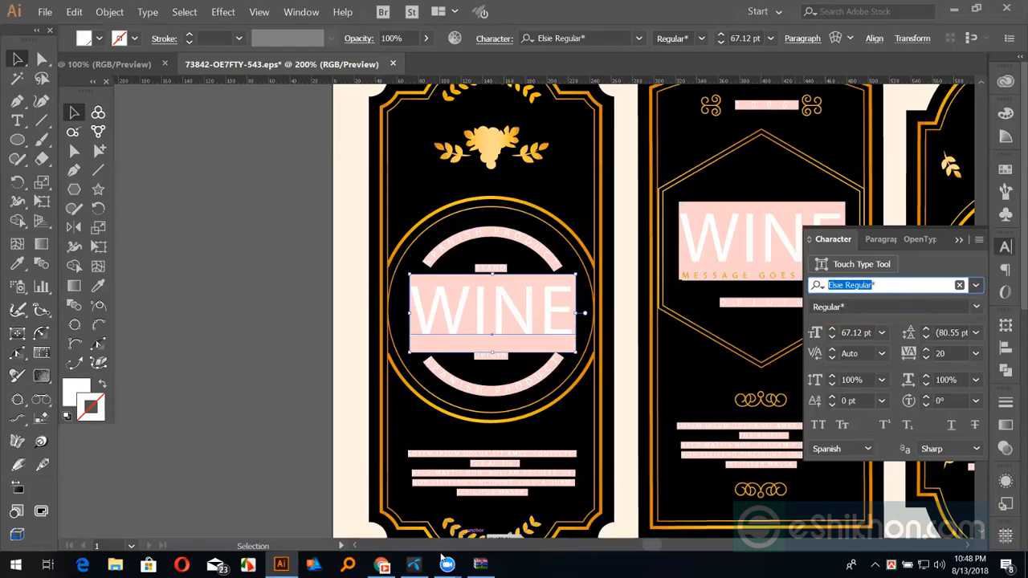
click(382, 565)
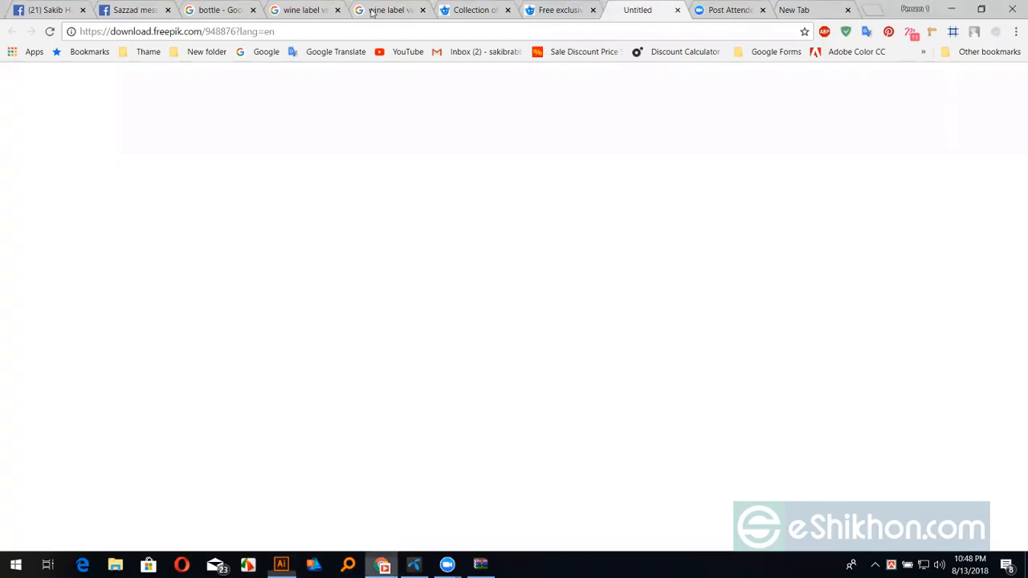
click(372, 11)
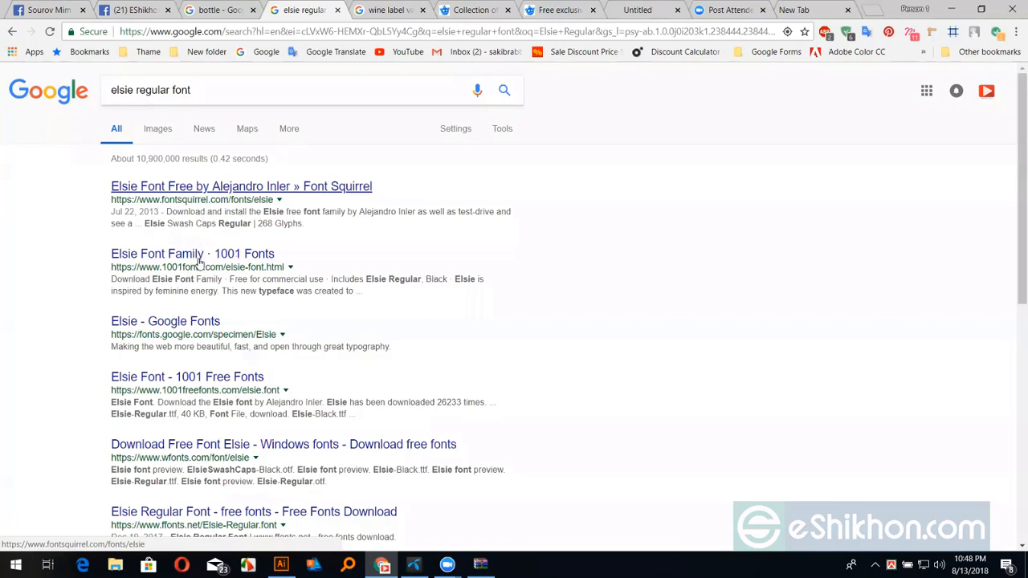
Open the Elsie Font Family page on 1001 Fonts, download elsie.zip and open the archive
middle_click(242, 258)
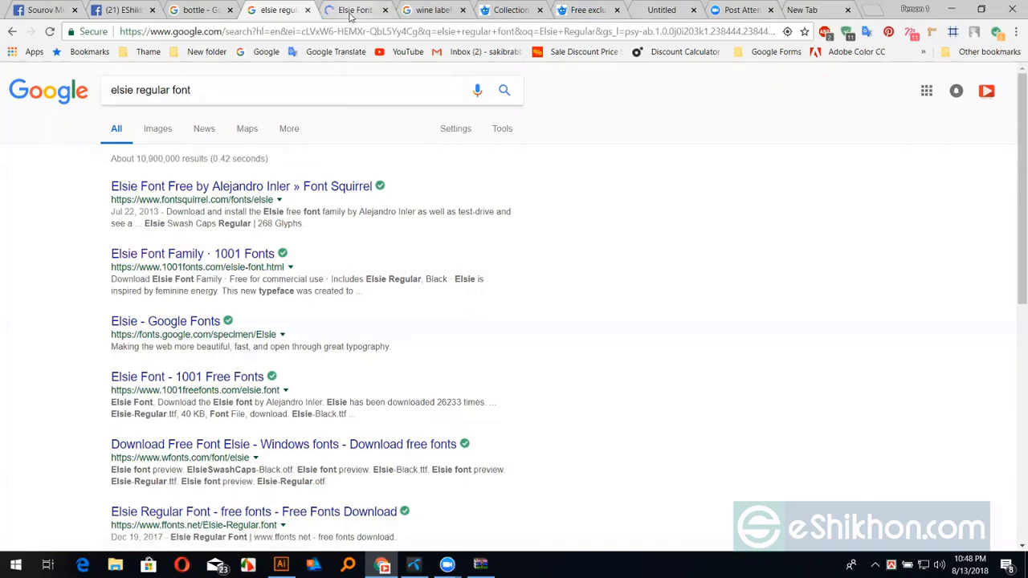
click(351, 11)
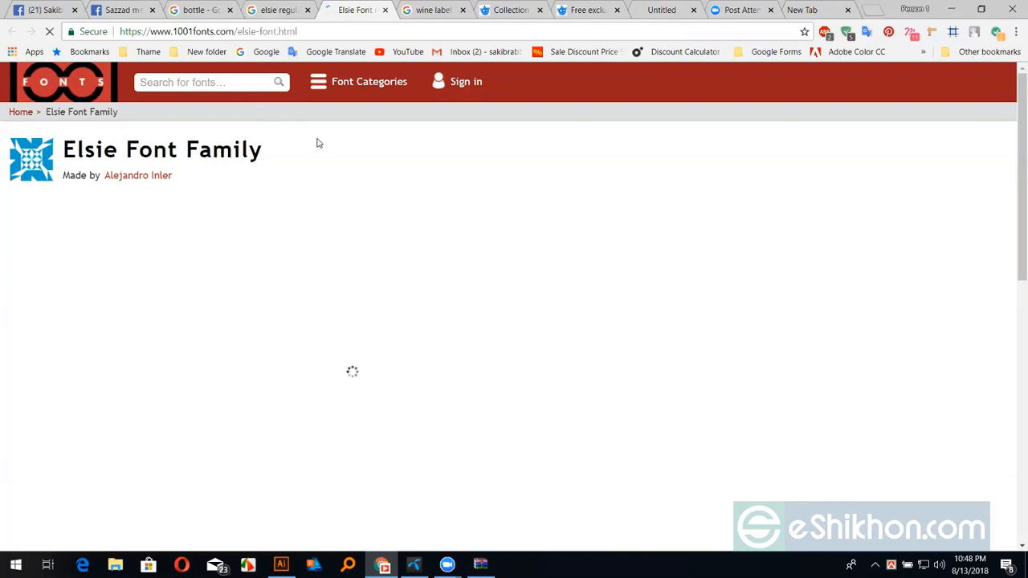
scroll(322, 276, down, 3)
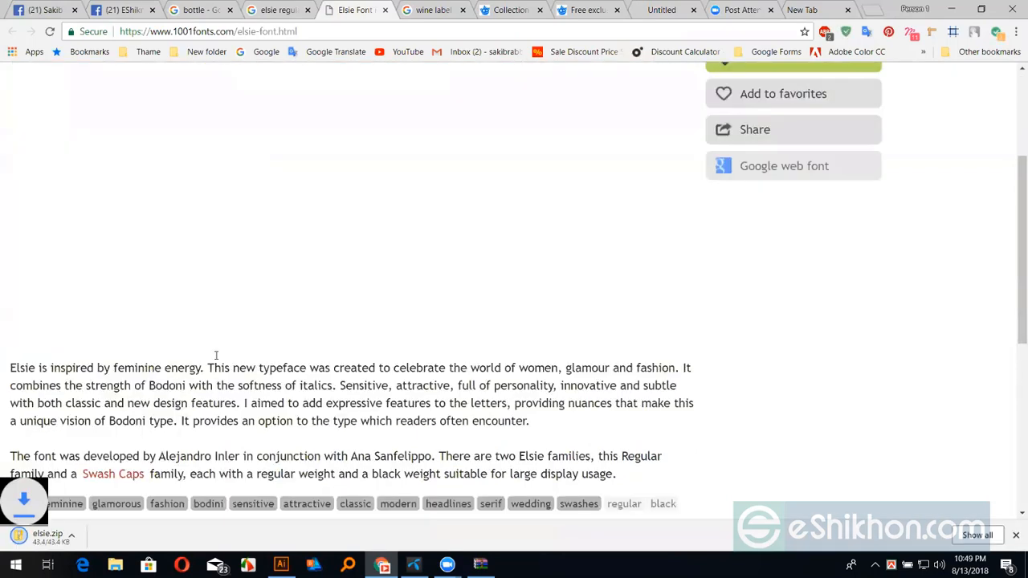
click(49, 539)
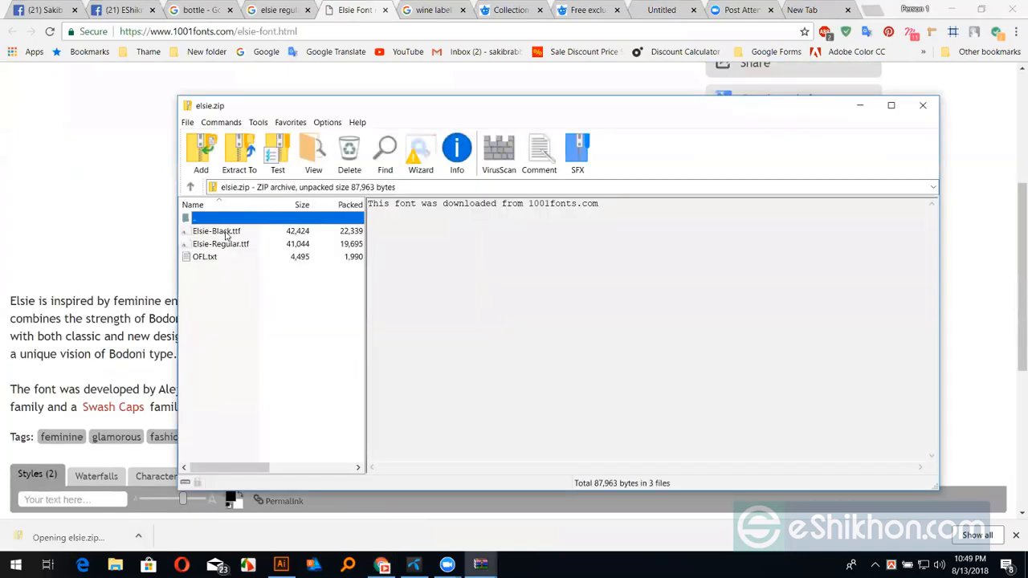
Install Elsie Black and Elsie Regular from the archive and apply Elsie to the label's WINE text in Illustrator
double_click(217, 231)
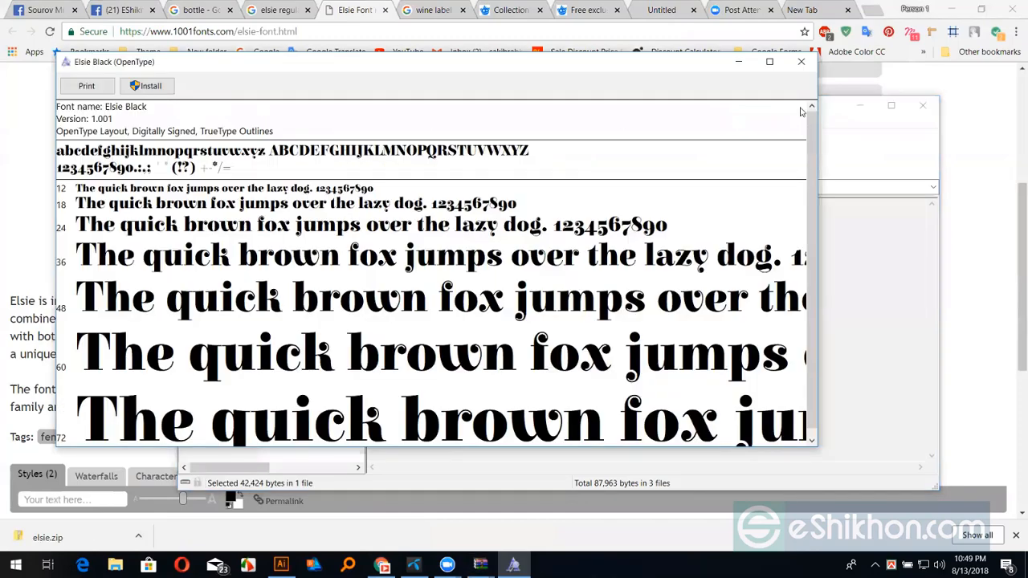
click(808, 62)
double_click(231, 245)
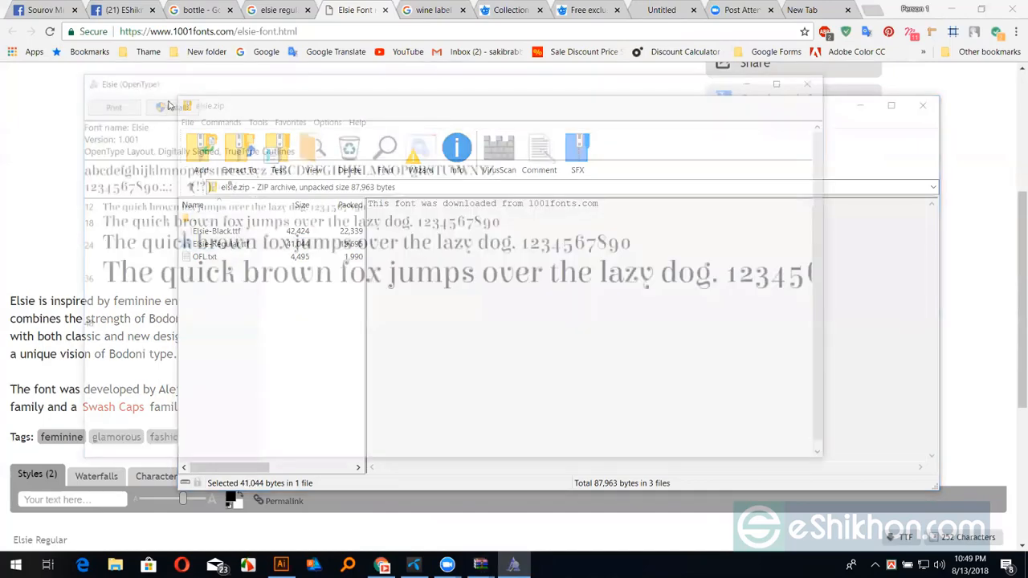
click(169, 104)
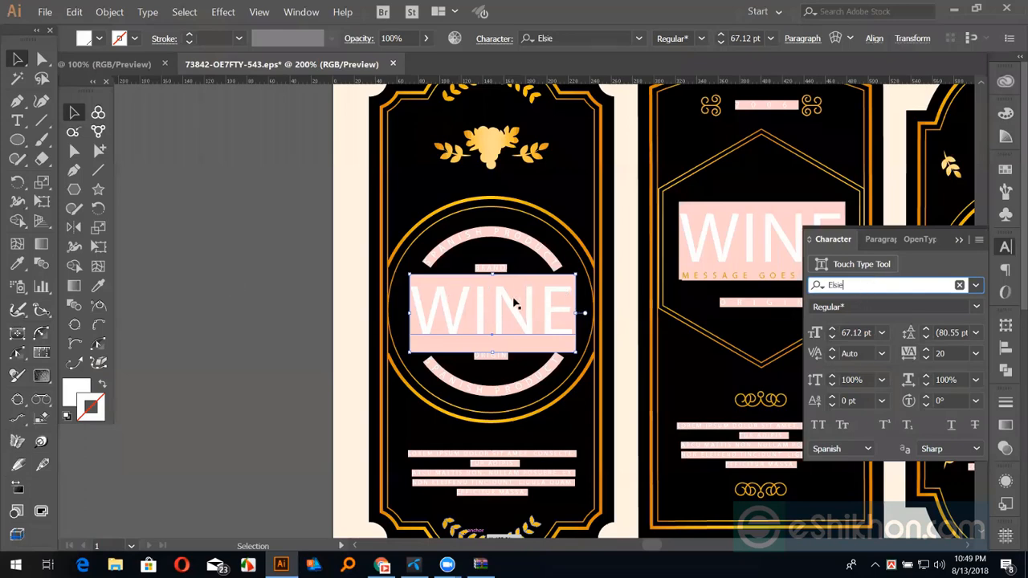
key(Return)
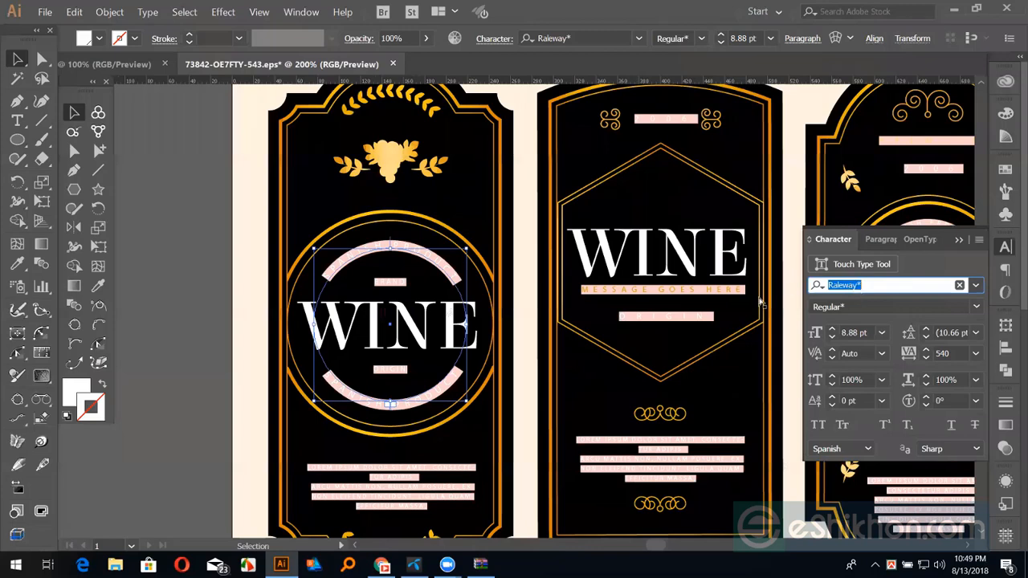
Search 1001 Fonts in Chrome for Raleway, download raleway.zip for the Raleway family and open the archive
click(382, 566)
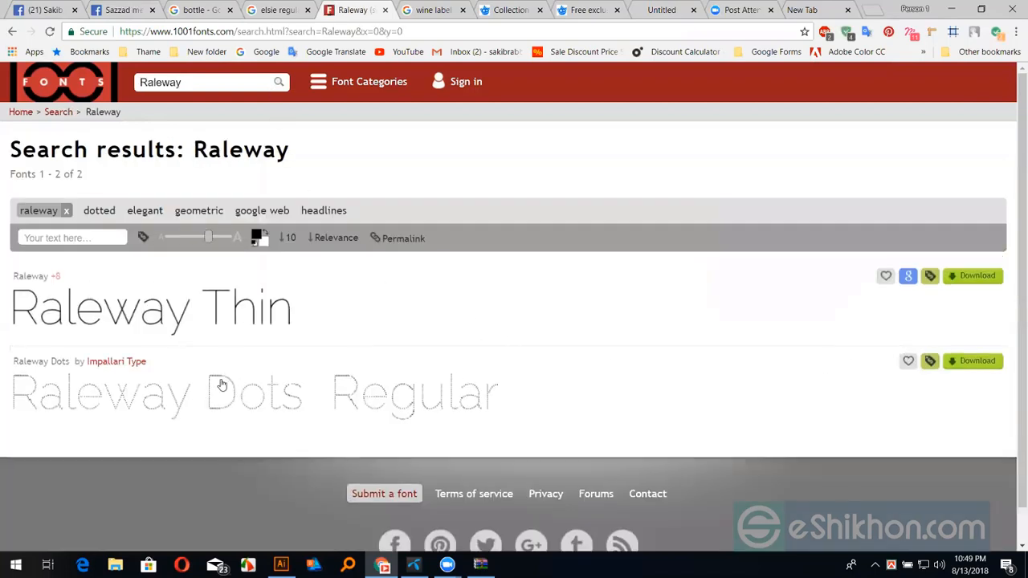
click(968, 283)
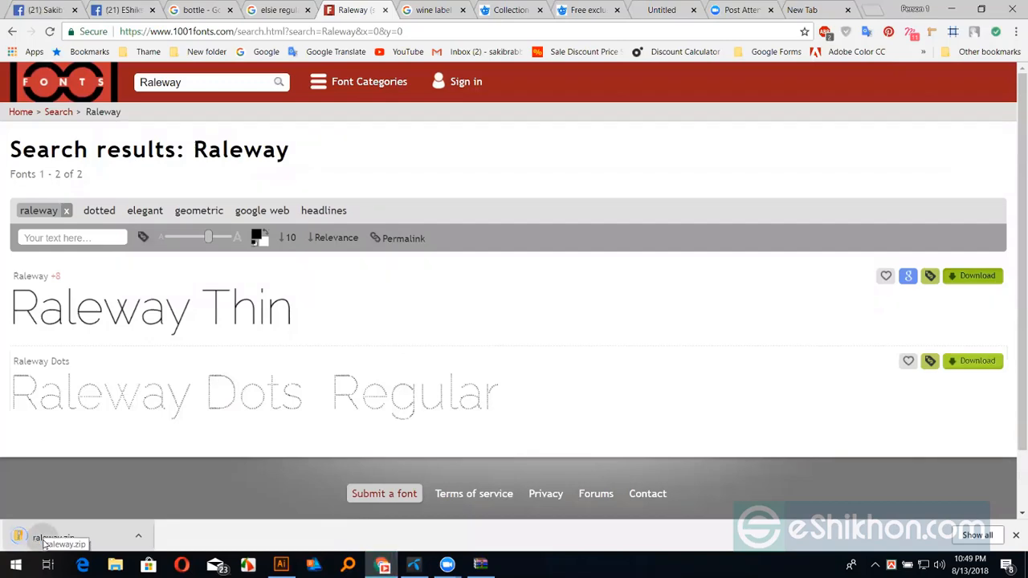
click(46, 542)
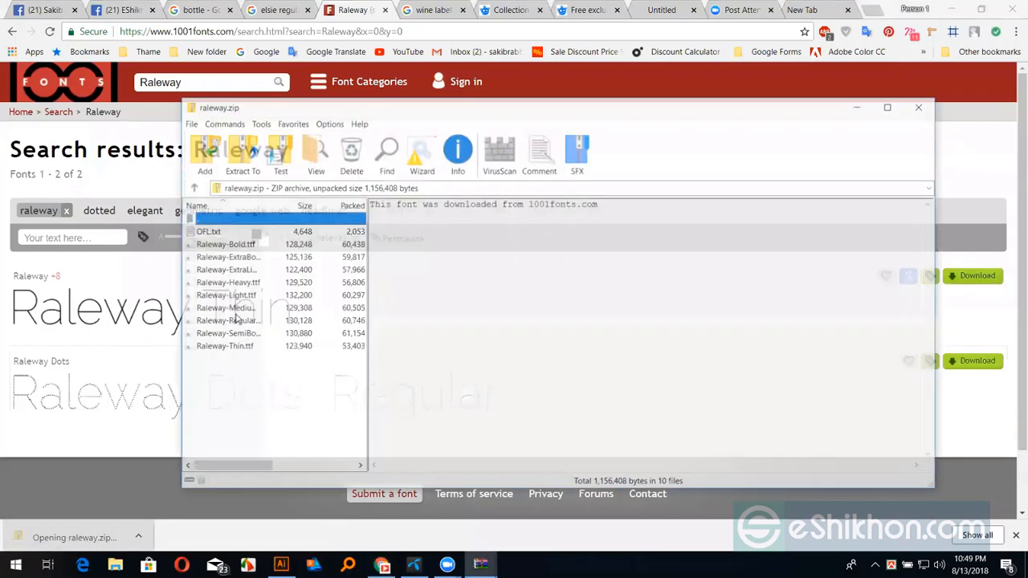
Install the Raleway fonts from the archive one by one, starting with Bold, ExtraBold and ExtraLight
double_click(226, 246)
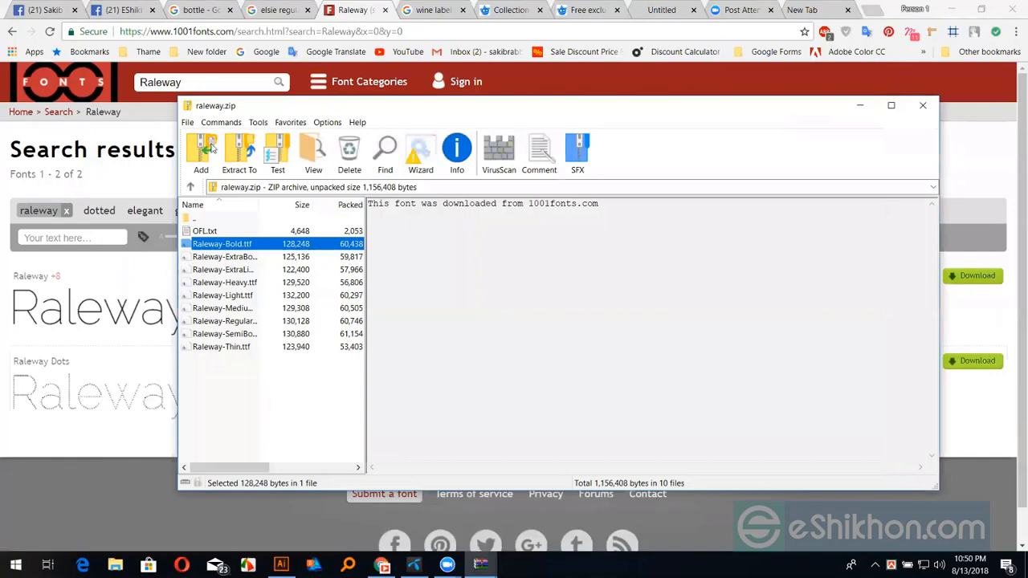
click(215, 159)
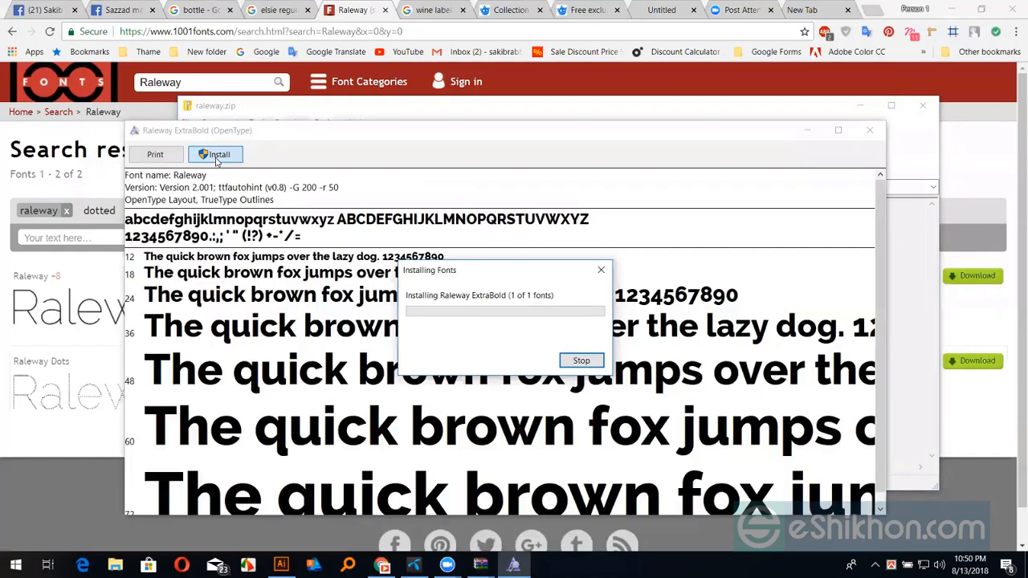
click(870, 131)
double_click(220, 271)
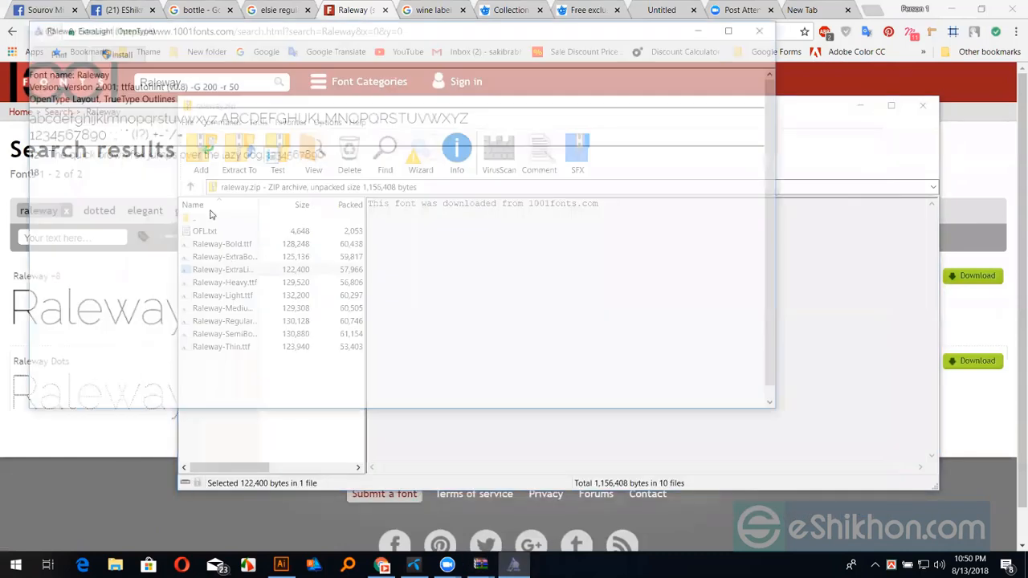